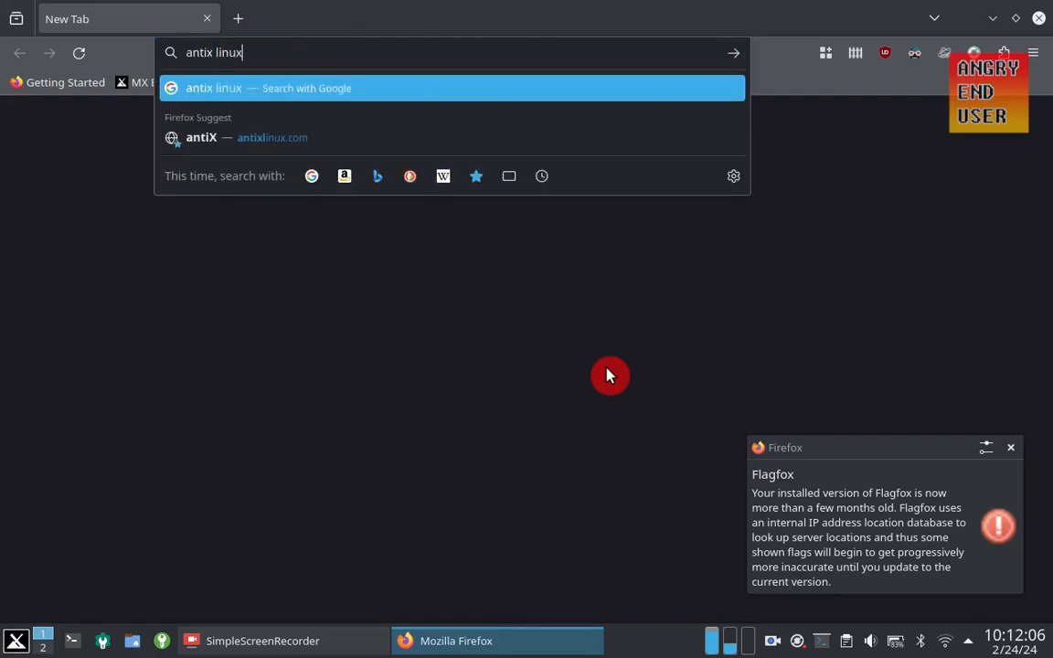
- Search Google for 'antix linux' and follow the Download sitelink under the antiX Linux result
type("nux")
key("Return")
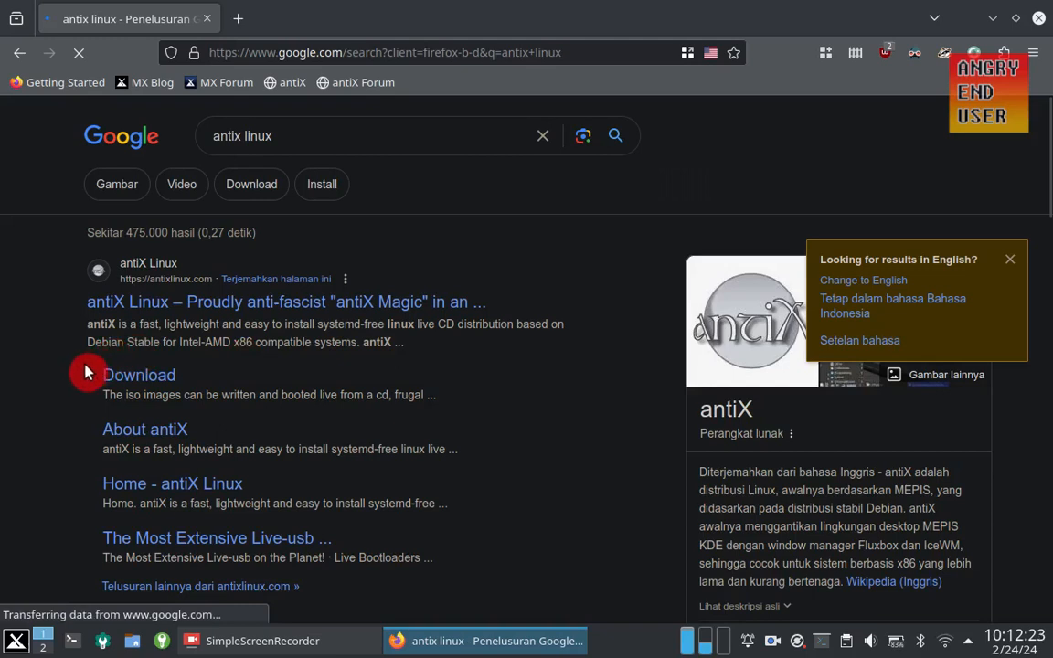
double_click(137, 373)
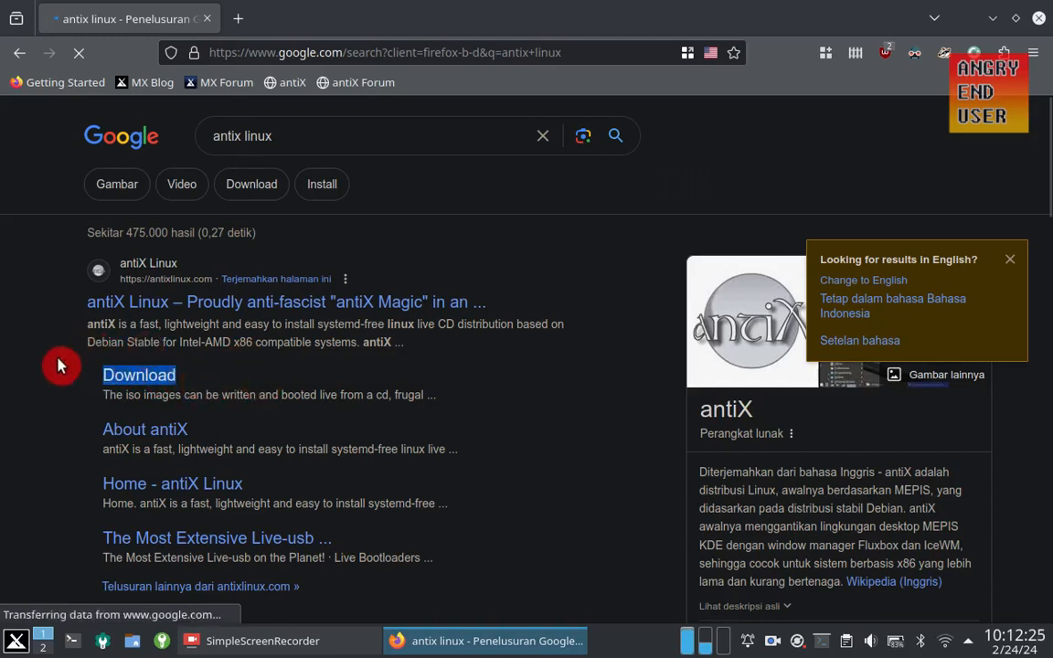
left_click(131, 384)
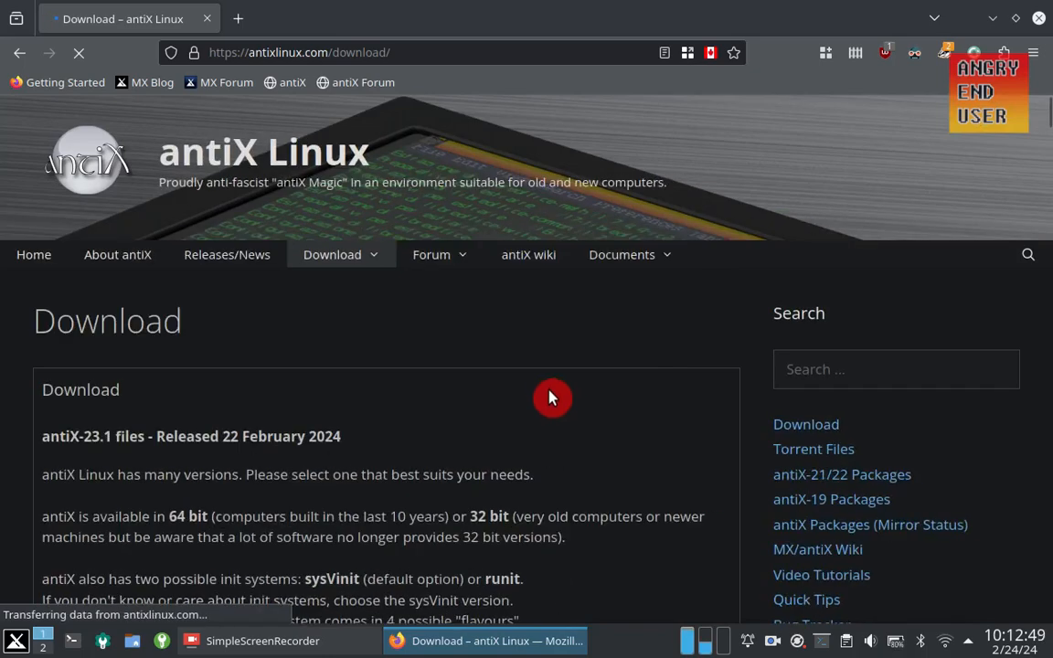
- Scroll to the sysVinit editions and pick the antiX-23.1-Full 64bit download link
scroll(549, 392, "down", 3)
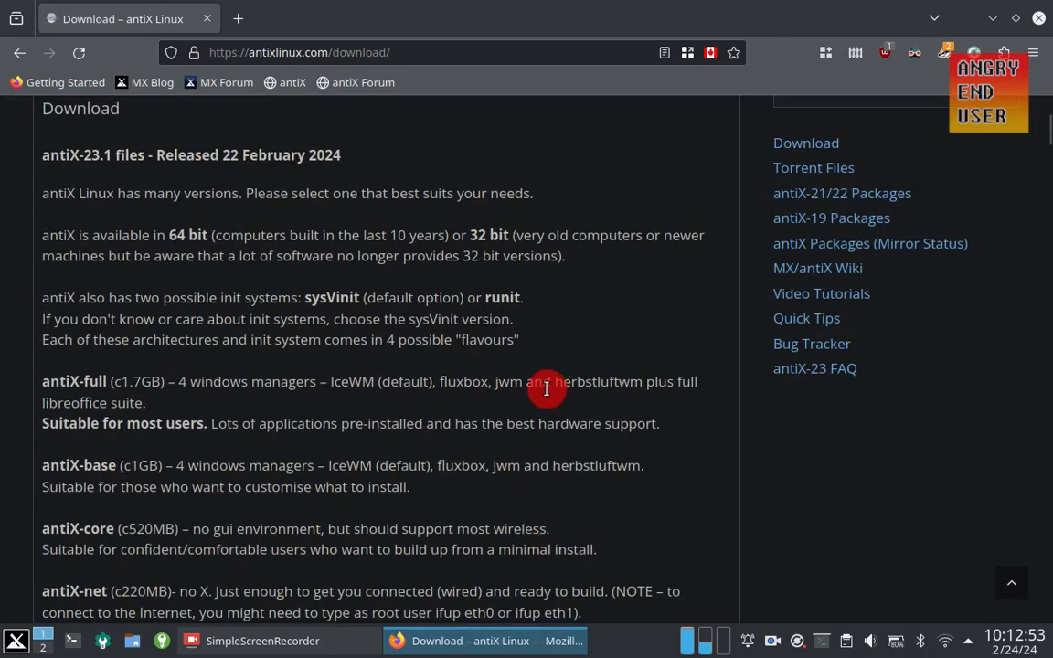
scroll(546, 388, "down", 1)
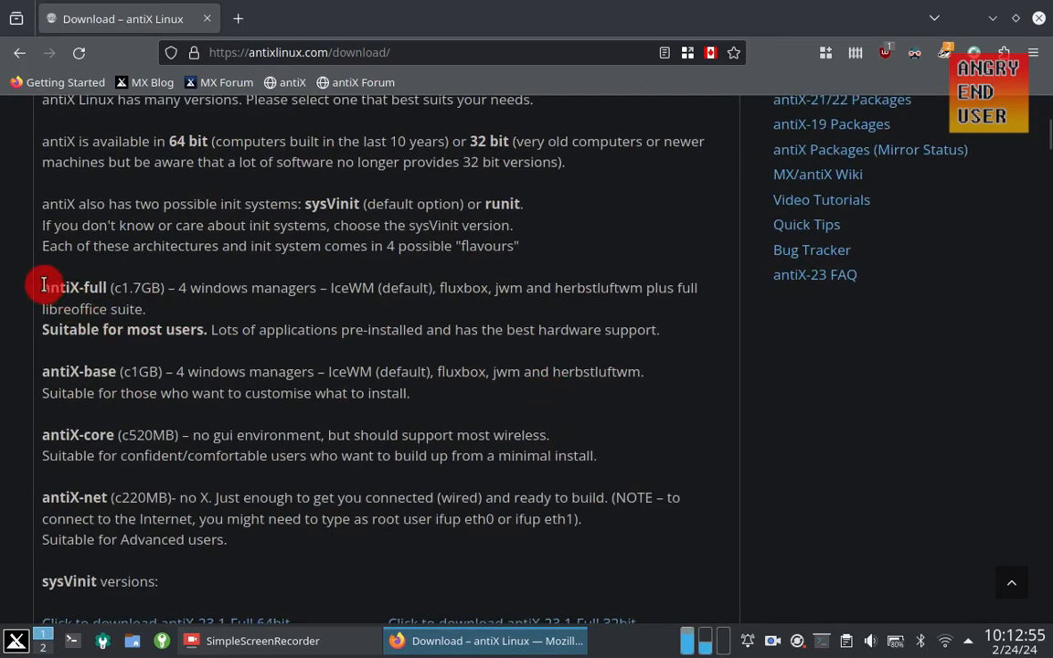
left_click_drag(51, 288, 687, 337)
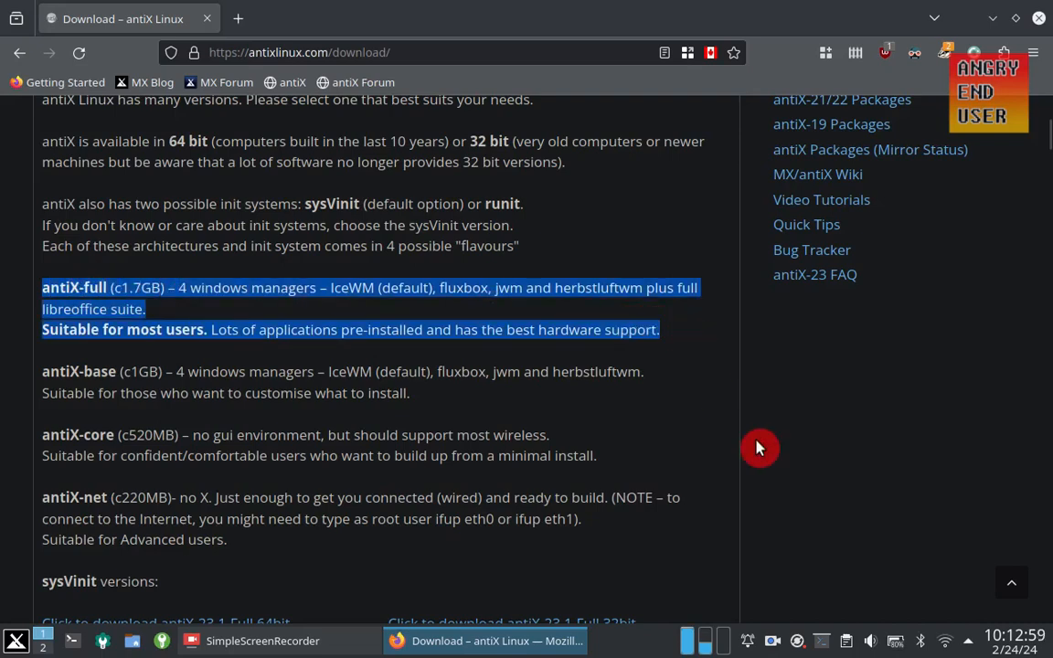
left_click(737, 417)
scroll(736, 418, "down", 5)
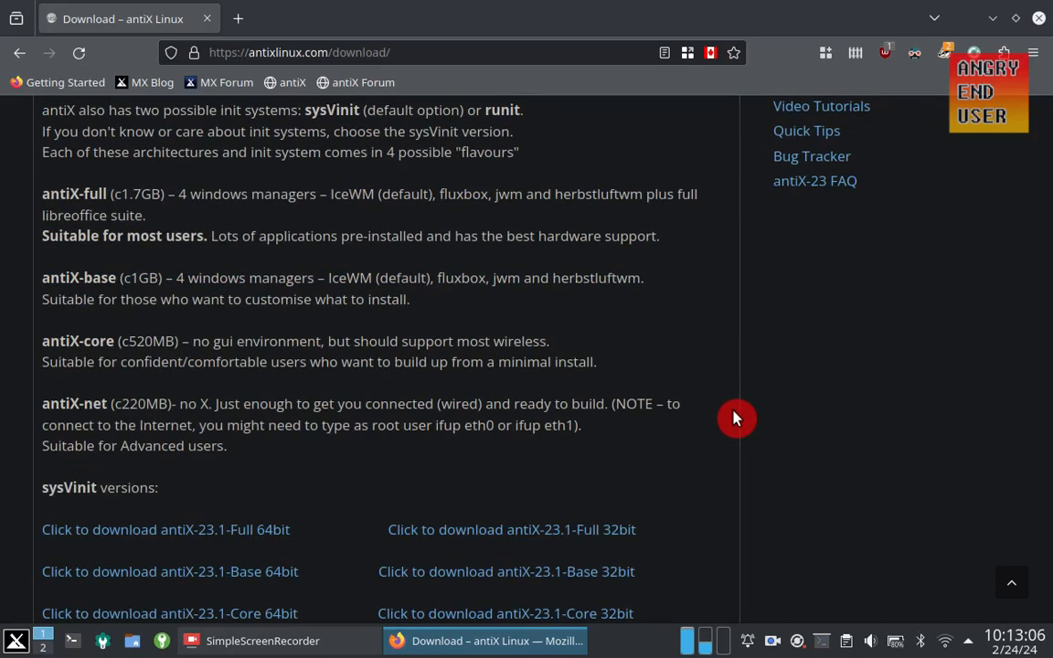
scroll(737, 418, "up", 3)
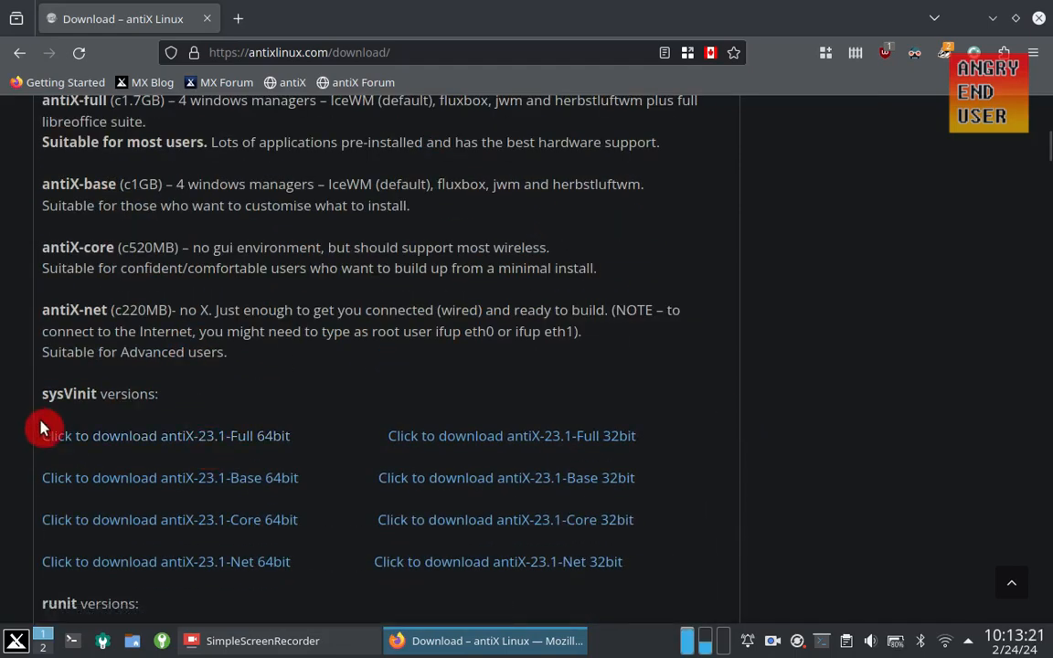
left_click_drag(40, 433, 295, 431)
left_click(288, 404)
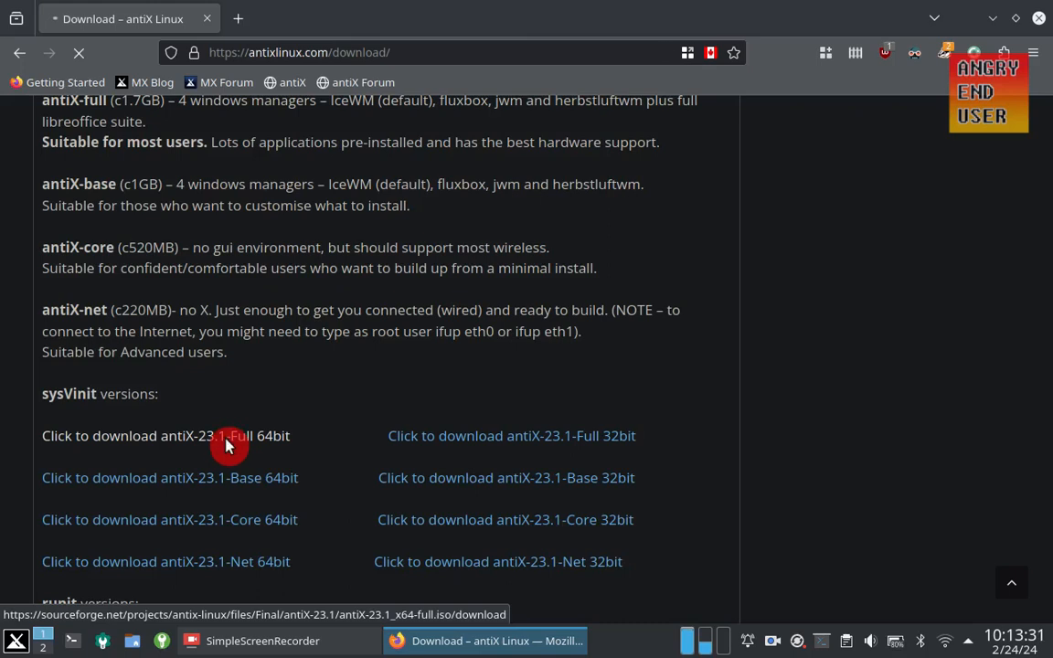
- Download the 1.7 GB antiX-23.1_x64-full.iso and reveal it in the Downloads folder
left_click(226, 445)
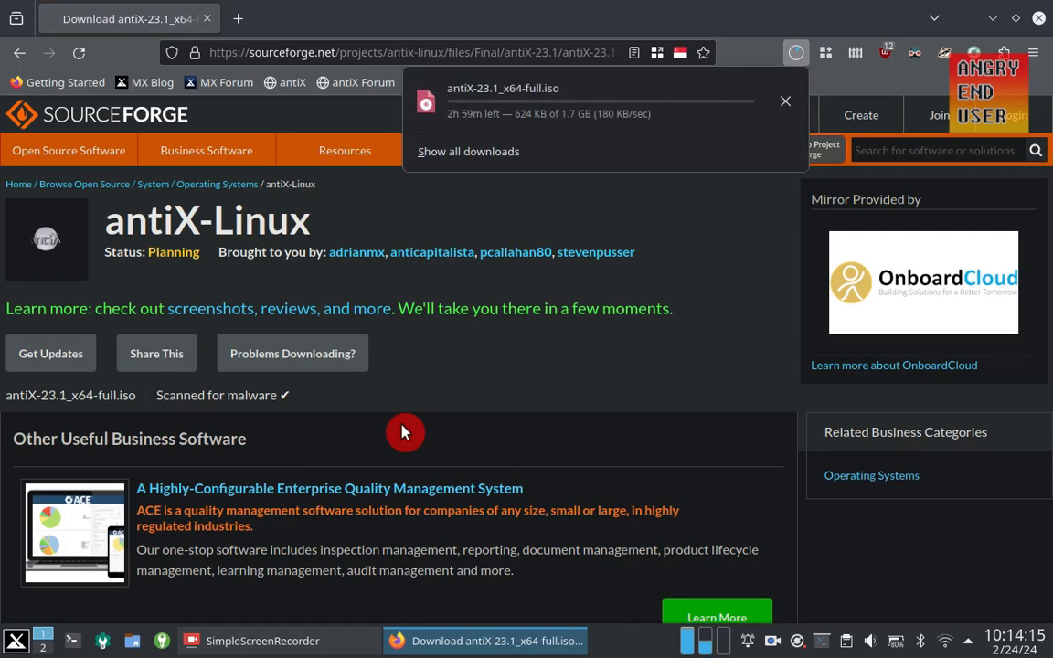
left_click(415, 105)
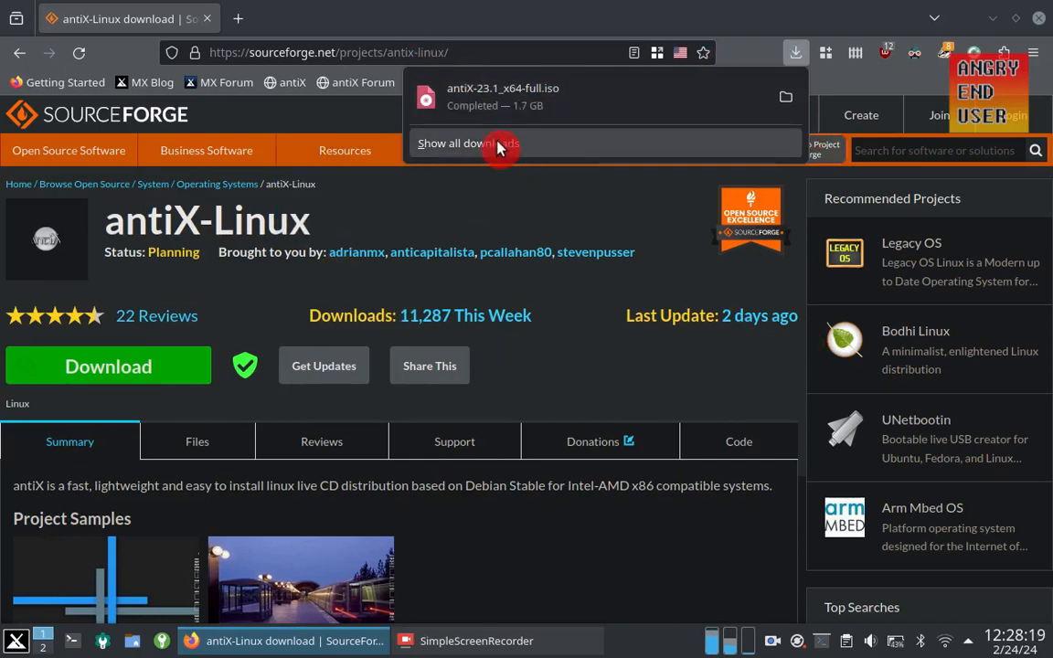
left_click(788, 102)
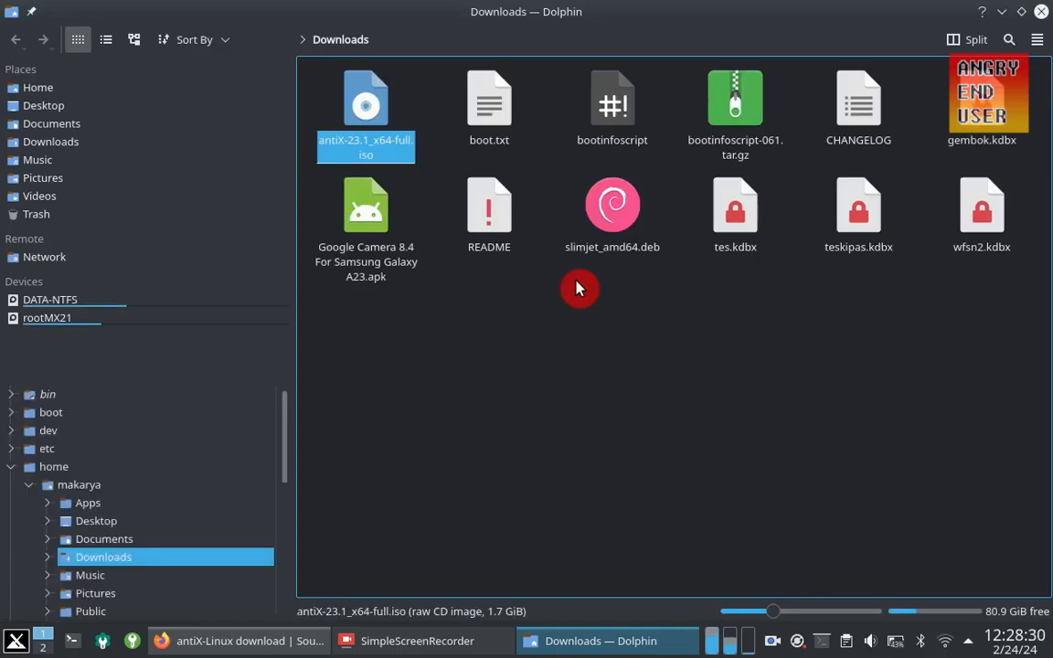
- Paste a copy of antiX-23.1_x64-full.iso onto the Ventoy drive, then close Dolphin
right_click(358, 116)
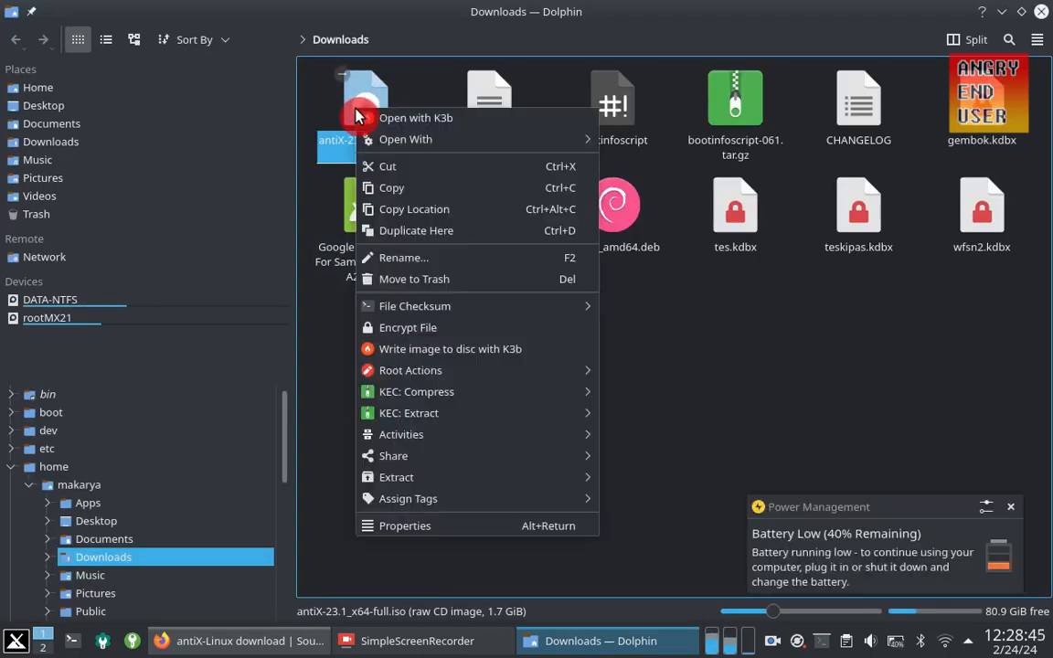
left_click(399, 192)
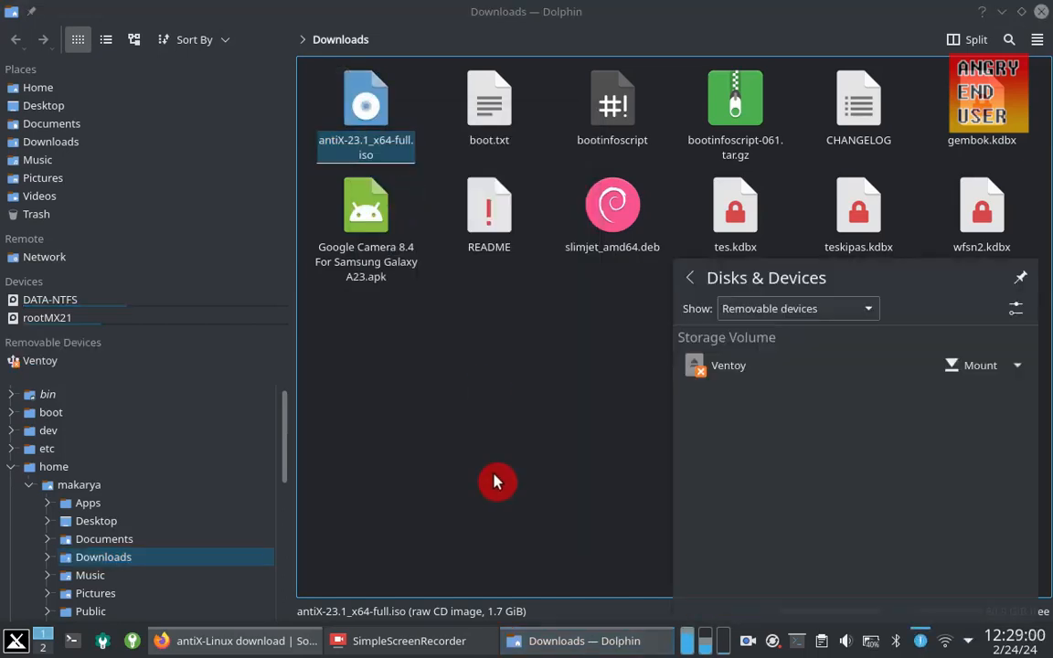
left_click(138, 364)
right_click(671, 463)
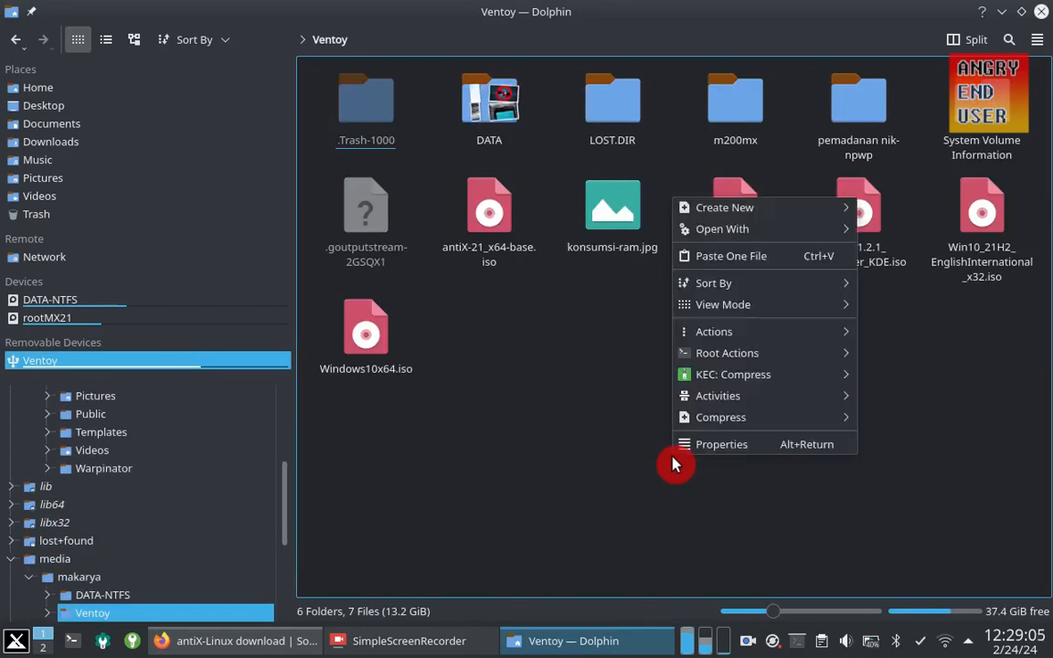
left_click(755, 259)
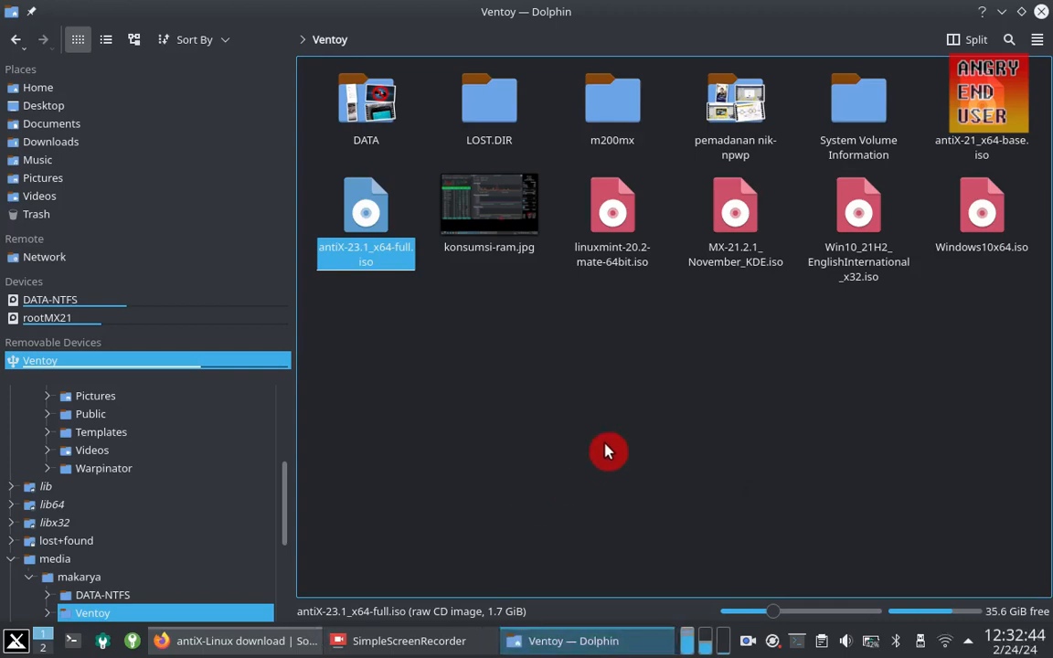
left_click(687, 363)
left_click(1041, 11)
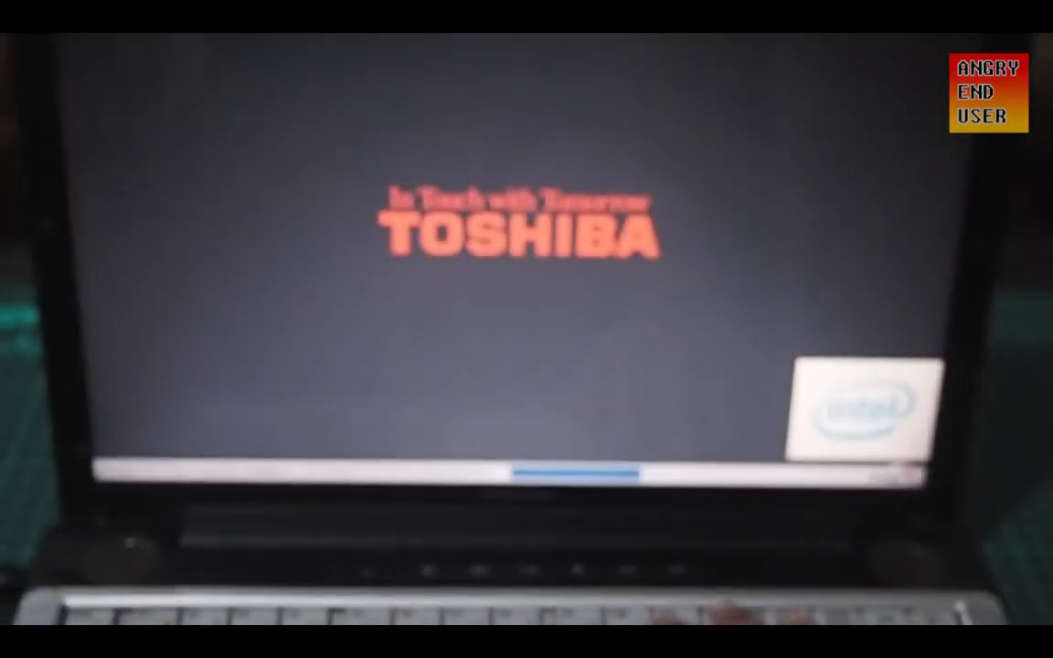
- Boot from USB Memory via F12 and start antiX-23.1_x64-full.iso from Ventoy in normal mode
key("F12")
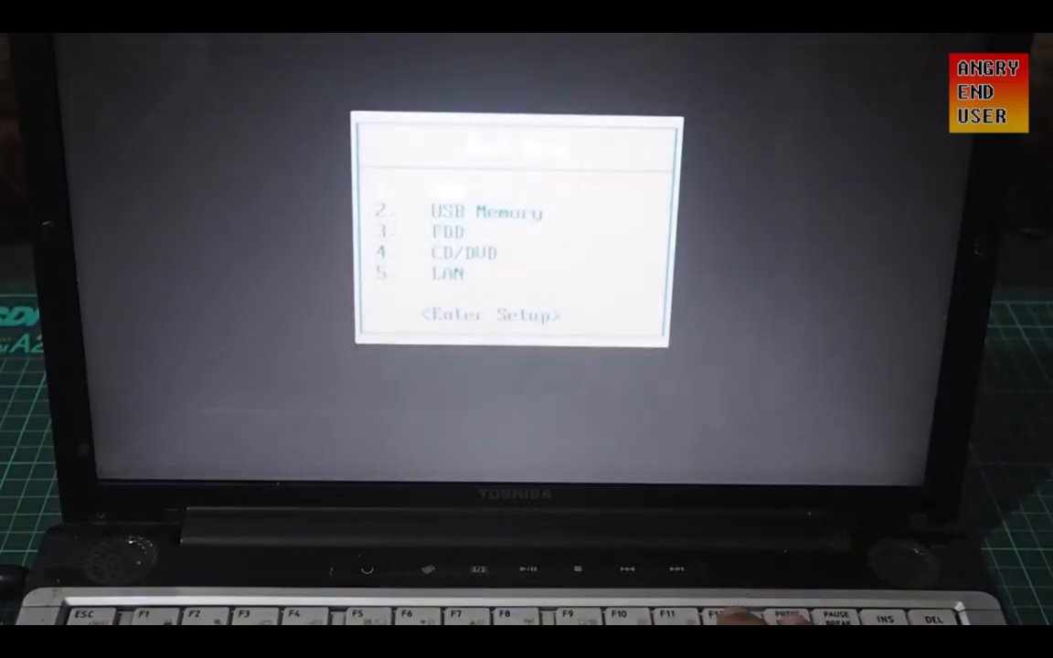
key("Down")
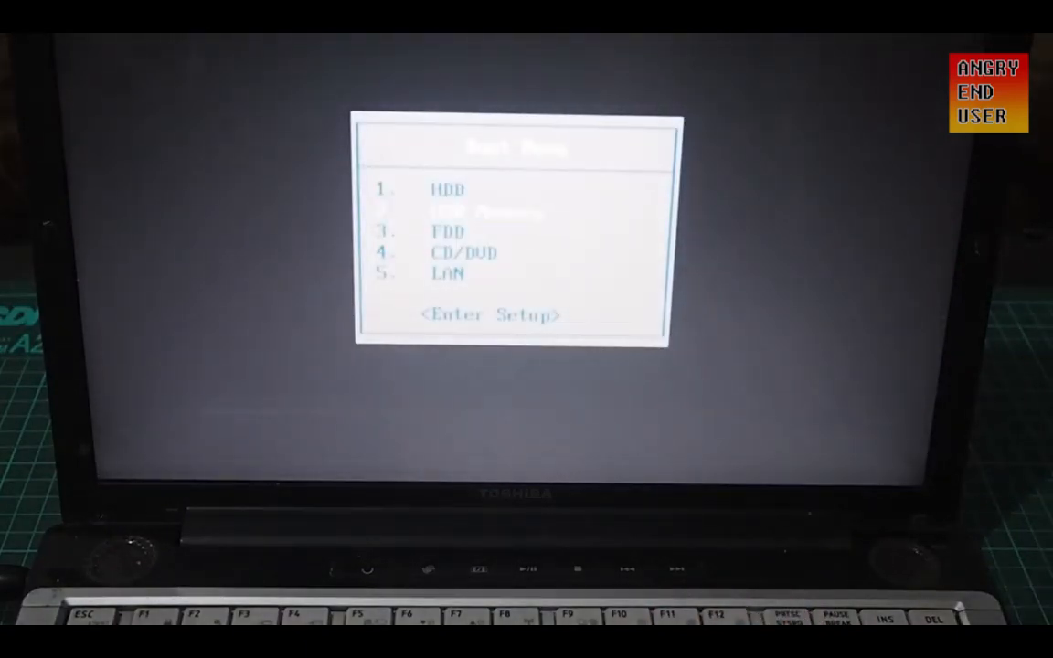
key("Return")
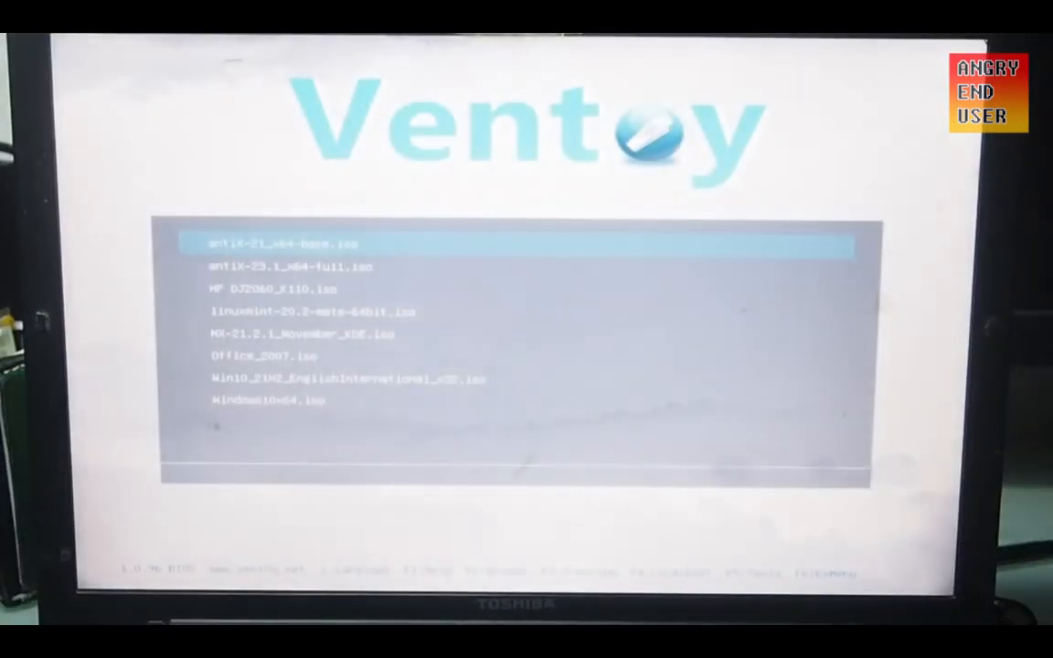
key("Down")
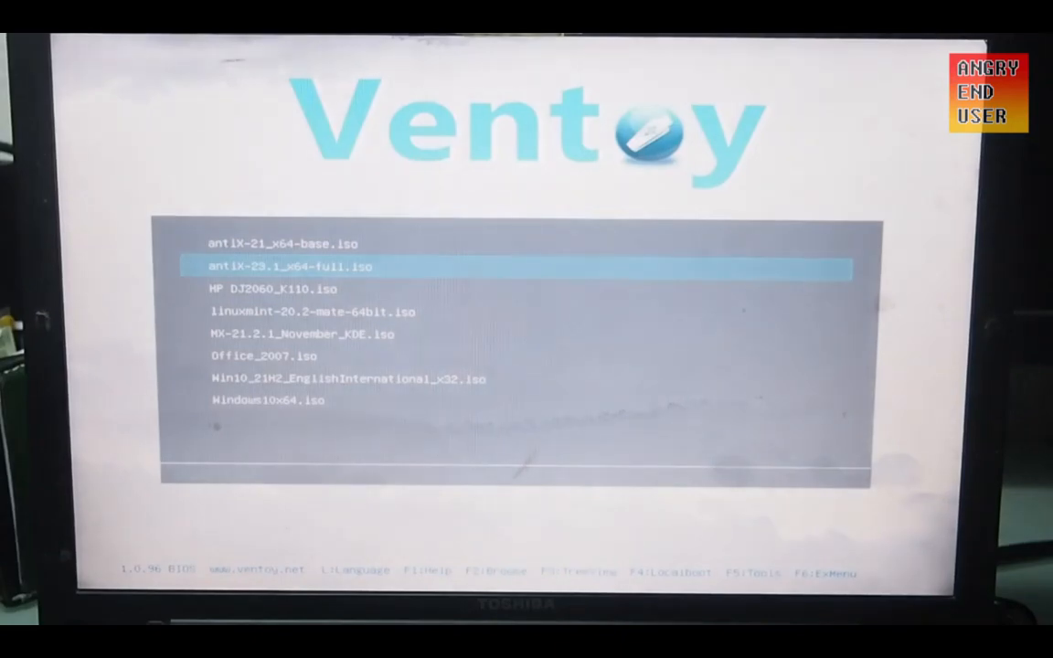
key("Return")
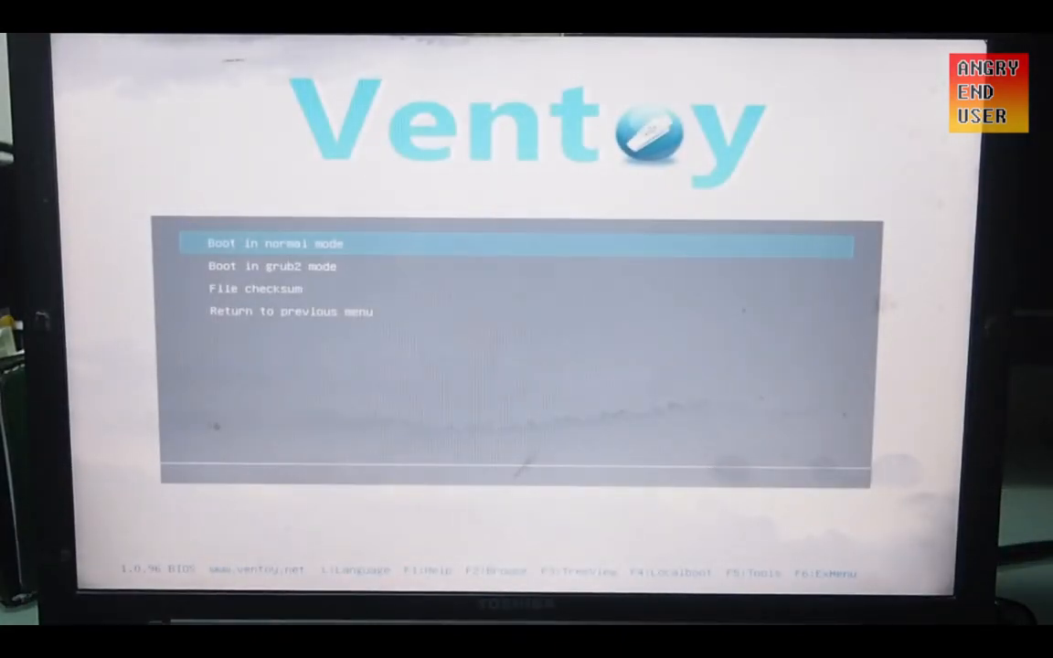
key("Return")
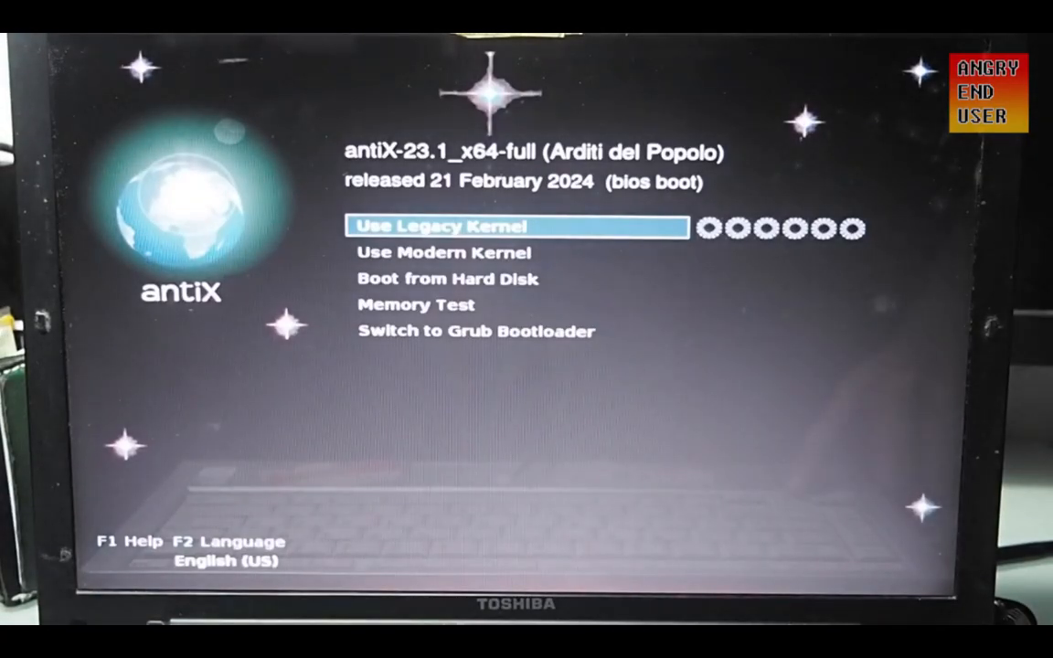
- Choose the modern 6.1 kernel, set the timezone to UTC, and start Normal Boot
key("Down")
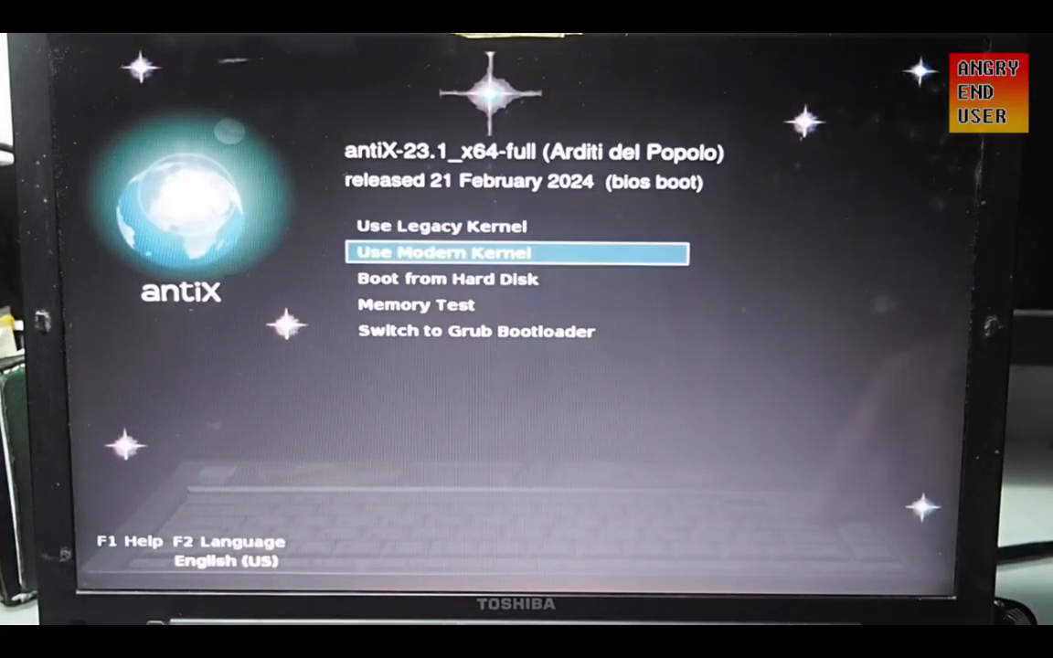
key("Return")
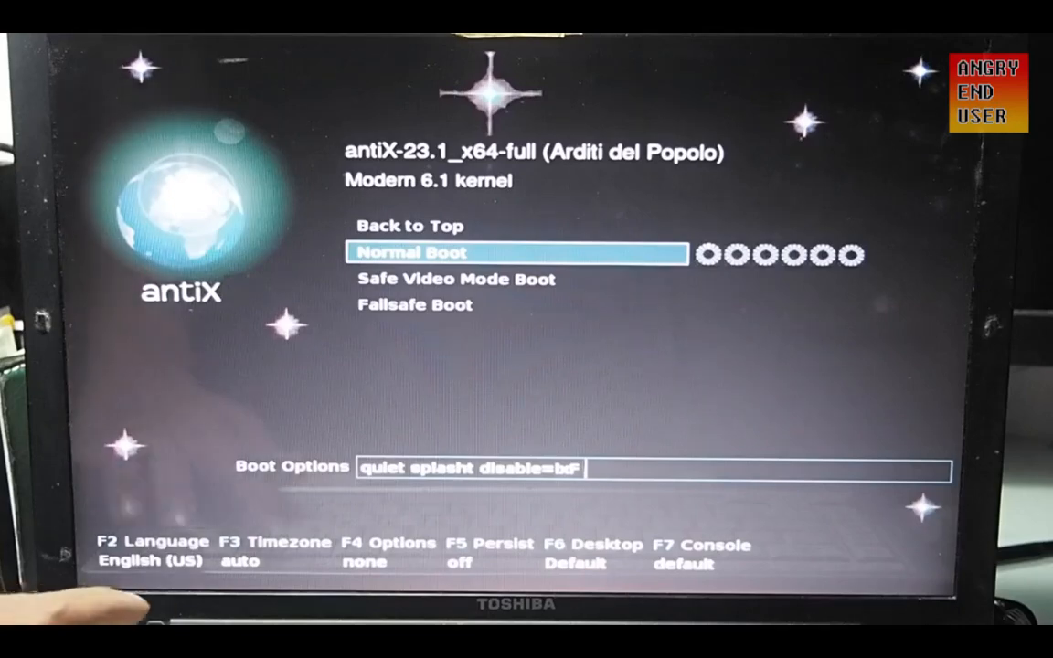
key("F3")
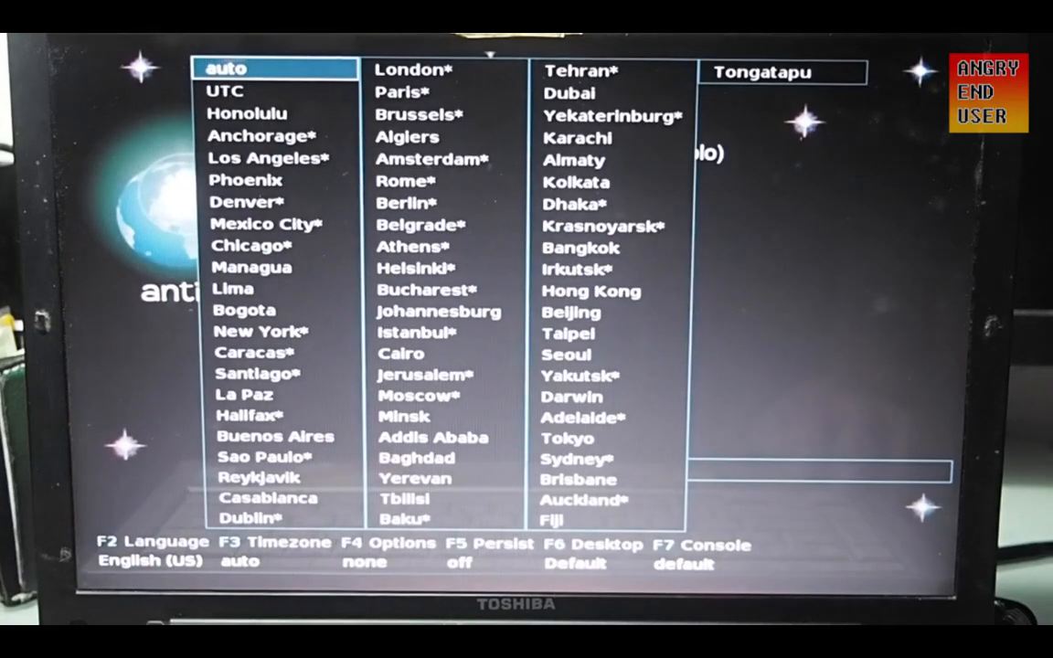
key("Down")
key("Return")
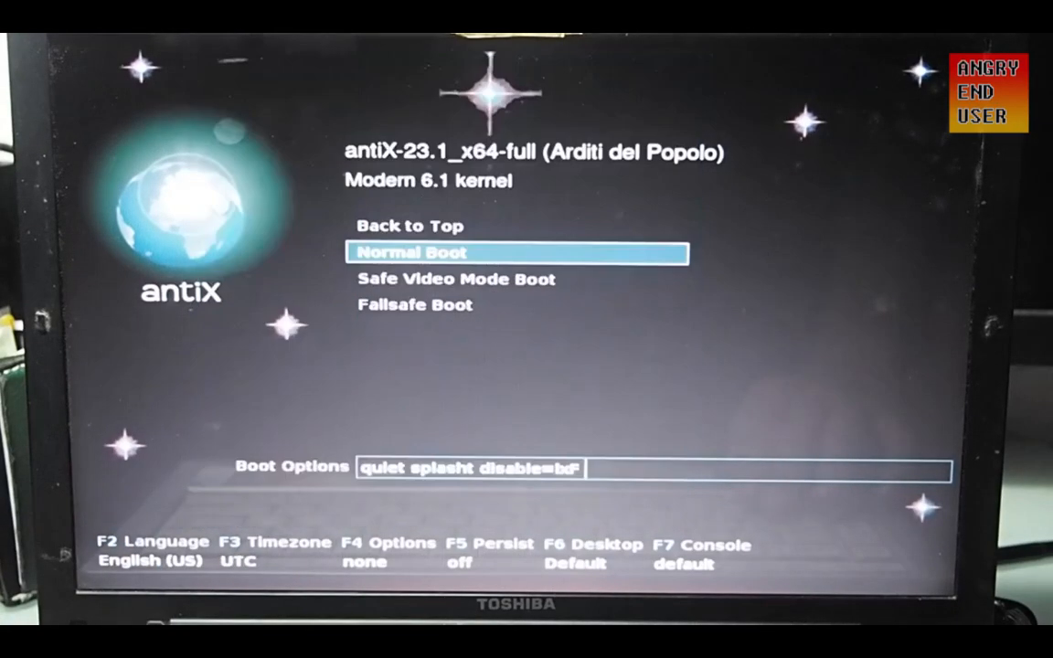
key("Return")
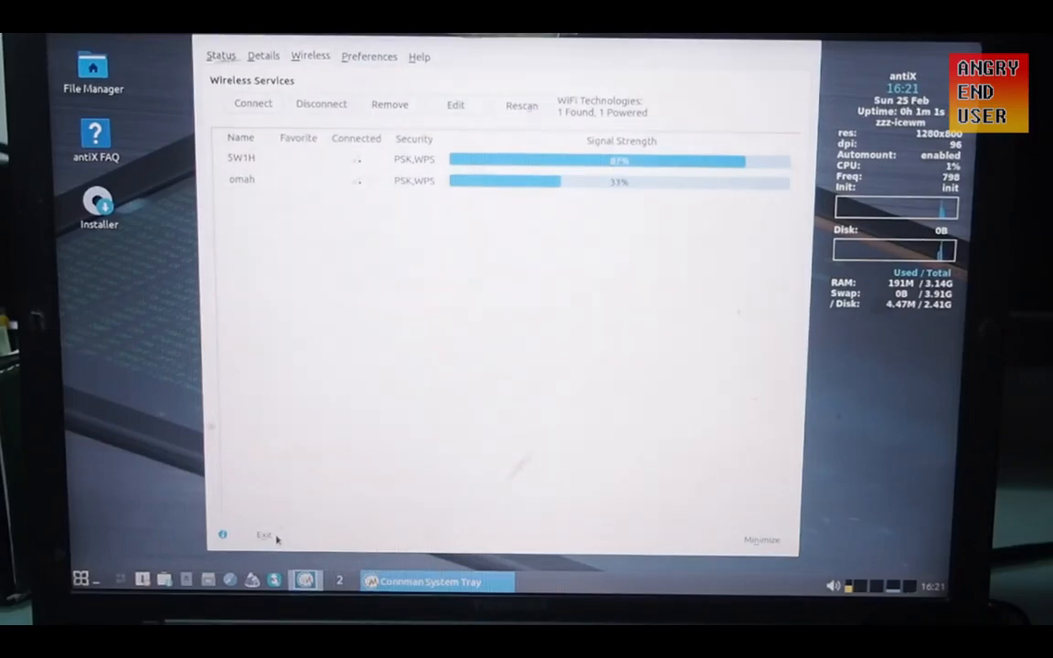
- Exit the ConnMan wireless window and start the Installer from its desktop icon
left_click(275, 537)
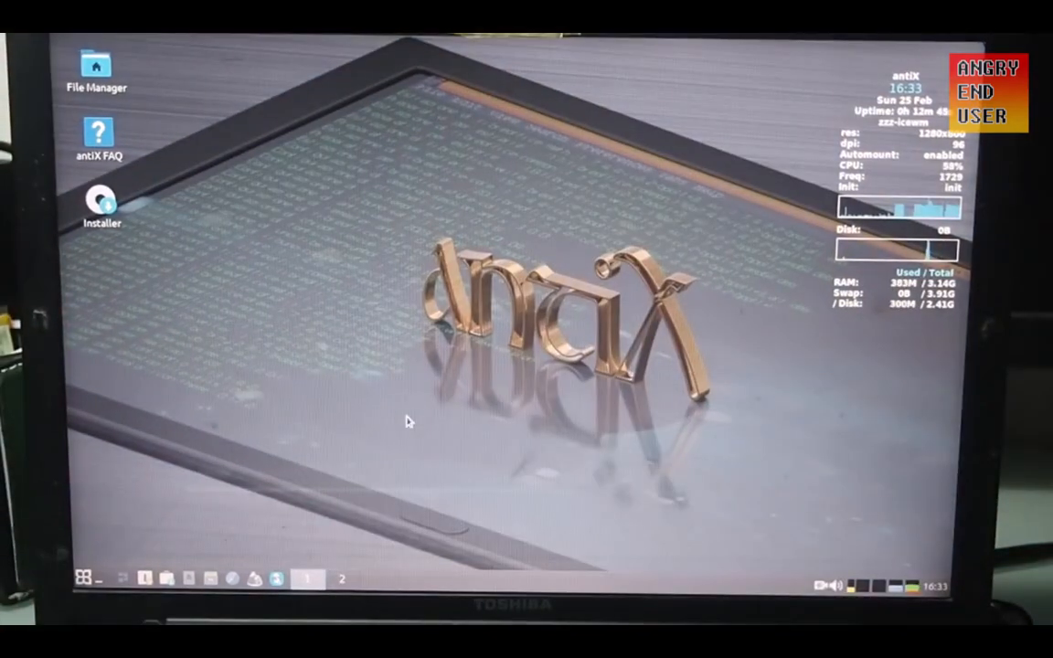
left_click(100, 203)
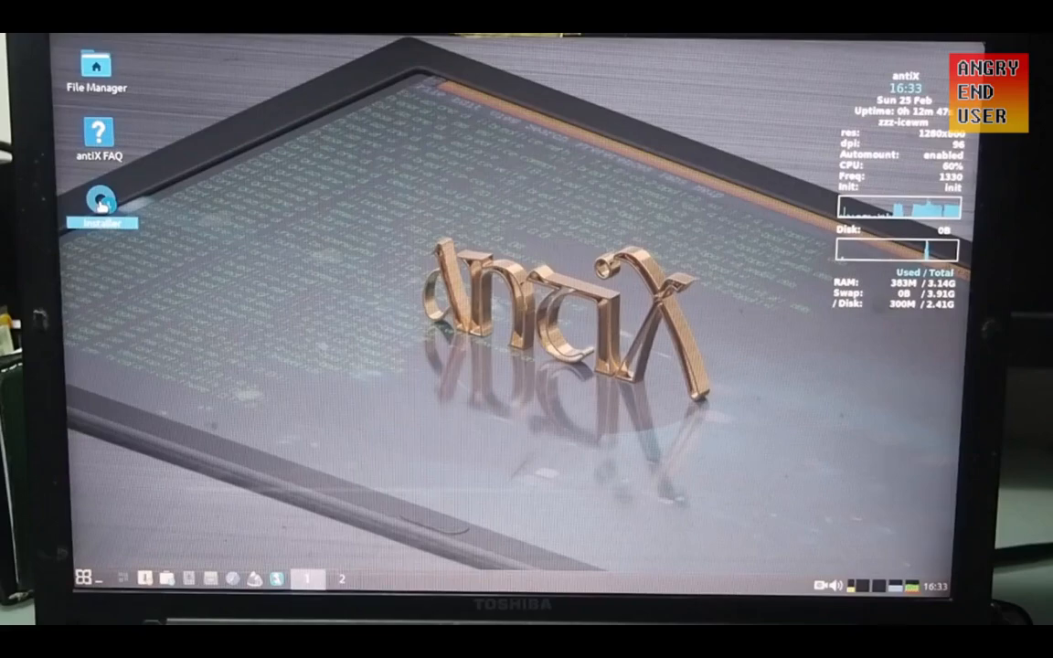
double_click(100, 203)
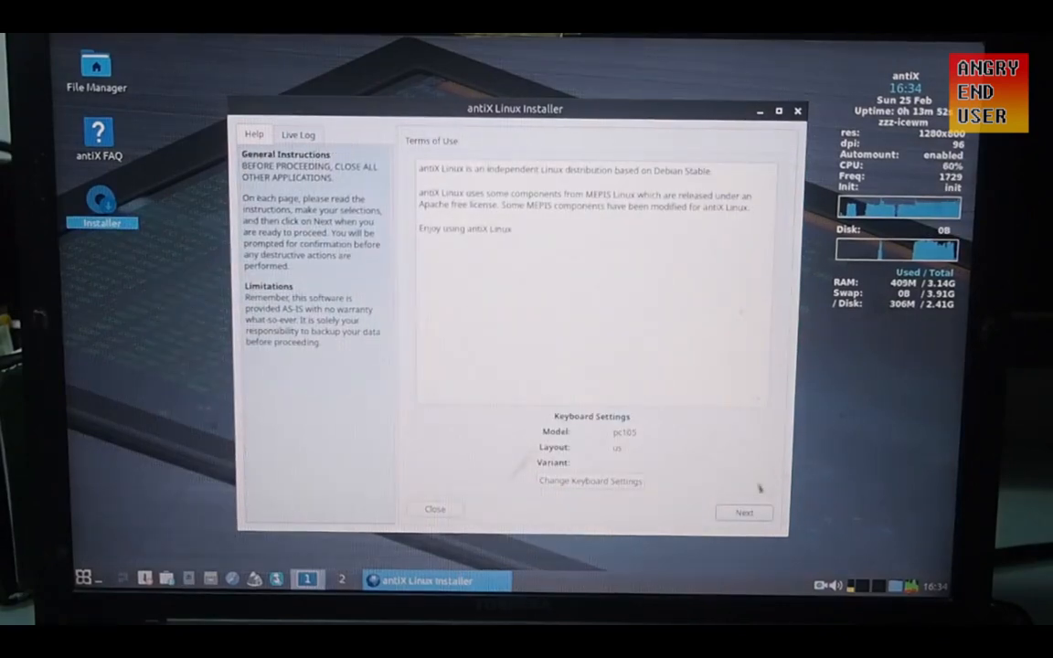
- Continue past the terms, choose 'Customize the disk layout', and launch GParted
left_click(742, 512)
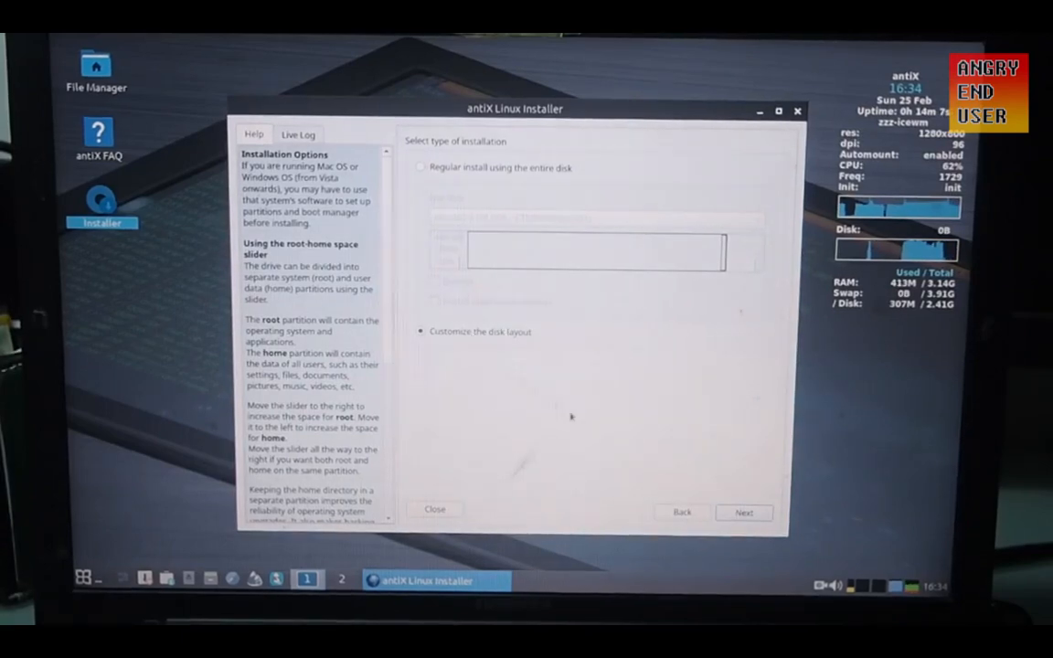
left_click(743, 511)
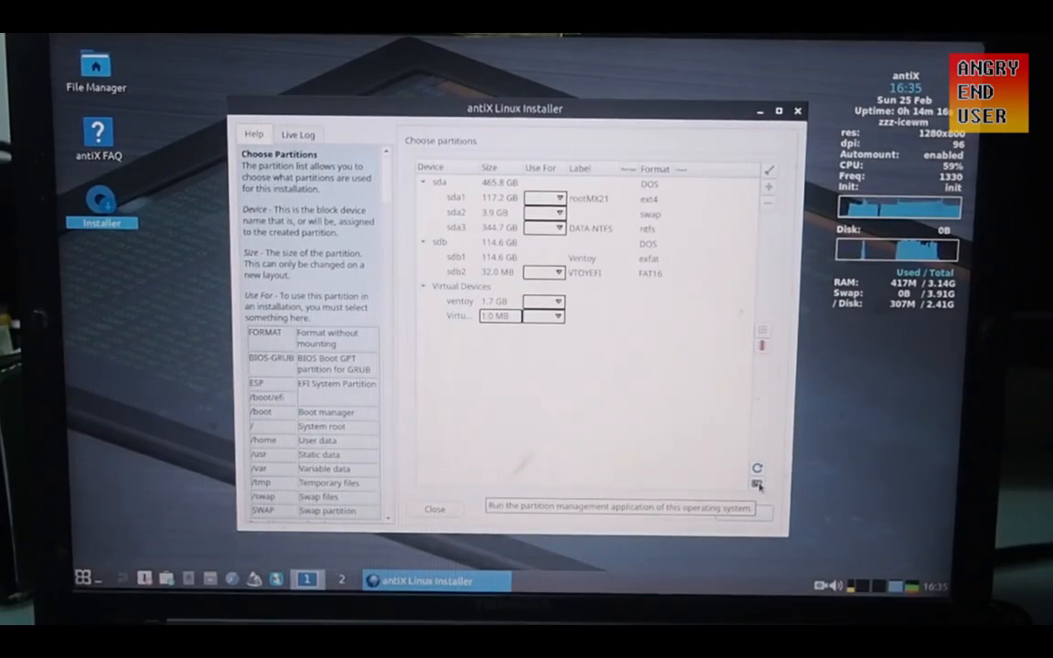
left_click(757, 484)
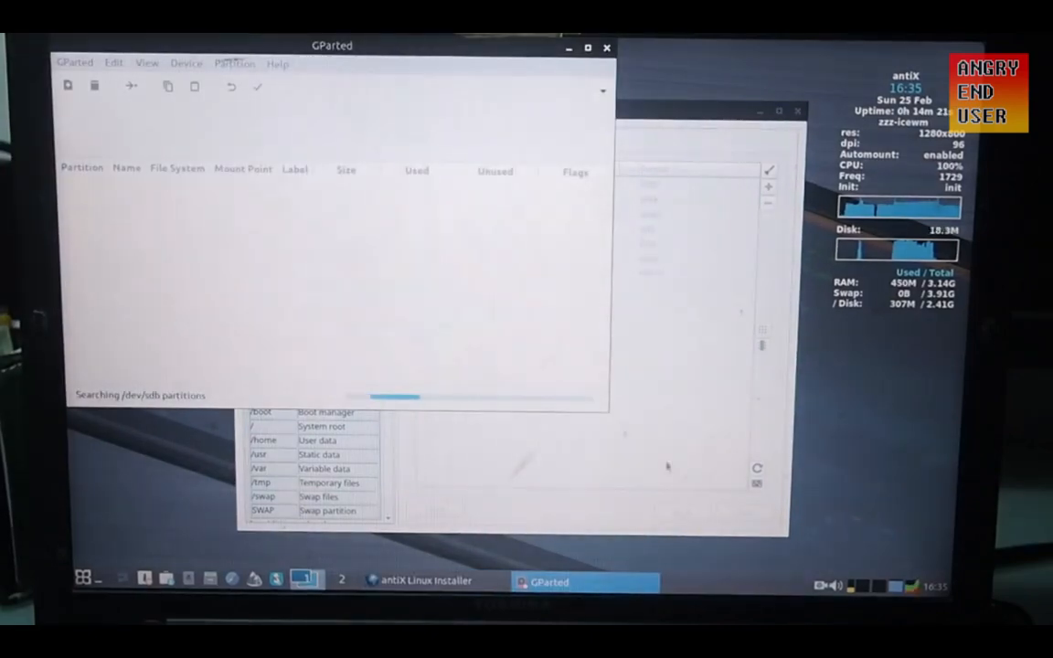
- Delete sda3 and sda1, turn off swap on sda2, and delete sda2
left_click_drag(397, 46, 557, 124)
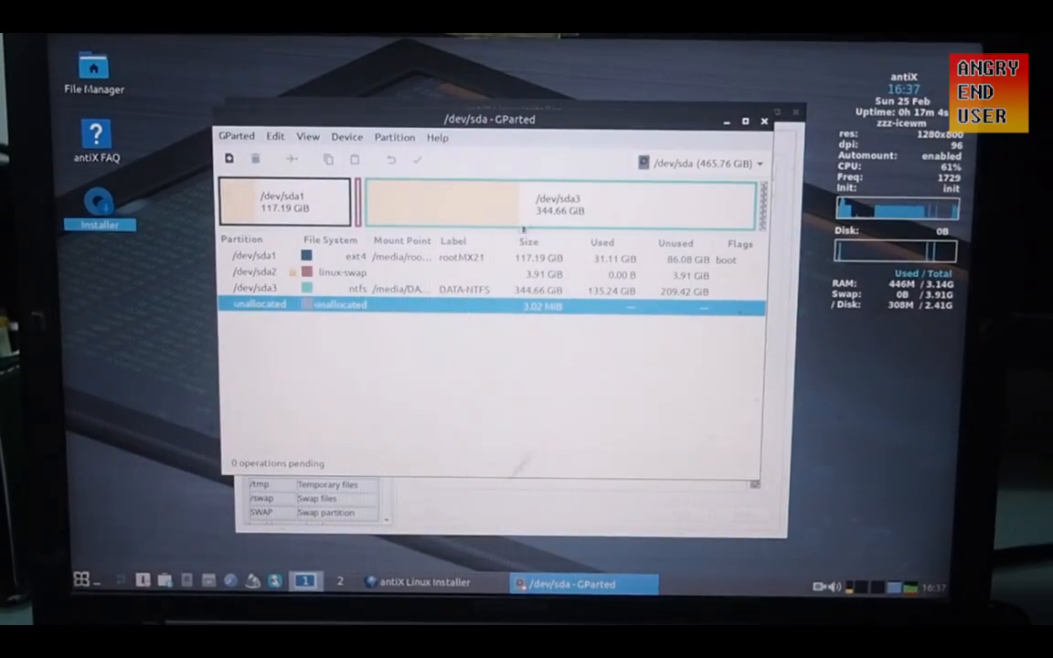
left_click(376, 291)
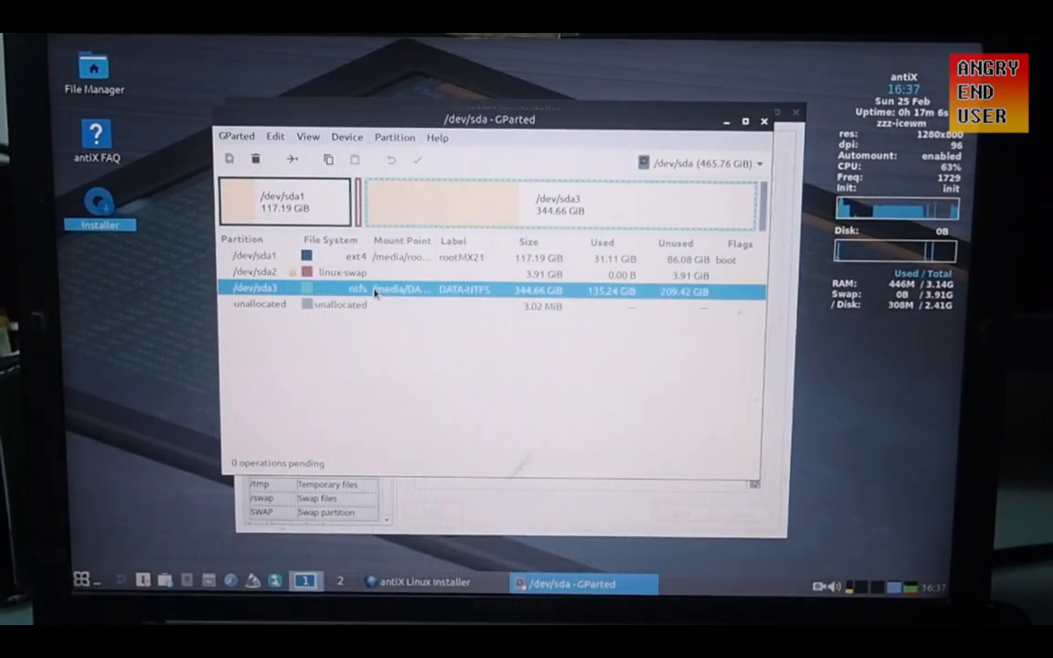
left_click(255, 160)
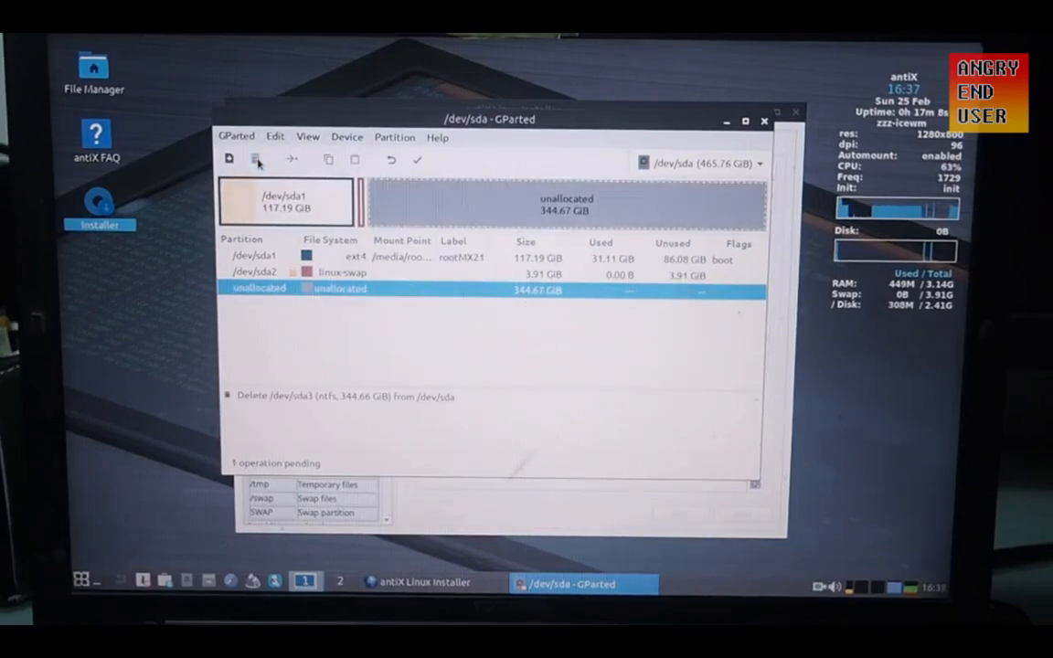
left_click(314, 256)
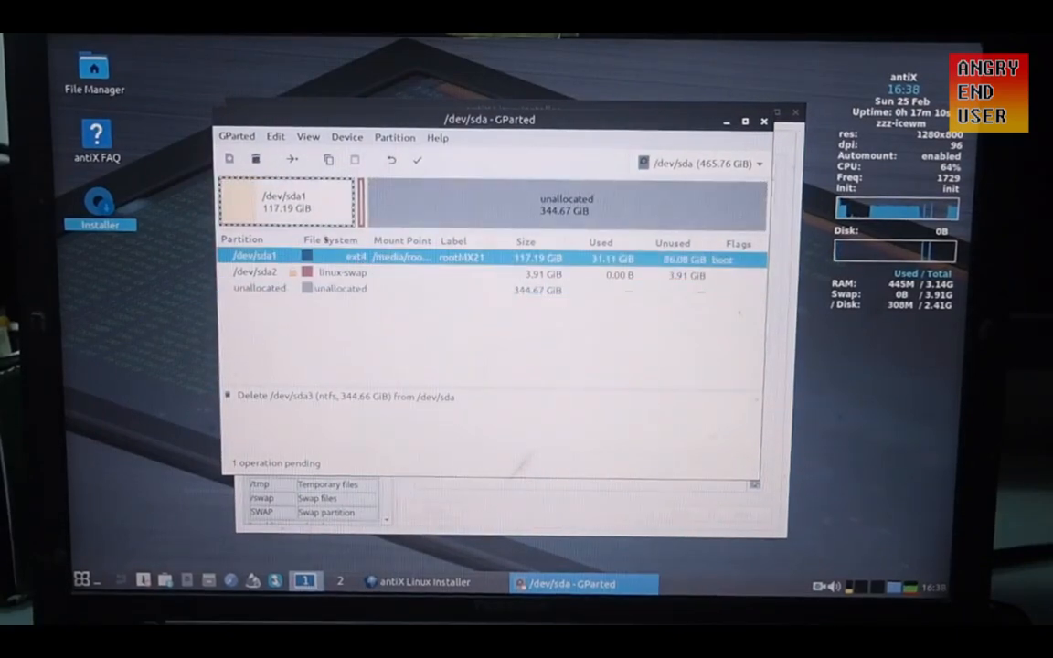
left_click(255, 160)
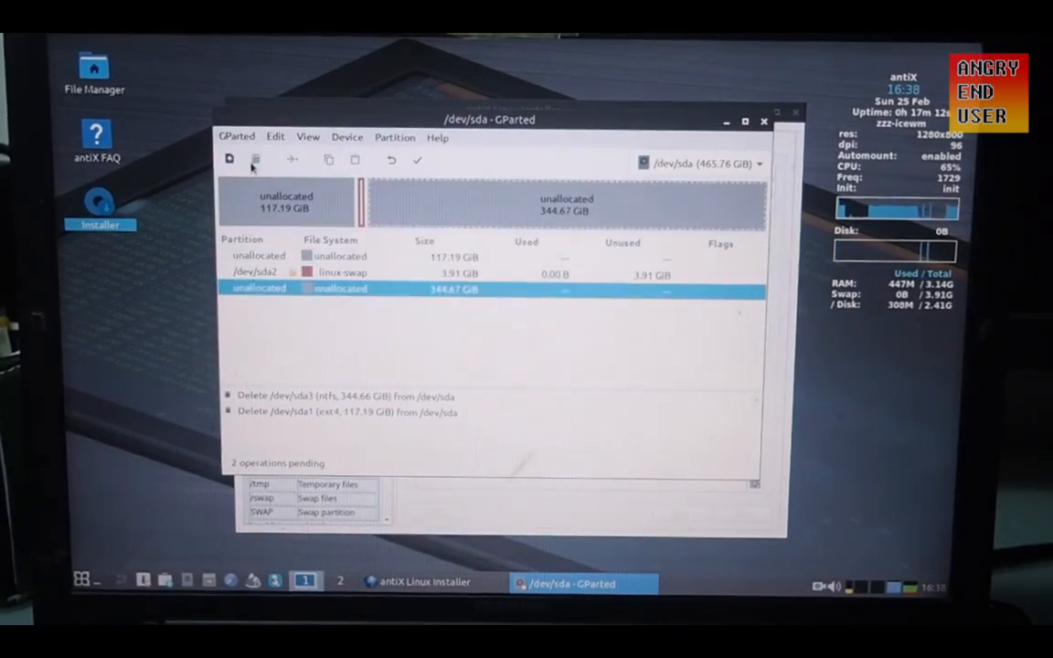
left_click(340, 276)
right_click(341, 276)
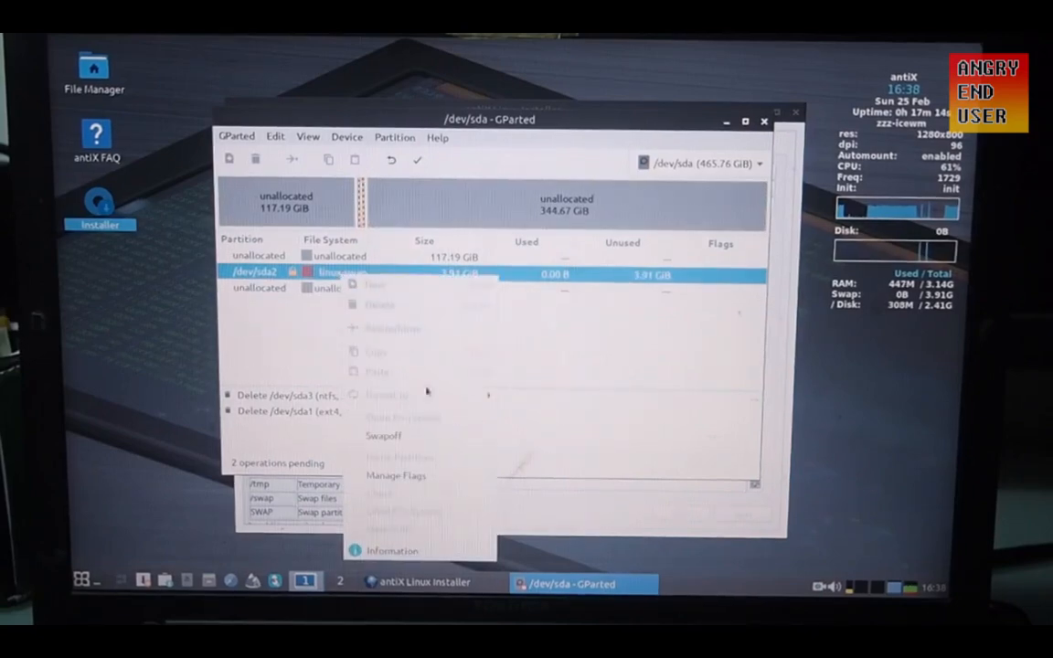
left_click(385, 436)
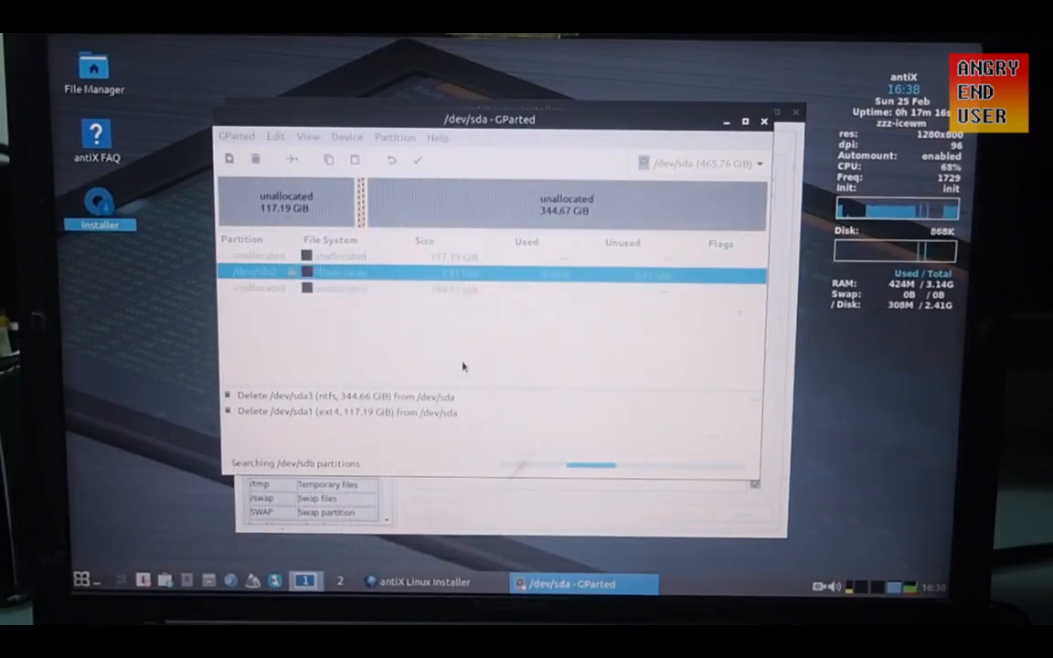
left_click(354, 274)
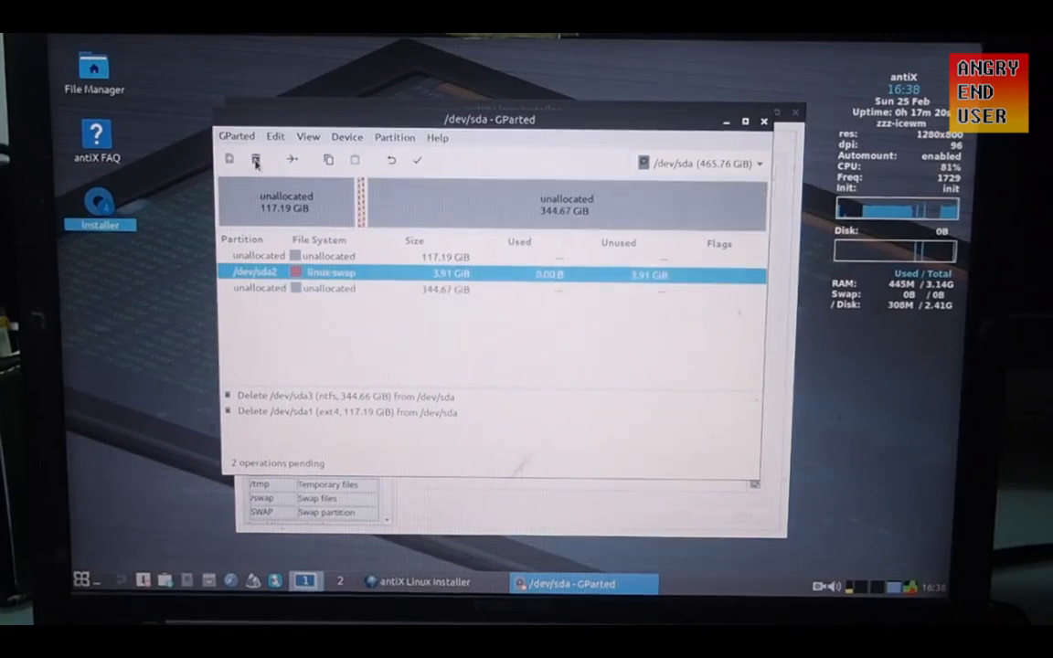
left_click(255, 161)
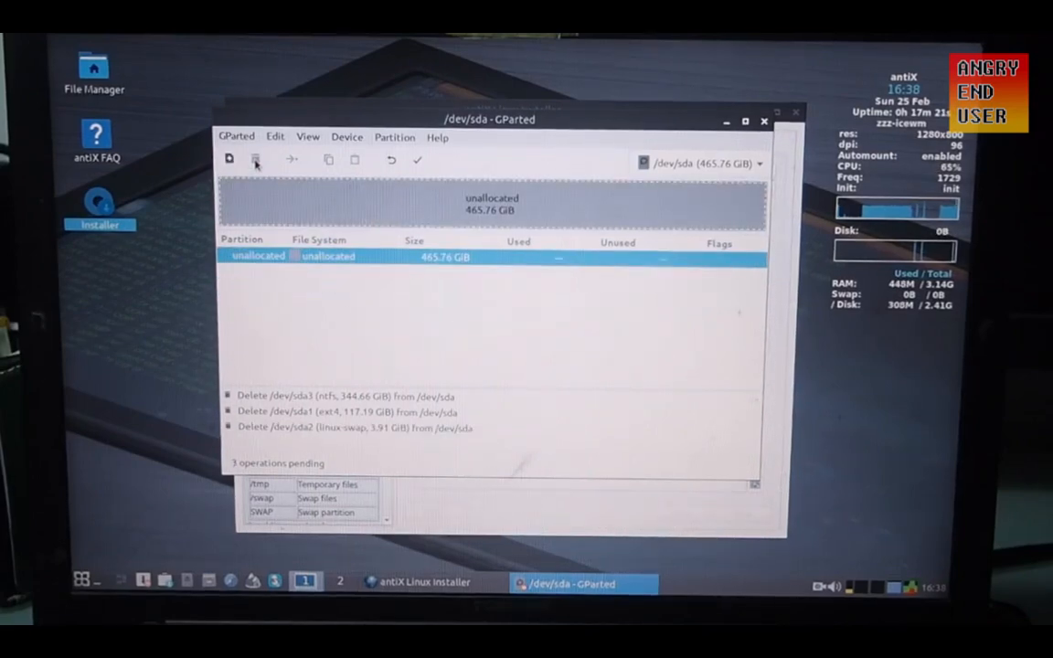
- Apply all pending deletions and close the finished progress report
left_click(417, 162)
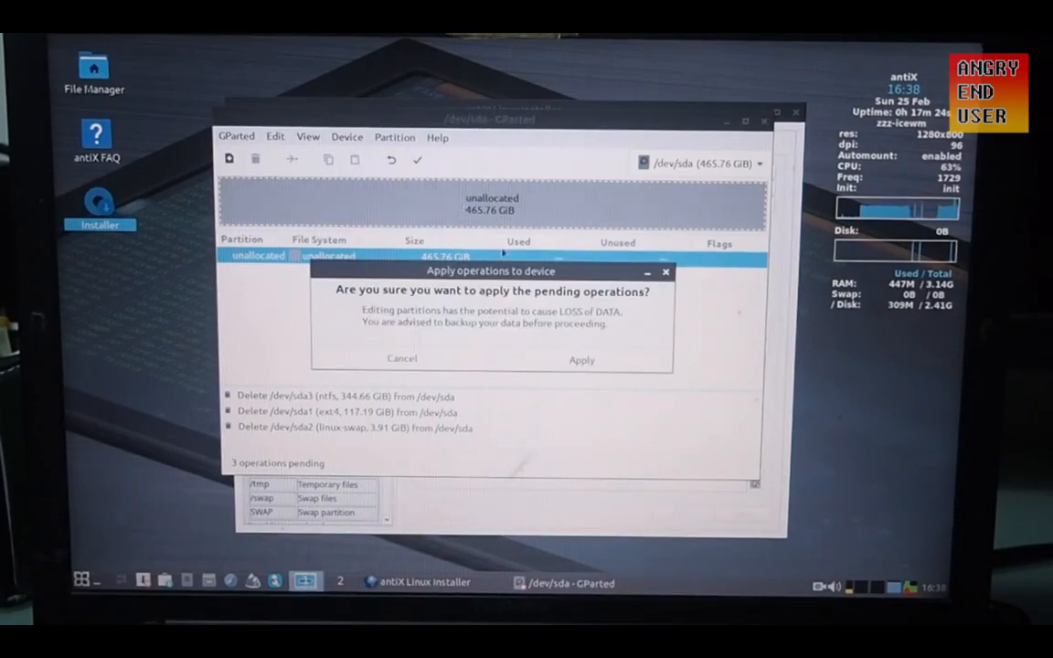
left_click(561, 362)
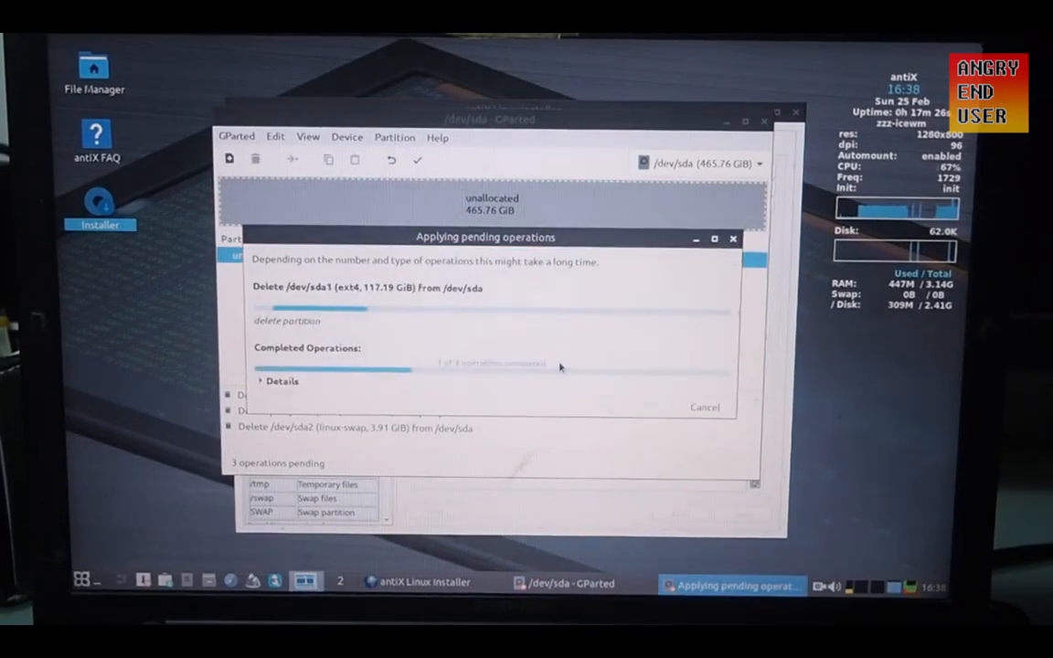
left_click(687, 411)
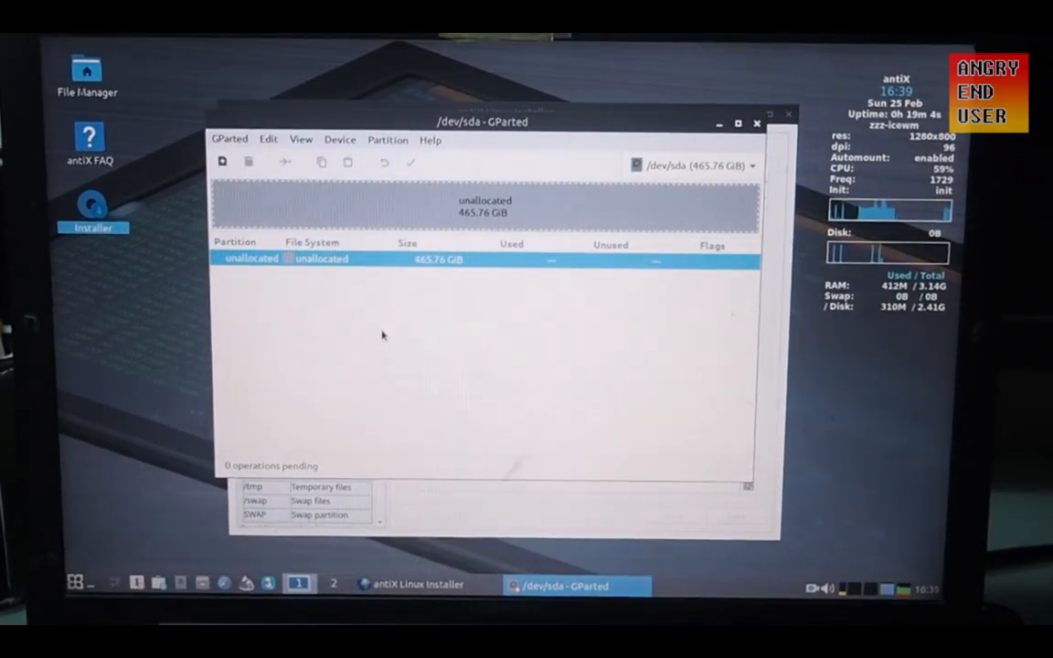
- Add a 61440 MiB ext4 primary partition labelled antix23 in the unallocated space
left_click(222, 162)
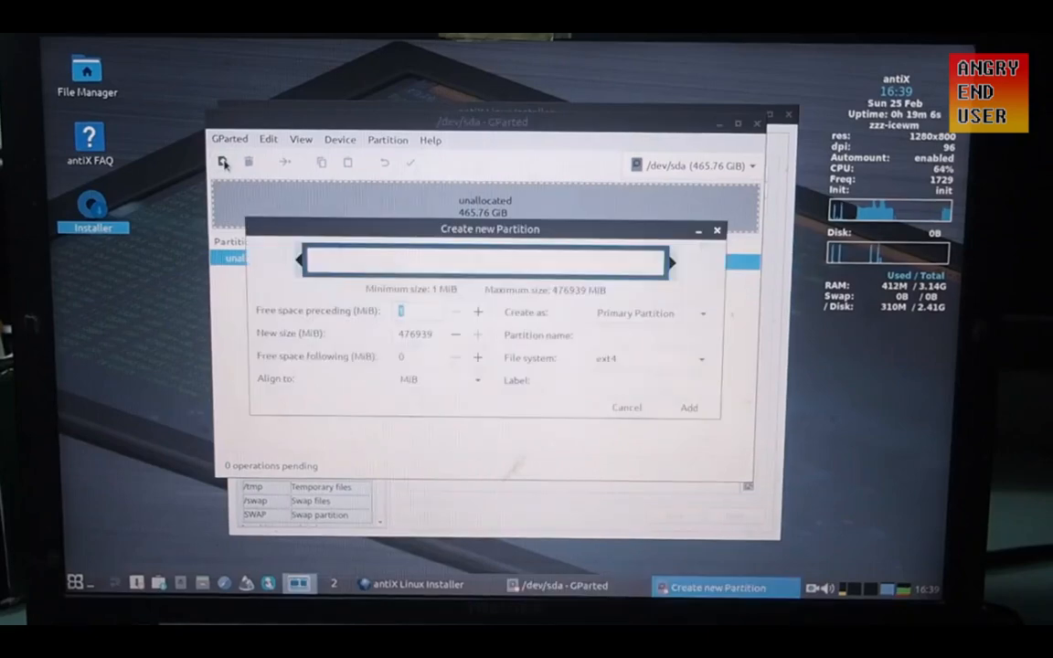
double_click(412, 335)
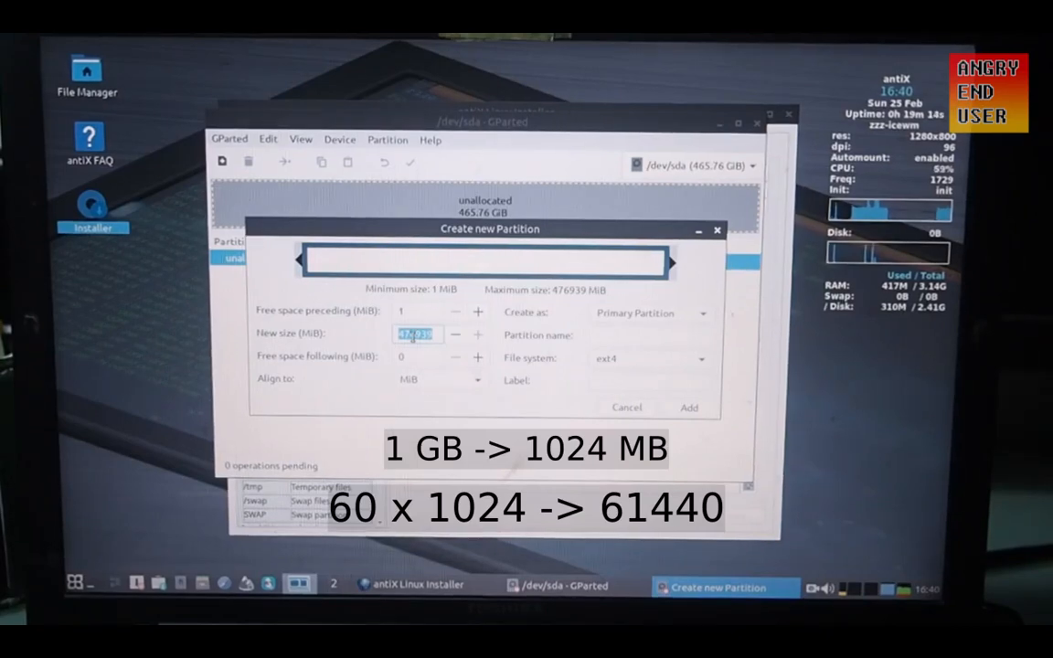
type("6144")
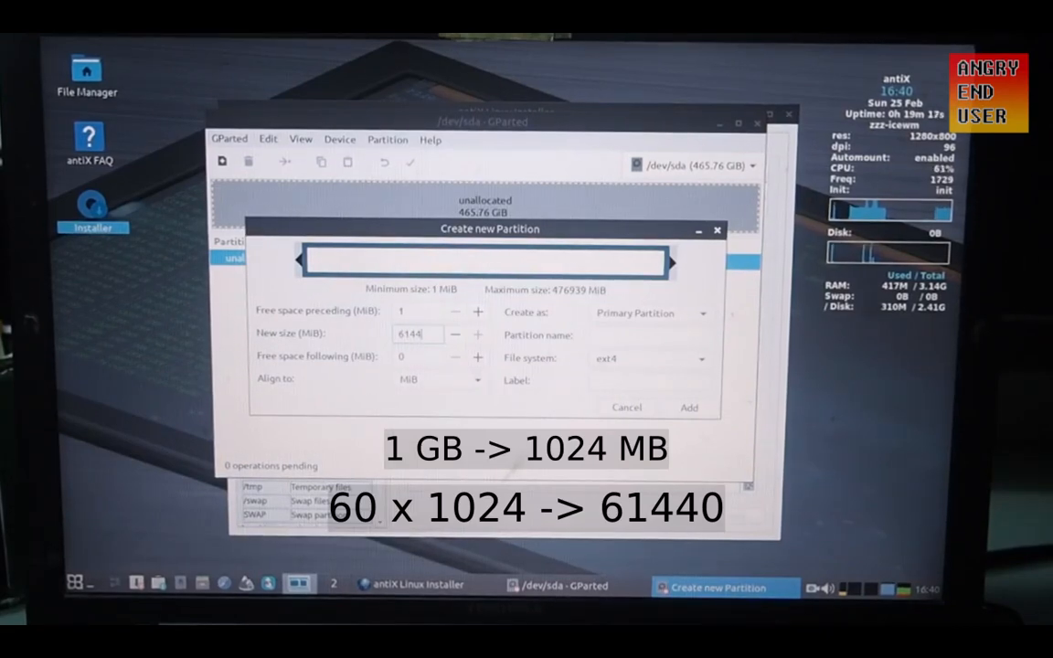
type("0")
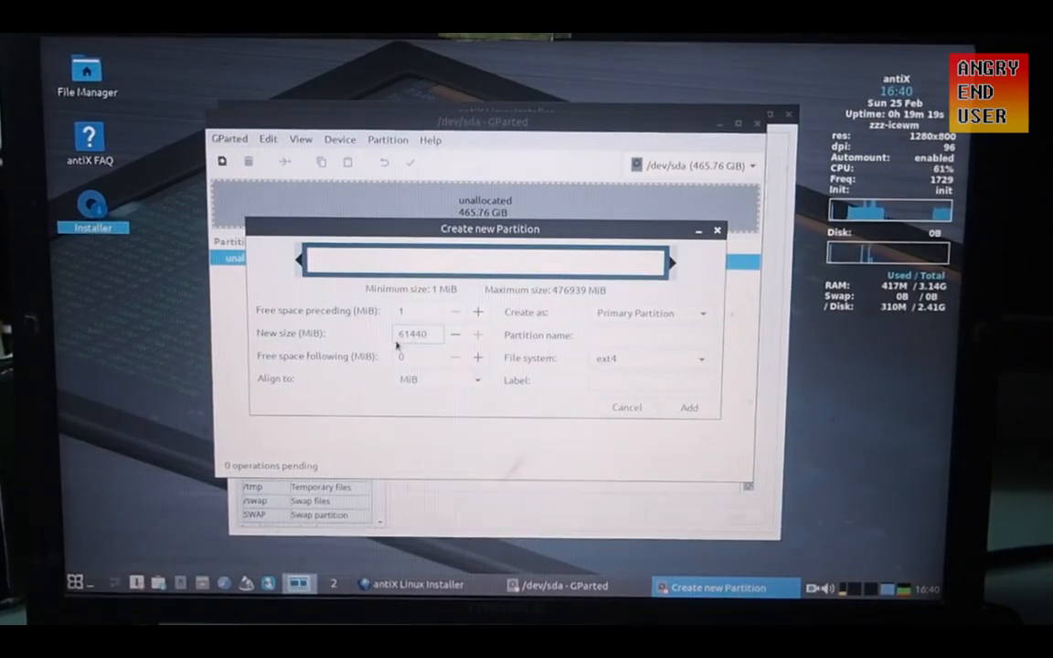
left_click(621, 383)
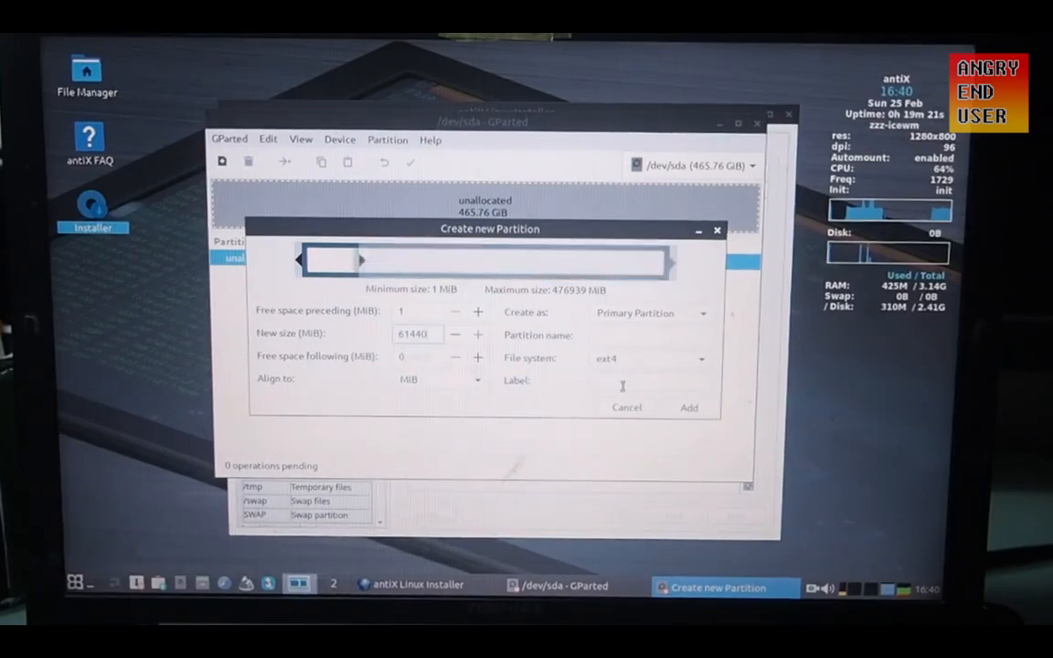
type("antiX")
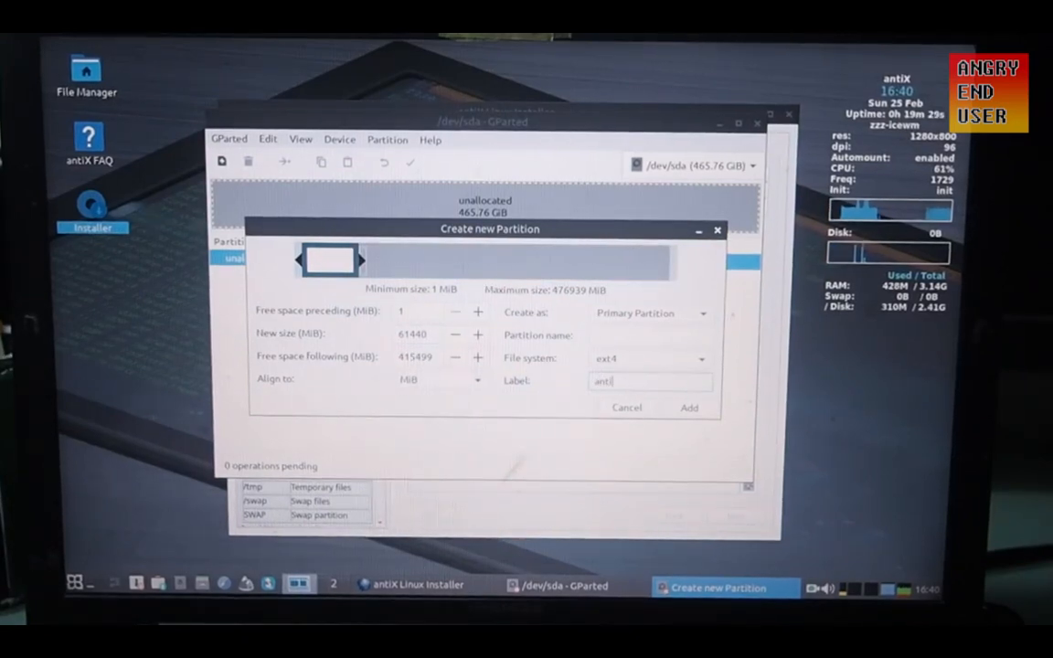
left_click(690, 408)
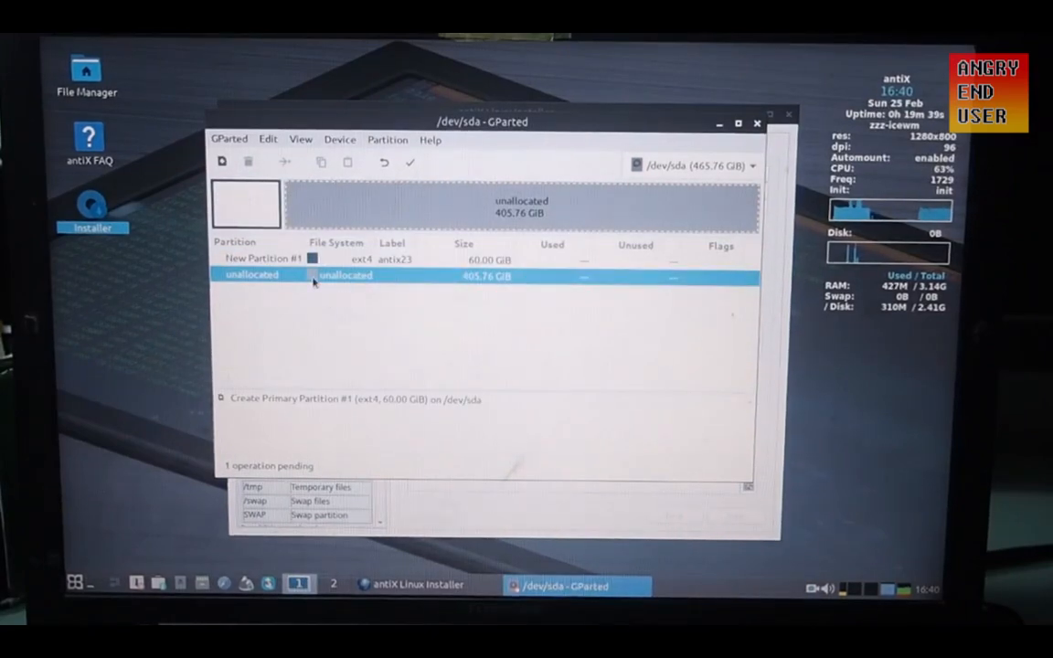
- Queue a 4096 MiB (4.00 GiB) linux-swap partition right after the 60 GiB antix23 partition
left_click(221, 161)
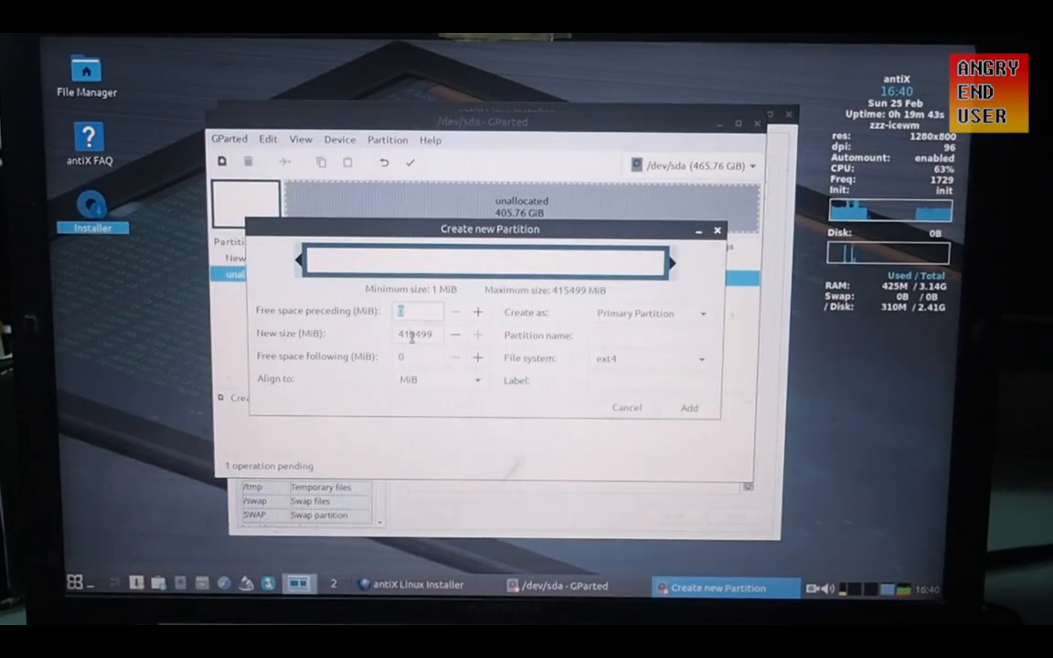
double_click(416, 335)
type("4")
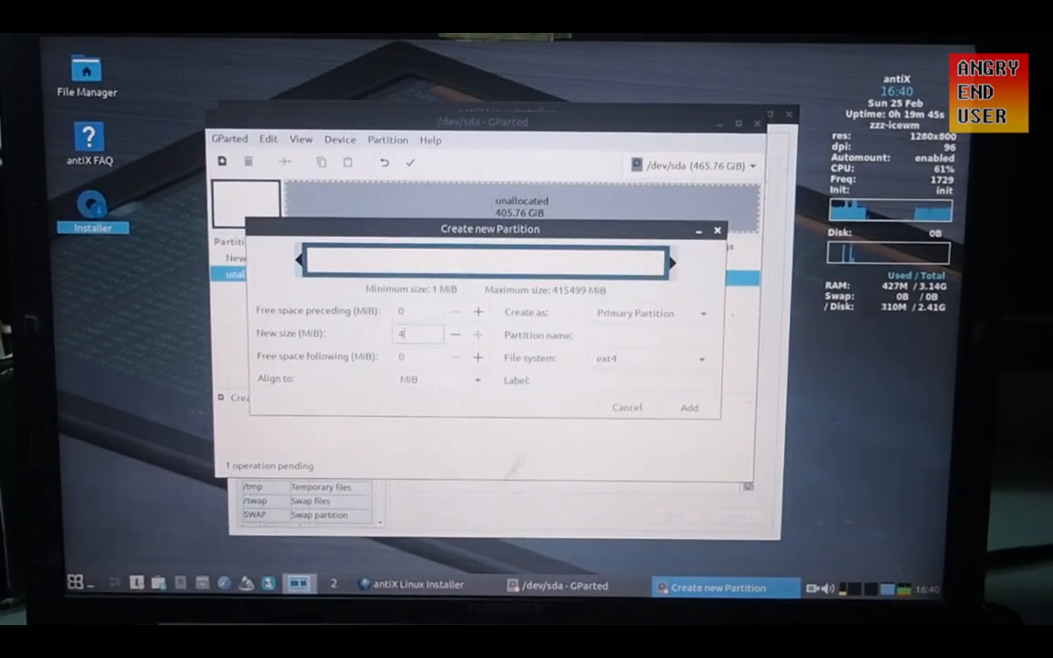
type("096")
left_click(616, 360)
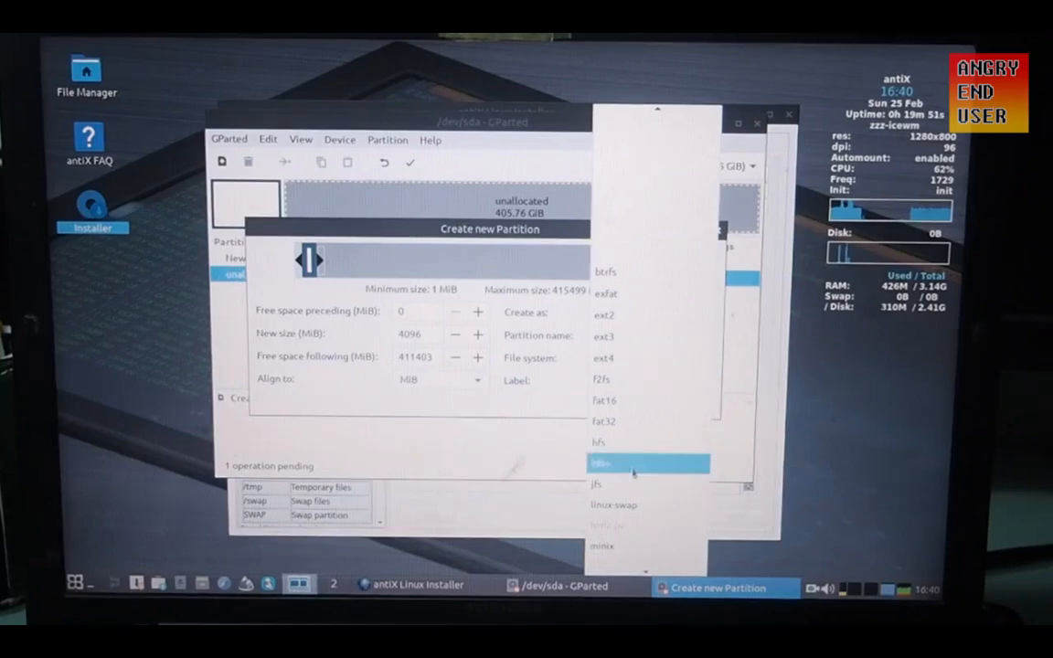
left_click(629, 504)
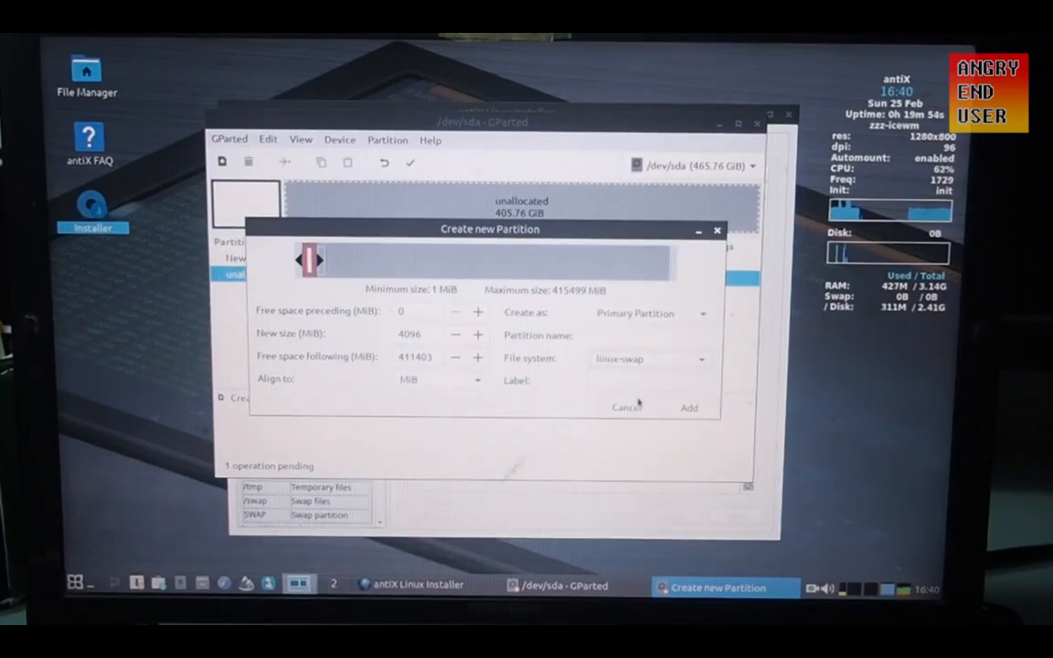
left_click(688, 408)
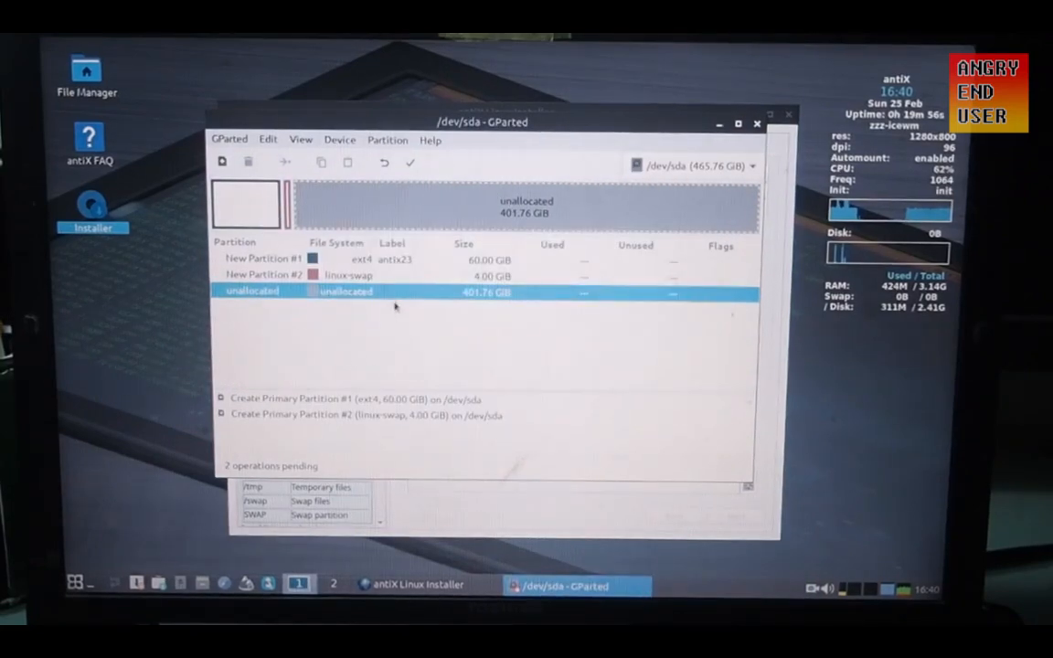
right_click(393, 296)
- Queue a partition filling the remaining space and try applying the pending operations
left_click(223, 161)
left_click(223, 160)
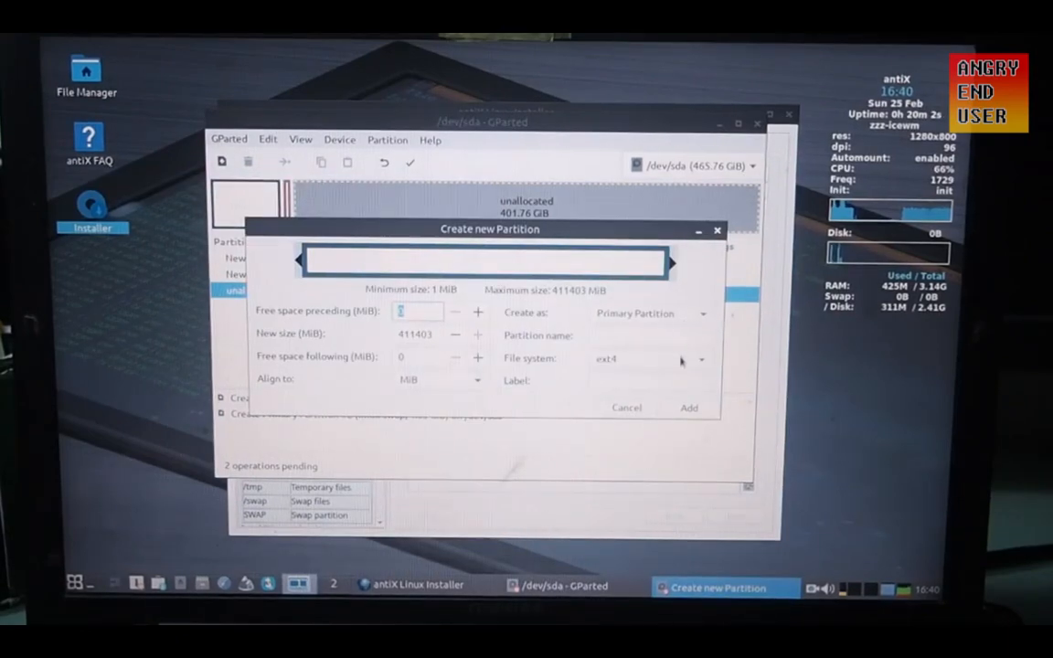
left_click(682, 411)
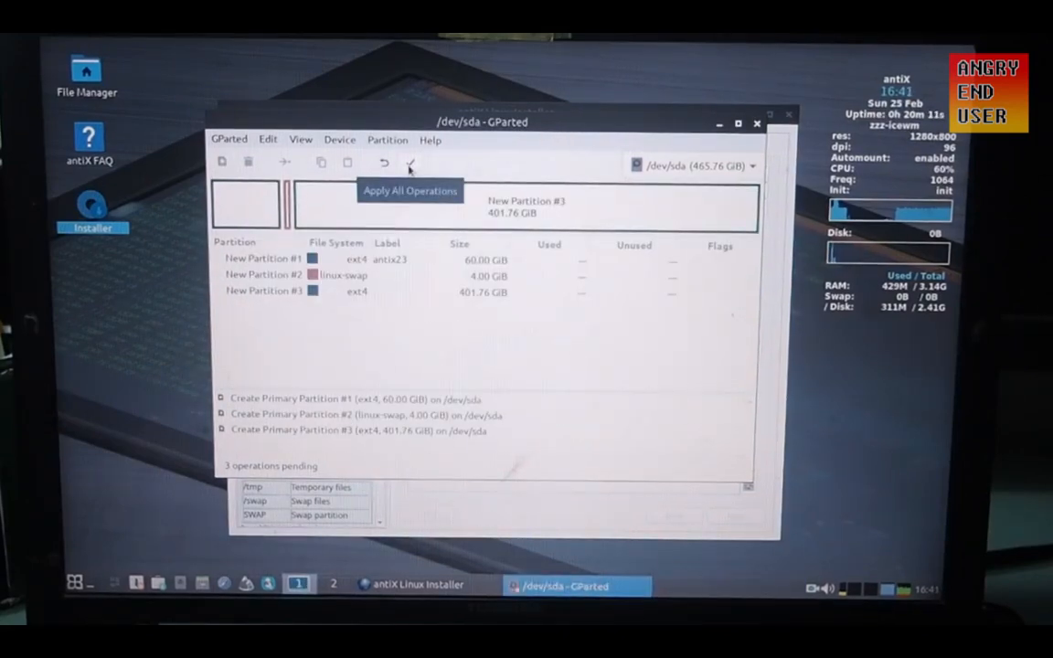
left_click(409, 165)
key("Return")
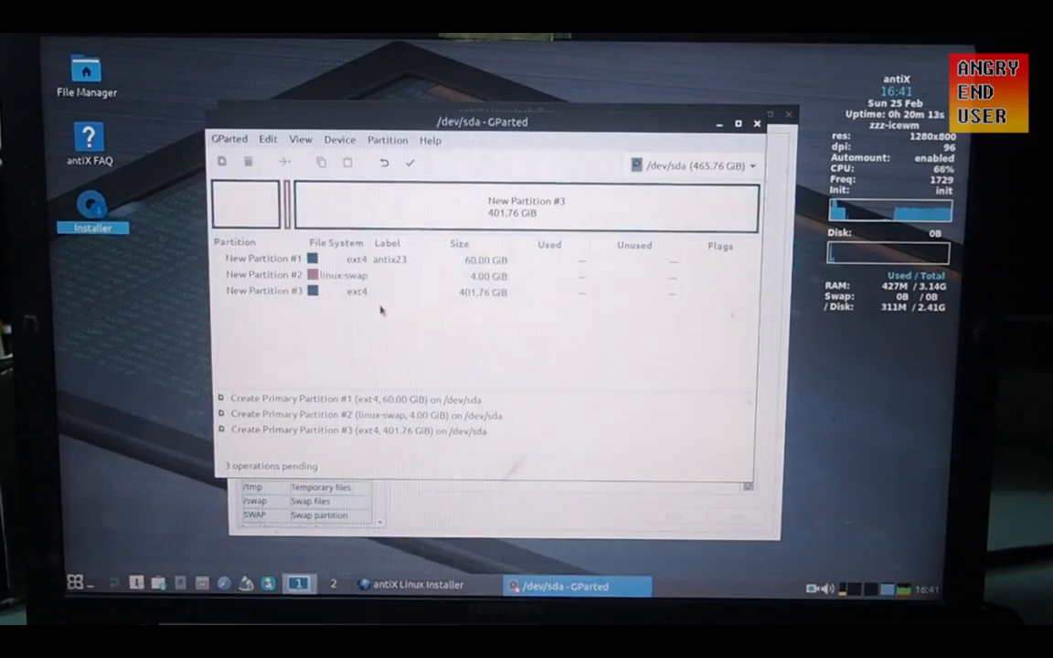
- Replace that third partition with a 401.76 GiB ext4 partition labelled DATA and apply all
left_click(382, 292)
right_click(382, 298)
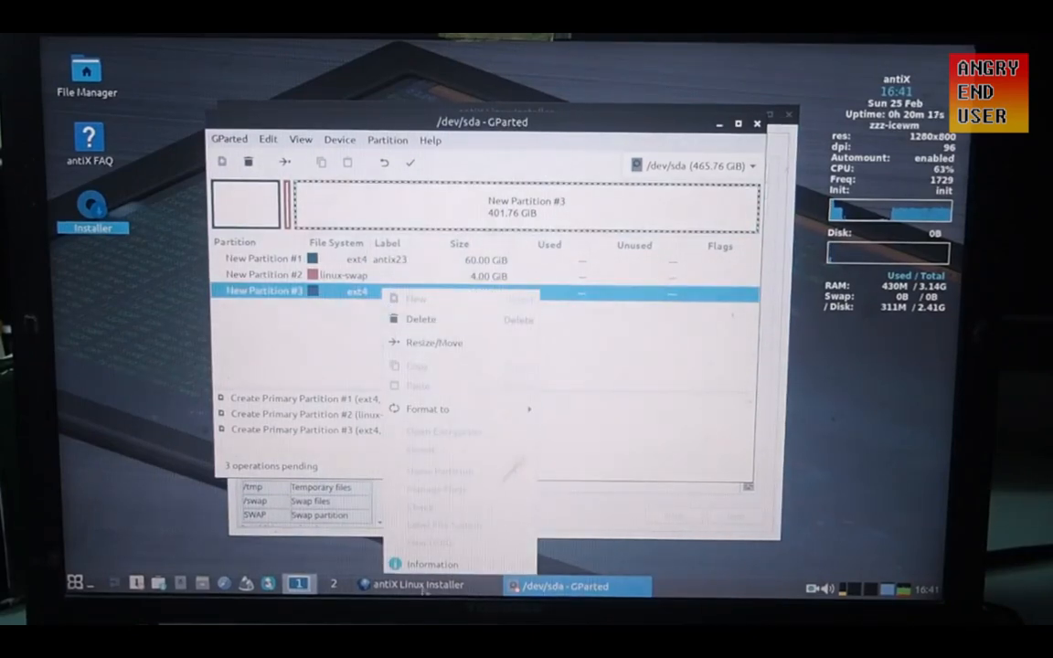
left_click(422, 319)
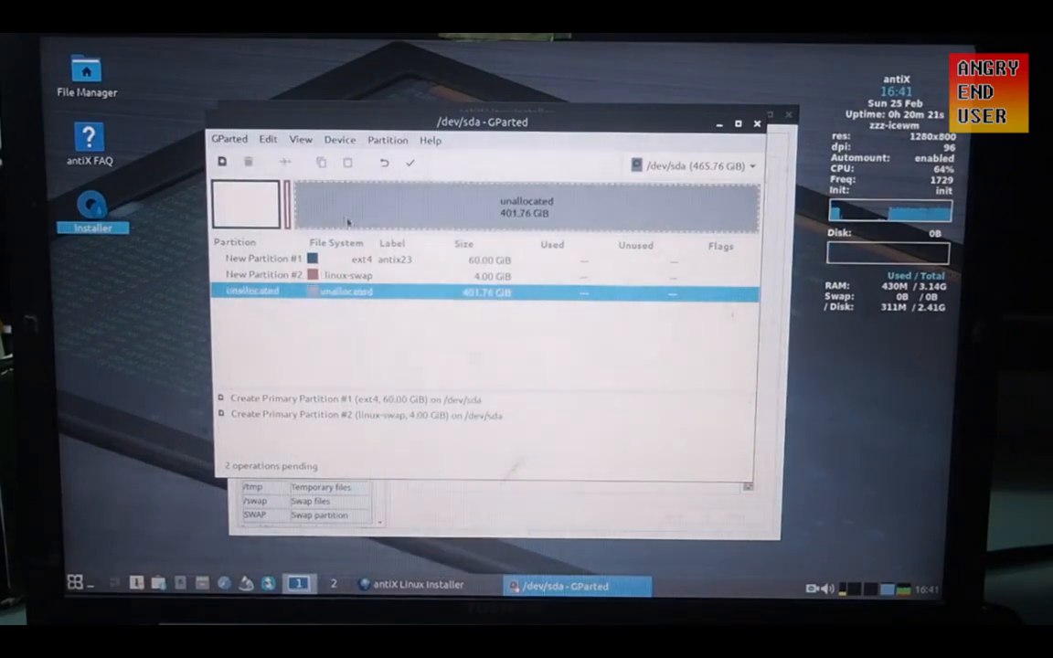
left_click(220, 163)
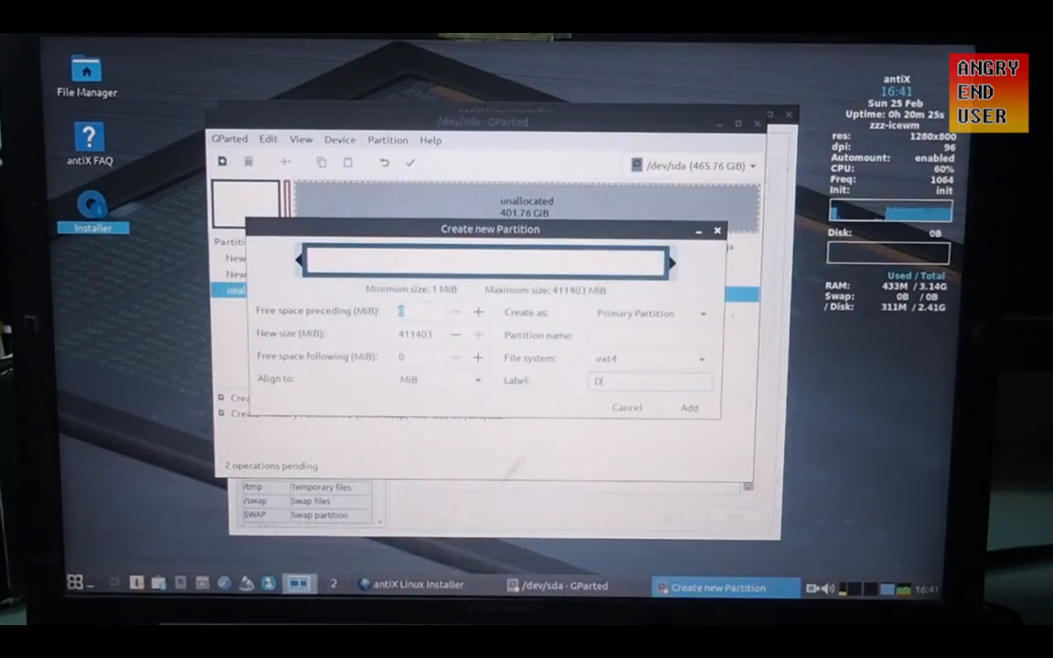
type("DATA")
left_click(689, 409)
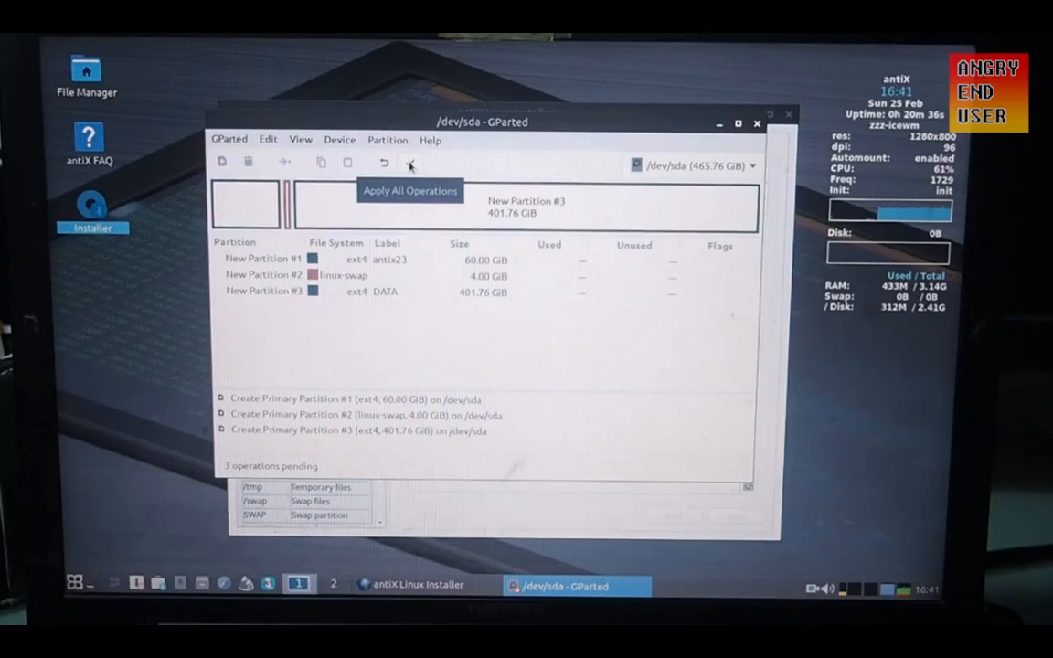
left_click(410, 165)
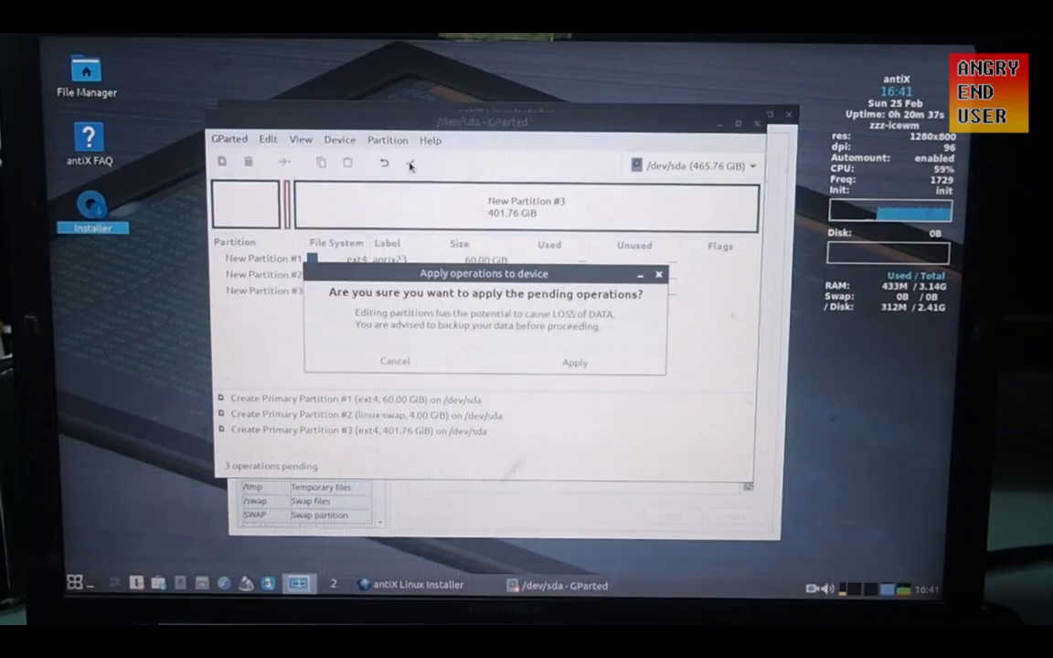
- Write sda1, sda2 and sda3 (DATA) to /dev/sda, then close the progress window and GParted
left_click(585, 363)
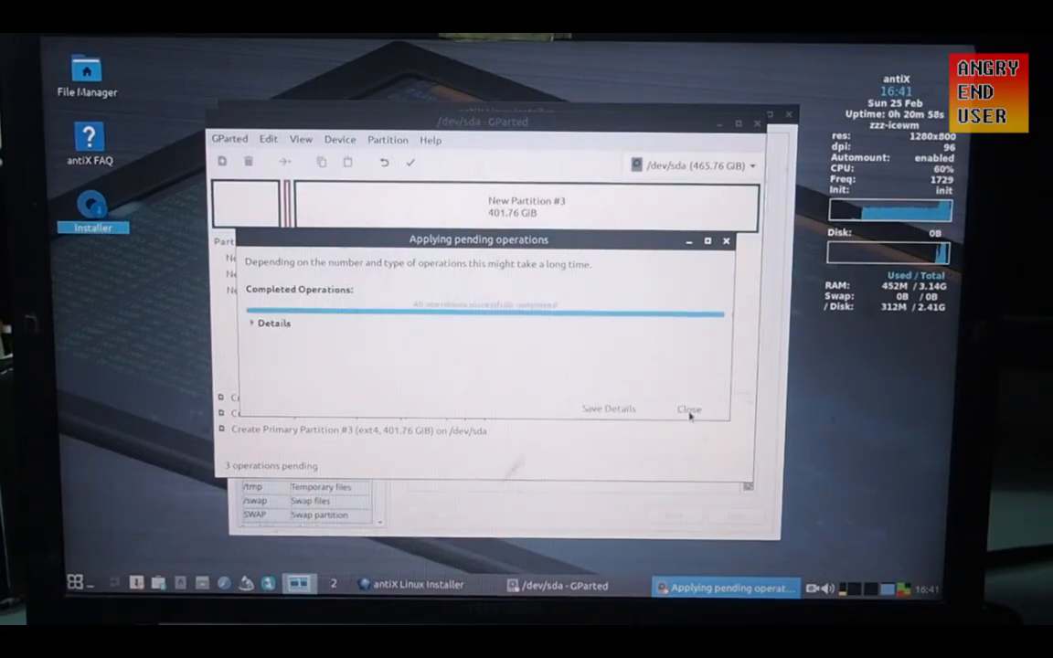
left_click(265, 324)
left_click(700, 519)
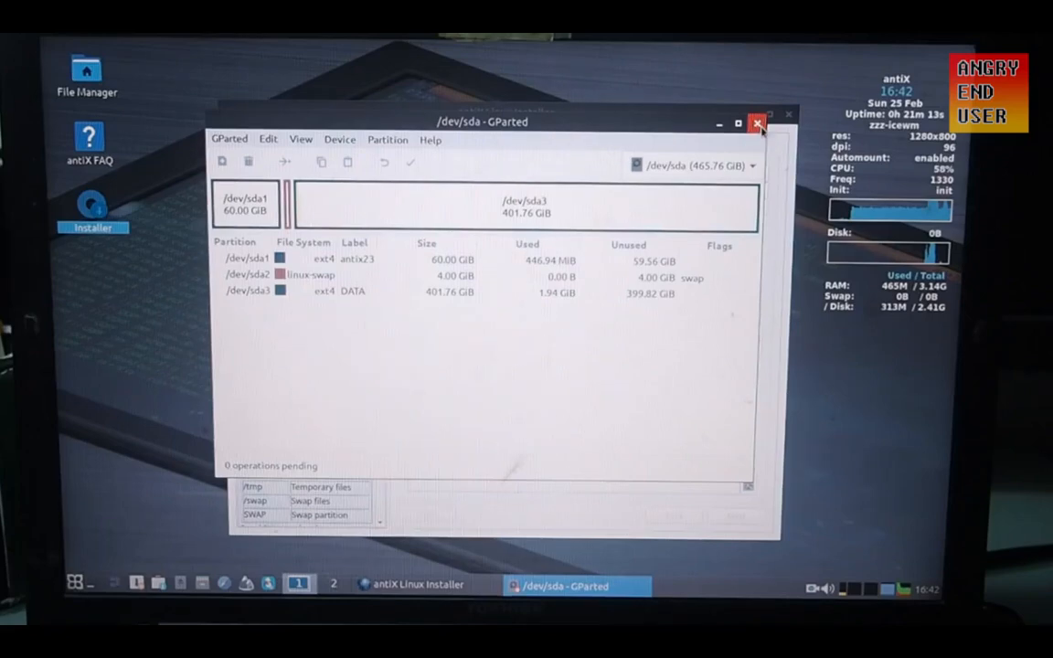
left_click(757, 124)
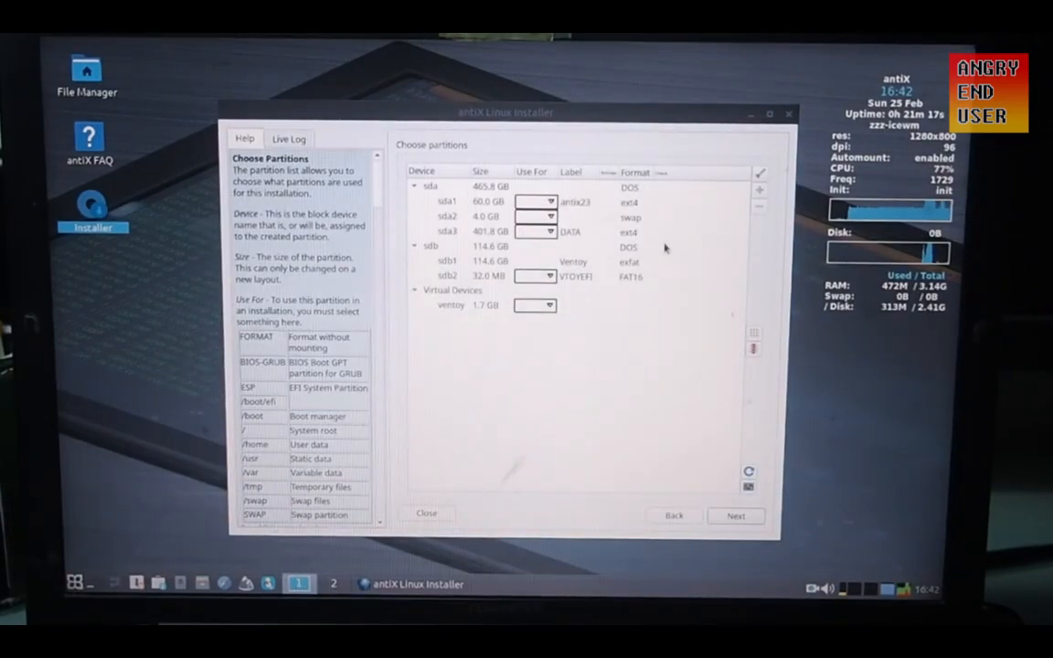
- Set sda1 to be used for / and sda2 for SWAP
left_click(548, 203)
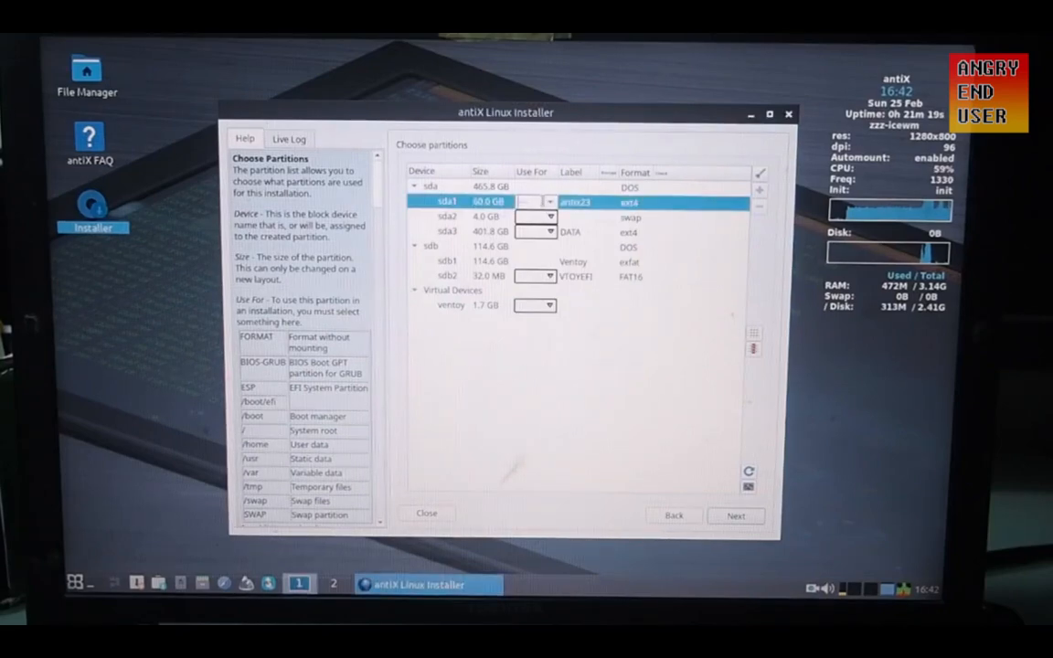
left_click(553, 203)
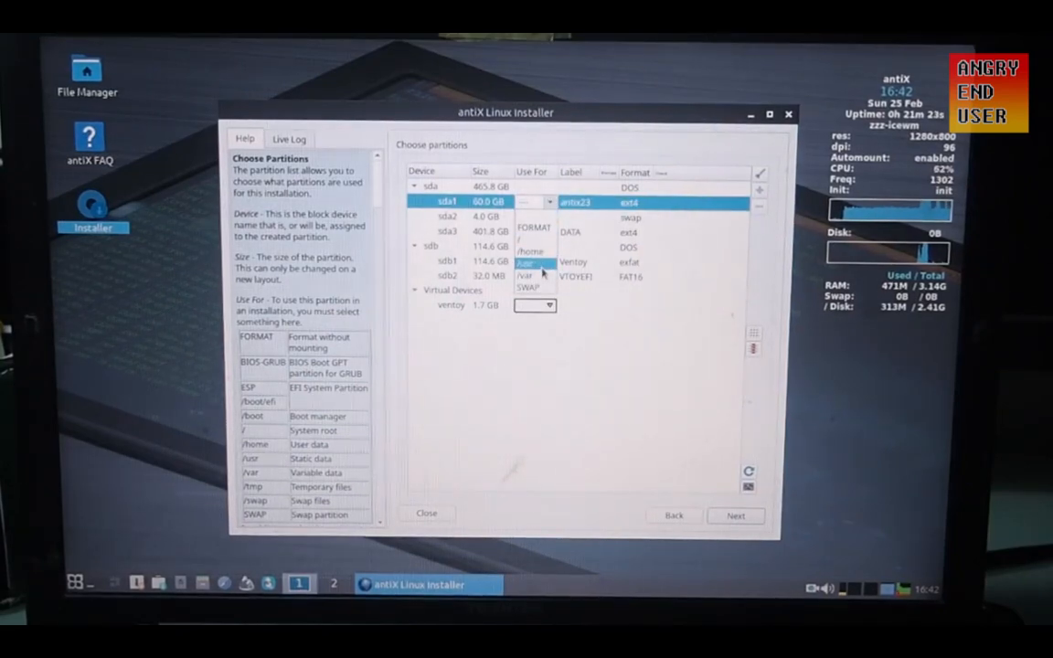
left_click(540, 239)
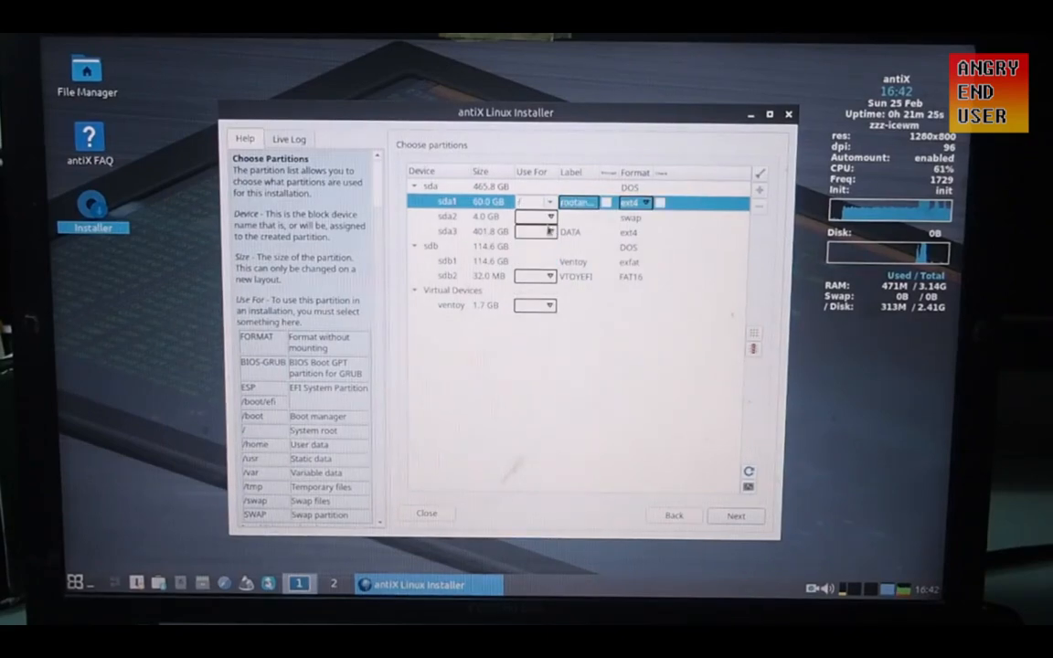
left_click(549, 220)
left_click(551, 220)
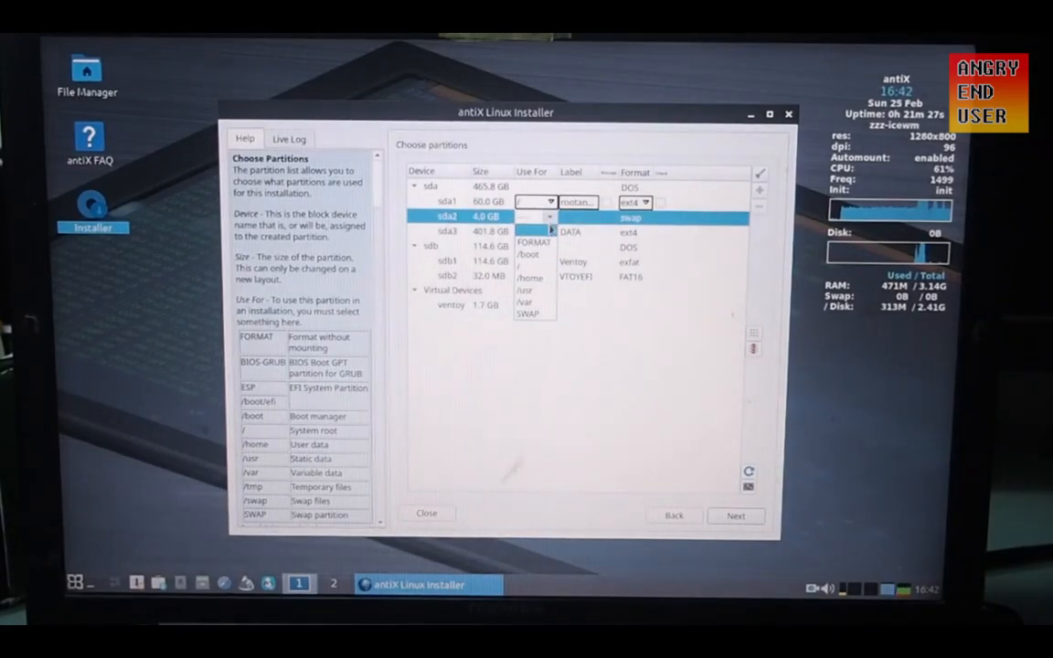
left_click(530, 314)
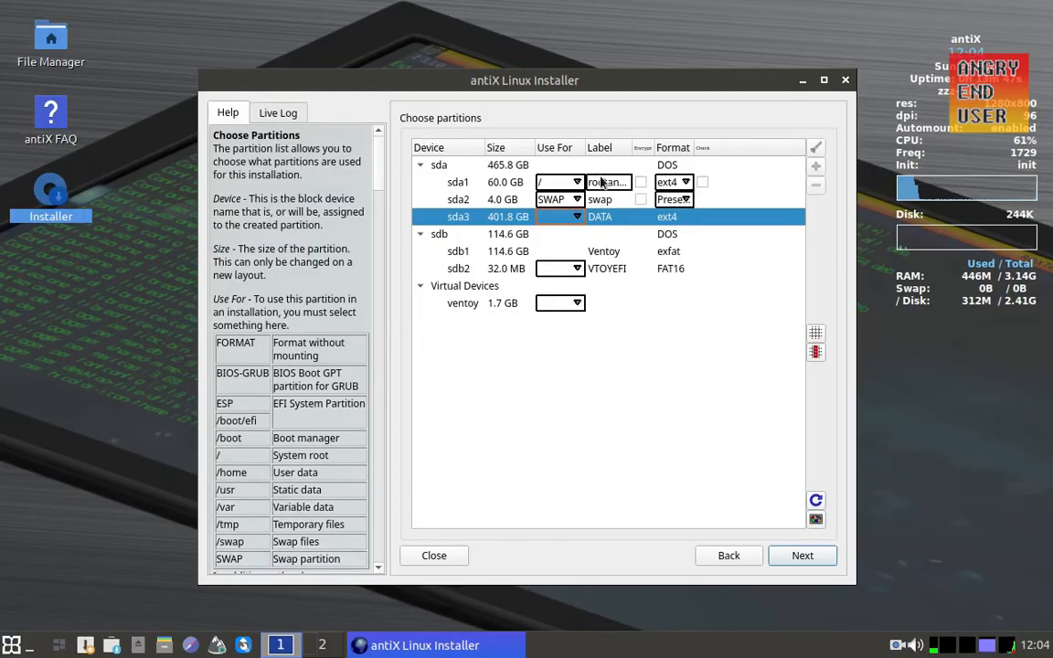
- Relabel sda1 as antiX23 and proceed to the installation confirmation
left_click(602, 182)
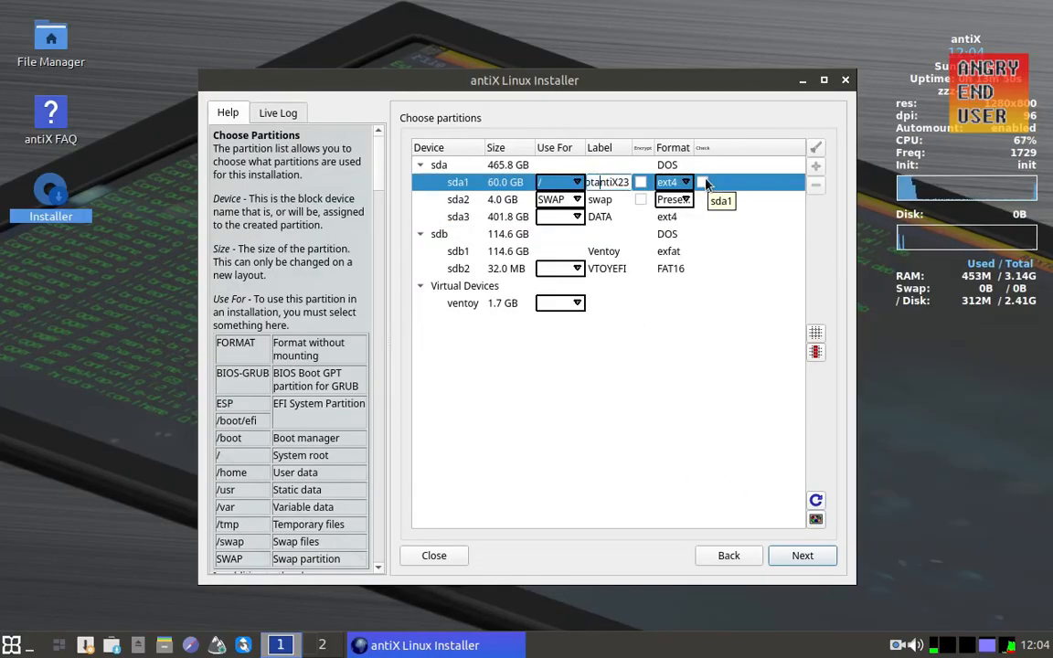
key("Right")
key("BackSpace")
key("BackSpace")
key("BackSpace")
key("BackSpace")
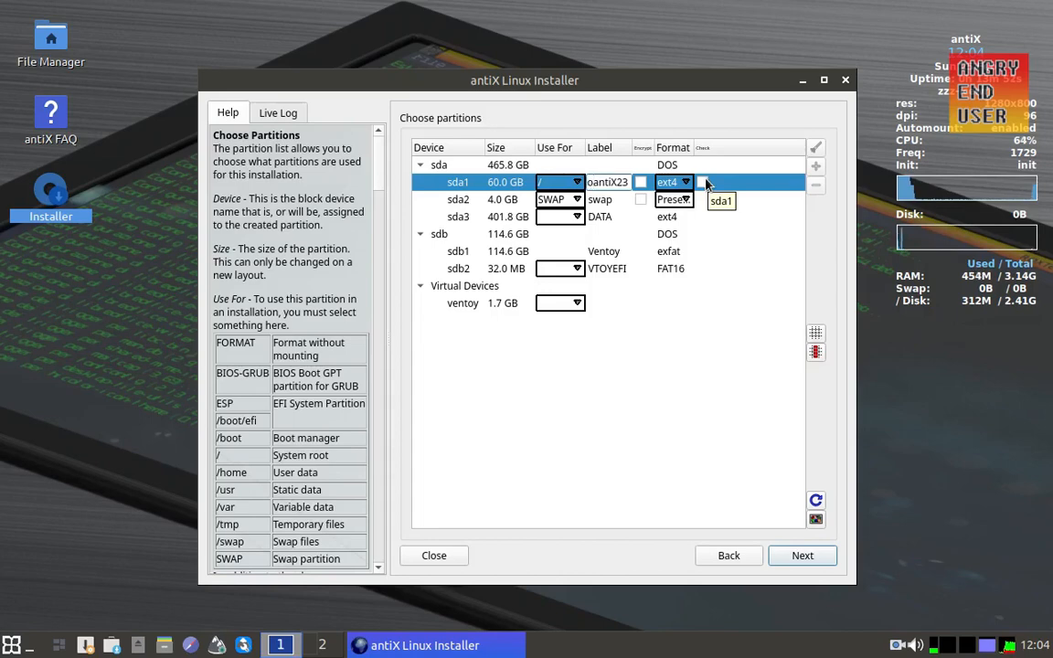
left_click(696, 379)
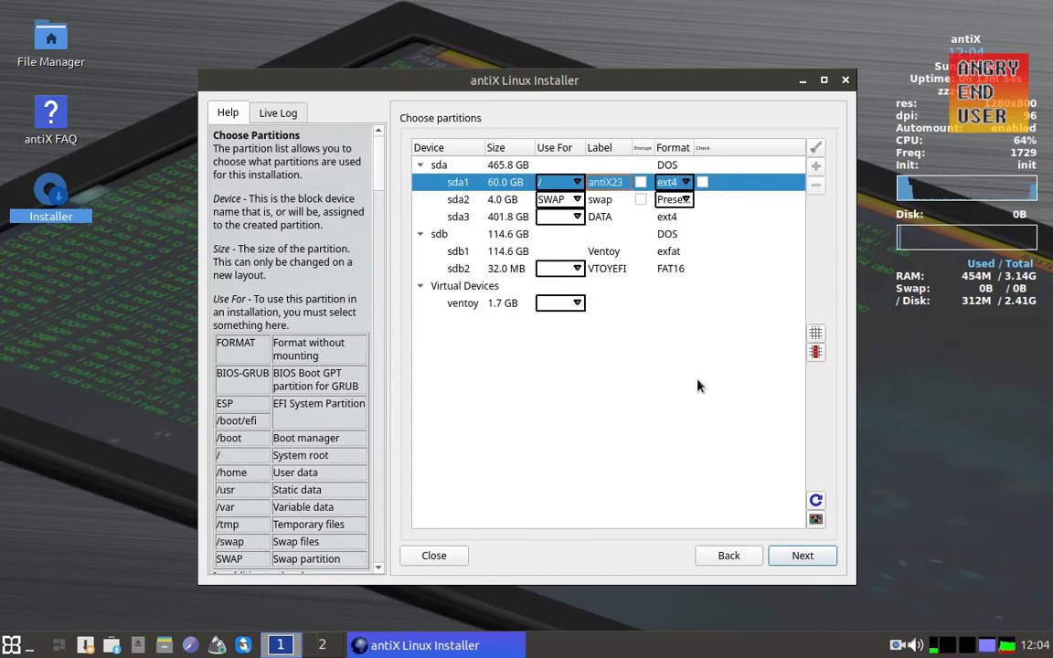
left_click(809, 557)
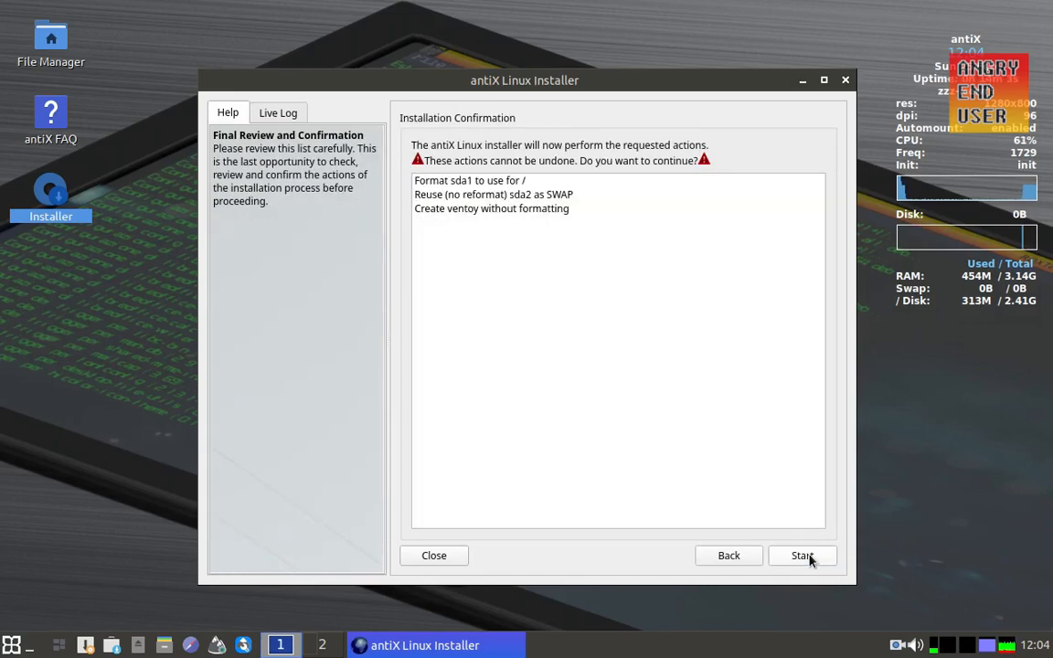
- Start the install with GRUB on the MBR and rename the computer to m200antix
left_click(820, 559)
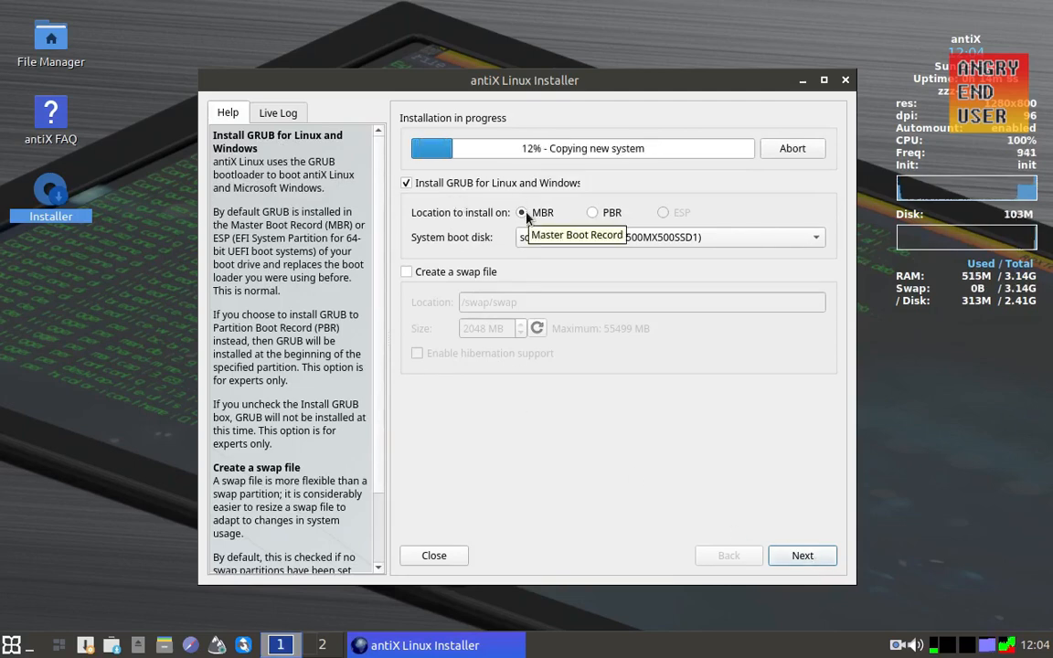
left_click(800, 559)
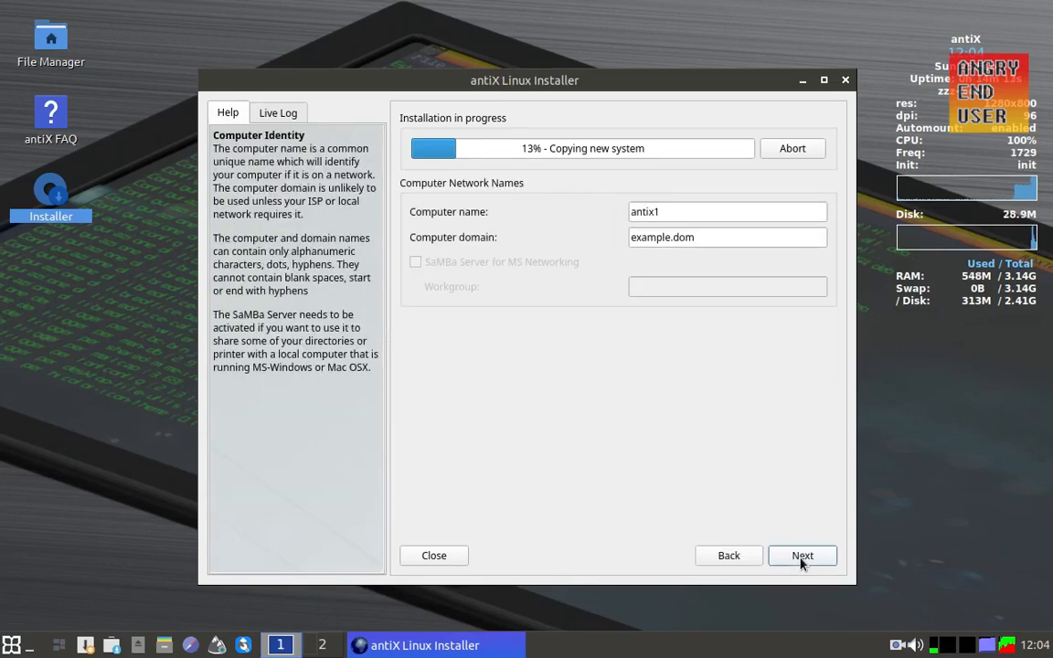
left_click(686, 213)
key("BackSpace")
key("Home")
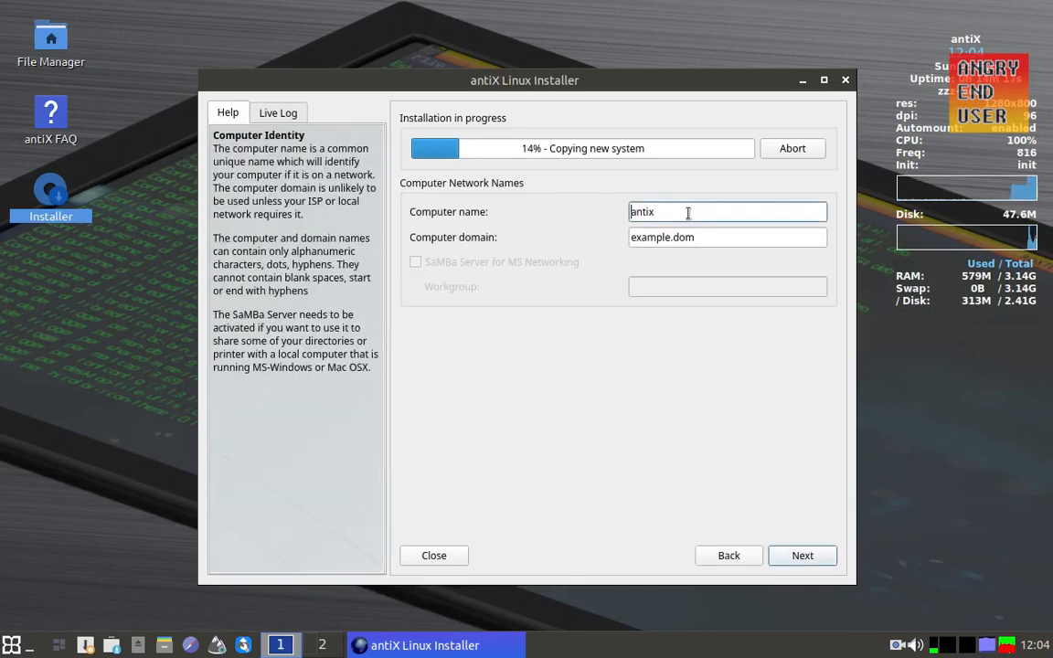
type("m200")
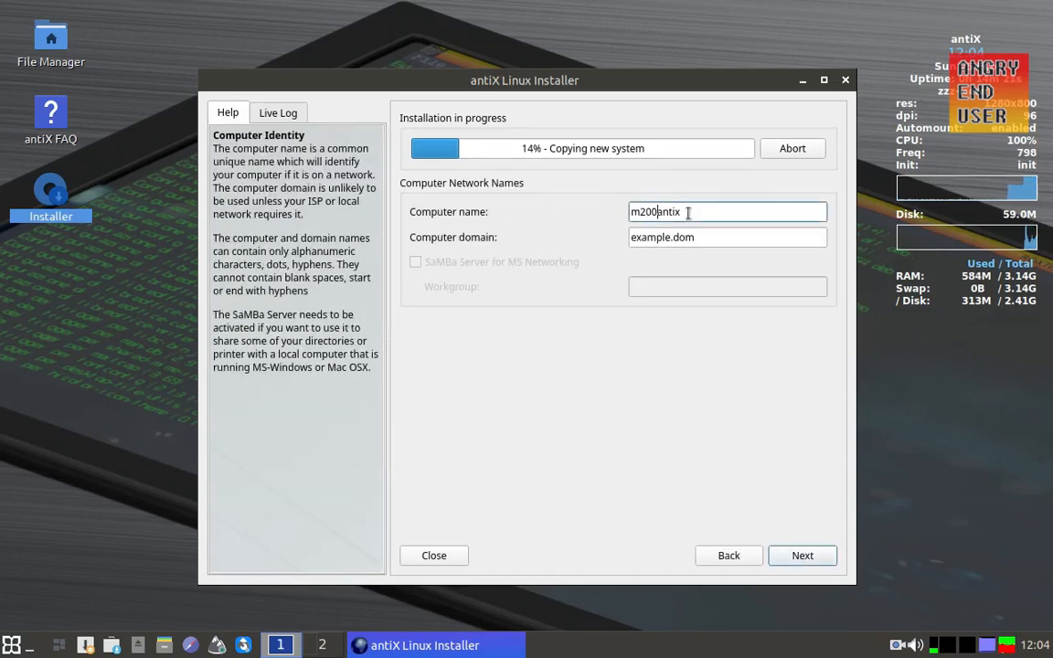
left_click(802, 556)
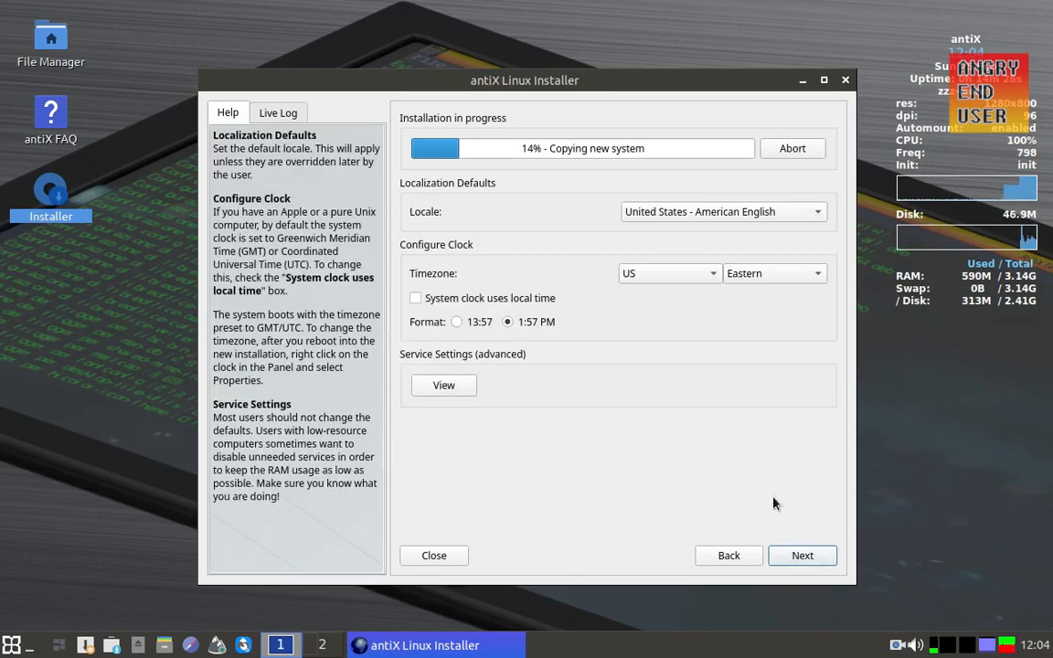
- Set timezone Asia/Jakarta, 24-hour (13:57) time format, and a local-time system clock
left_click(665, 274)
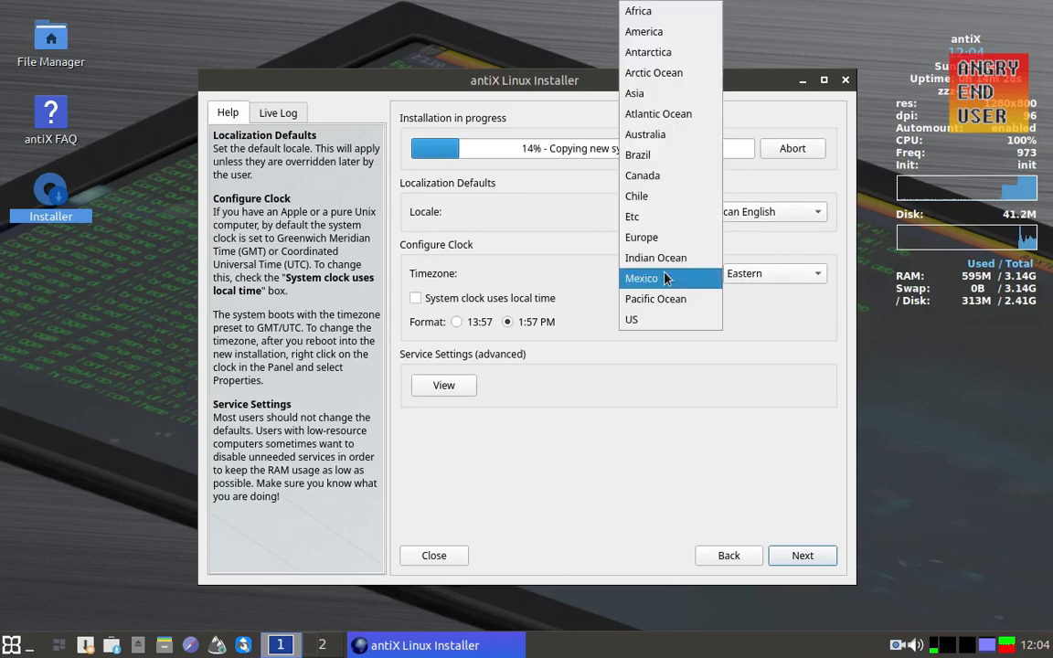
left_click(669, 93)
left_click(770, 275)
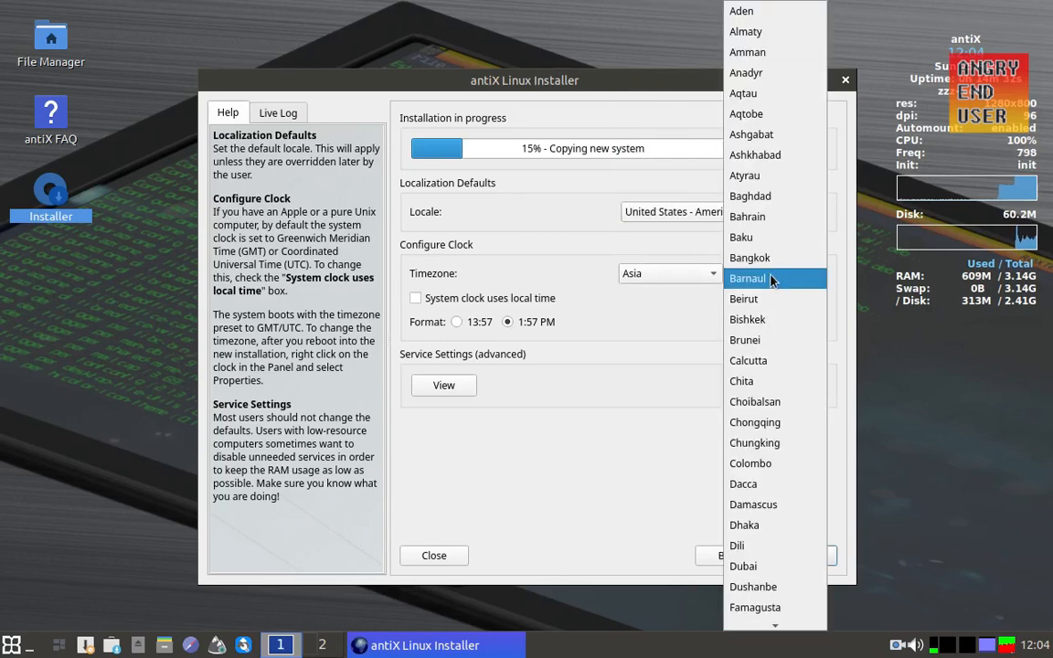
scroll(772, 267, "down", 6)
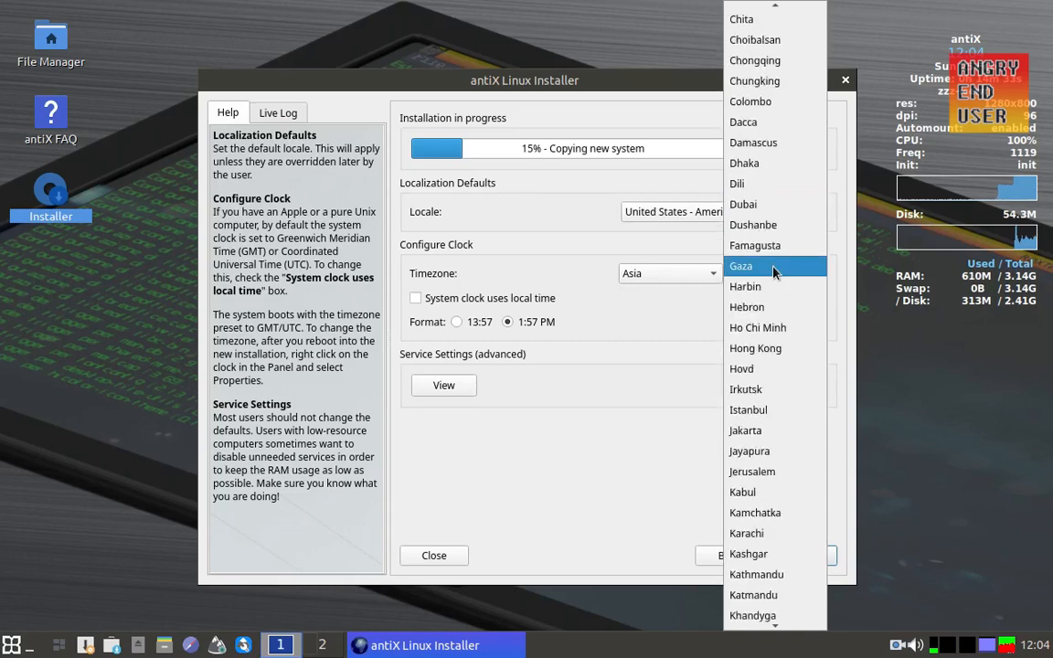
left_click(797, 432)
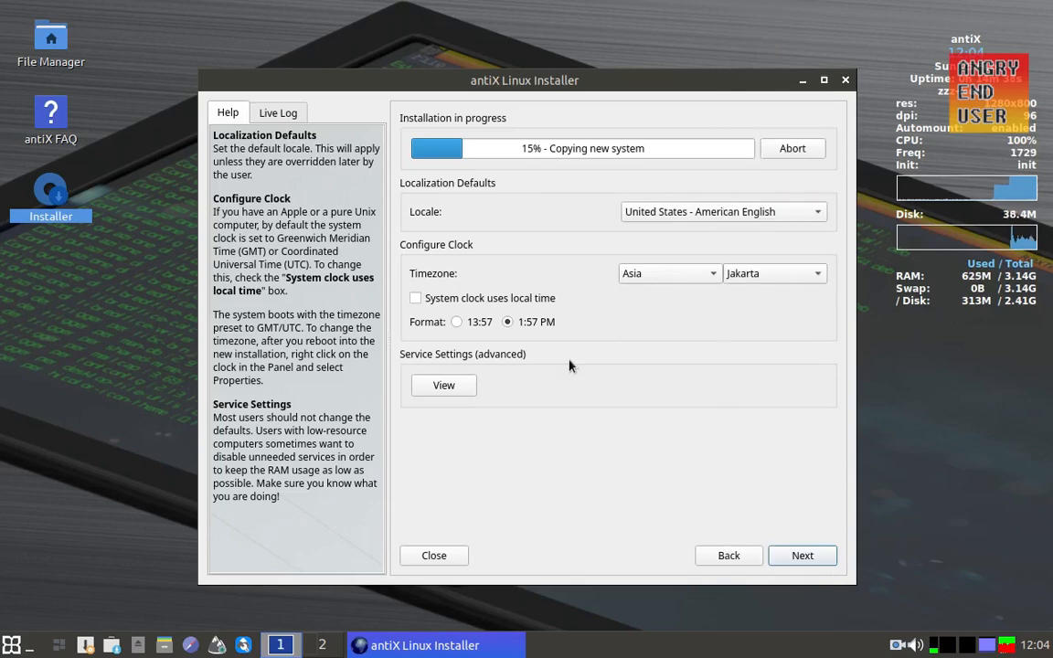
left_click(456, 321)
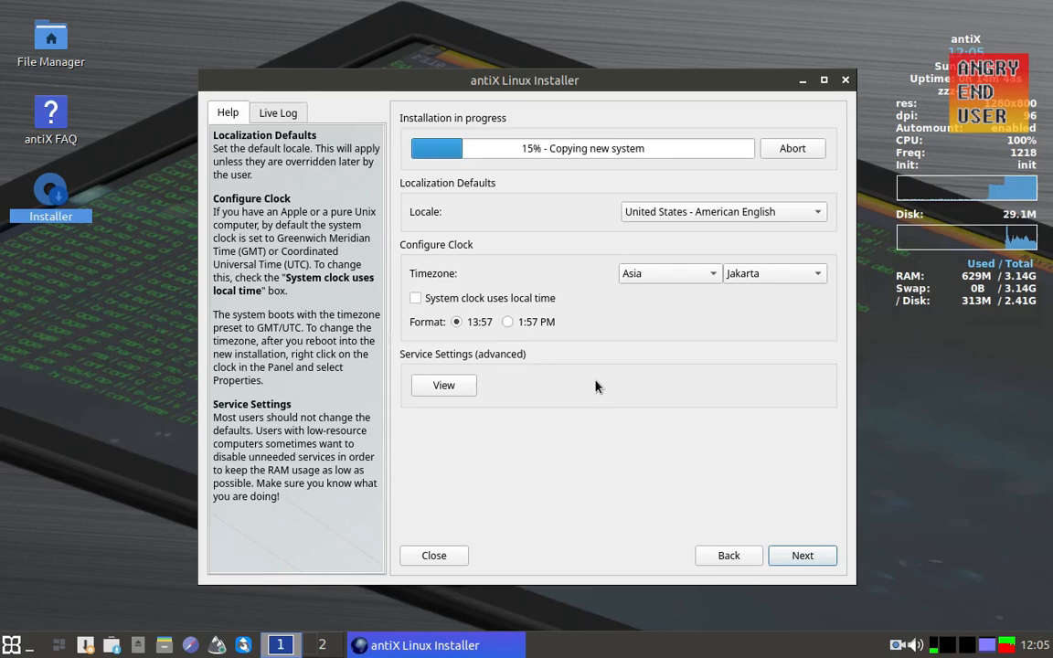
left_click(493, 302)
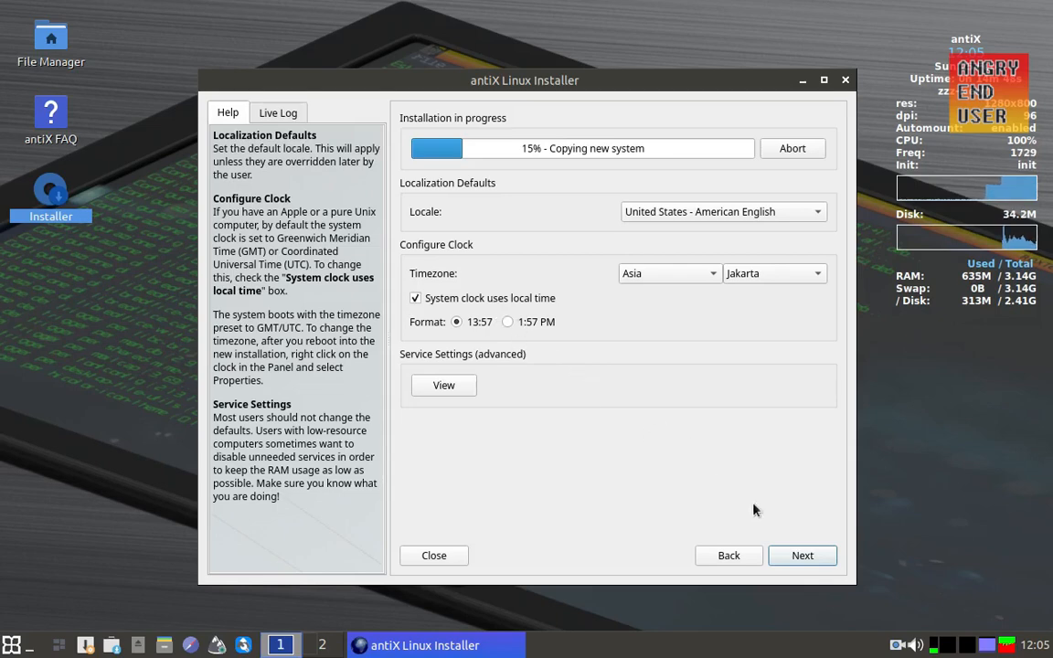
left_click(801, 556)
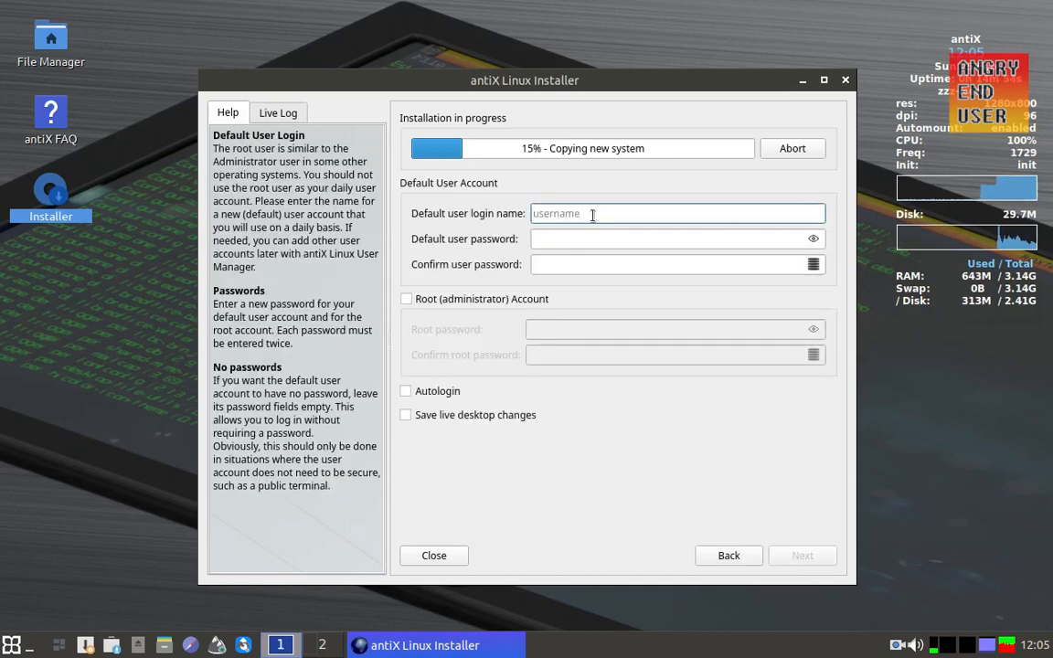
- Enter the default user's username and password, confirming the password
type("makarya")
key("Tab")
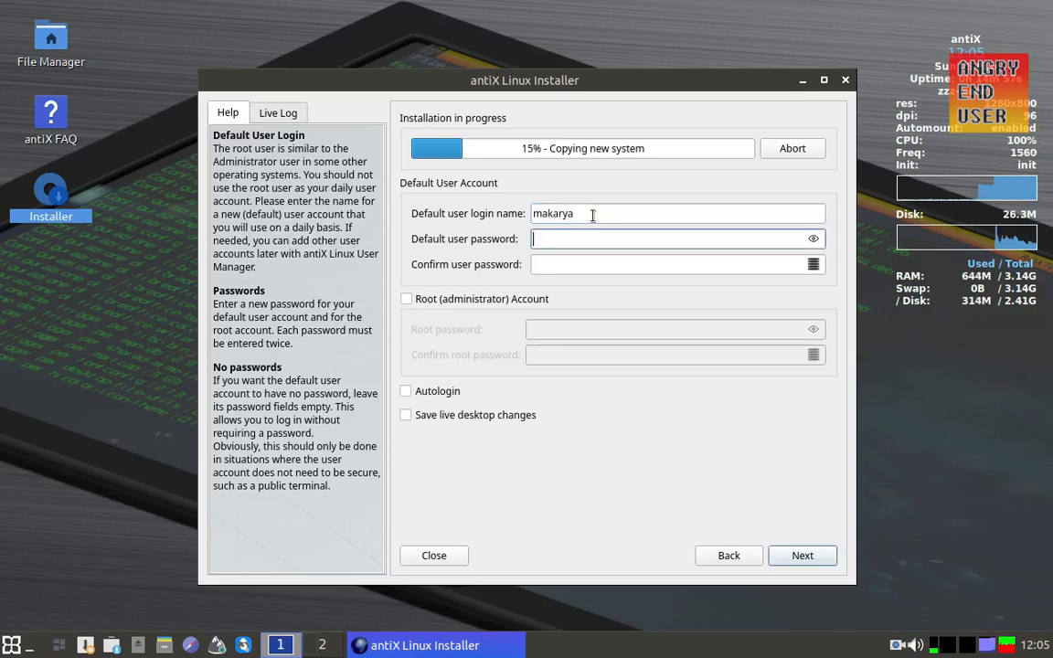
type("•••••••••••")
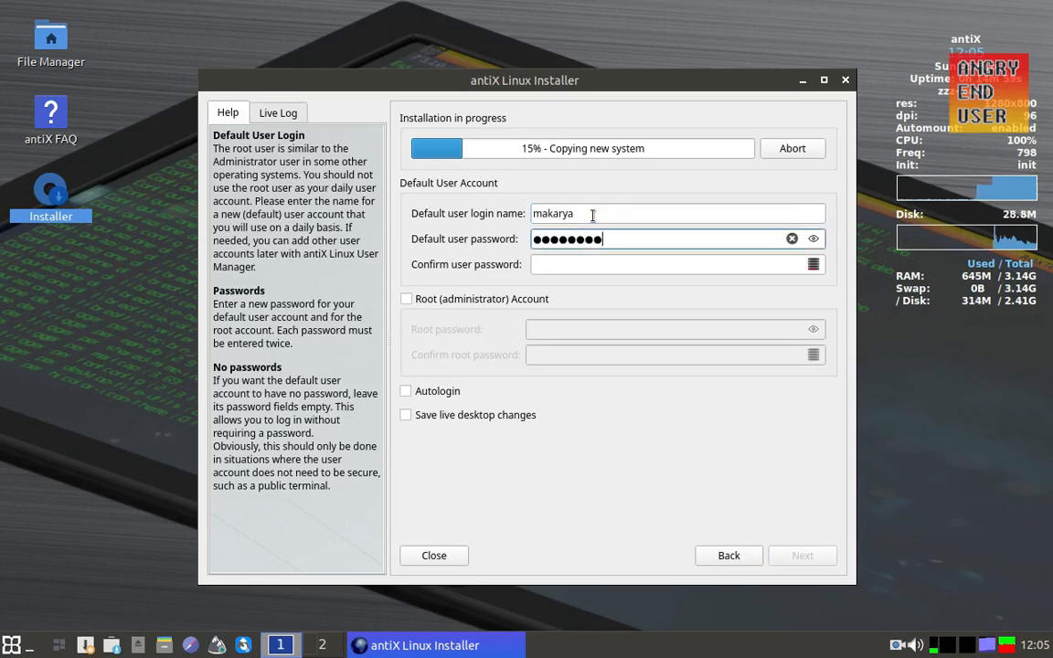
key("Tab")
type("ma")
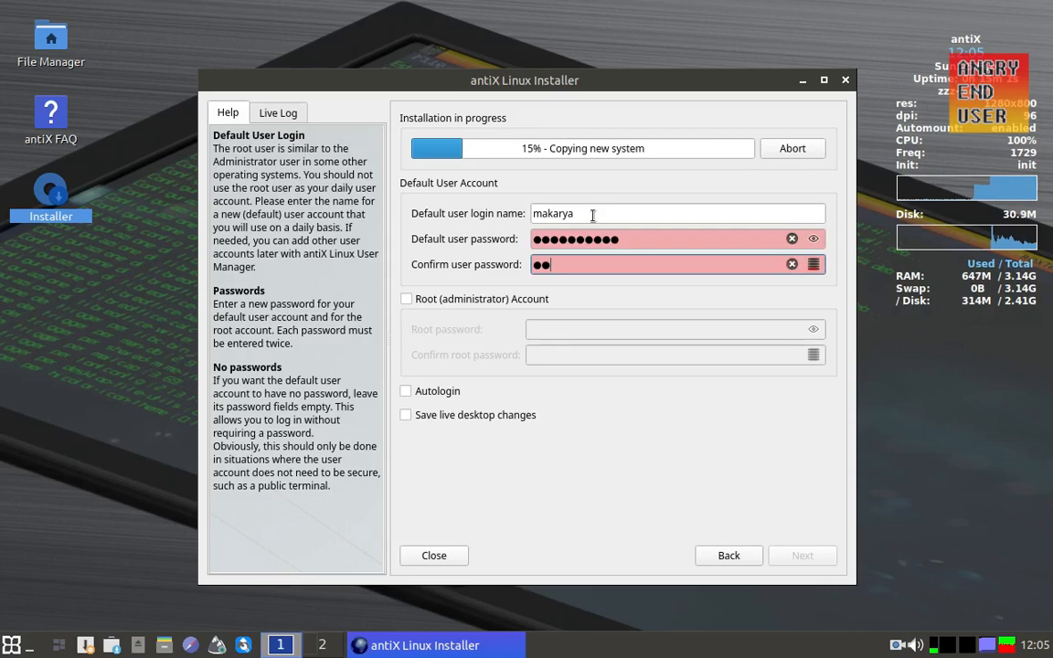
type("●●●●●●●●")
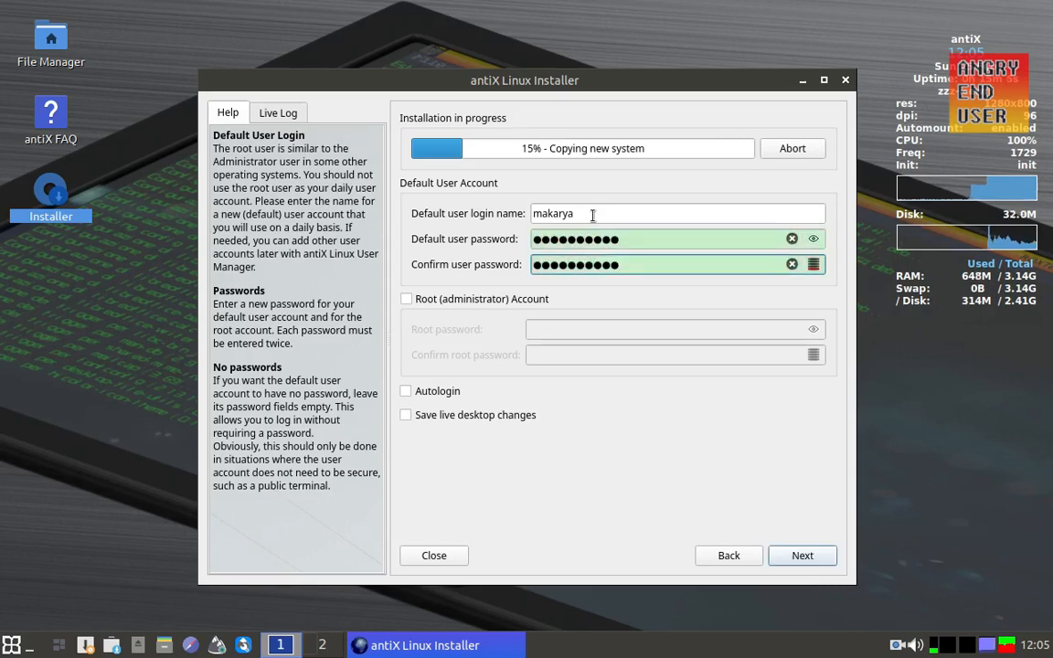
- Leave the separate root account disabled, enable autologin, and continue to installation completion
left_click(524, 299)
left_click(556, 331)
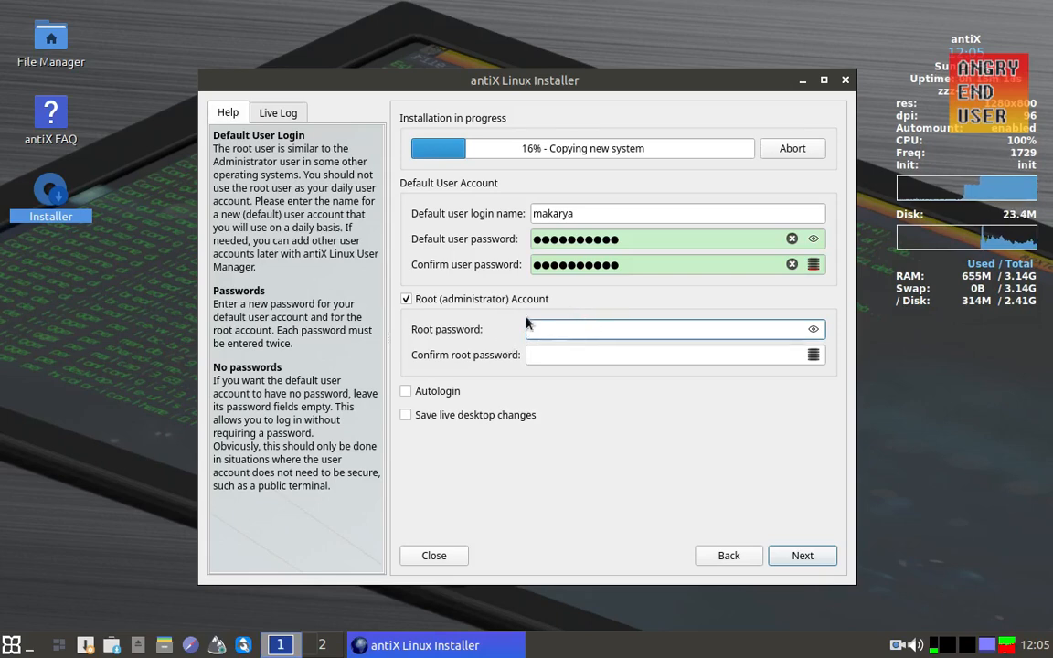
left_click(519, 302)
left_click(519, 300)
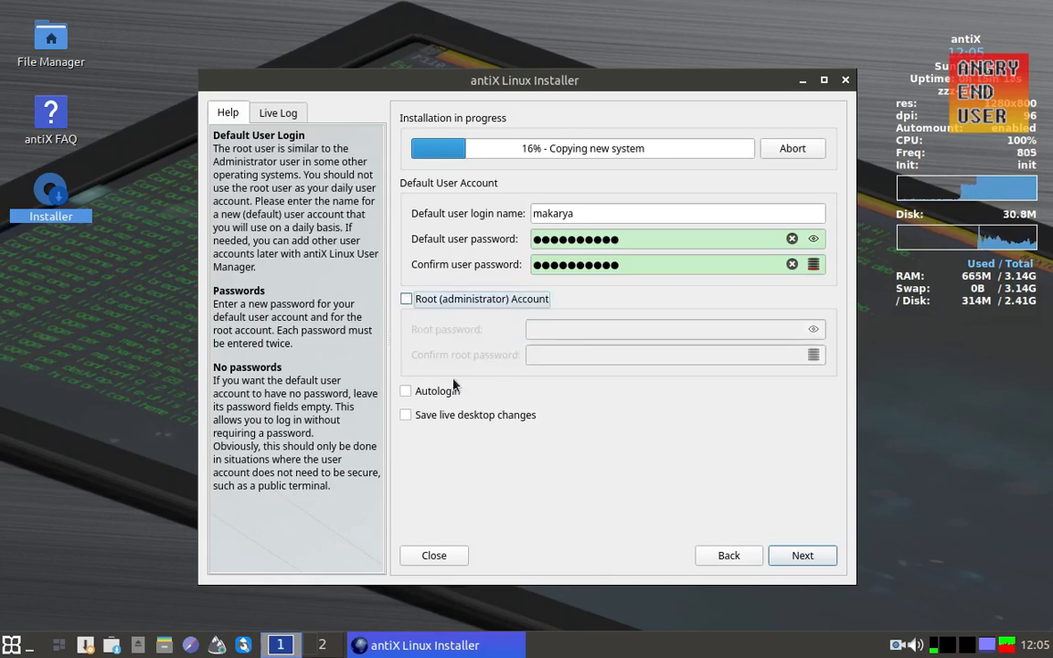
left_click(434, 394)
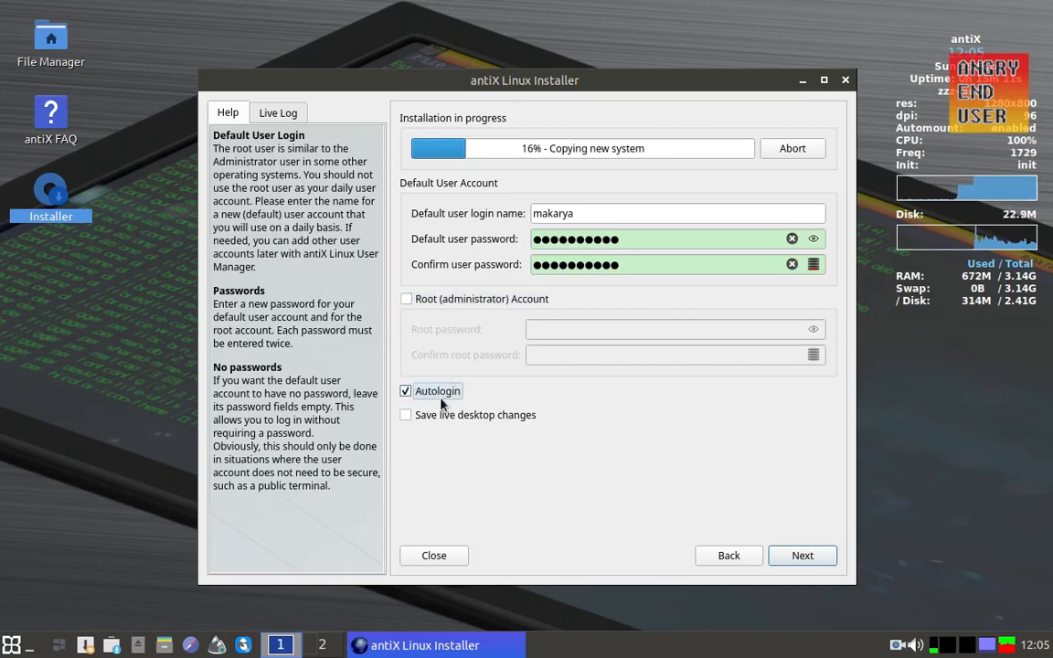
left_click(799, 557)
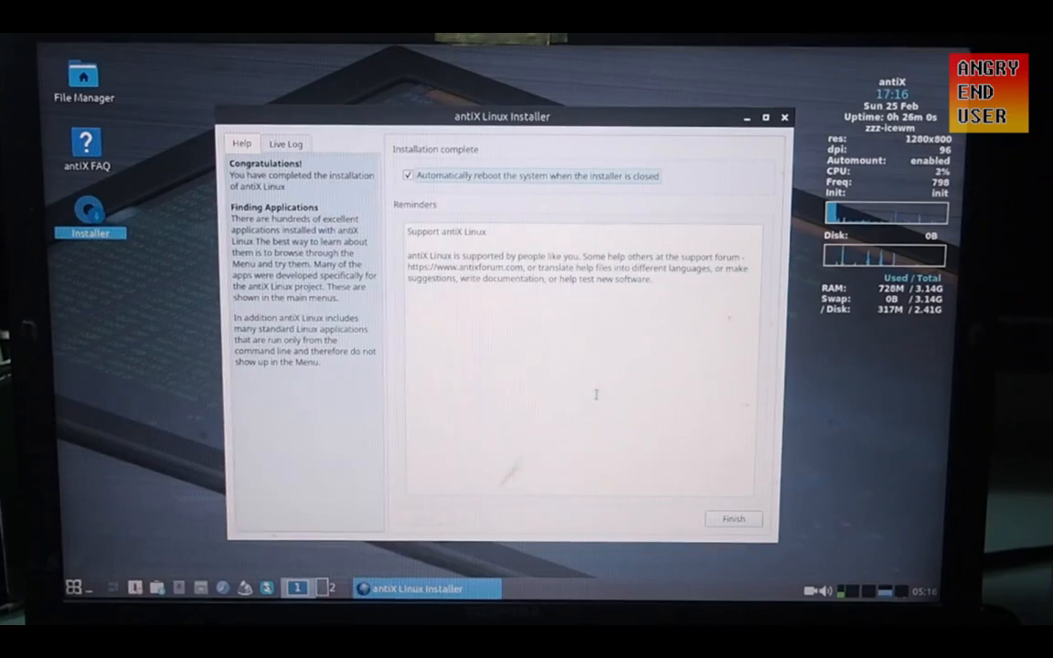
- Finish and reboot, then boot the antiX-23.1 Arditi del Popolo GRUB entry
left_click(745, 528)
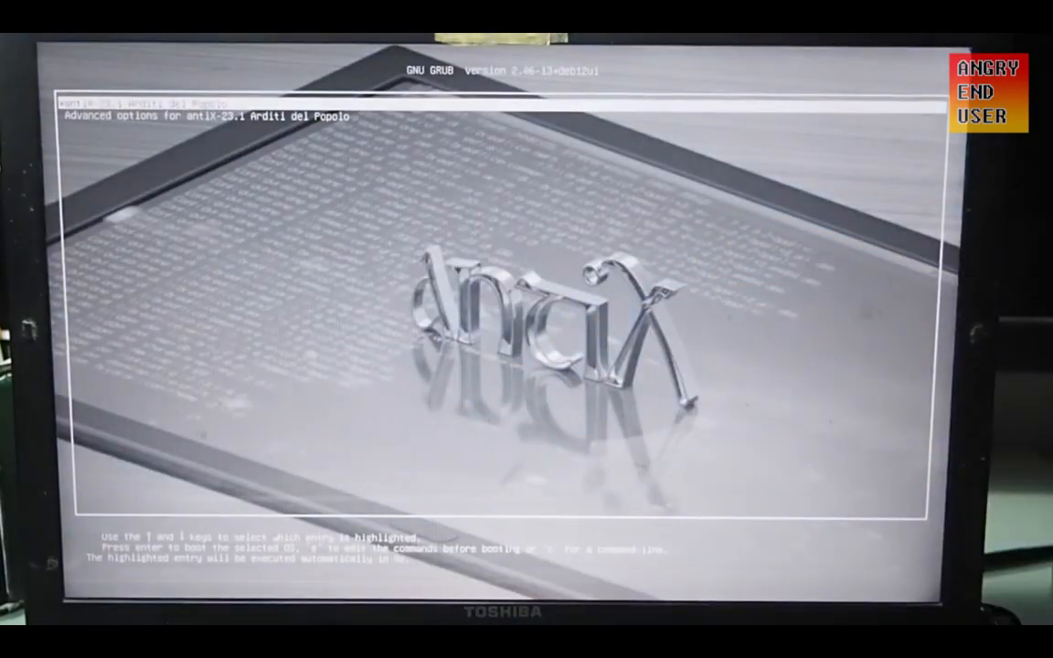
key("Up")
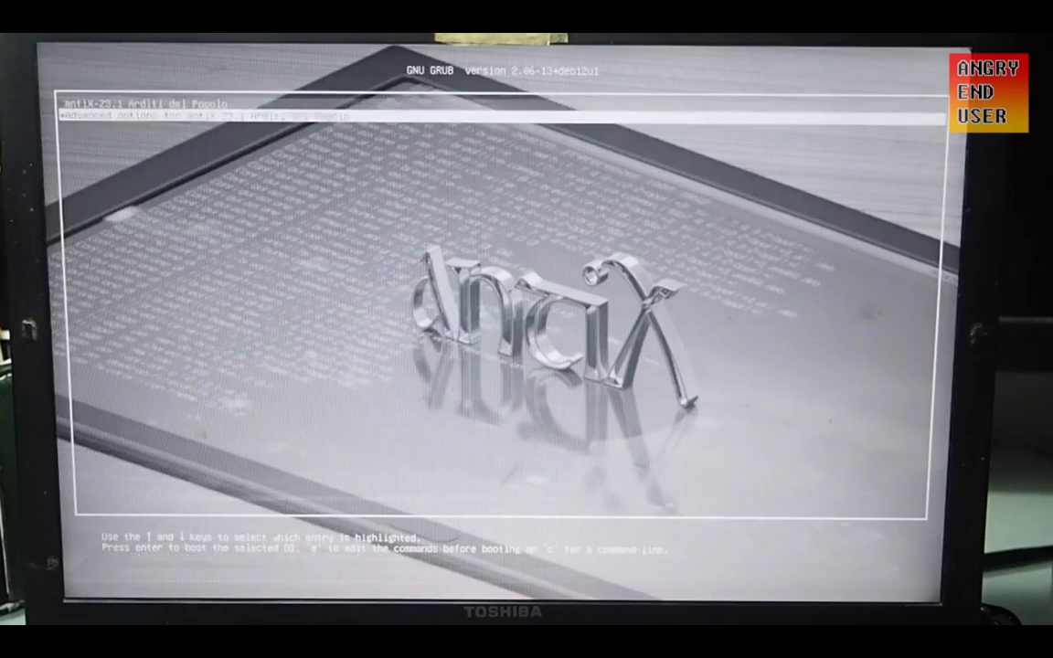
key("Return")
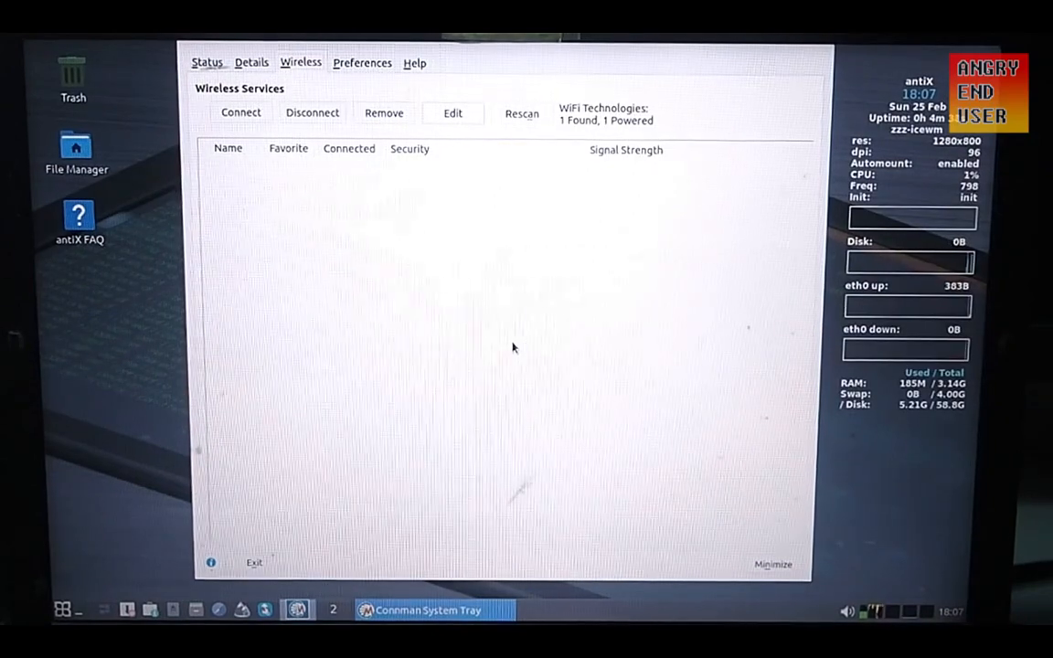
- Close ConnMan and open the antiX Control Centre from the desktop menu at its Software section
left_click(255, 563)
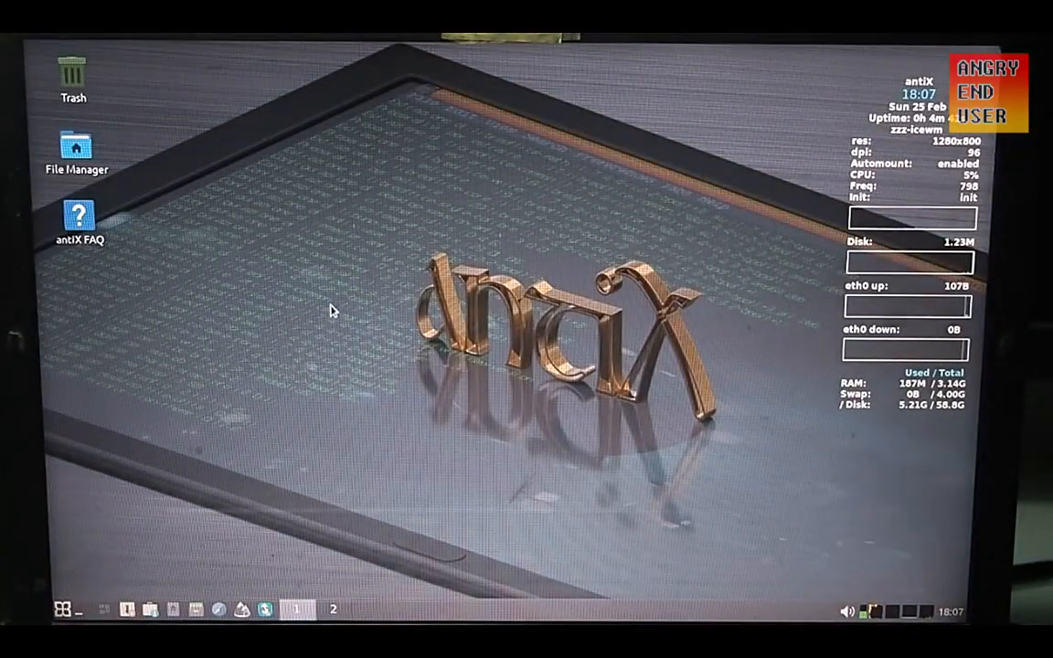
right_click(330, 309)
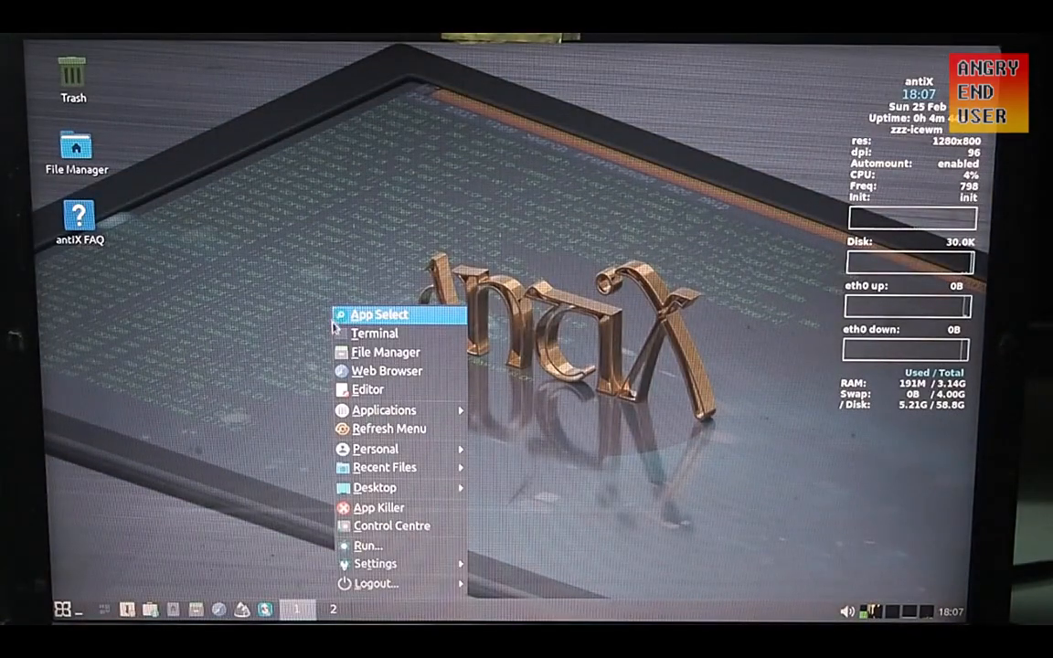
left_click(371, 528)
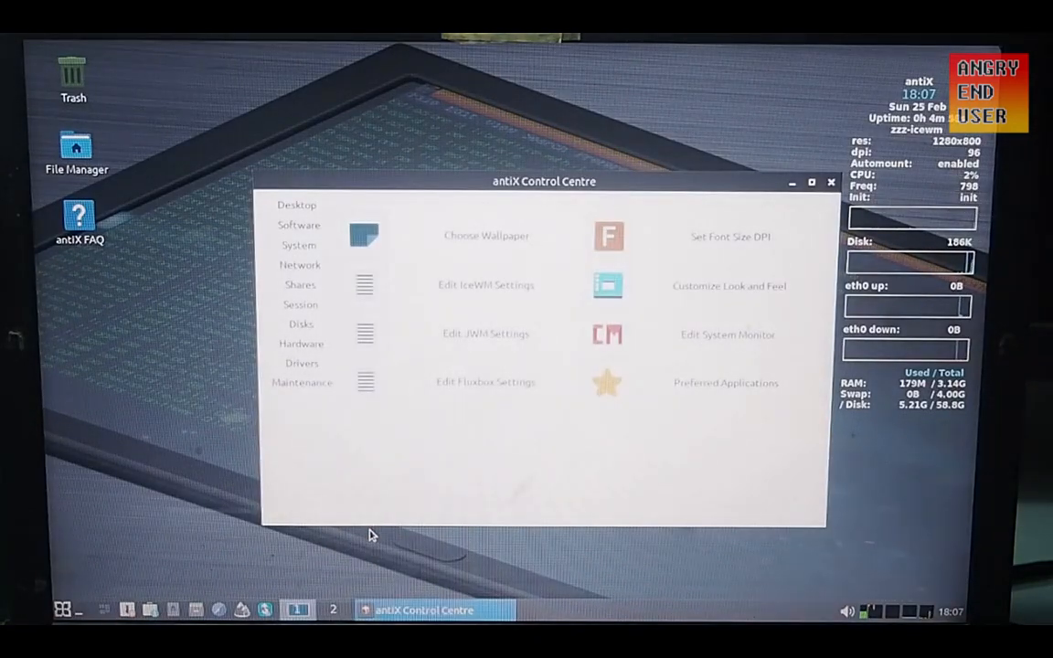
left_click(296, 230)
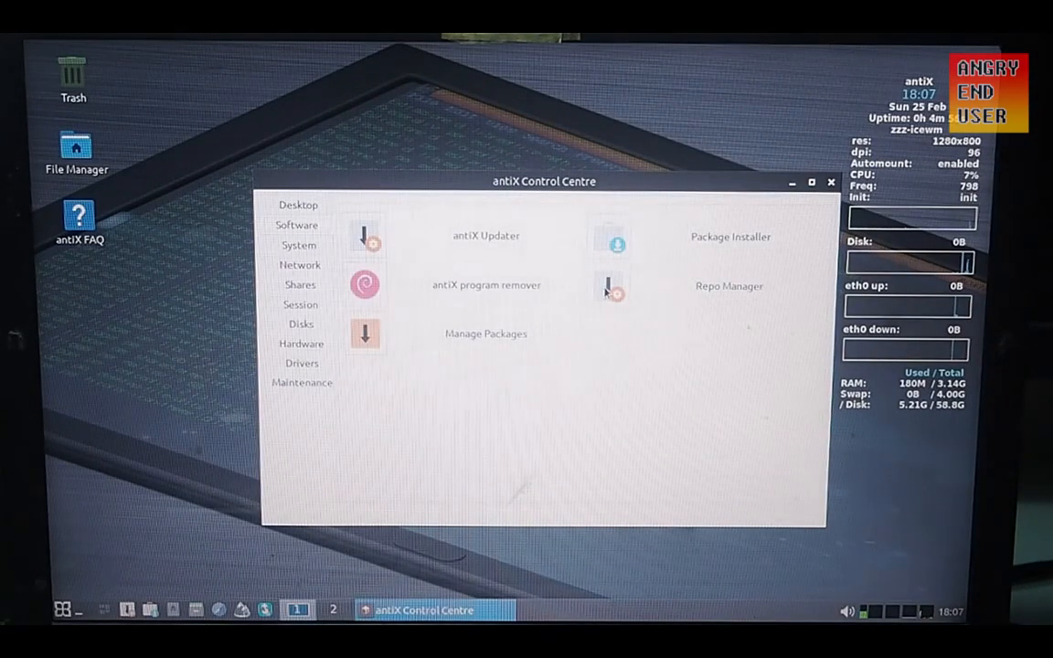
- Authenticate in Repo Manager, apply the Indonesia, Surabaya antiX mirror, and close it
left_click(607, 290)
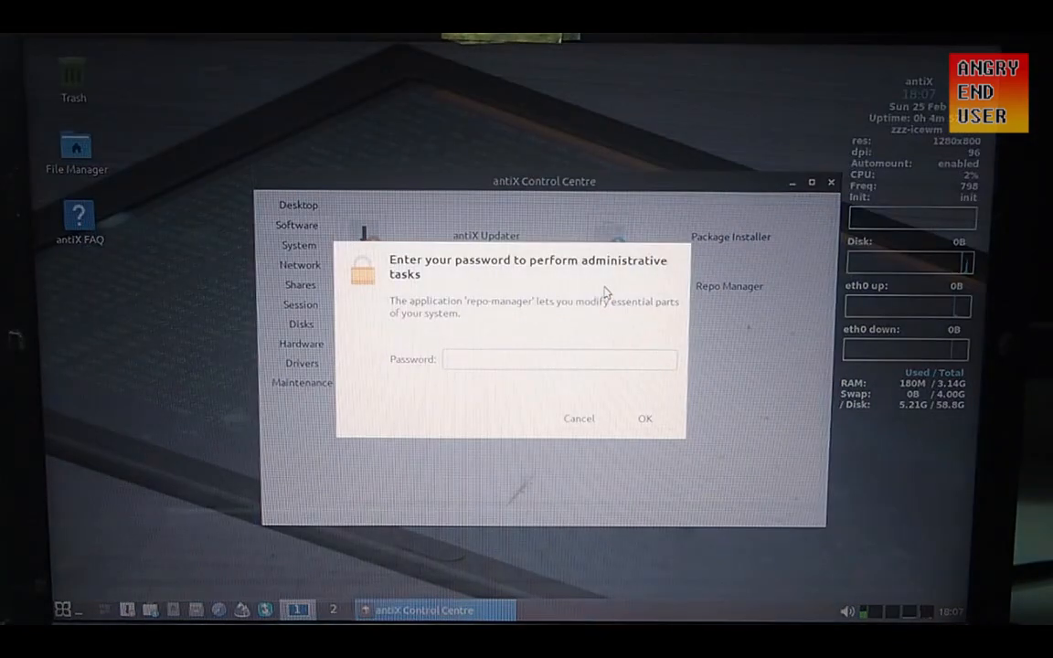
type("••••••")
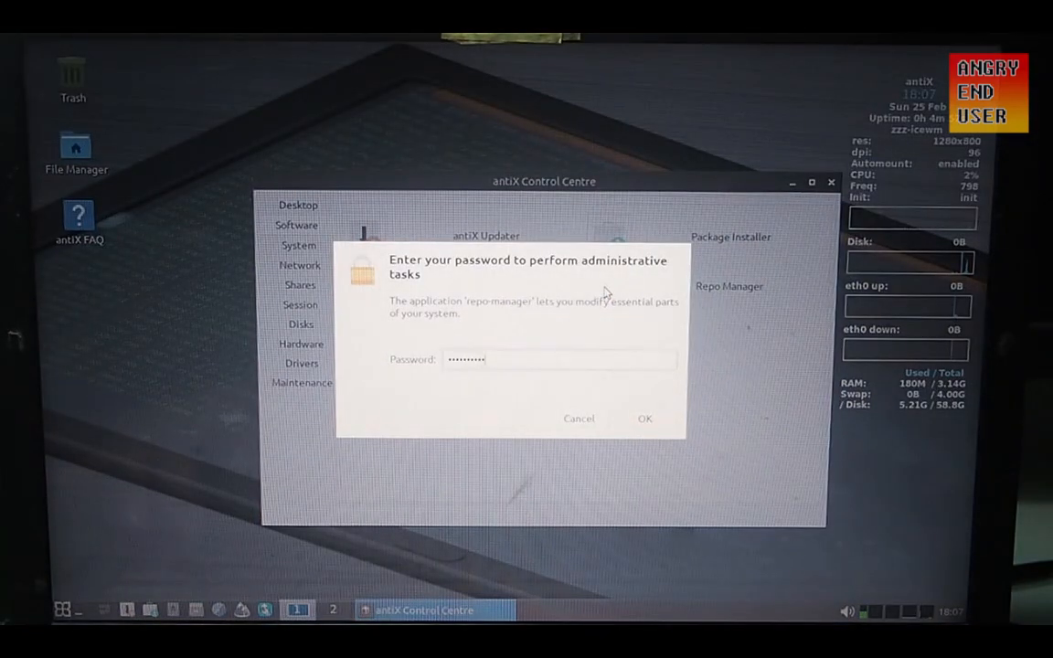
key("Return")
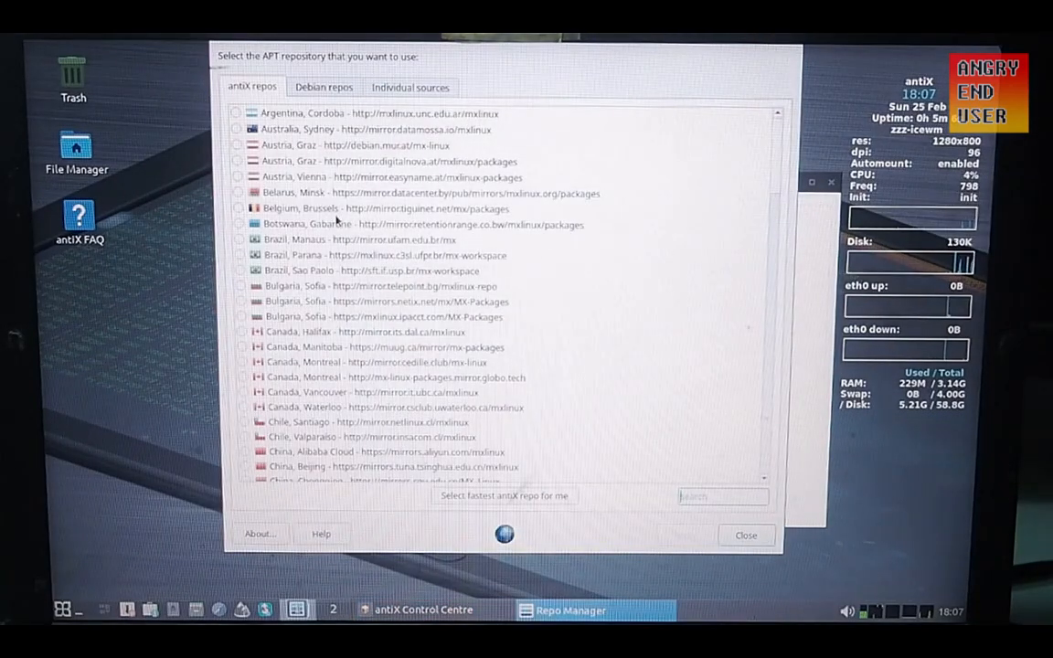
scroll(330, 210, "down", 8)
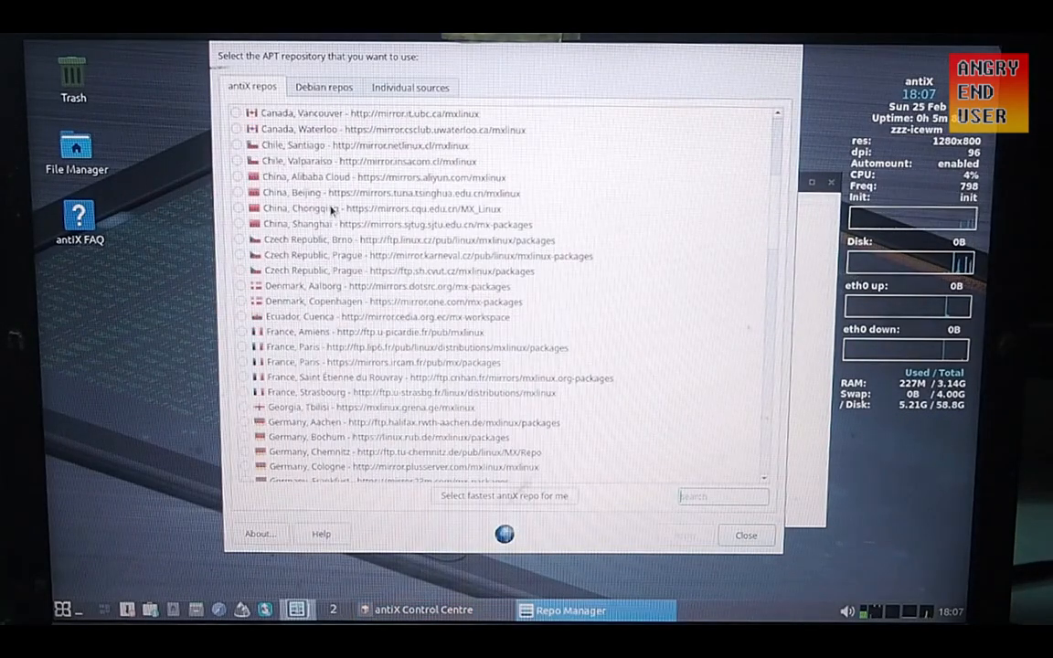
scroll(331, 209, "down", 6)
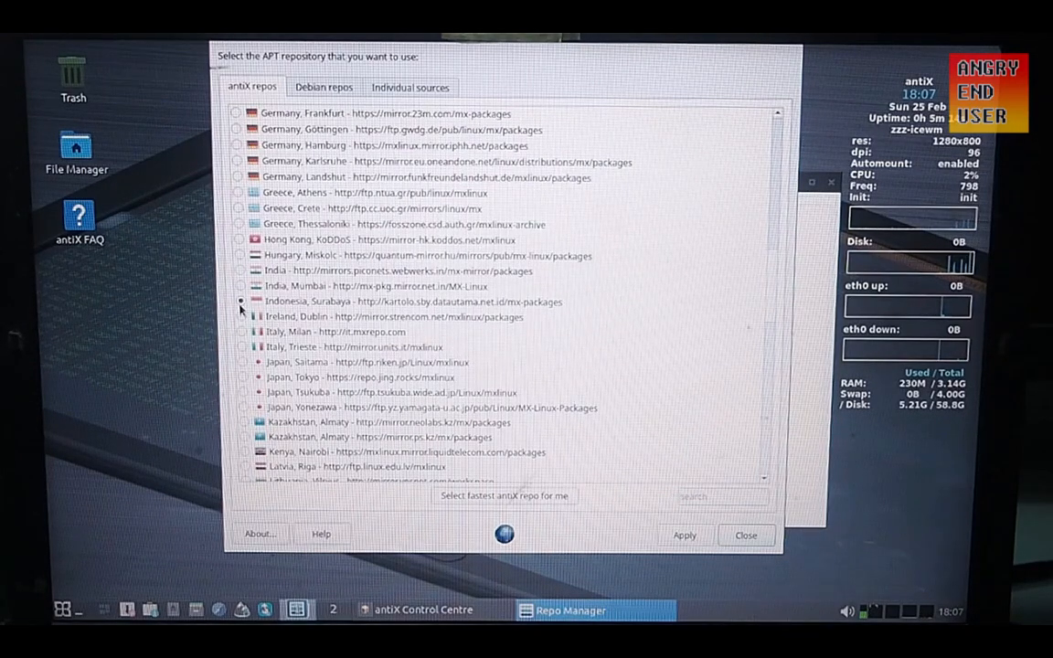
left_click(685, 538)
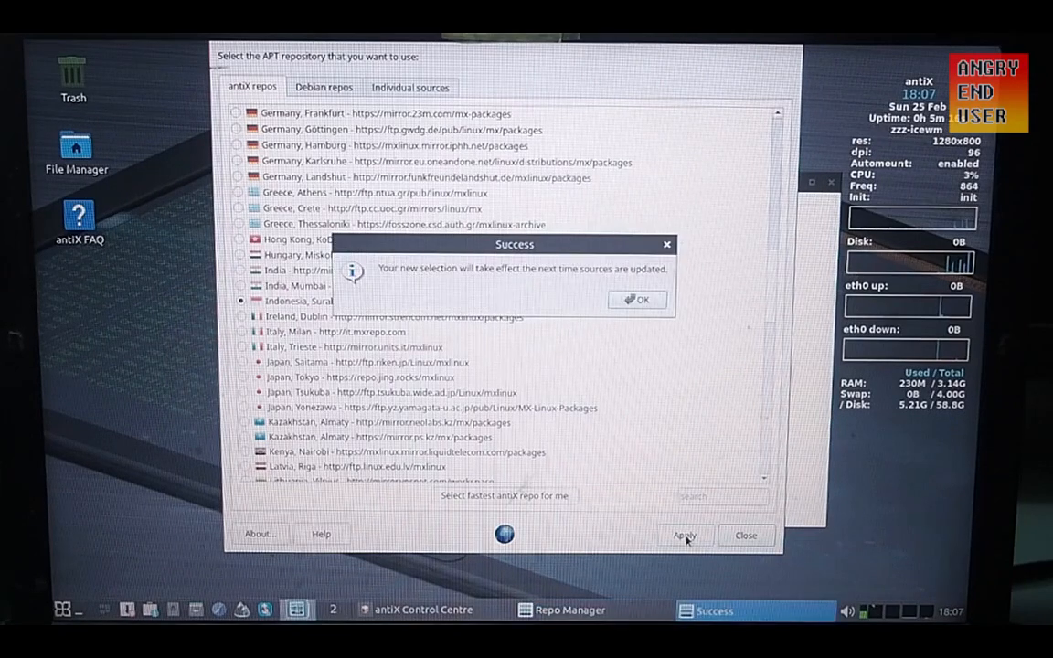
left_click(630, 300)
scroll(638, 306, "down", 15)
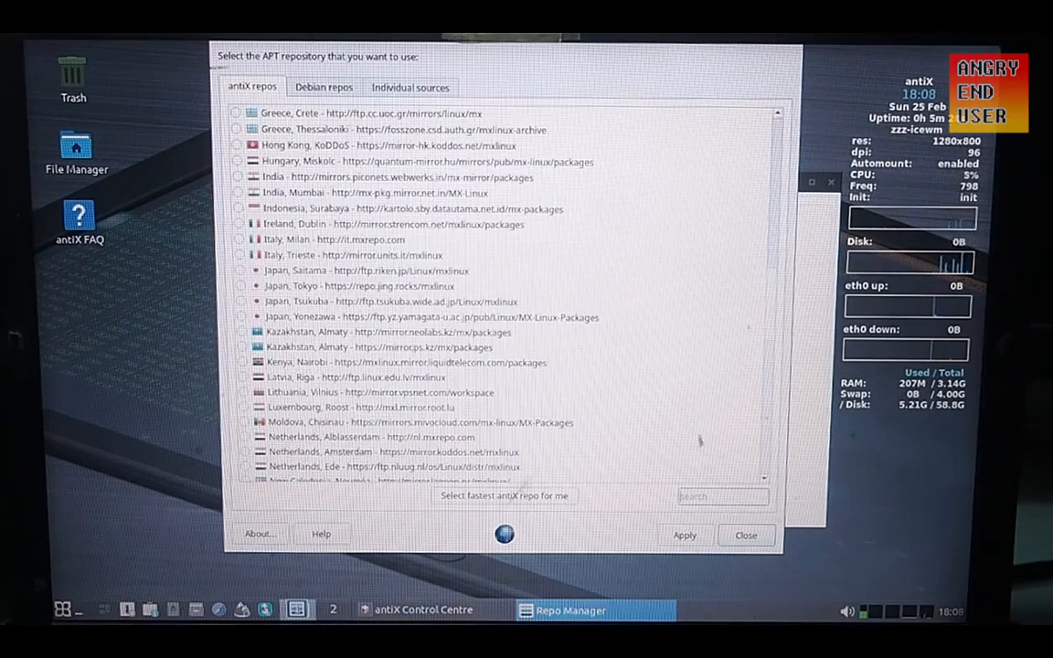
left_click(744, 536)
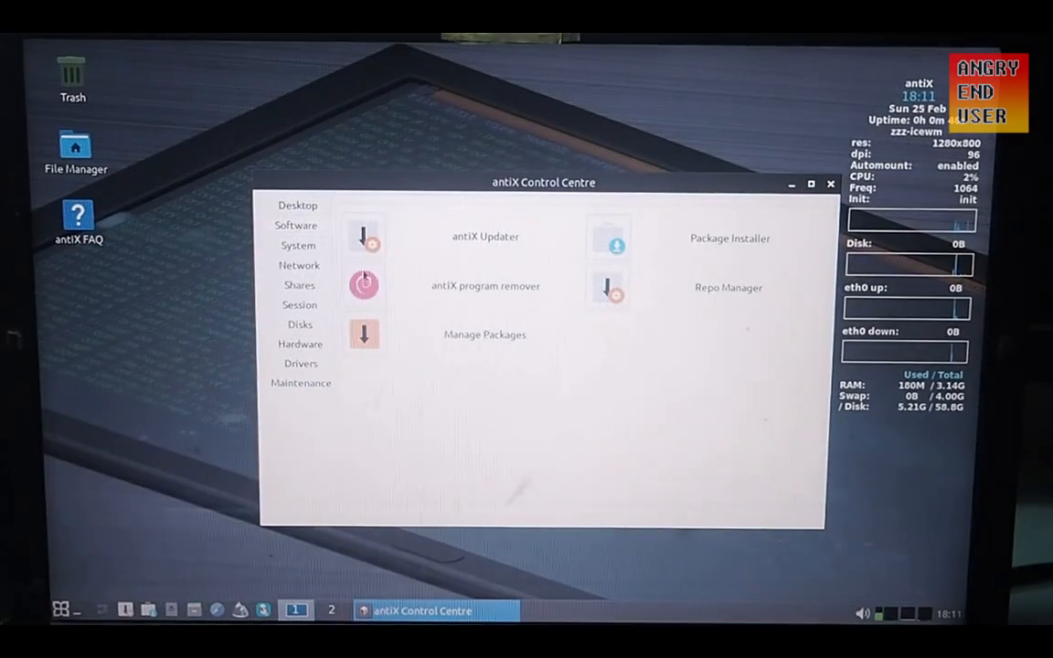
- Launch antiX Updater with the administrator password and start a manual update of the 22 updates
left_click(368, 238)
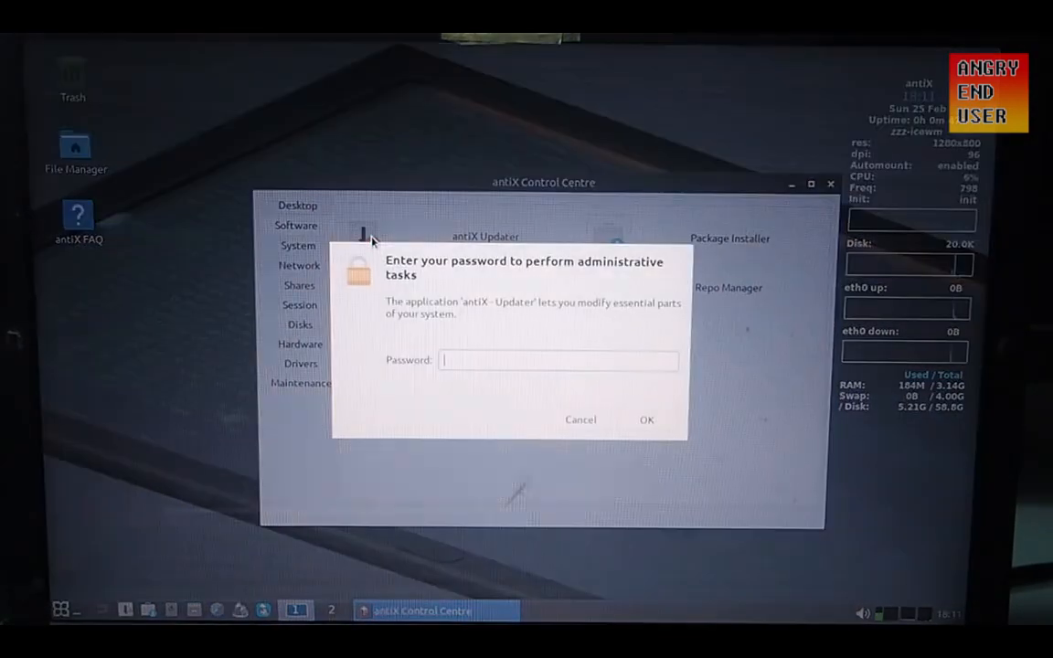
type("•••••••••")
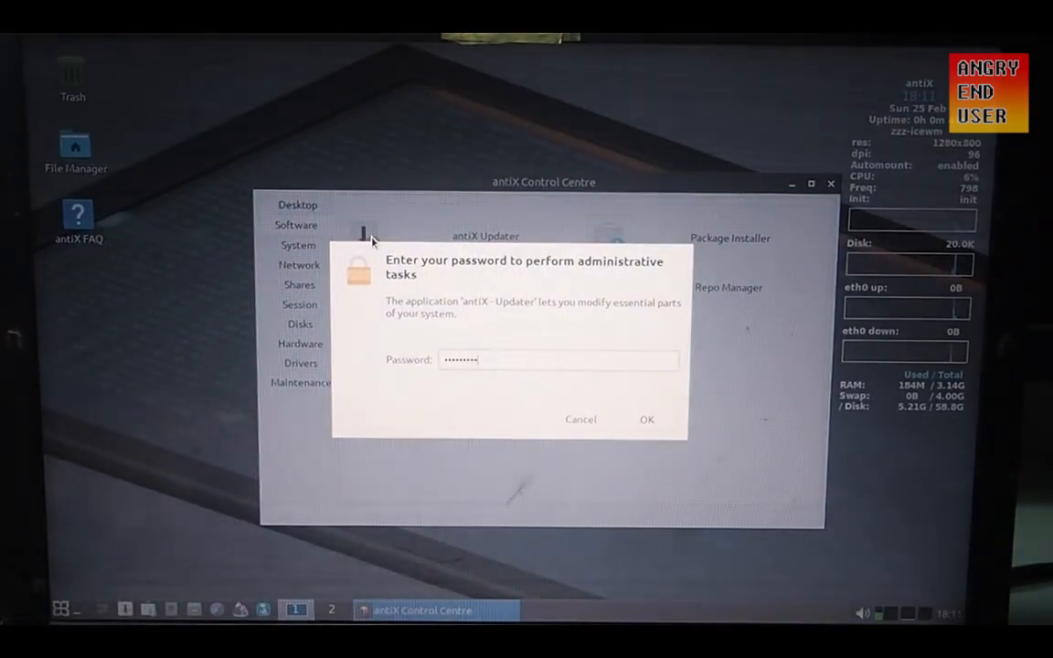
type("•")
key("Return")
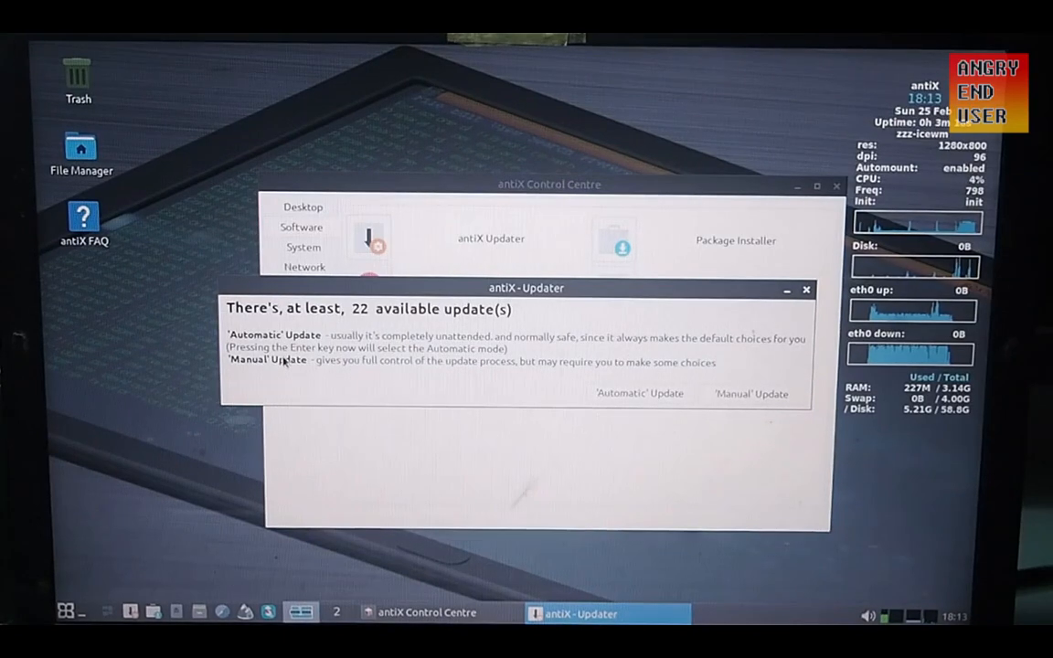
left_click(746, 397)
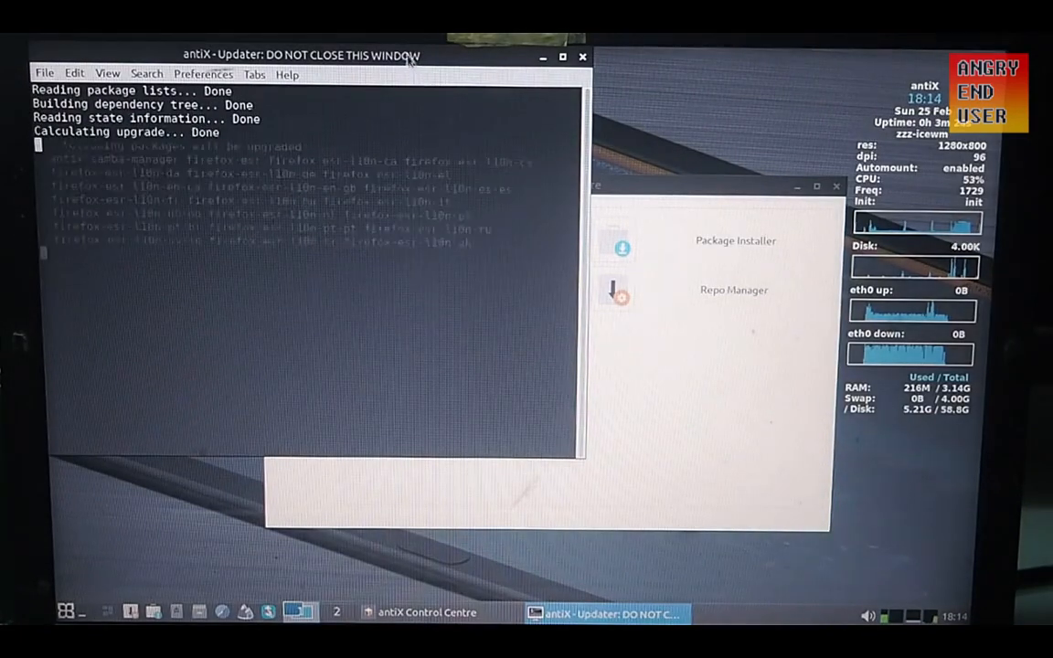
- Accept the [Y/n] prompt to install all 22 upgrades, then confirm 'Your system is now updated'
left_click_drag(405, 56, 586, 84)
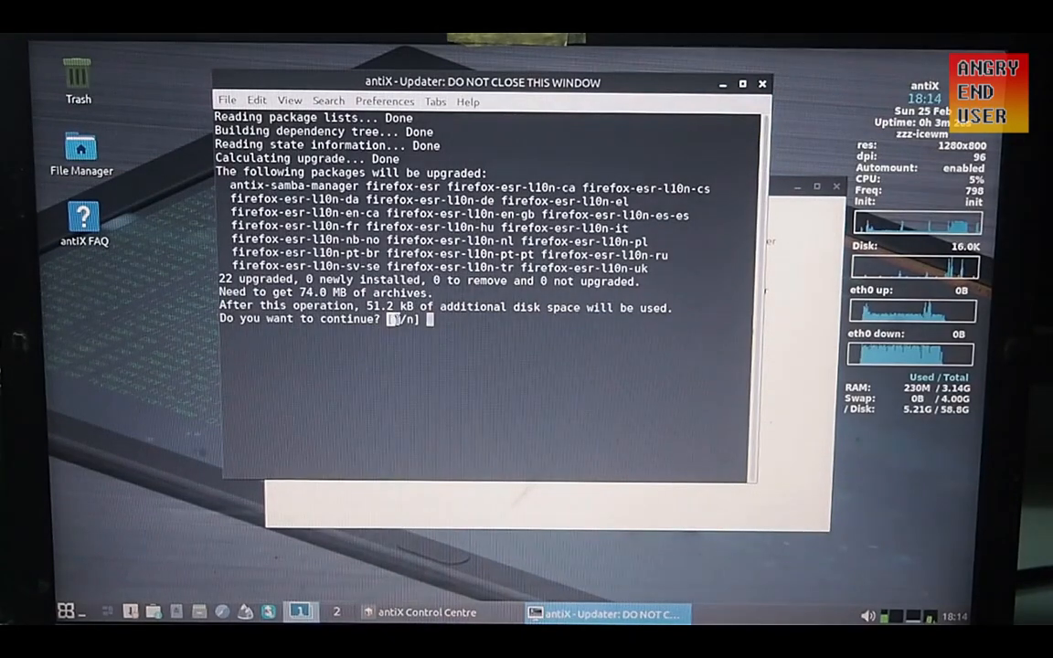
left_click(455, 318)
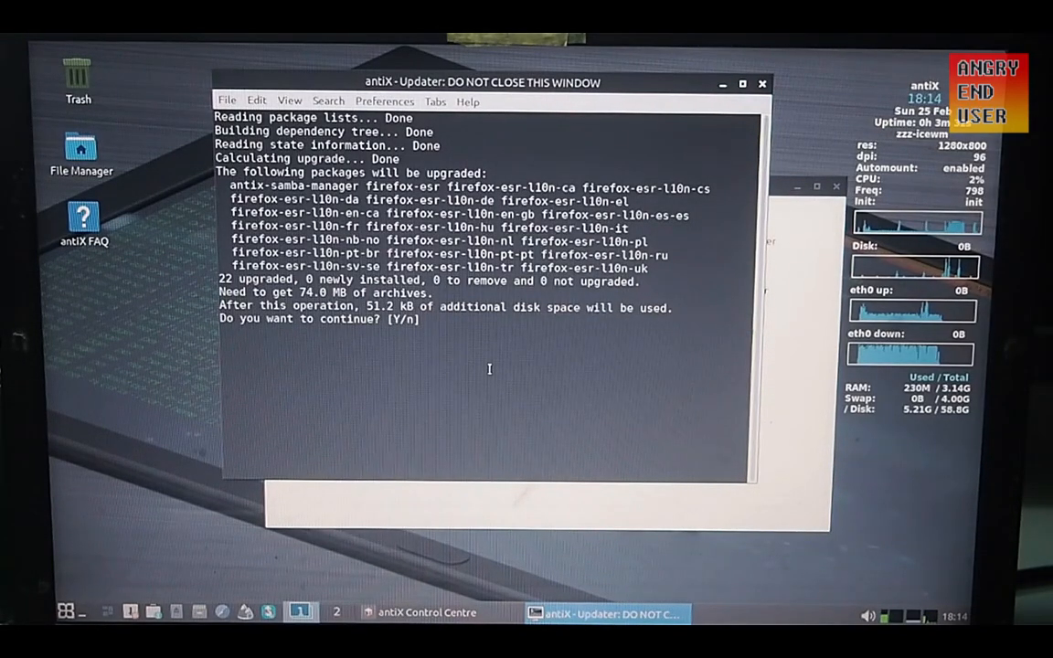
key("Return")
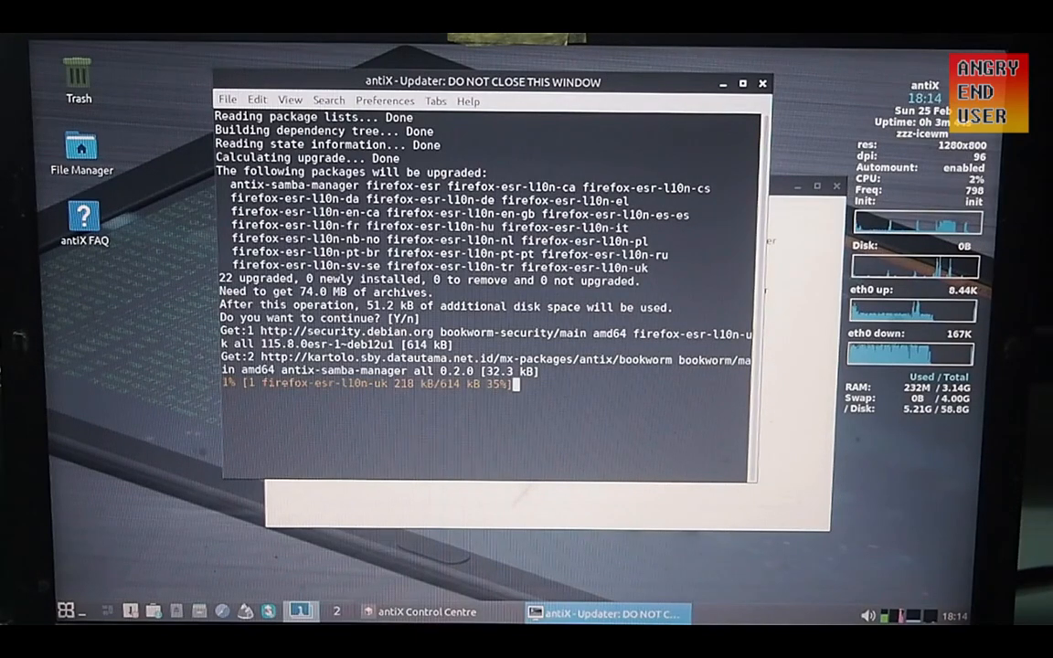
left_click_drag(219, 273, 76, 274)
left_click_drag(774, 262, 845, 267)
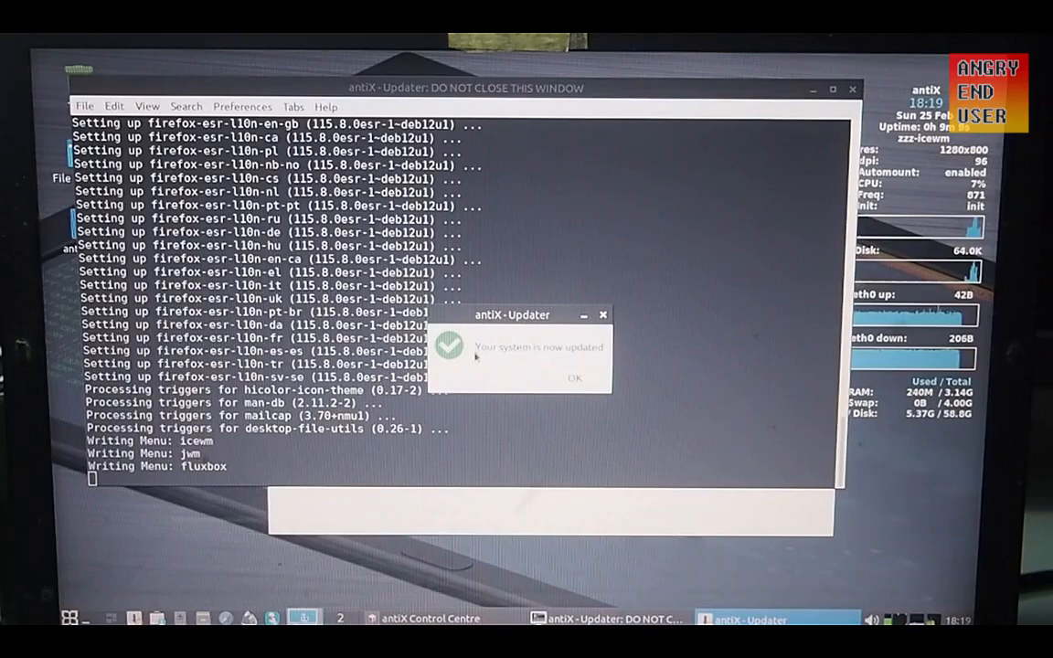
left_click(572, 381)
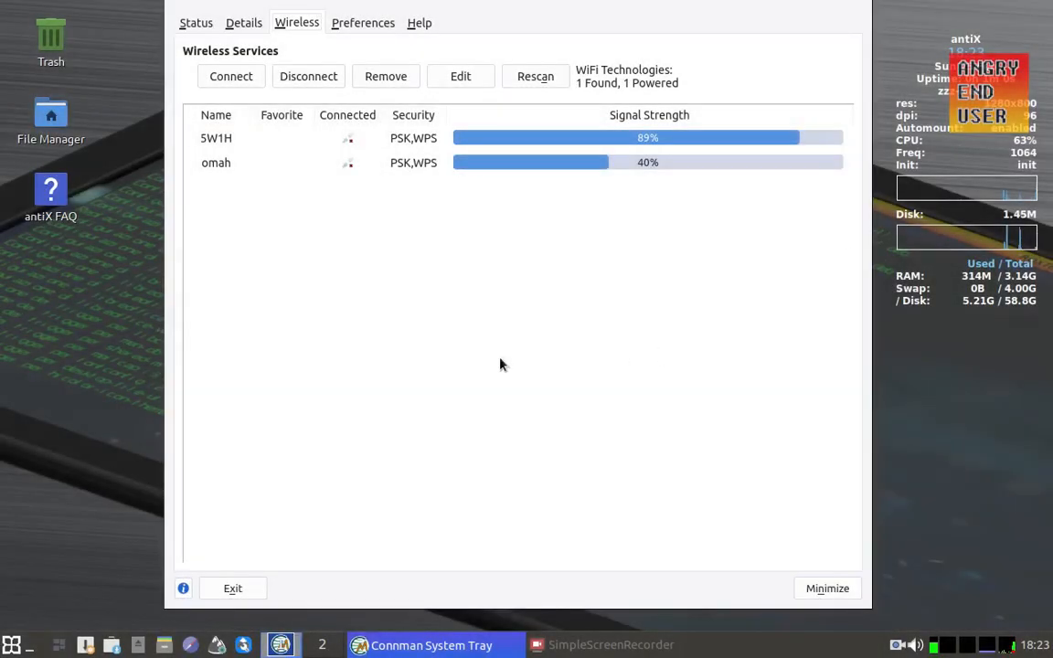
- Select the 5W1H network and submit its Wi-Fi passphrase in Agent Input
left_click(370, 138)
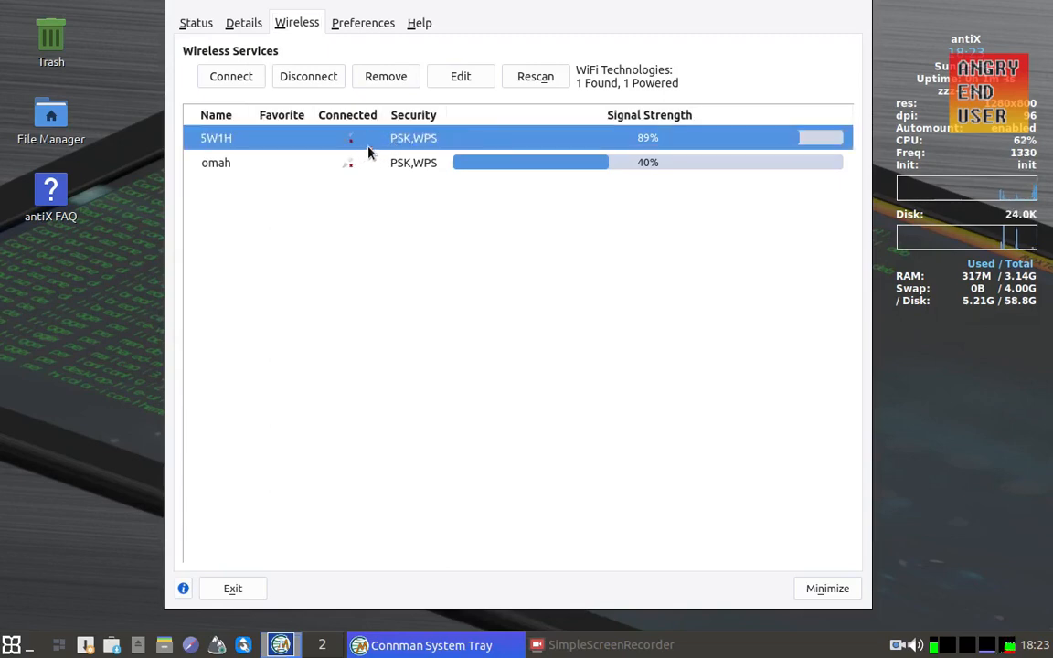
left_click(461, 78)
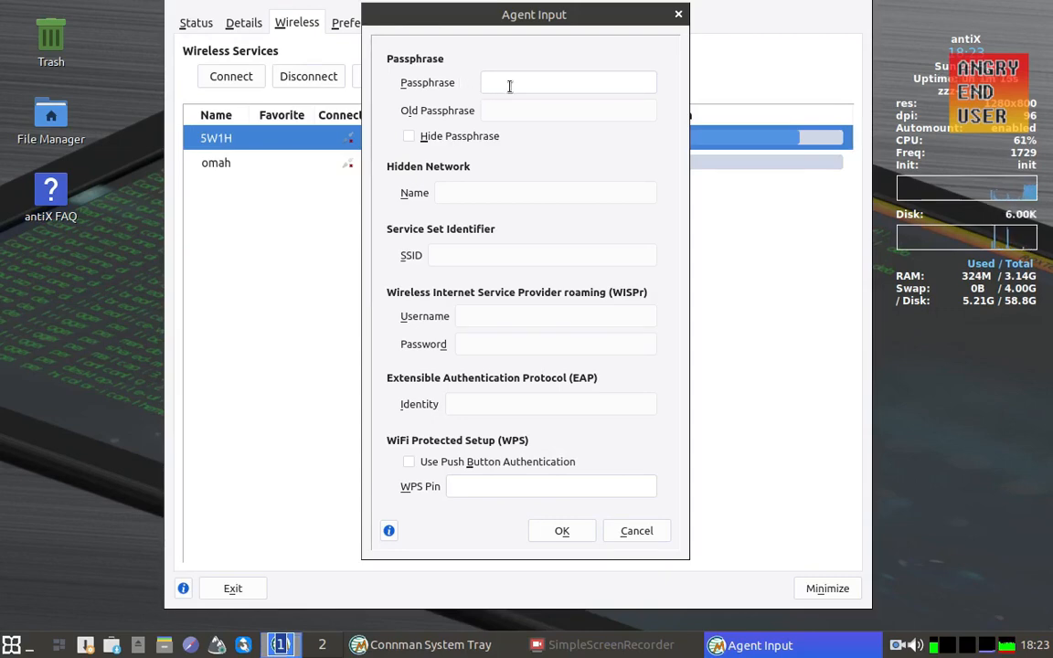
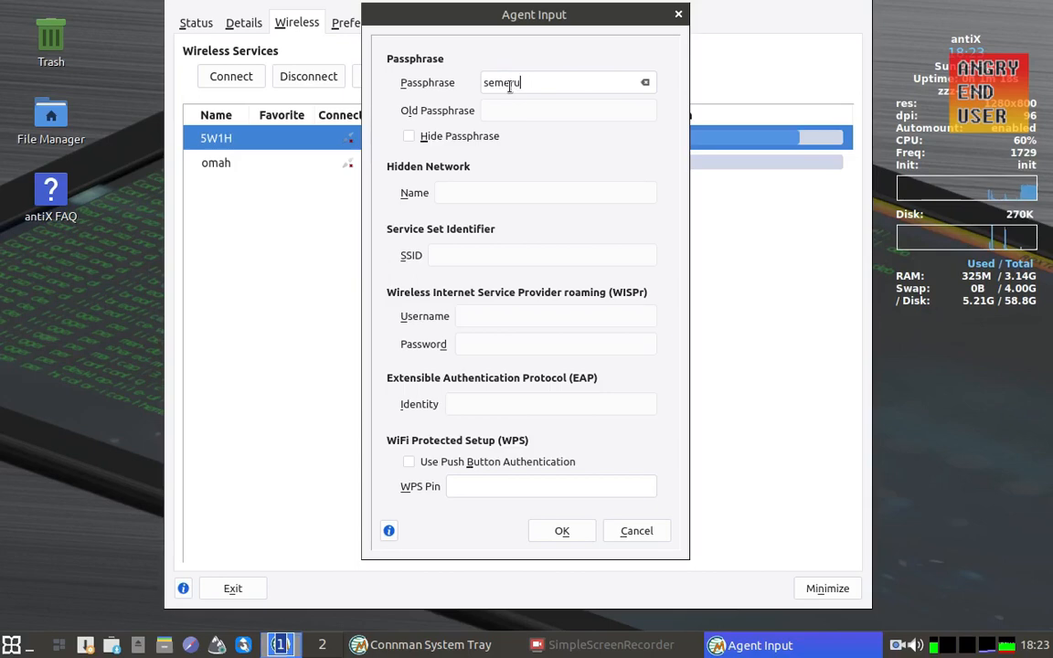
left_click(474, 136)
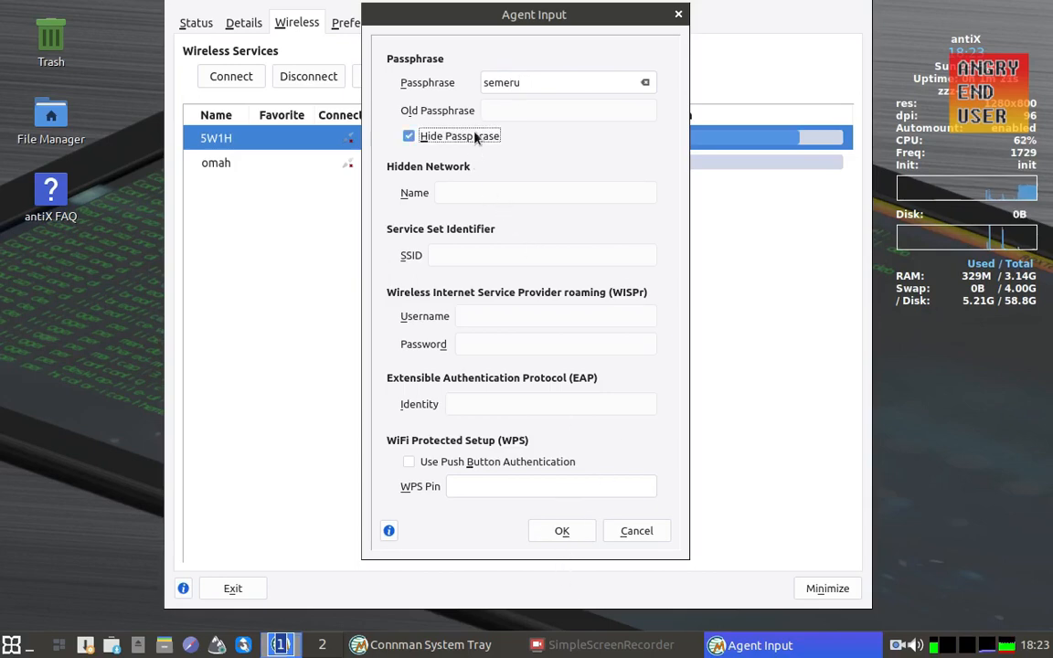
left_click(474, 136)
left_click(474, 137)
left_click(644, 83)
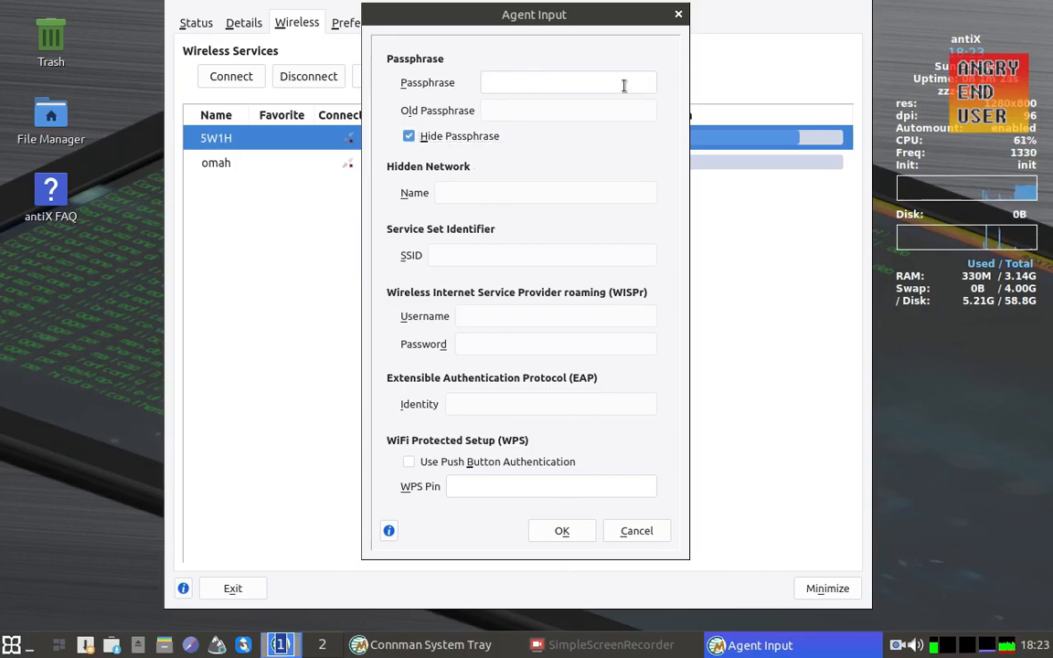
type("s***************")
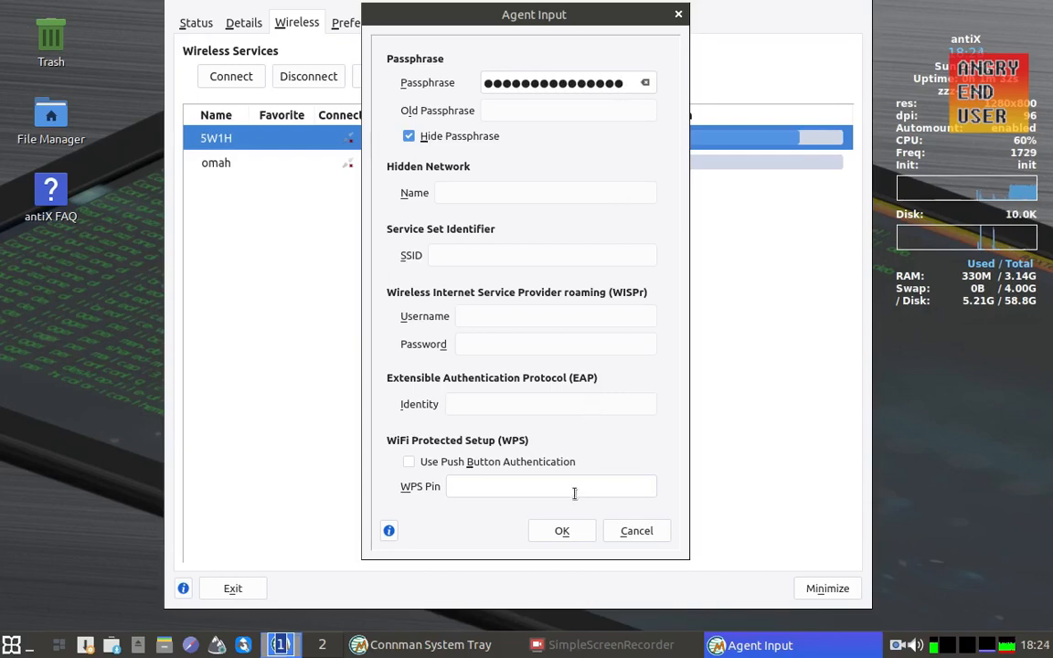
left_click(562, 530)
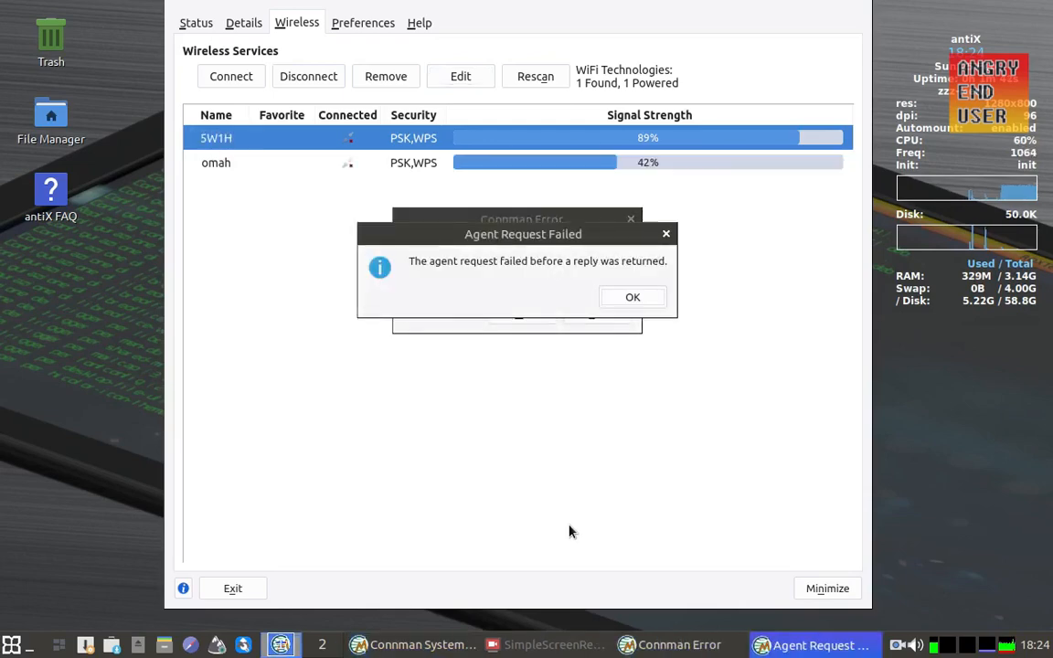
- Dismiss the failed request, retry, connect to 5W1H, and toggle WiFi power on the Status tab
left_click(632, 300)
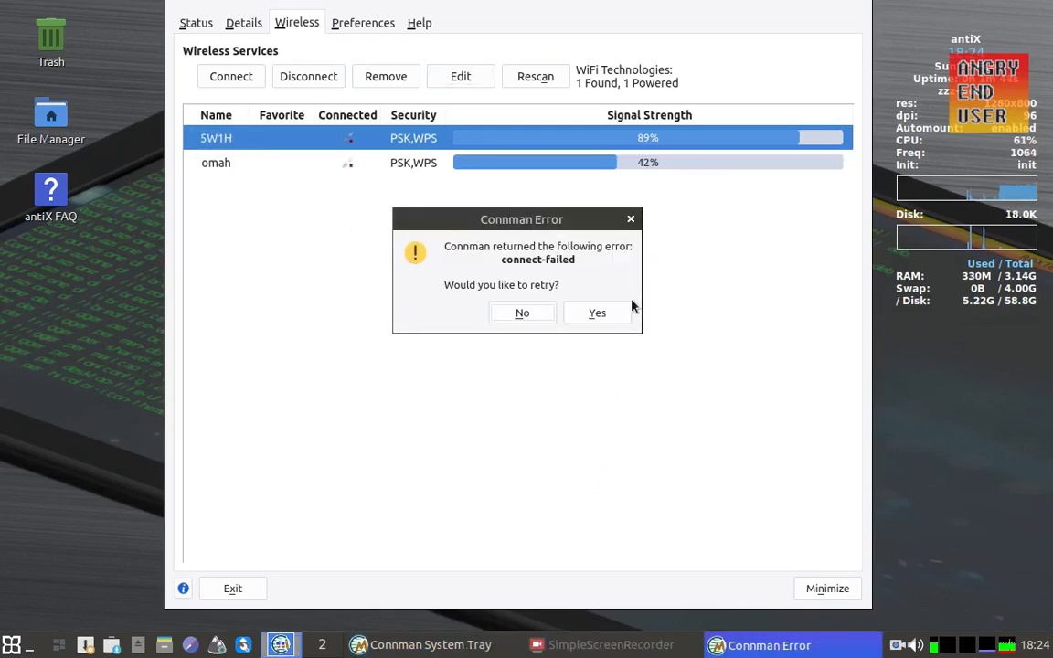
left_click(593, 313)
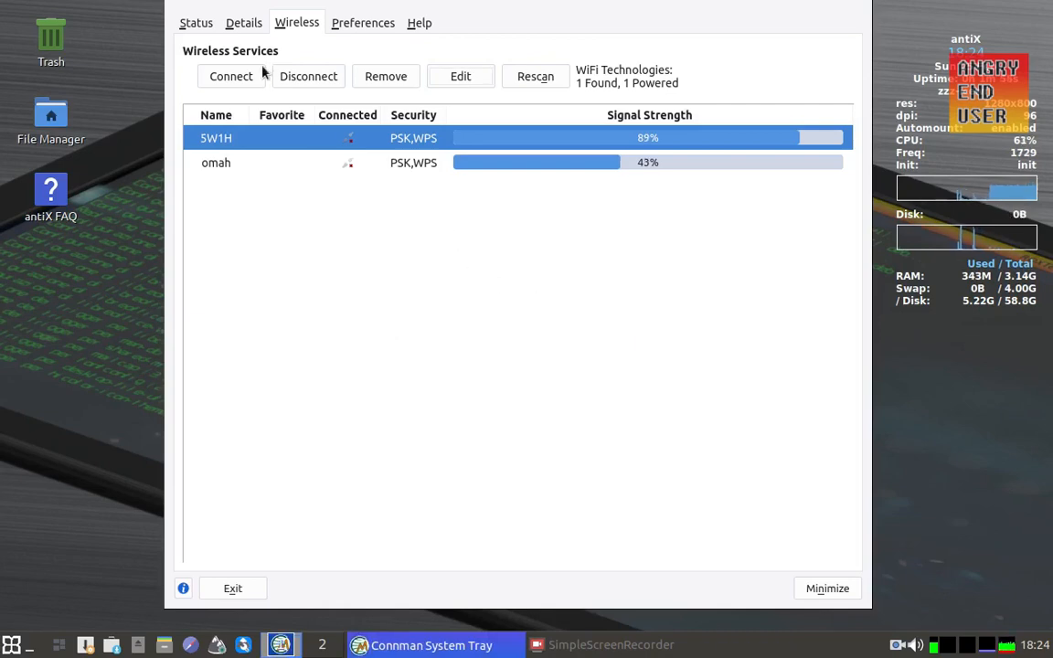
left_click(230, 80)
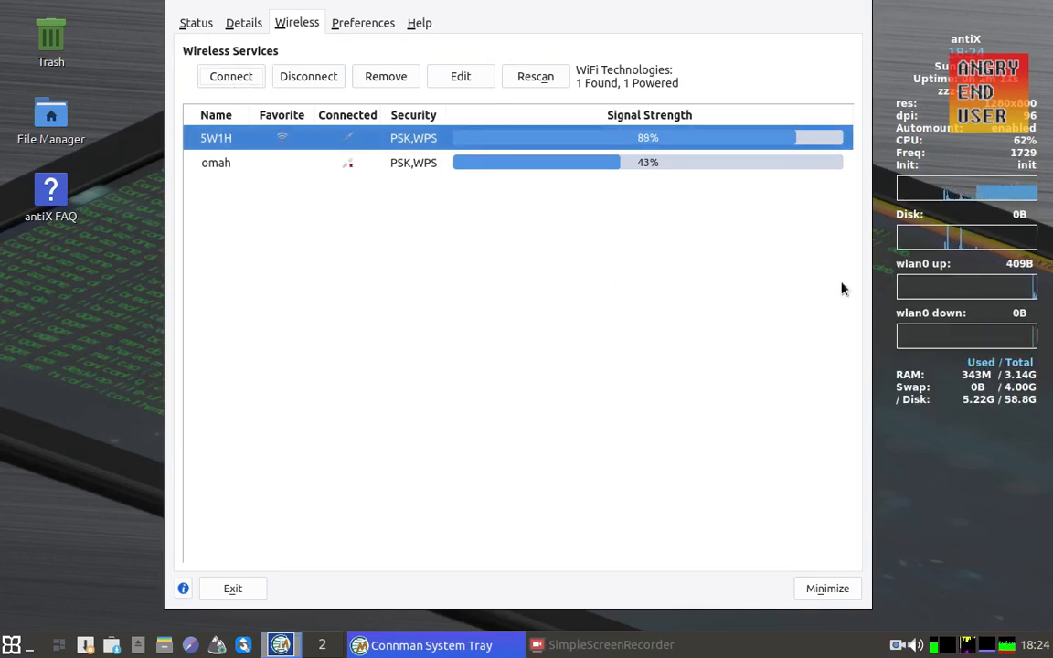
left_click(193, 25)
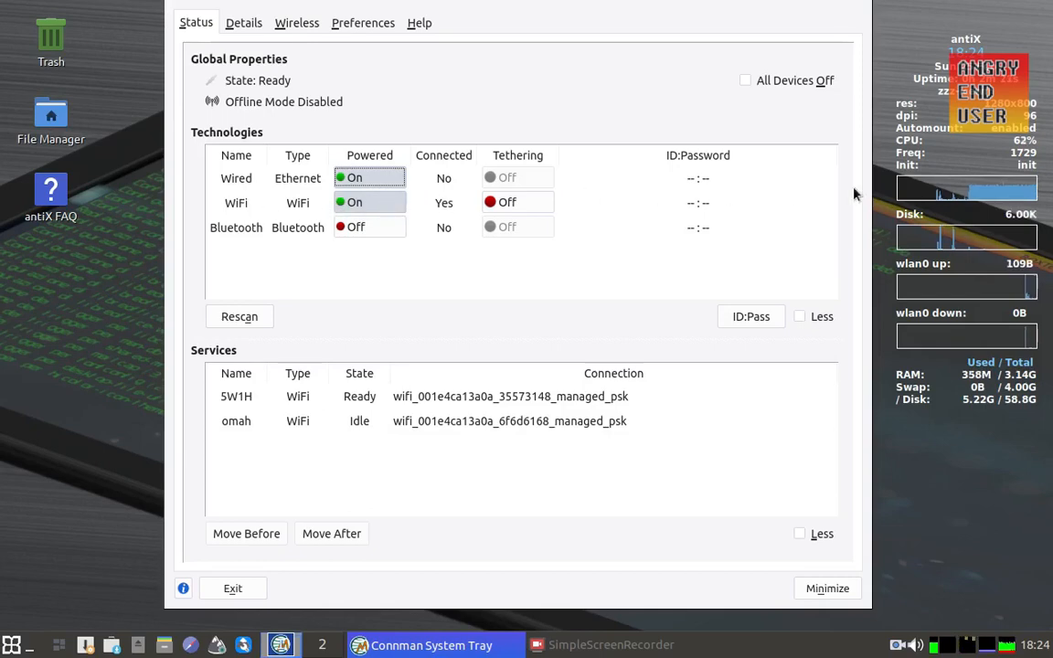
left_click(368, 203)
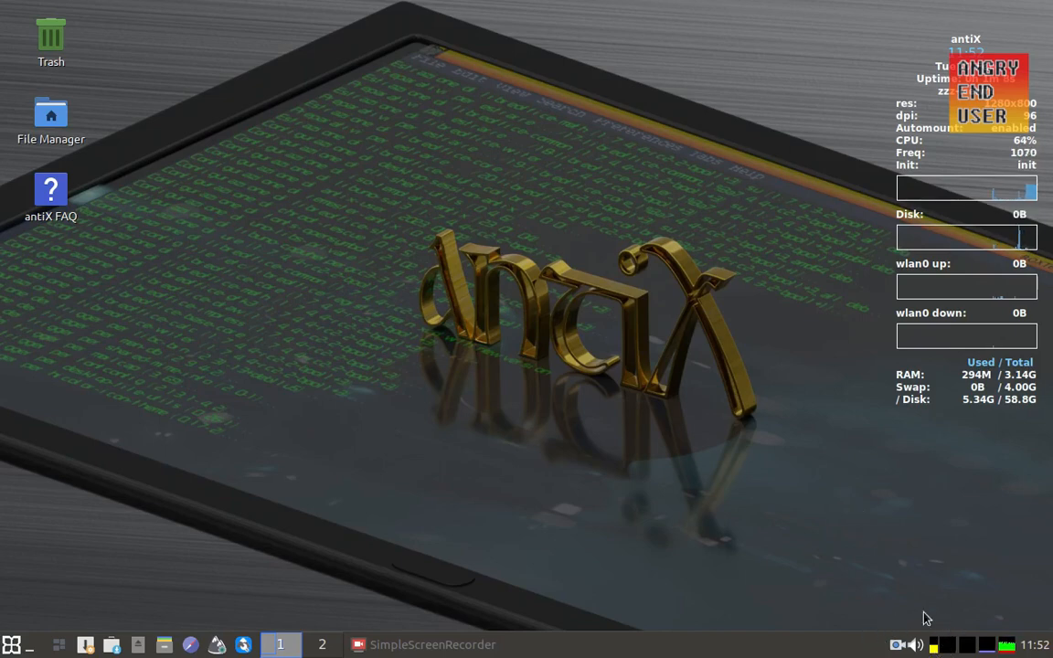
right_click(391, 333)
mouse_move(474, 121)
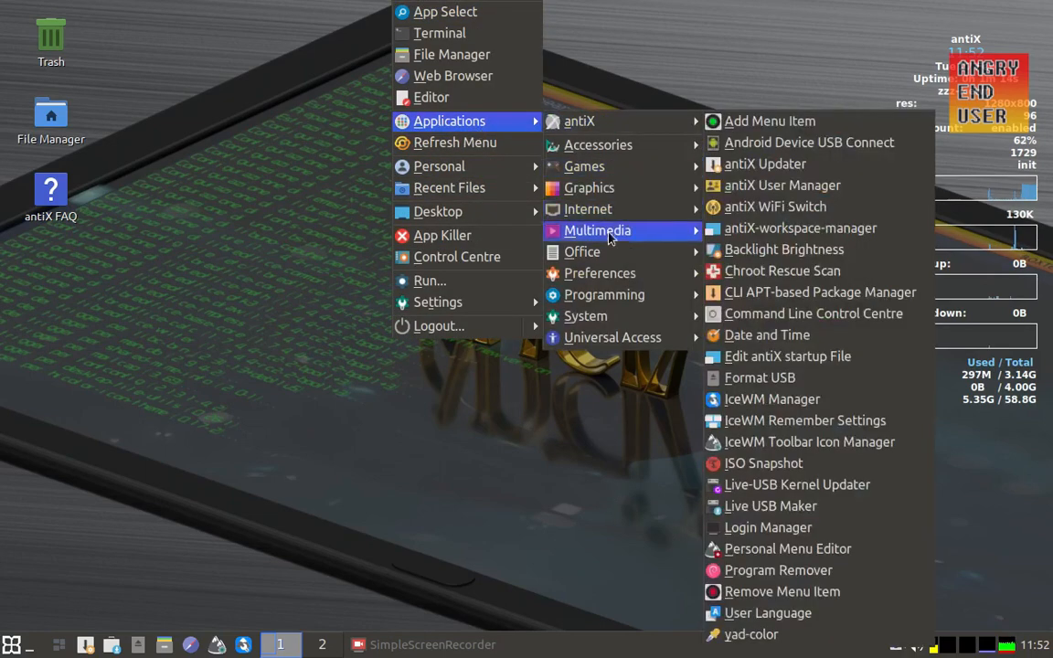
mouse_move(587, 209)
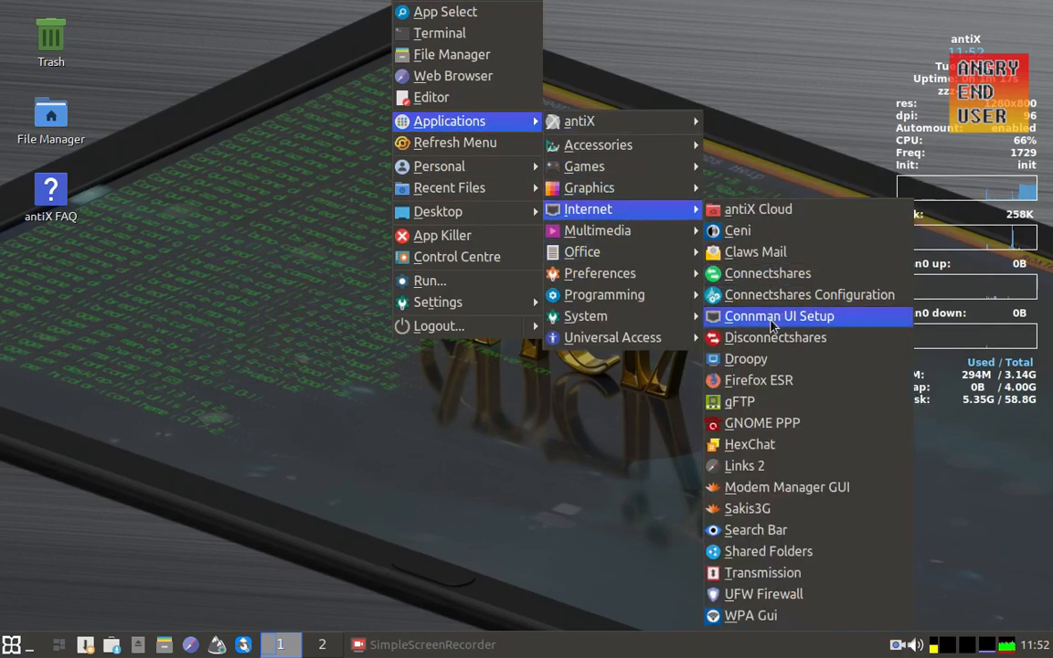
left_click(770, 317)
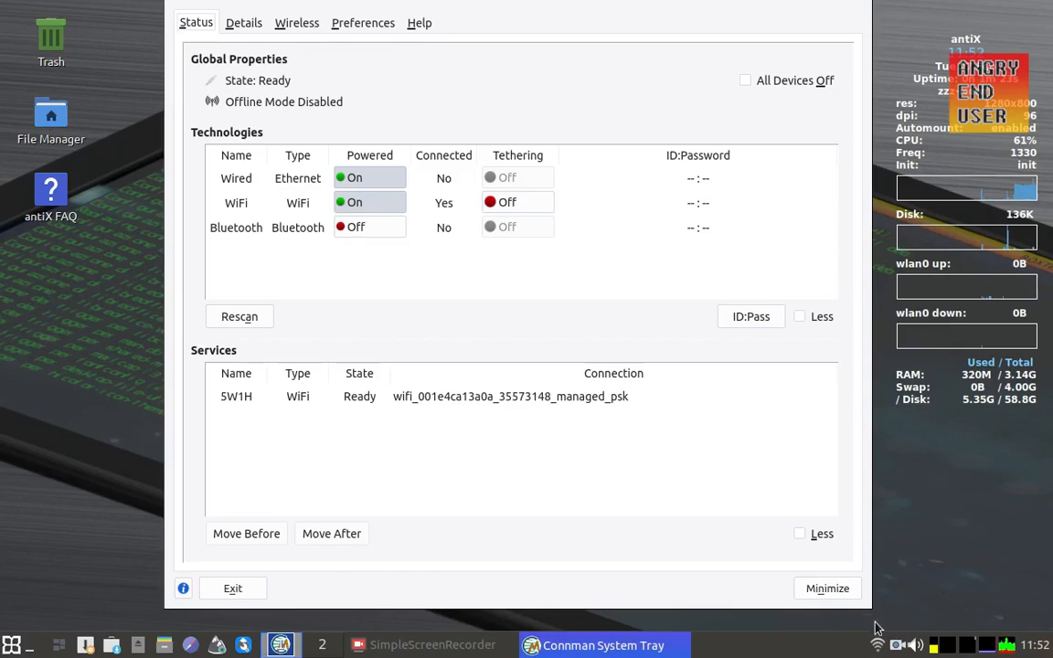
left_click(255, 591)
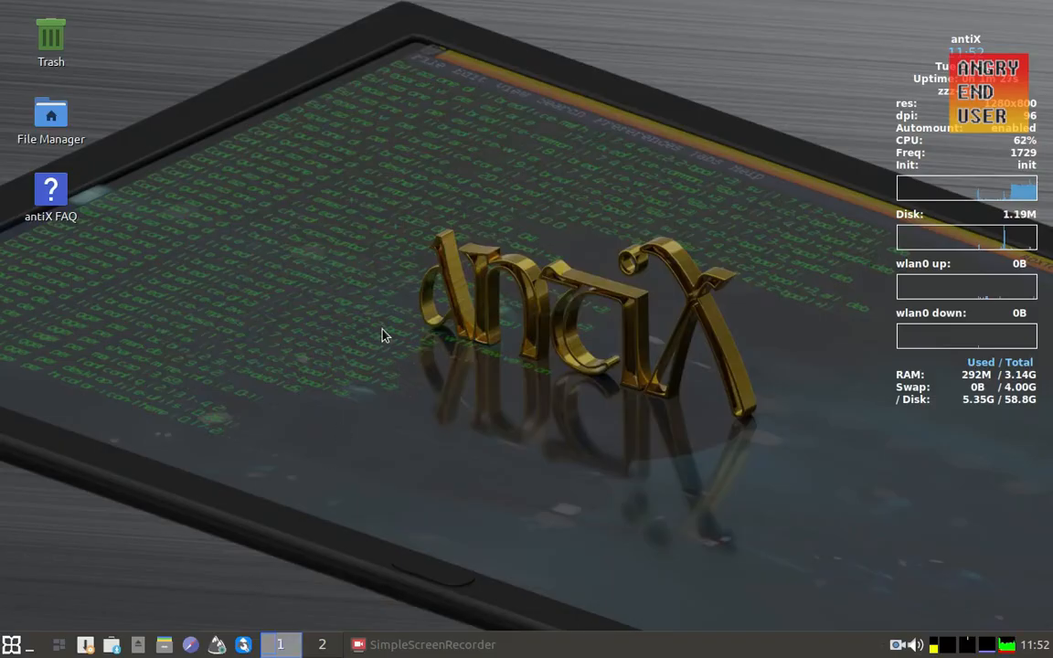
- Open the User Desktop-Session startup file from the Control Centre's Session page
right_click(292, 253)
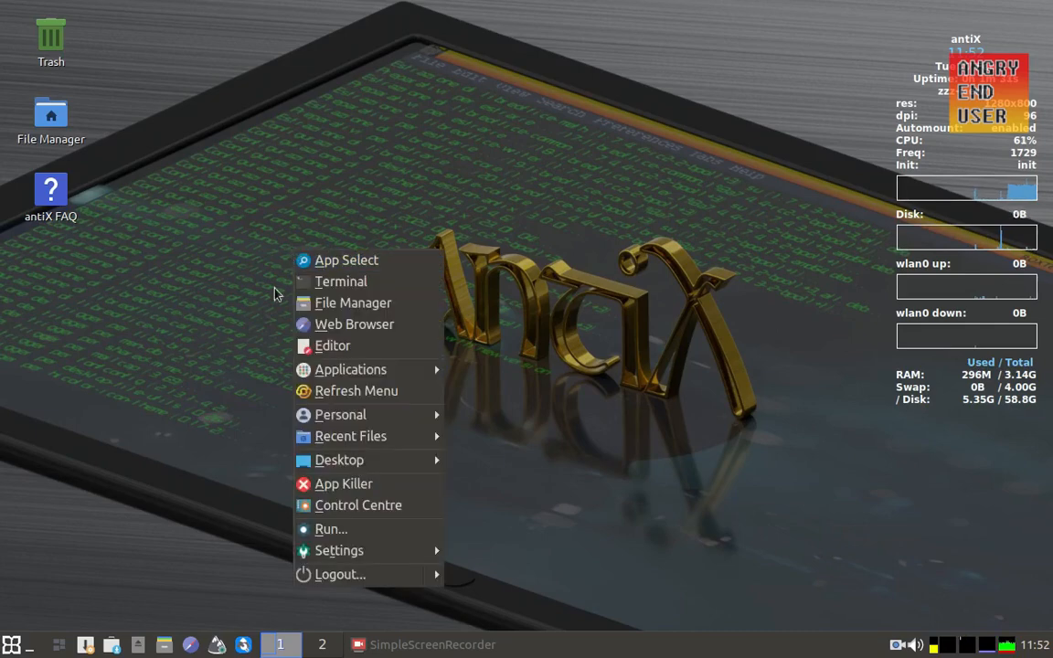
left_click(318, 510)
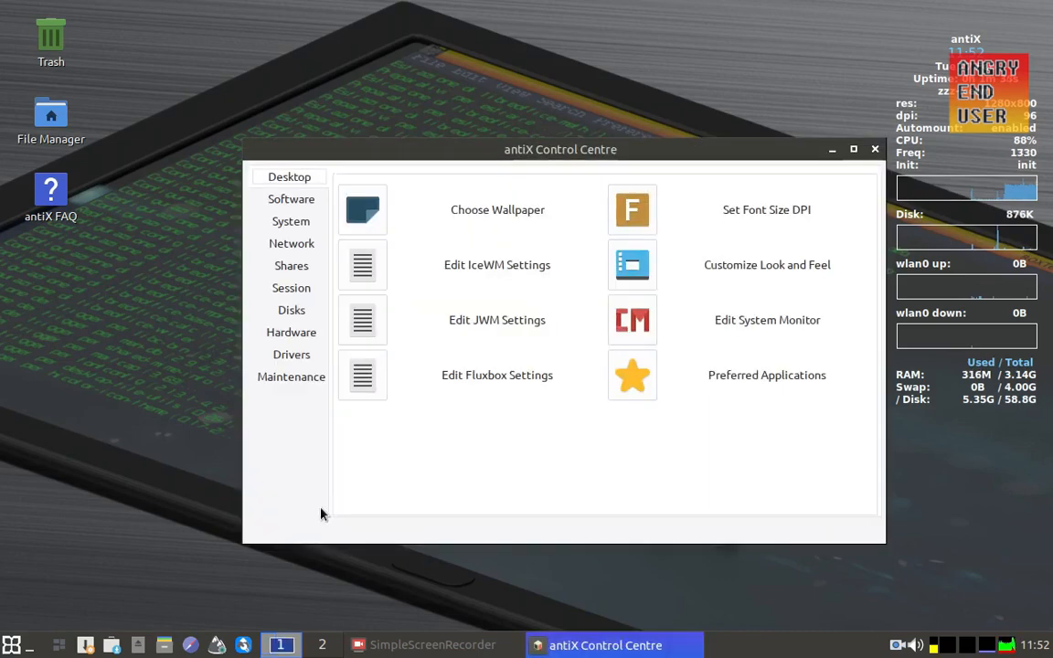
left_click(300, 290)
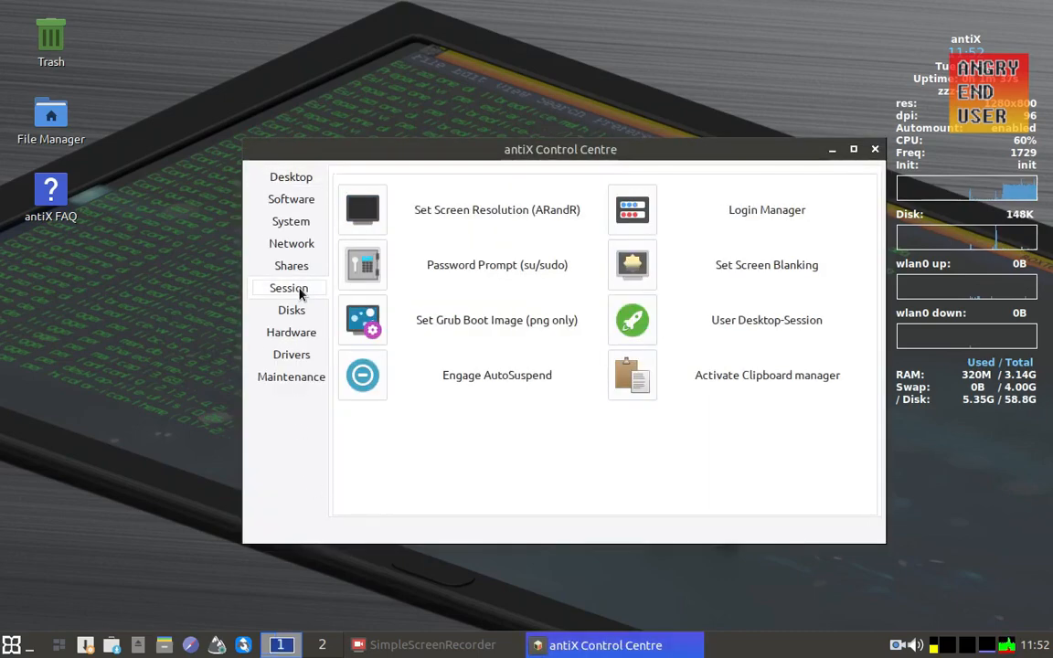
left_click(633, 322)
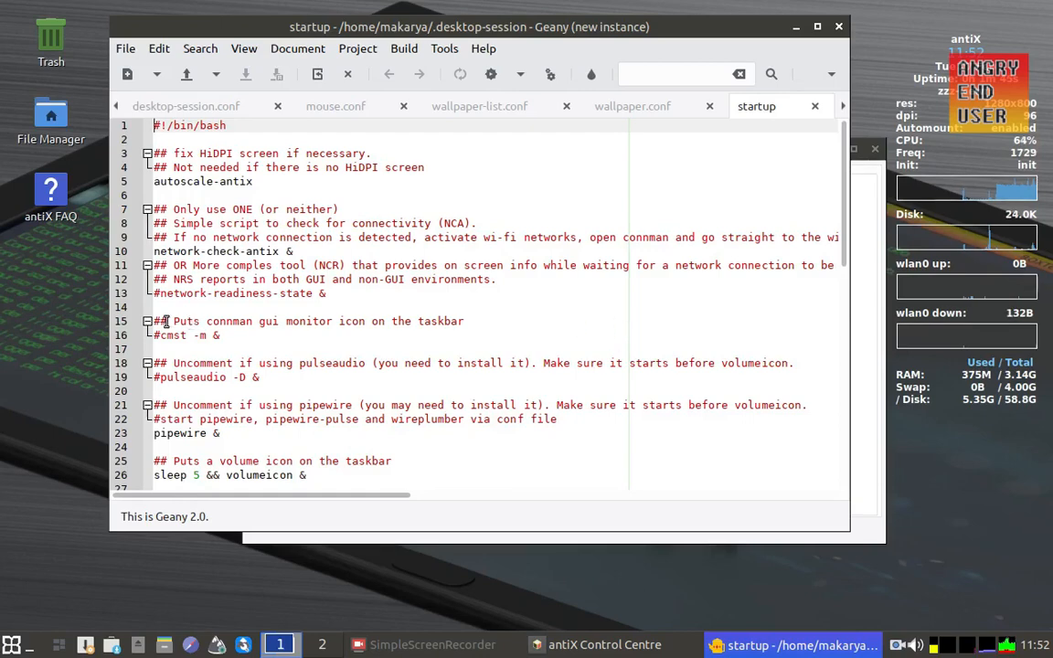
- Delete the # before cmst -m & in Geany, save the file, and close Geany
left_click_drag(153, 322, 284, 339)
left_click(346, 322)
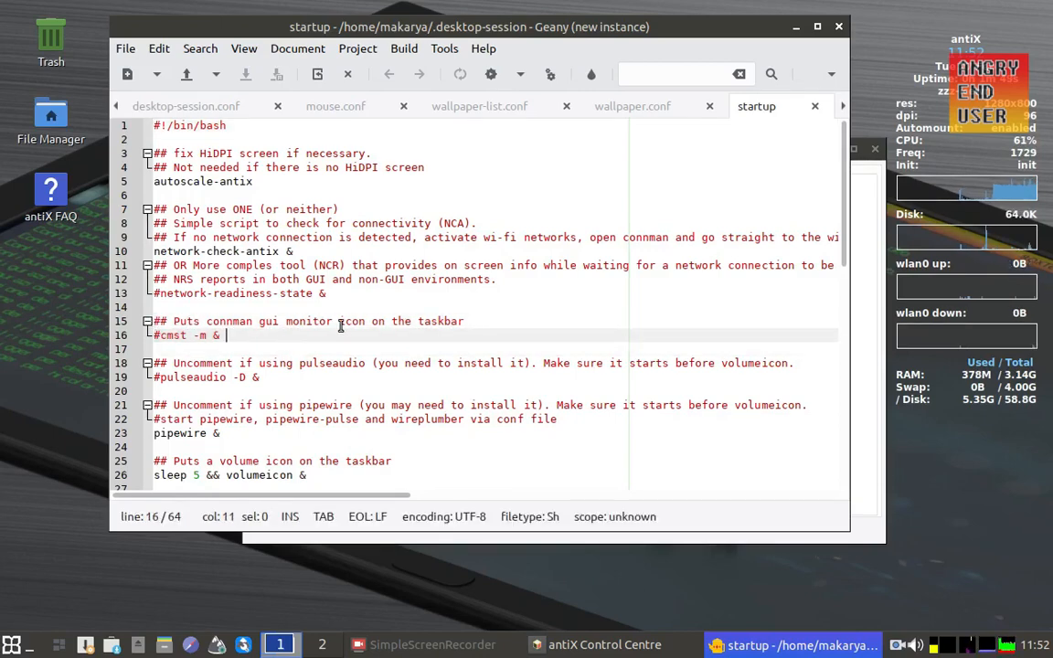
left_click_drag(462, 321, 156, 323)
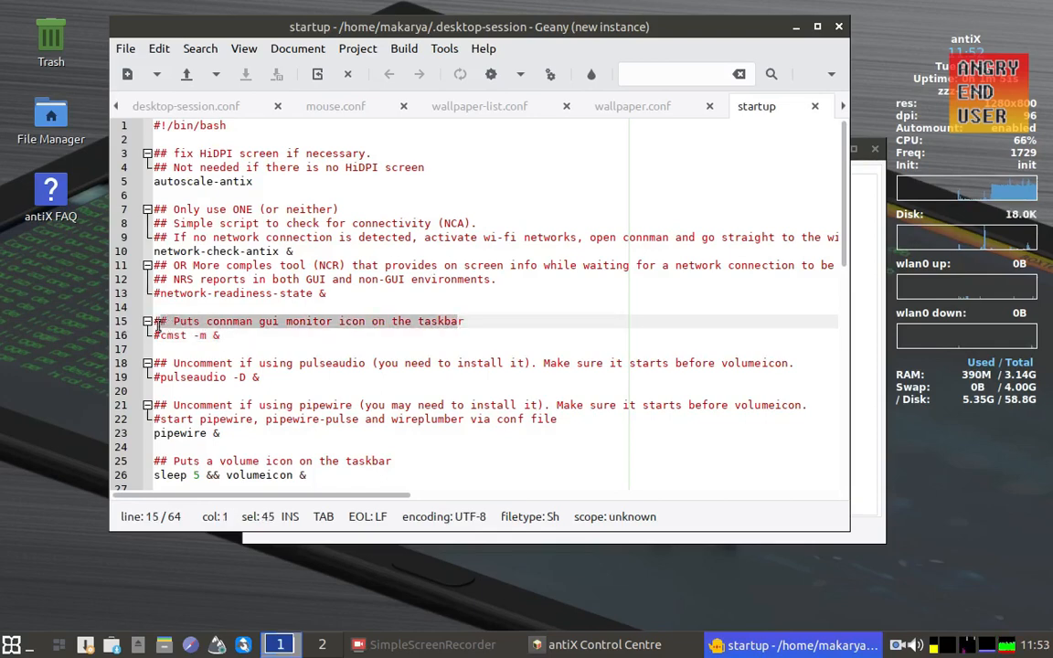
left_click(233, 331)
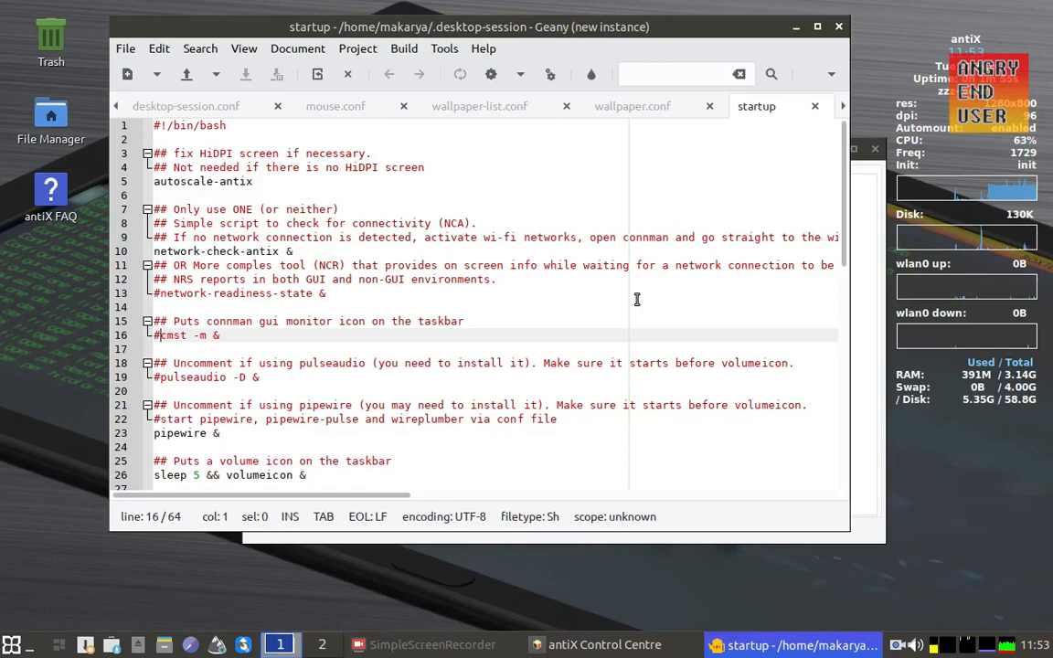
key("BackSpace")
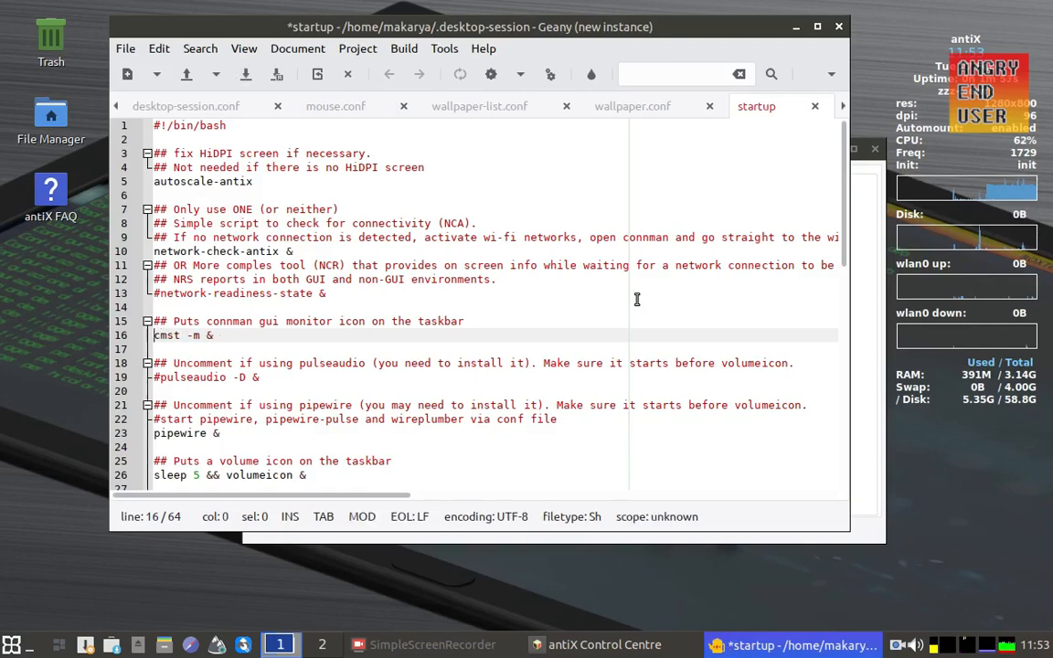
key("ctrl+s")
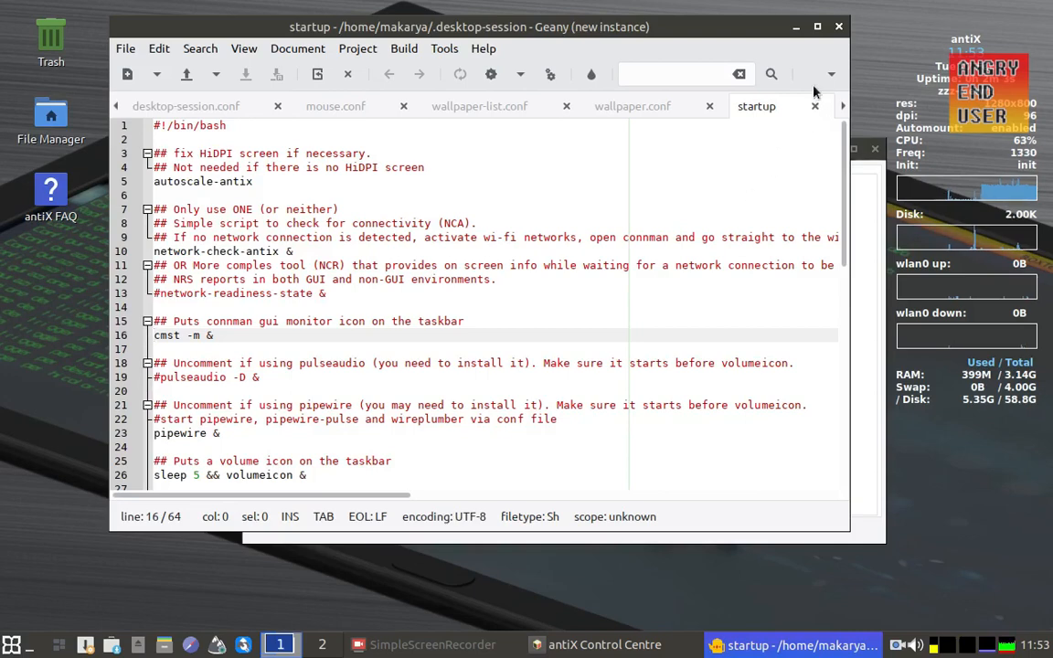
left_click(839, 31)
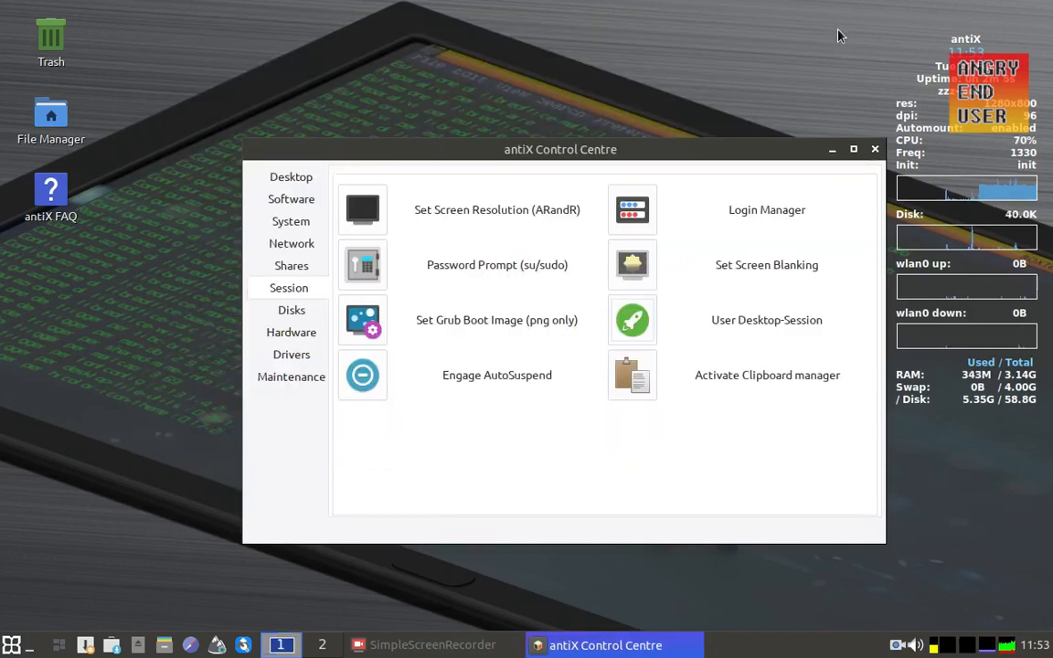
- Close Control Centre, relaunch Connman UI Setup, minimize and restore it, then exit it
left_click(875, 150)
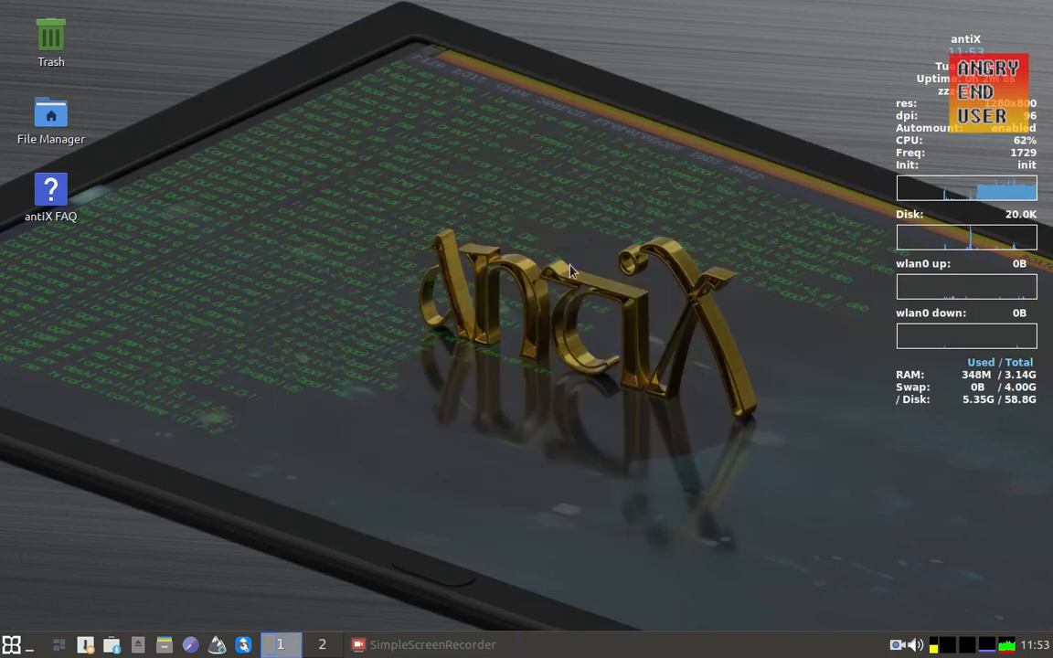
right_click(366, 430)
mouse_move(424, 208)
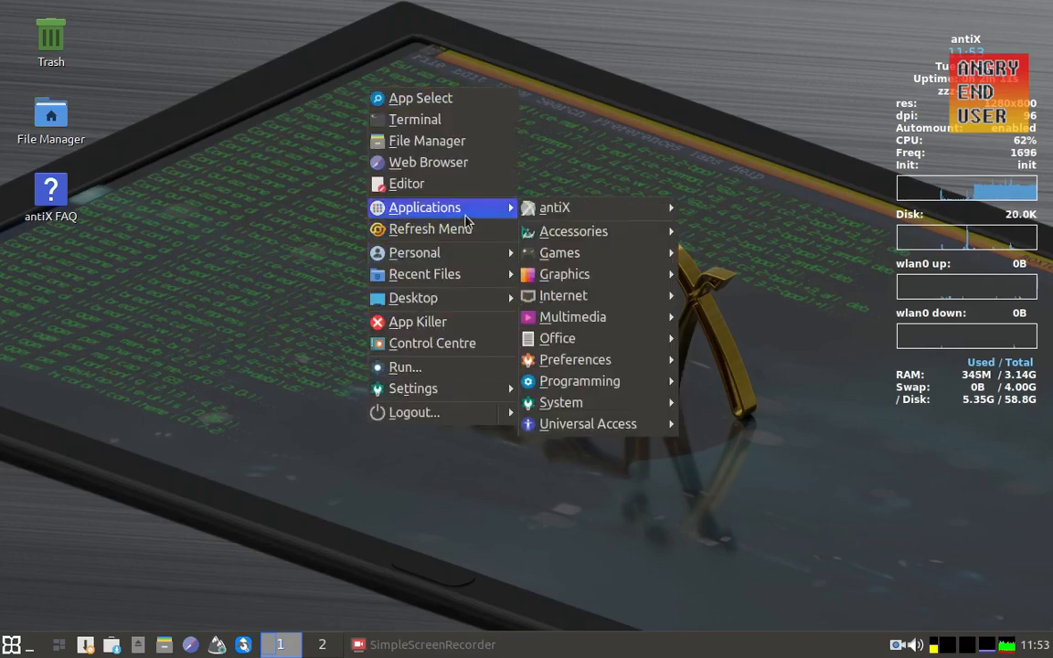
mouse_move(619, 300)
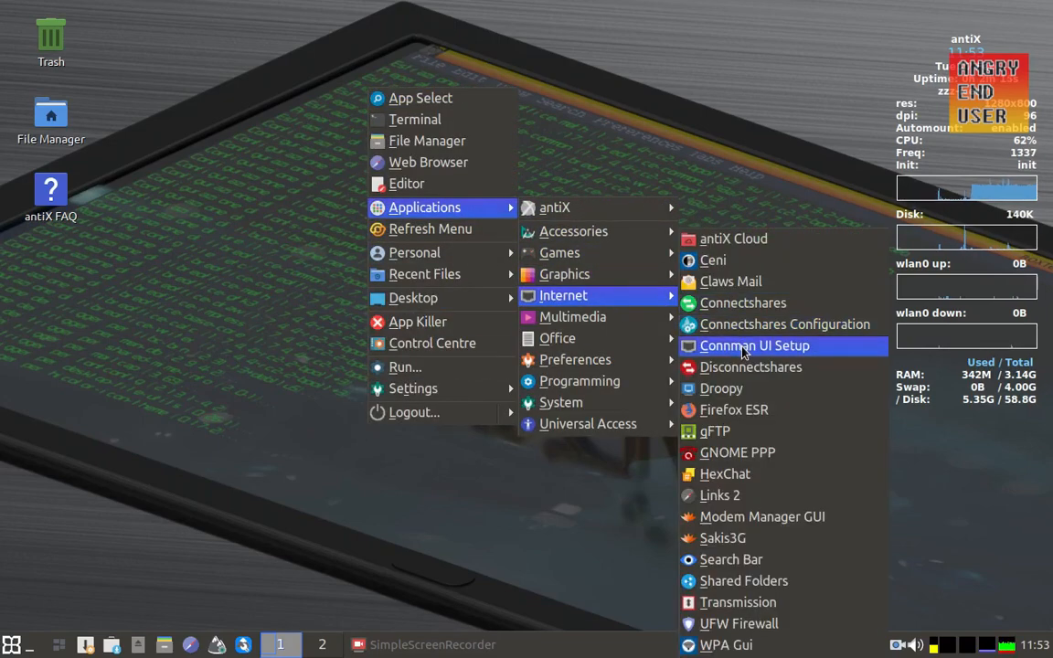
left_click(742, 347)
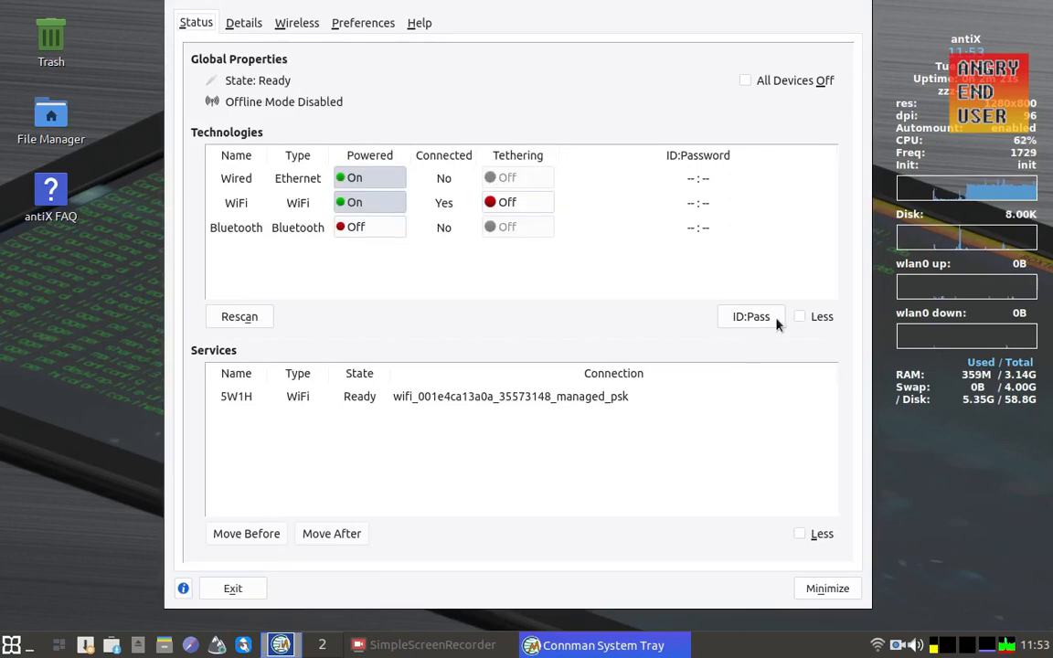
left_click(848, 590)
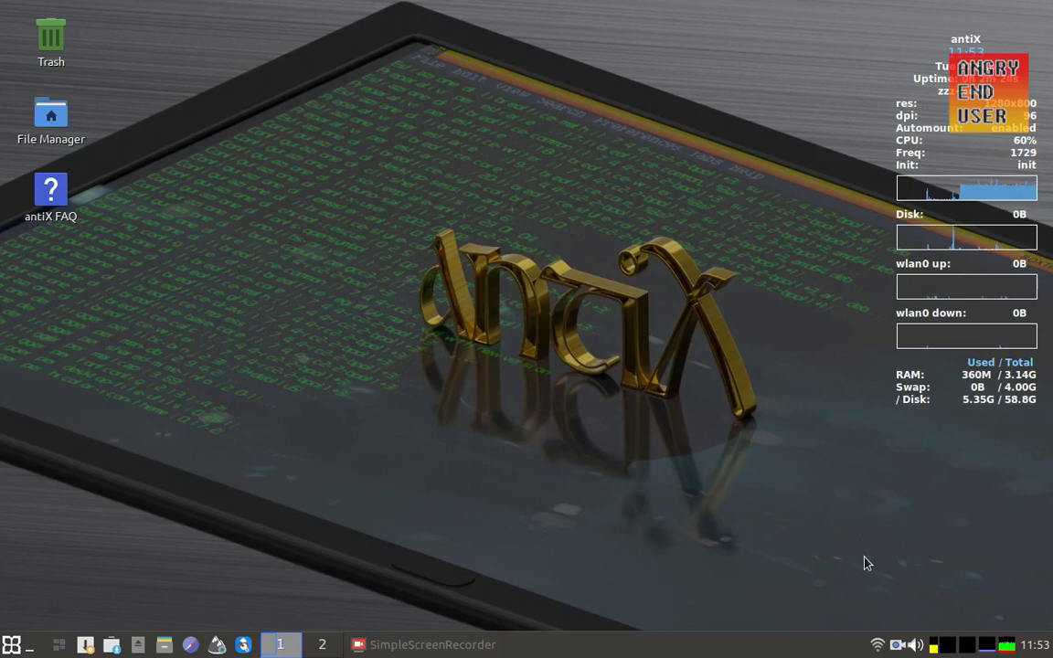
left_click(877, 641)
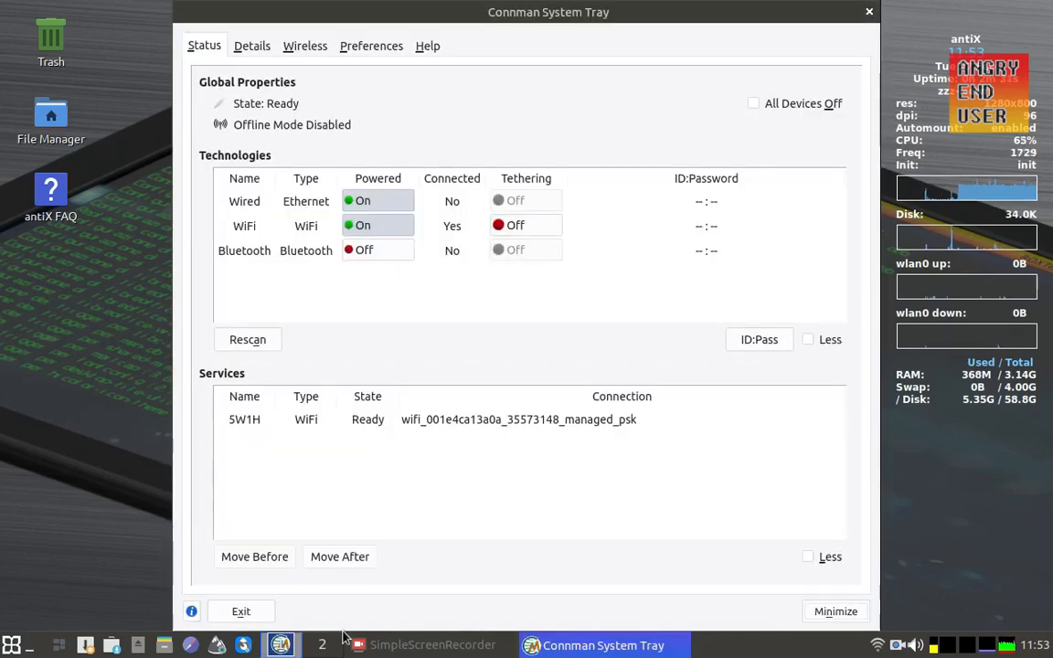
left_click(240, 611)
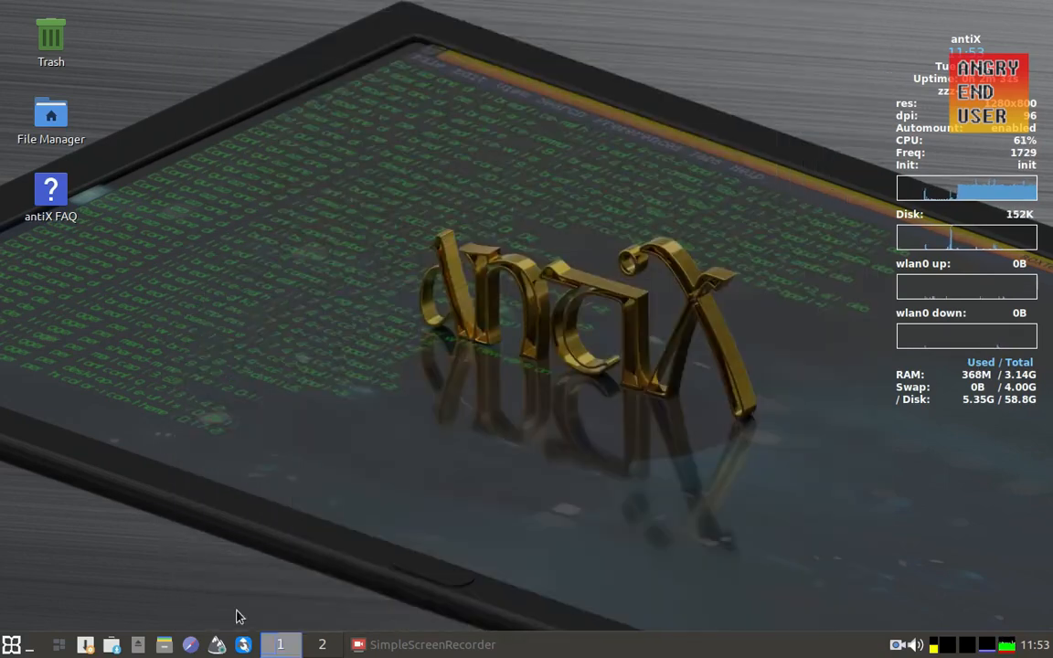
- Restart the desktop session from the Logout… options
right_click(311, 496)
mouse_move(441, 276)
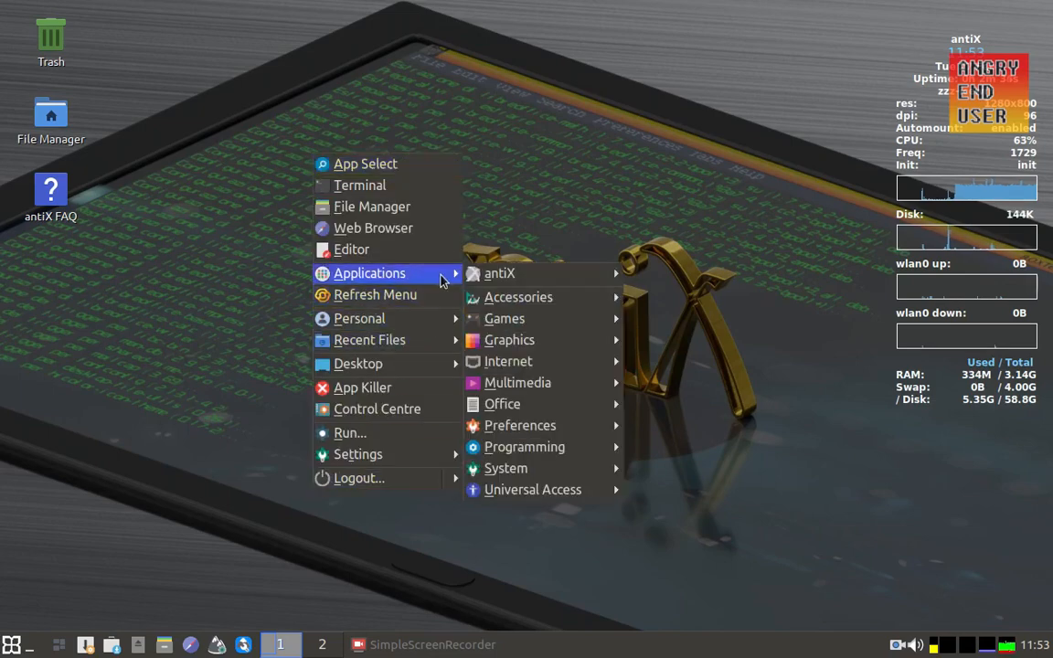
left_click(383, 479)
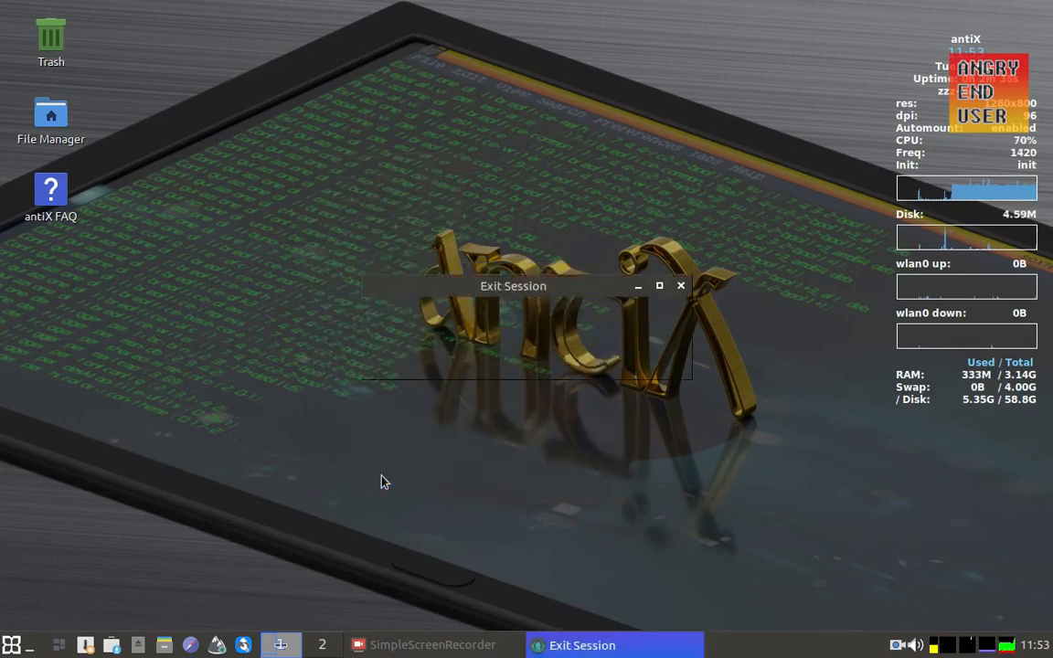
left_click(394, 337)
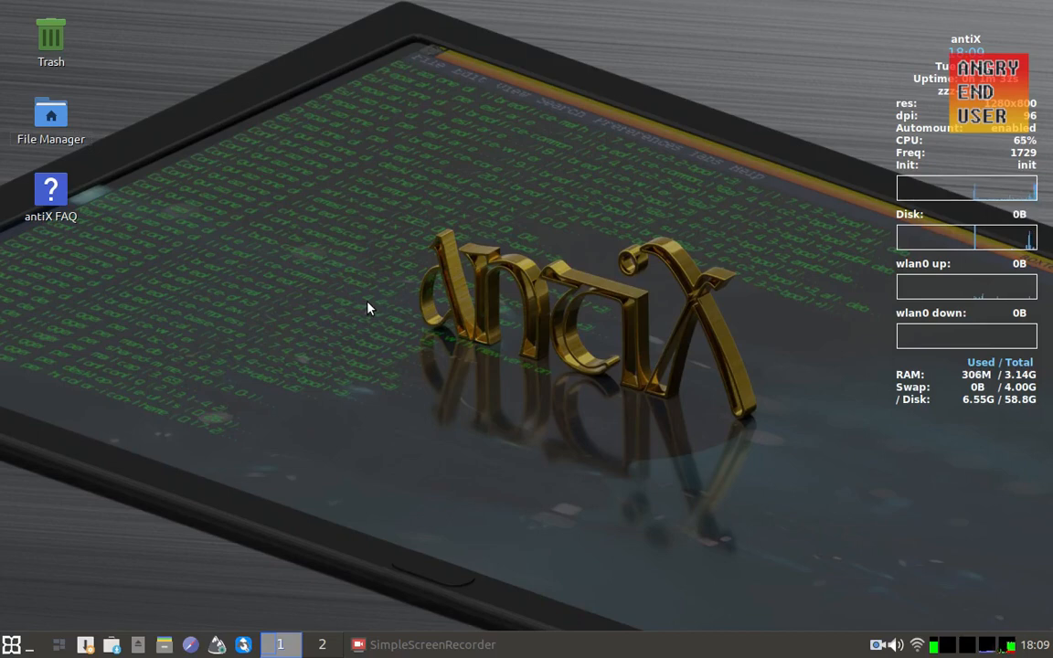
- Run Network > Toggle Firewall on/off with the administrator password and enable the UFW firewall
right_click(368, 308)
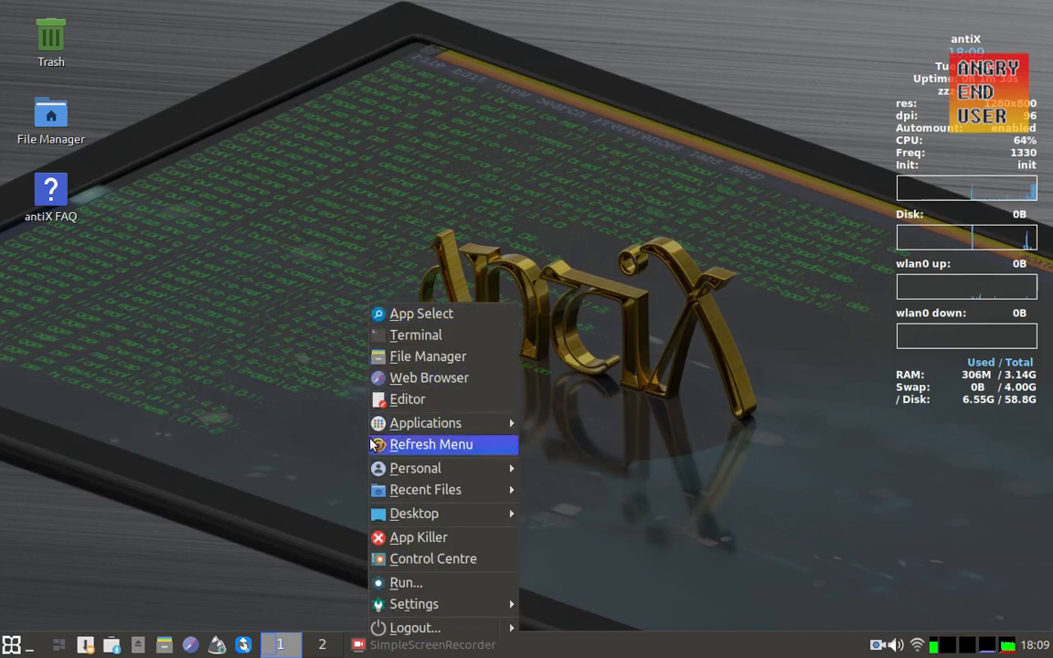
left_click(395, 565)
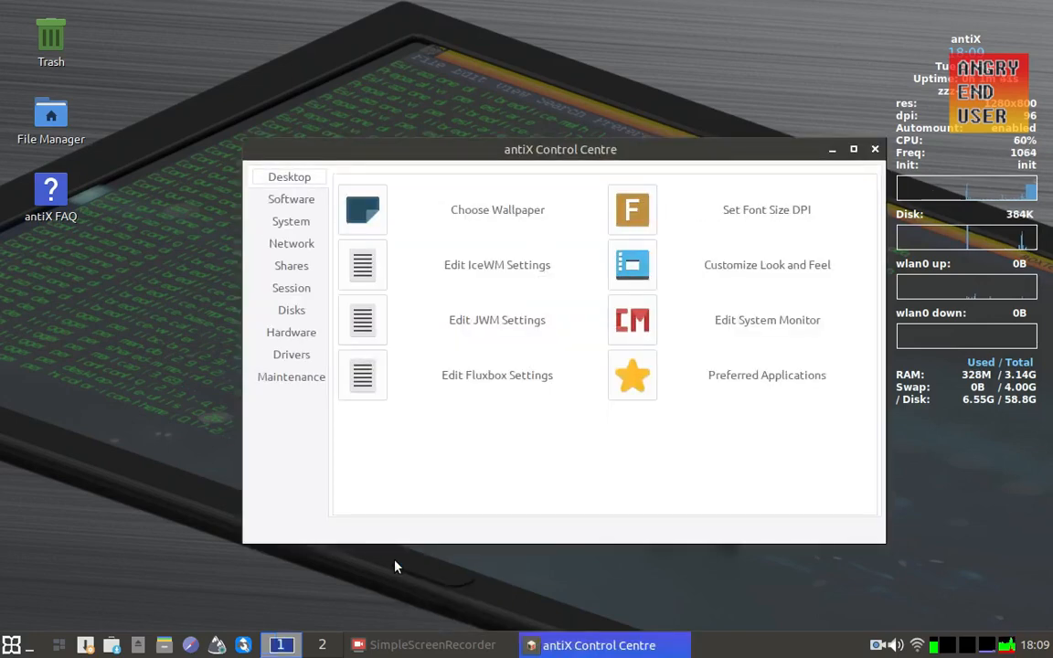
left_click(288, 245)
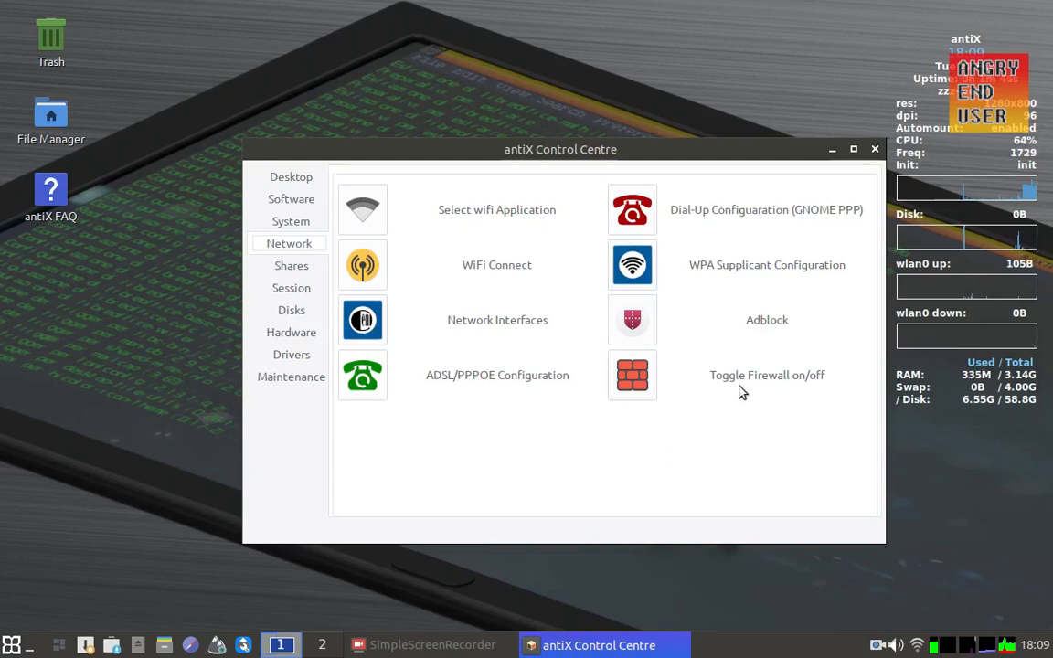
left_click(635, 378)
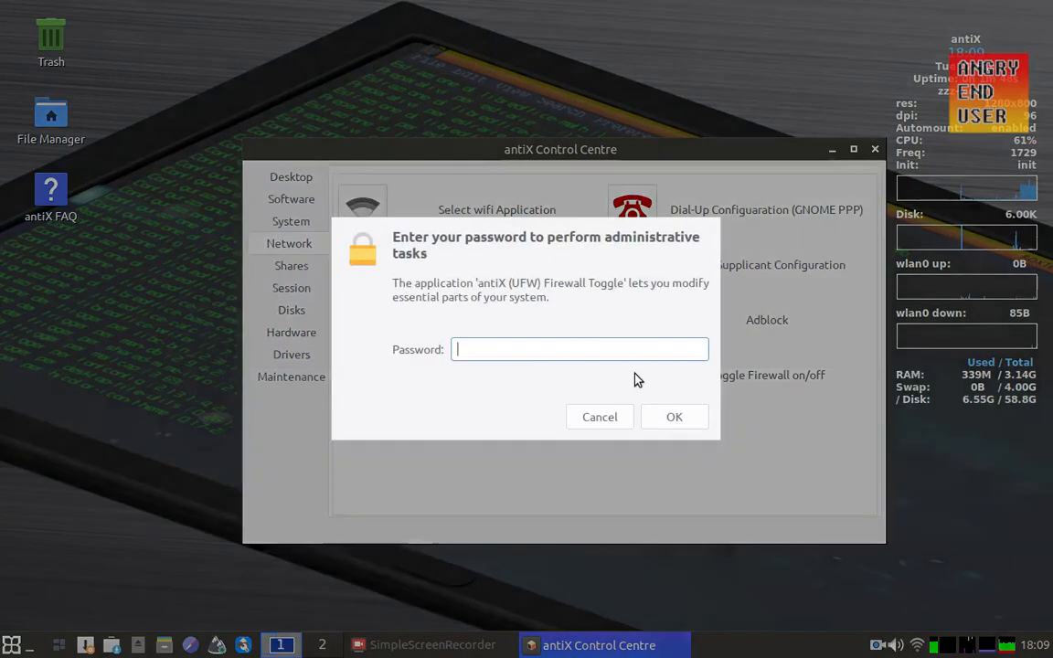
type("••••••••")
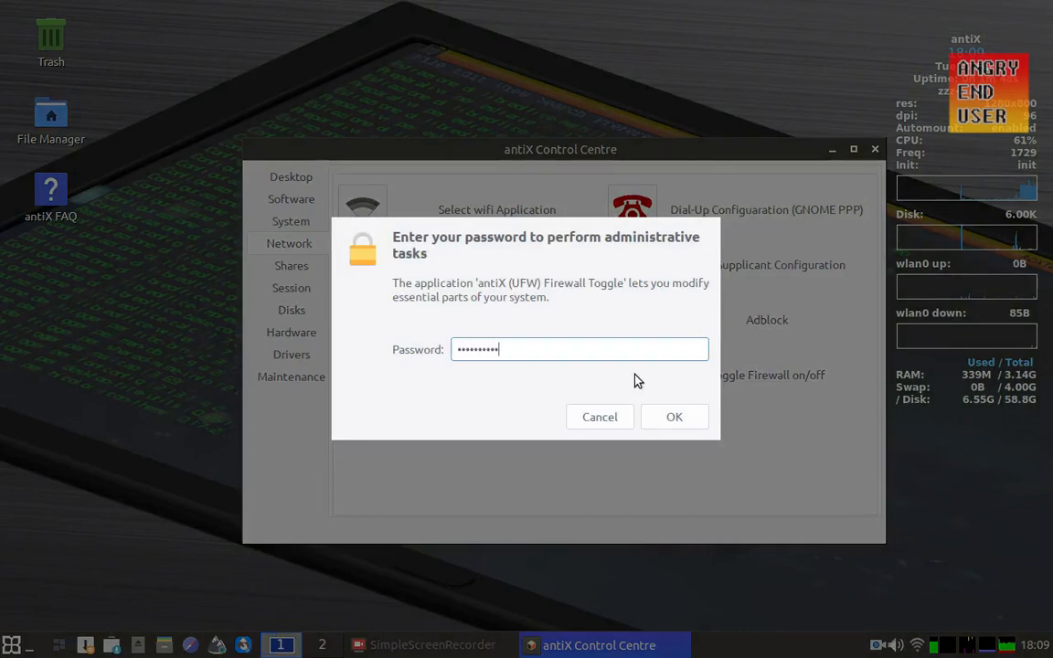
key("Return")
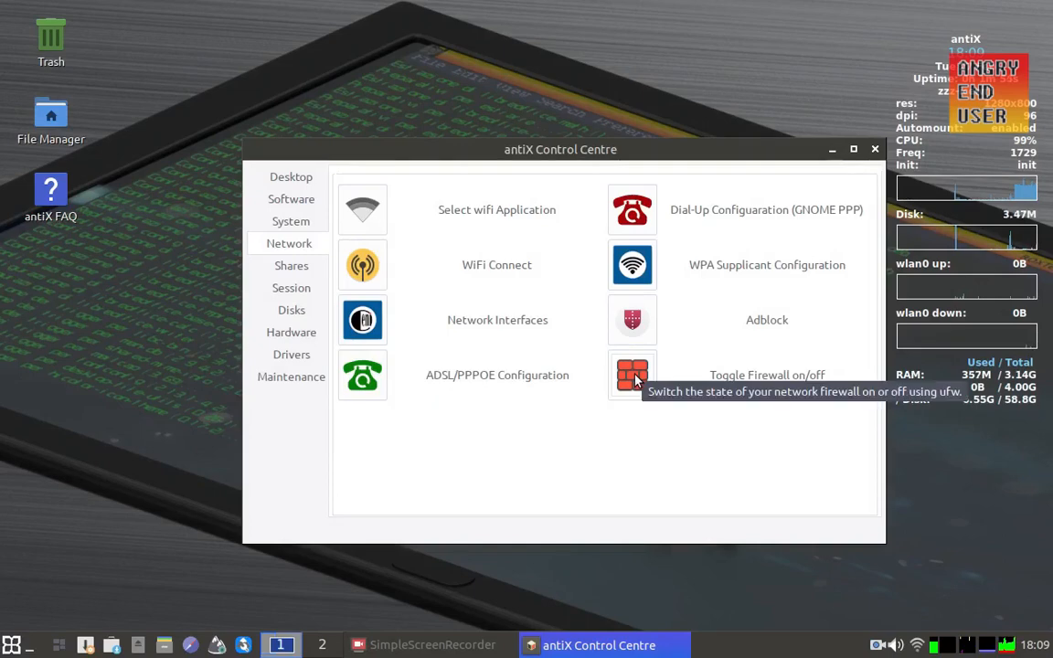
left_click(633, 375)
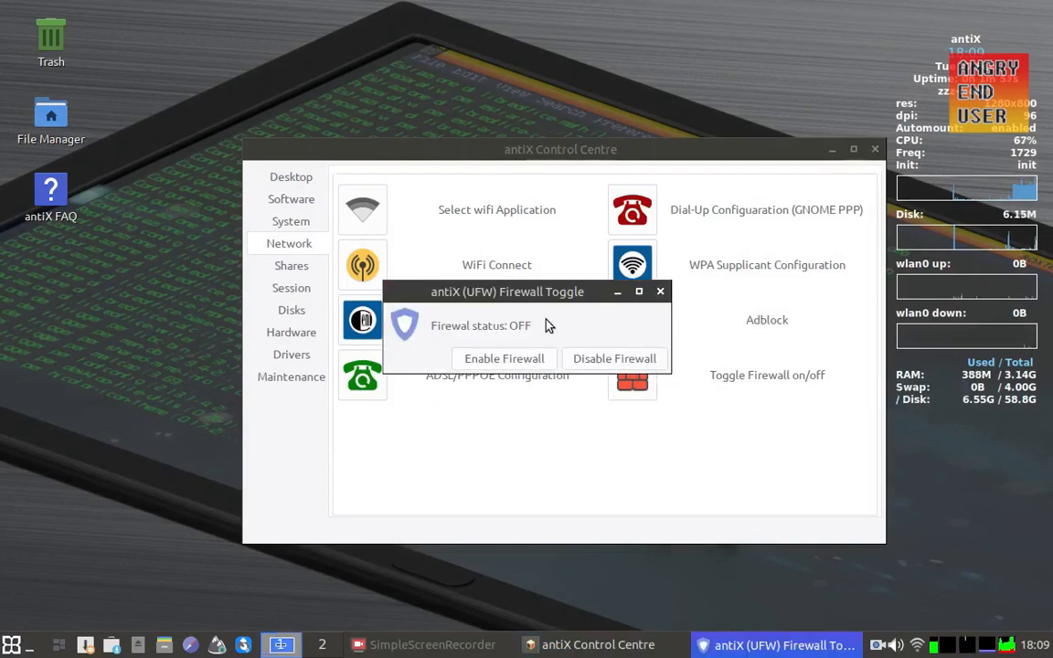
left_click(523, 364)
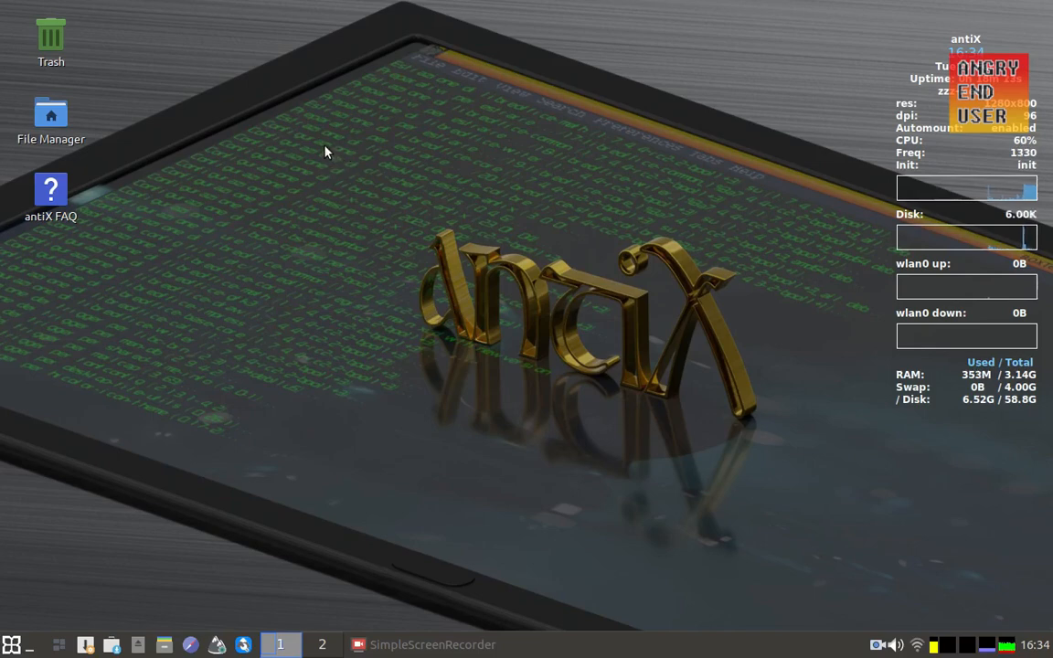
- Switch the desktop to Rox-IceWM via Desktop > Other Desktops
right_click(325, 151)
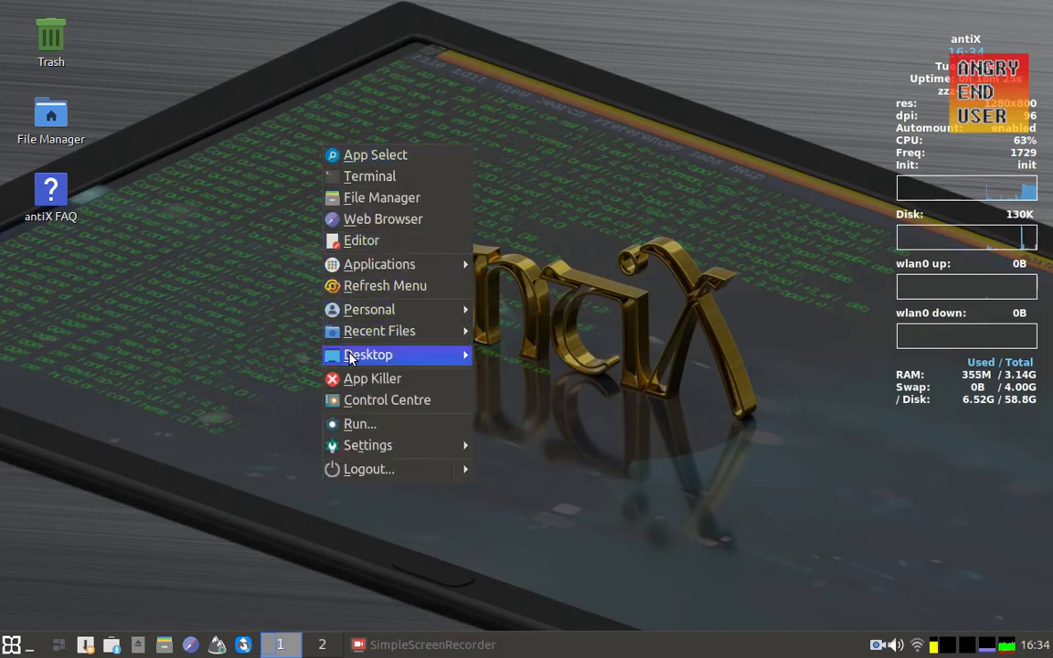
mouse_move(350, 357)
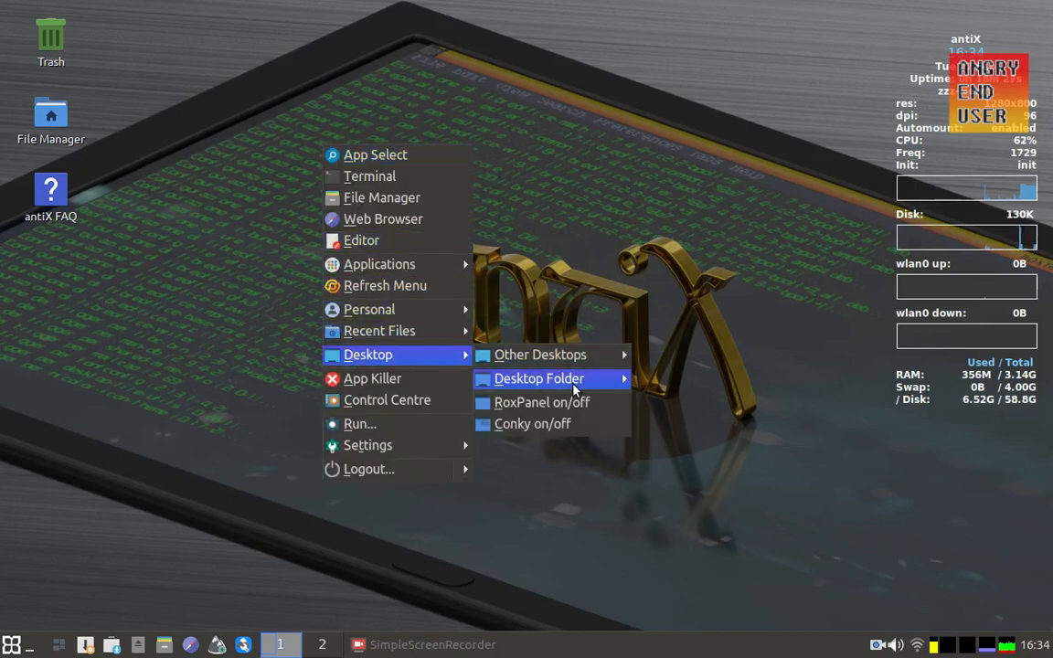
mouse_move(533, 357)
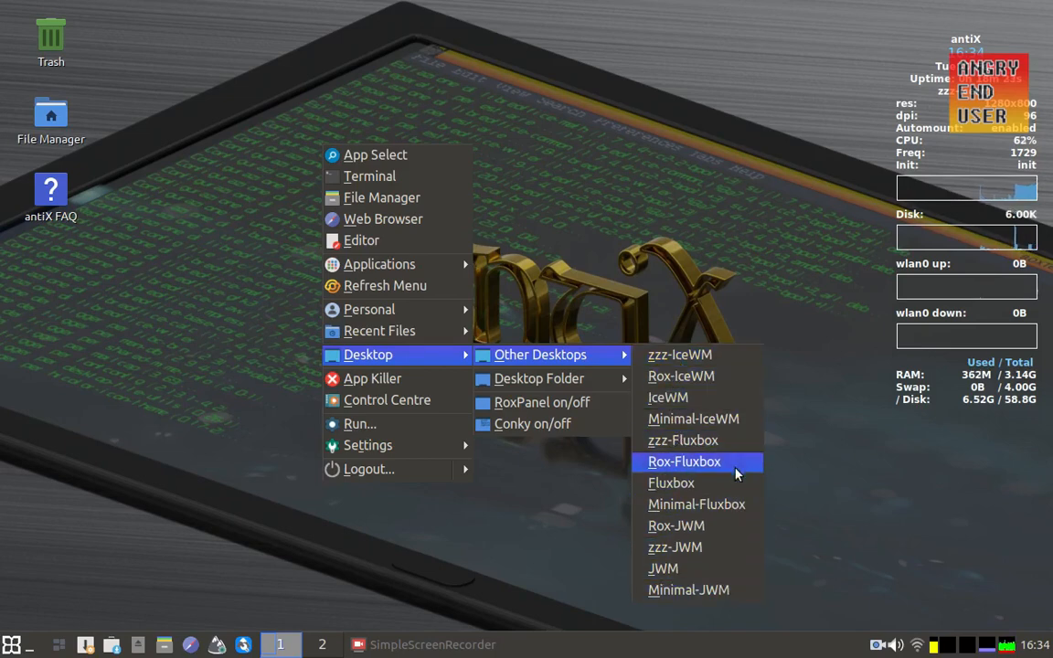
left_click(737, 384)
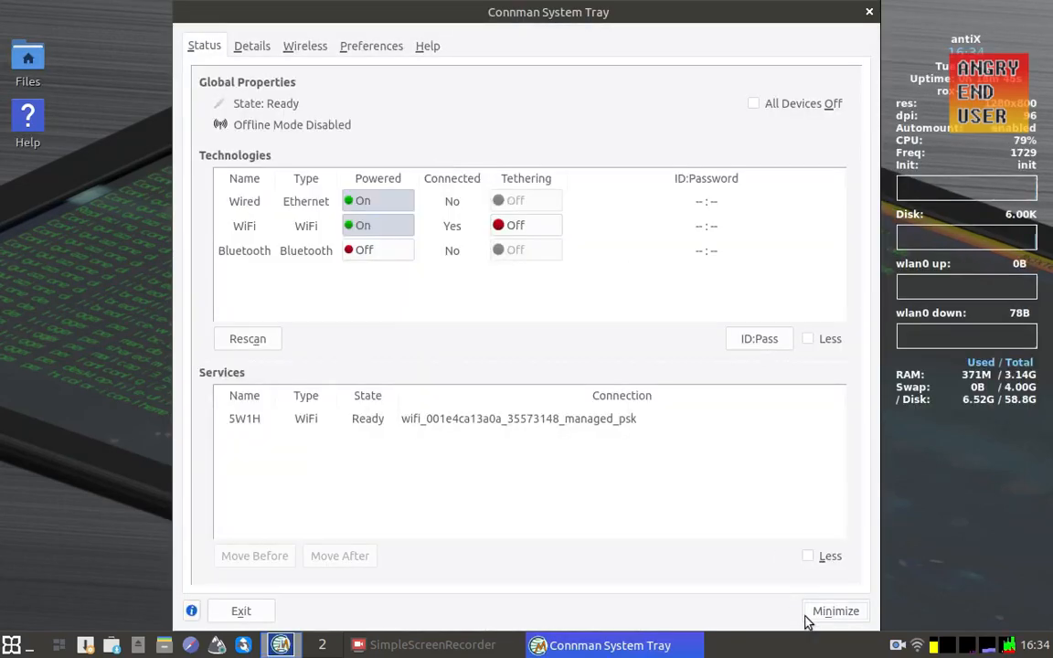
- Minimize the network window, browse the home folder's Music folder in ROX-Filer, then close it
left_click(814, 616)
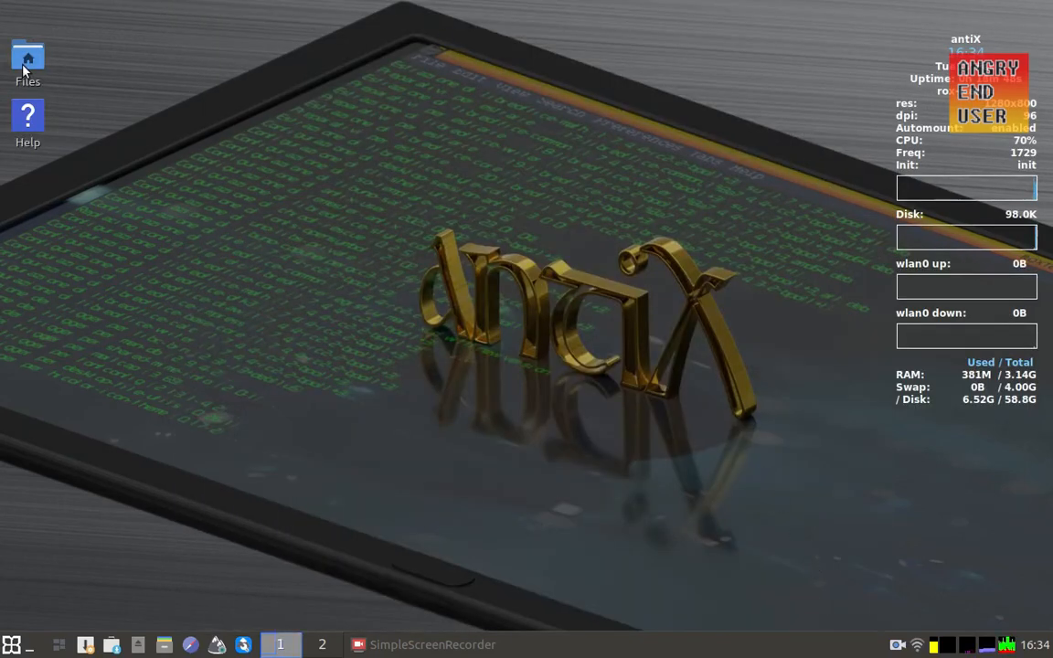
left_click(23, 67)
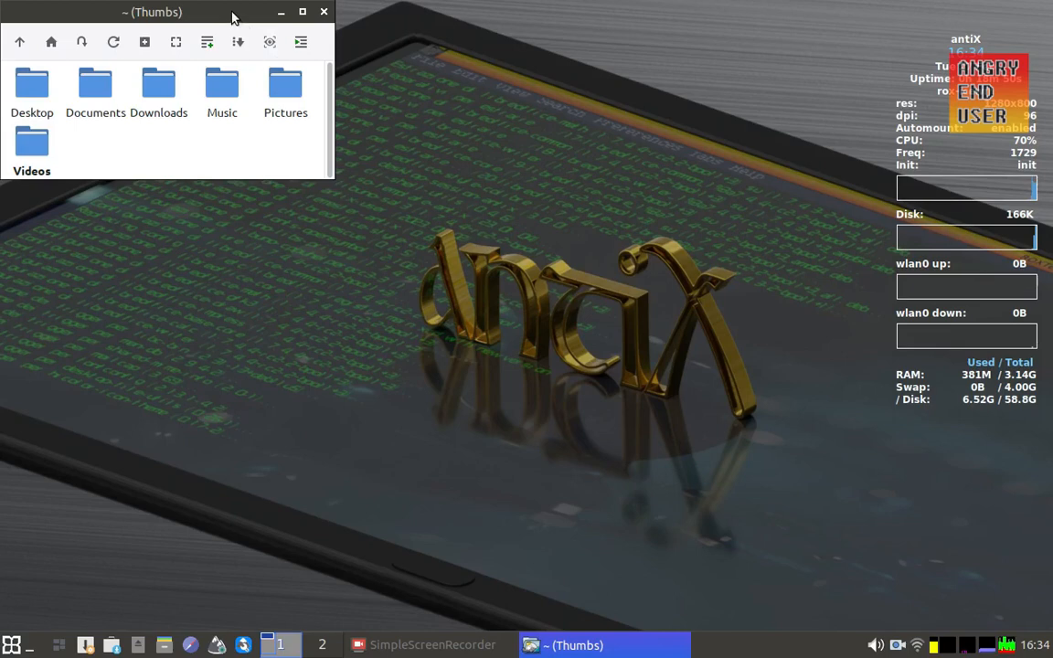
left_click_drag(232, 19, 484, 114)
left_click_drag(586, 274, 853, 518)
left_click(474, 183)
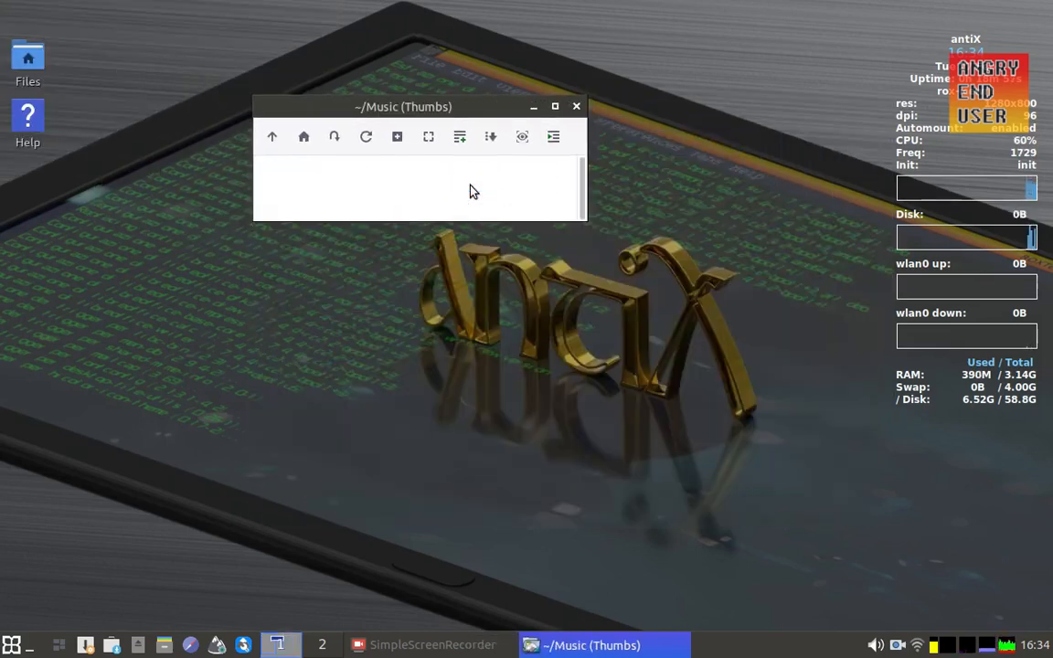
left_click(271, 136)
left_click(576, 107)
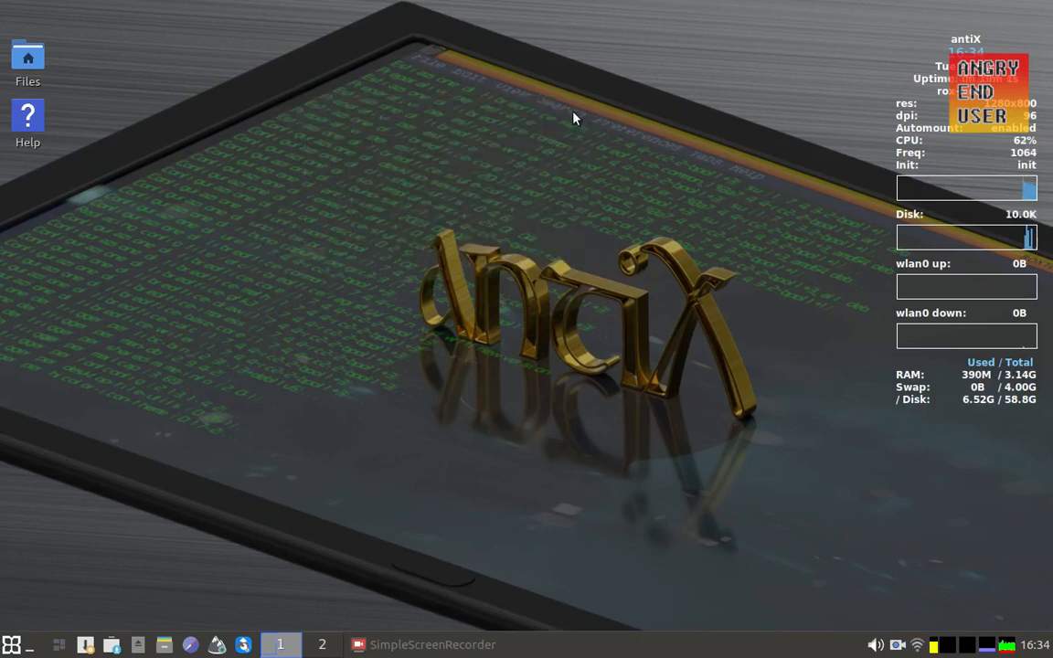
- Switch the desktop session to zzz-Fluxbox from Other Desktops
right_click(353, 122)
mouse_move(442, 329)
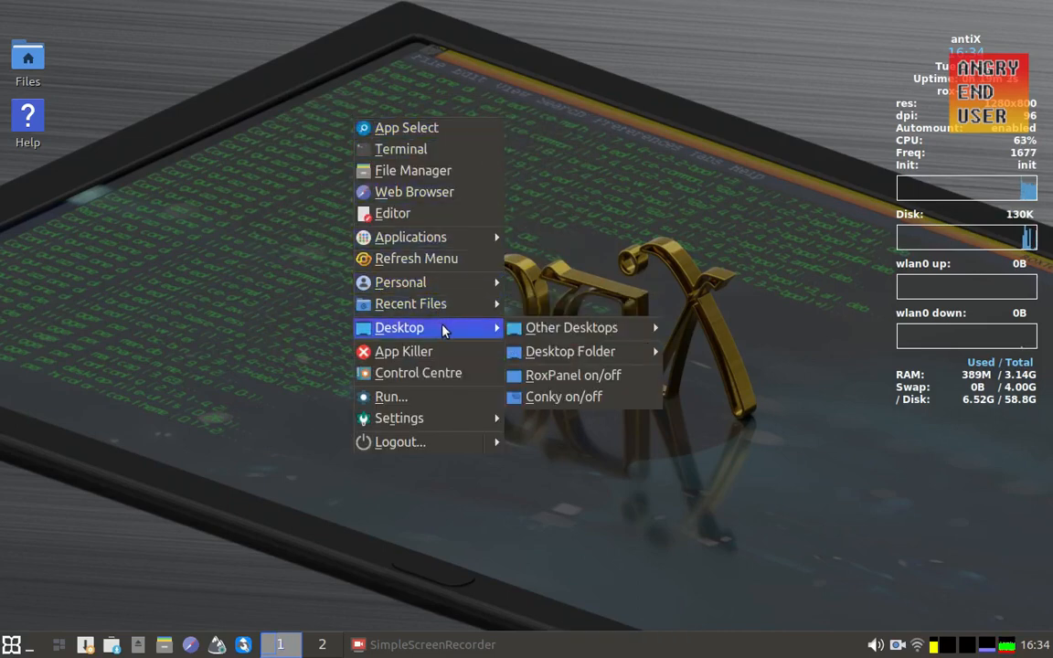
mouse_move(566, 328)
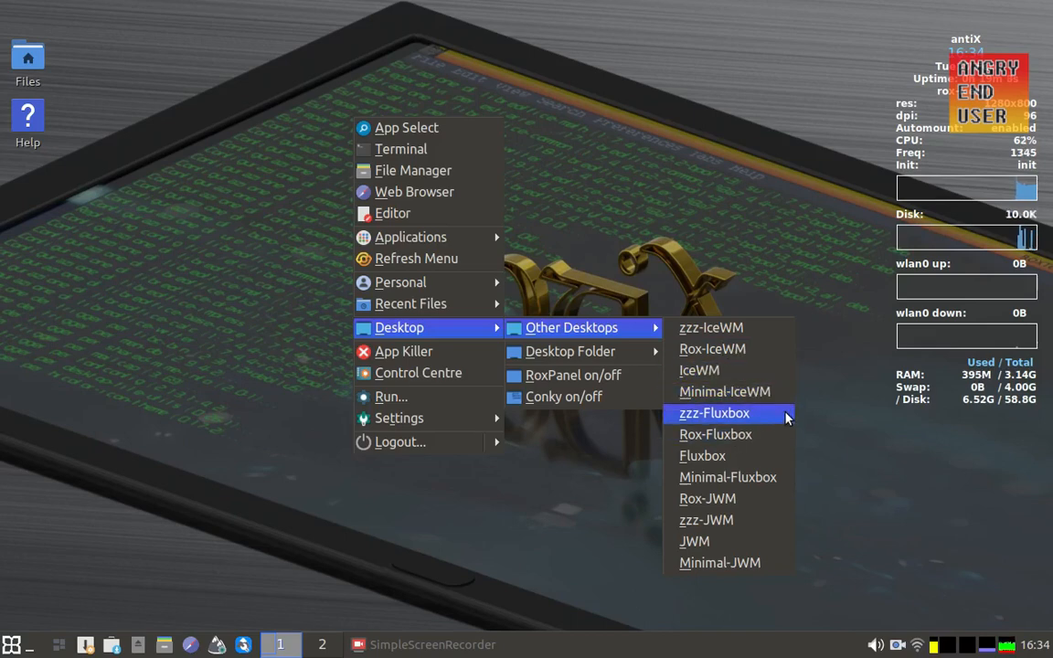
left_click(786, 417)
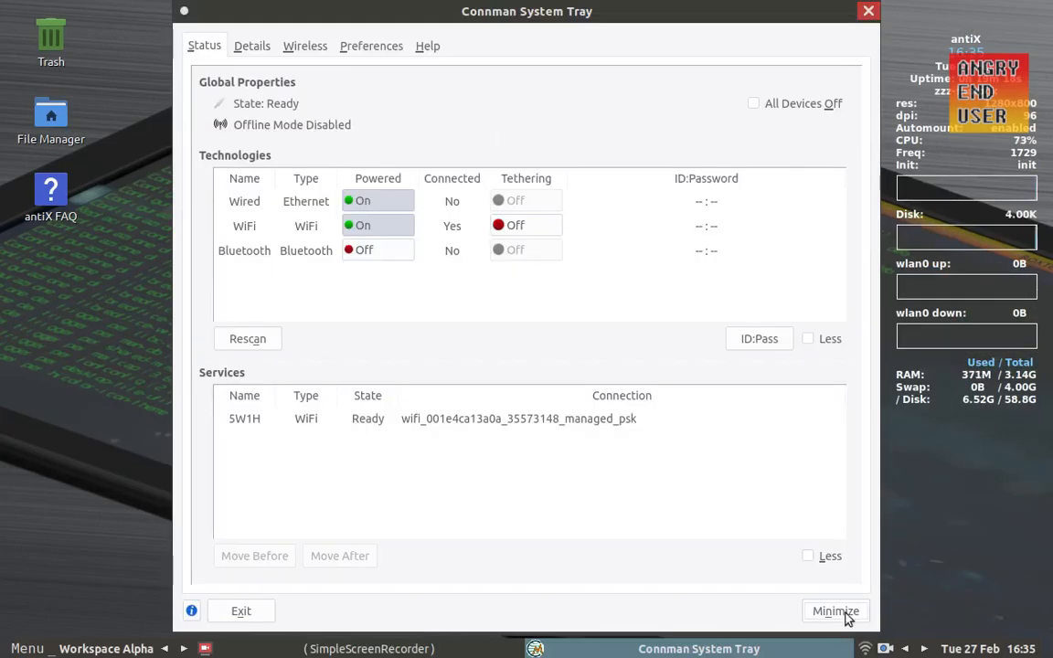
left_click(782, 615)
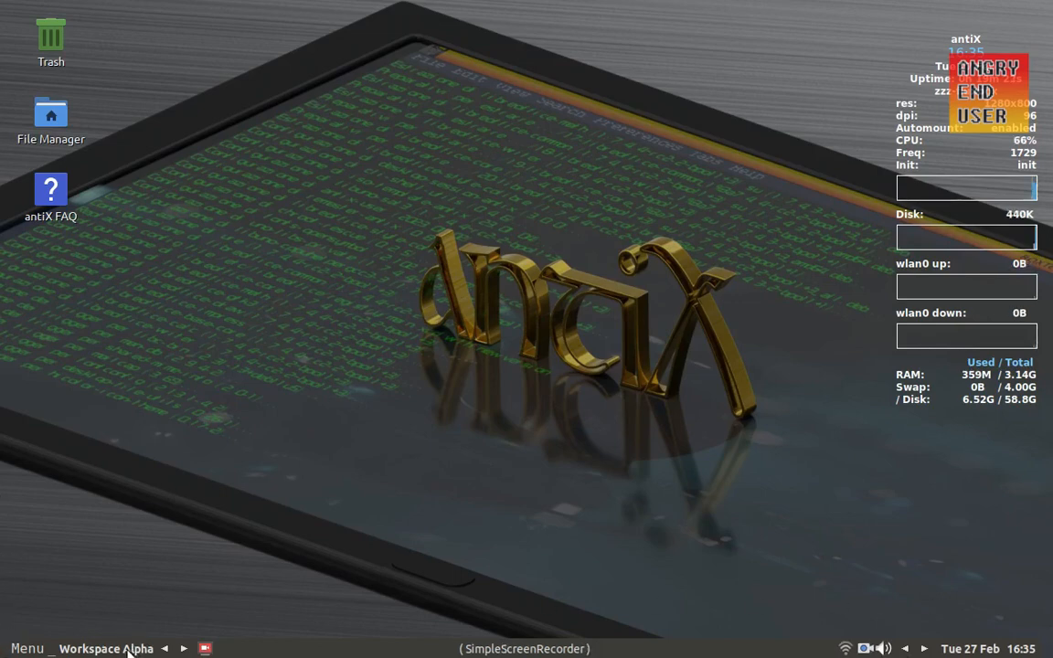
scroll(128, 649, "up", 1)
scroll(128, 650, "down", 1)
double_click(46, 106)
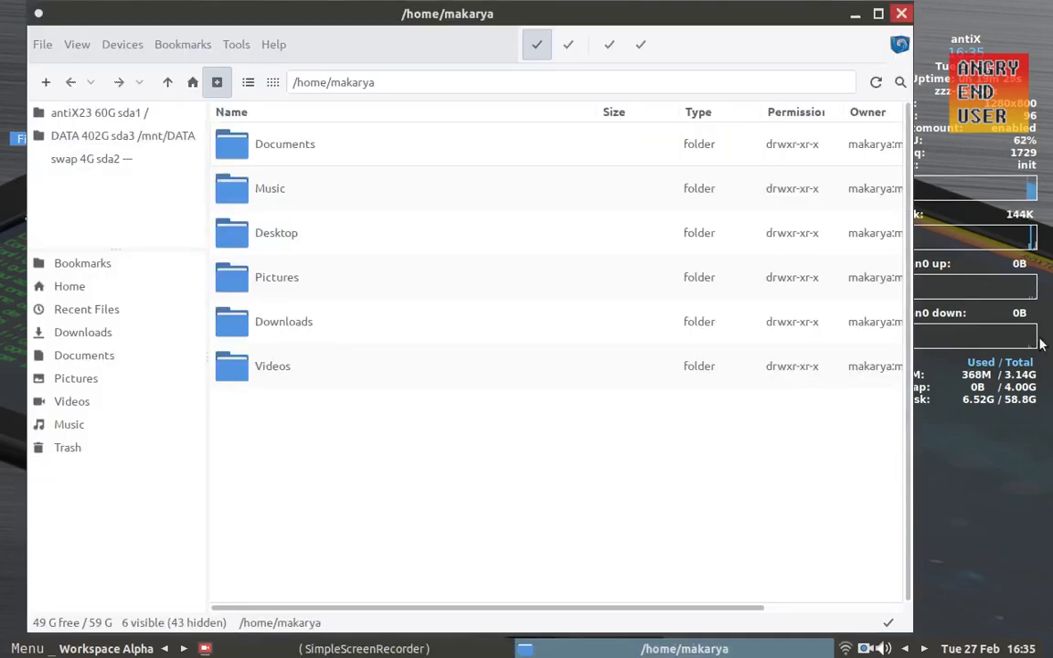
right_click(17, 578)
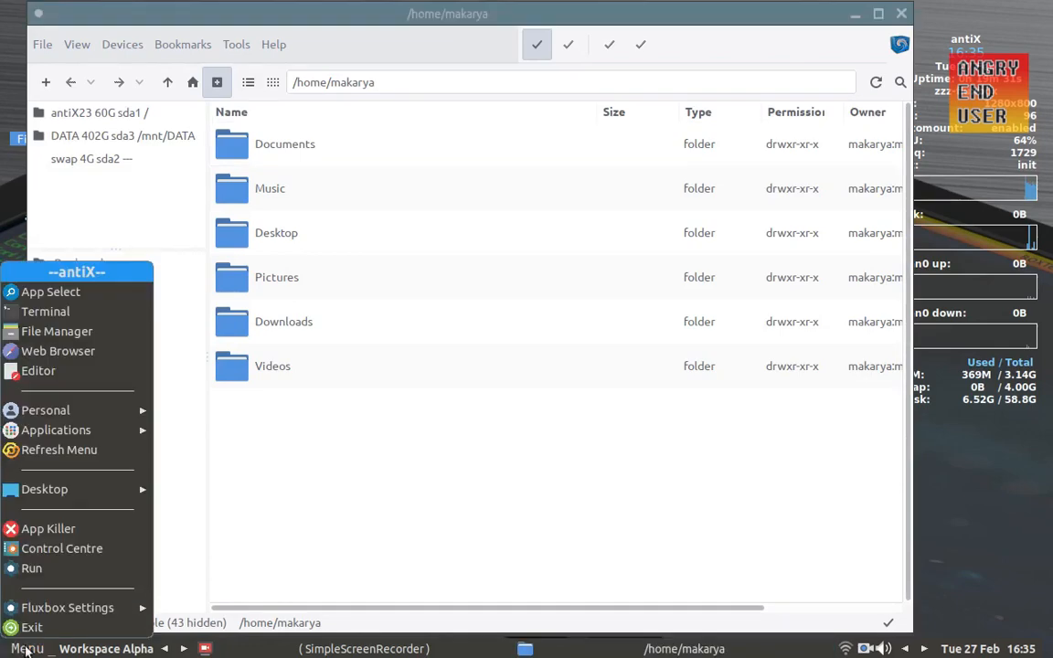
mouse_move(108, 416)
mouse_move(210, 469)
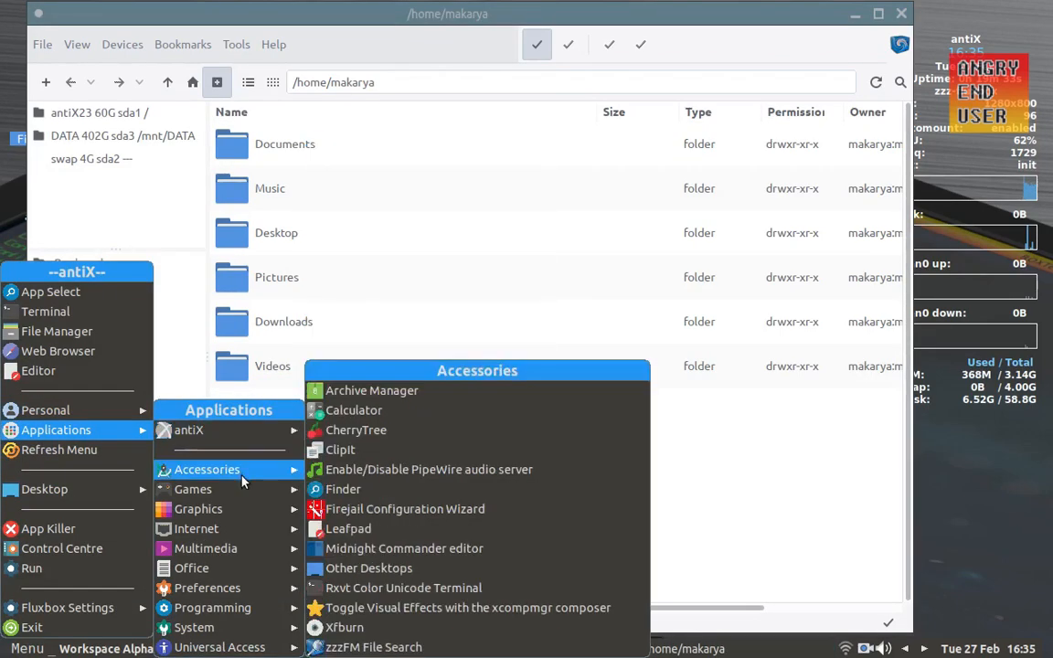
left_click(408, 417)
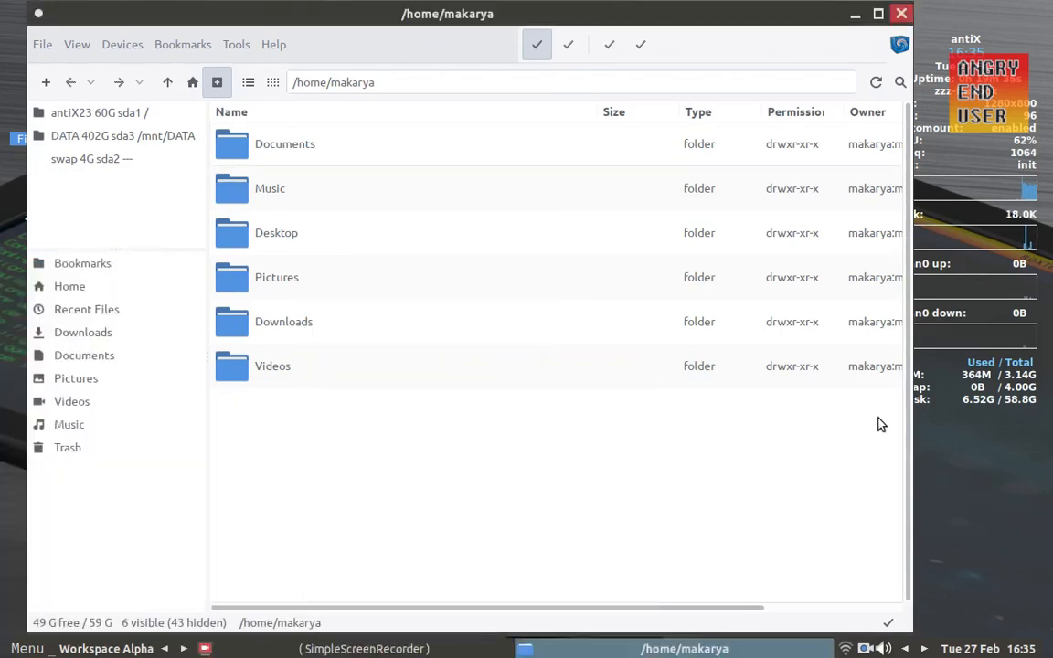
left_click(904, 648)
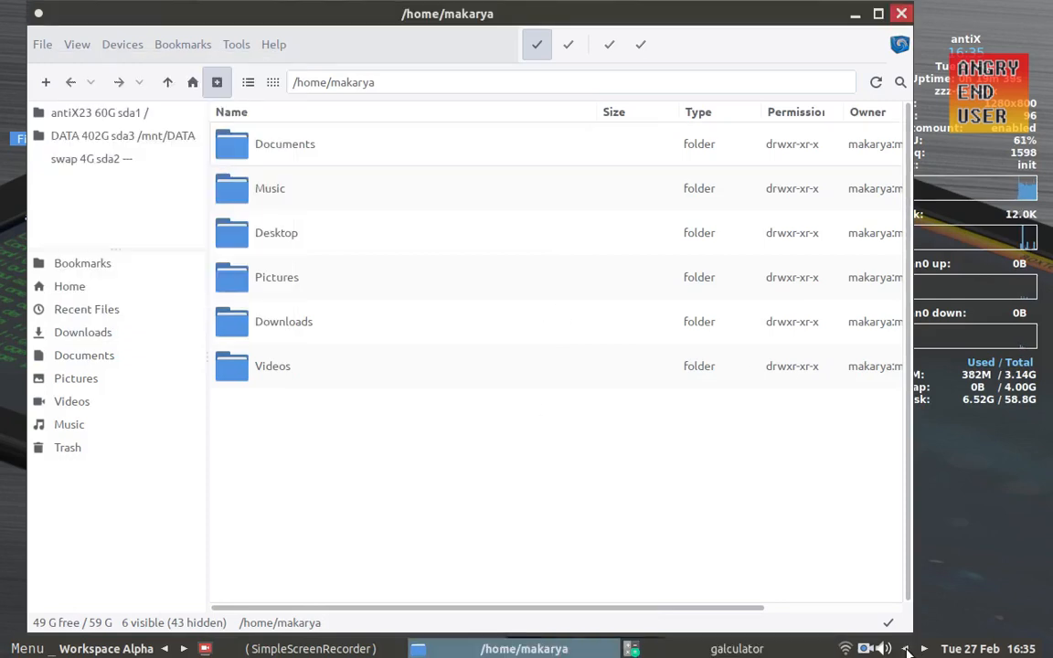
left_click(923, 649)
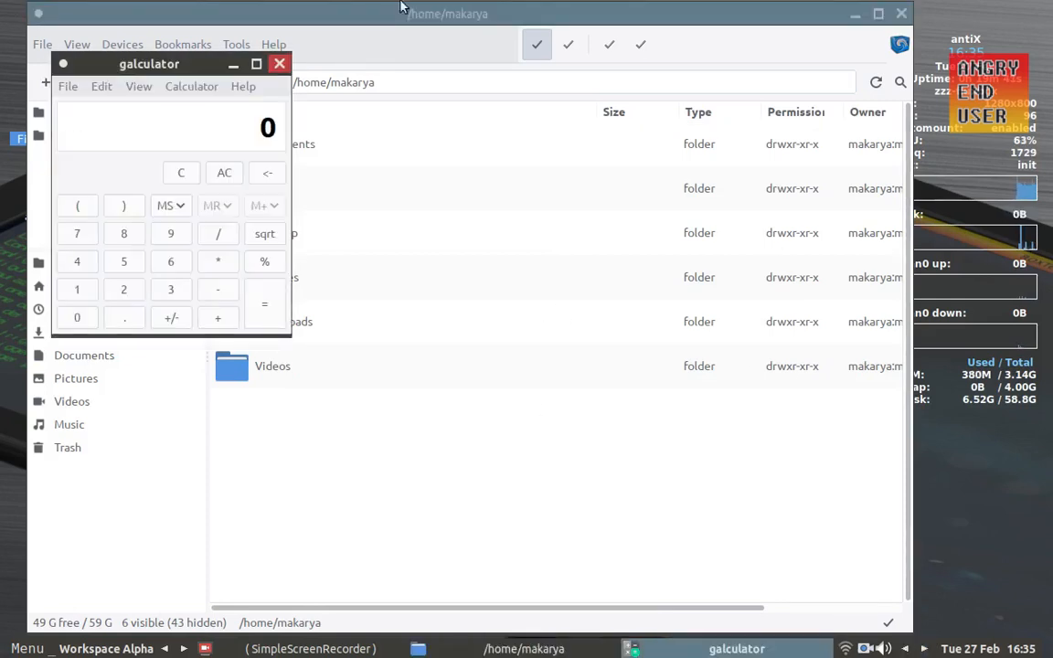
left_click(279, 65)
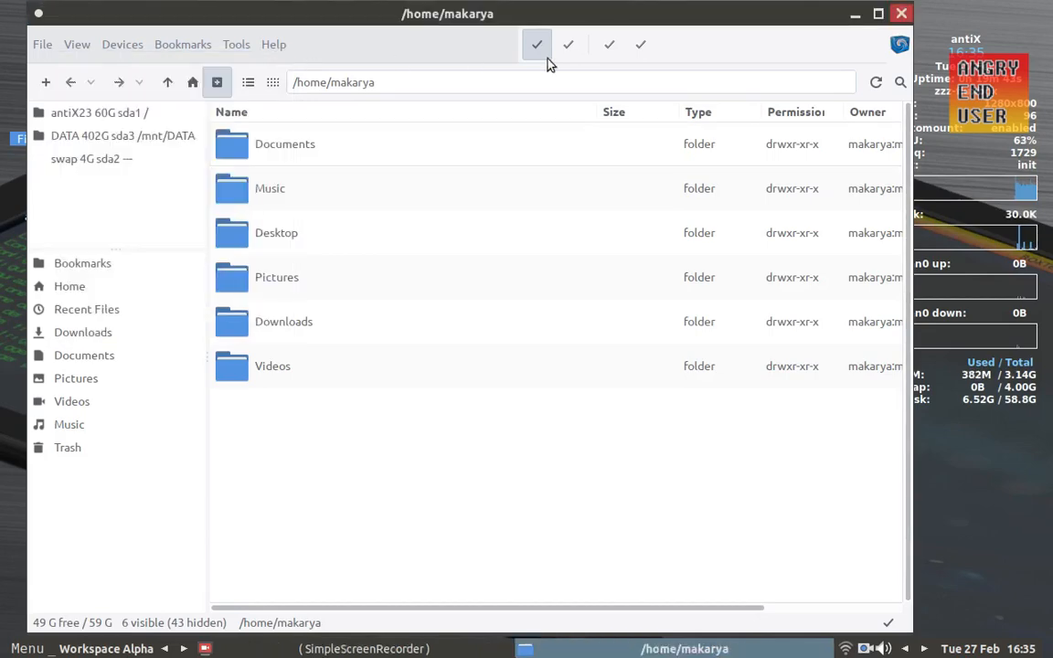
left_click(900, 14)
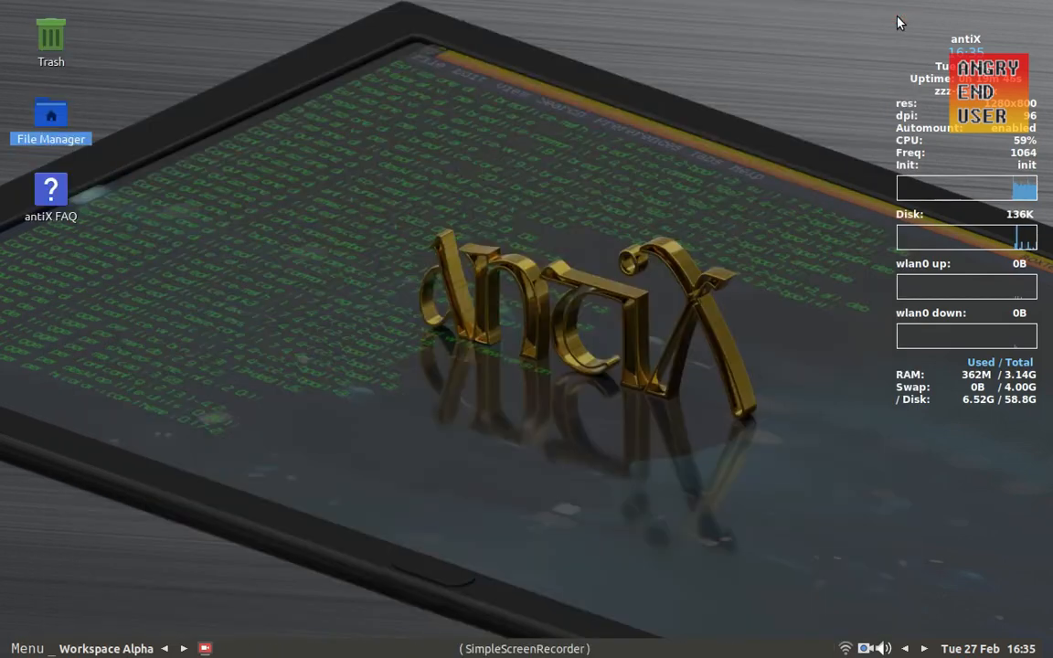
- Switch to zzz-JWM via Other Desktops, minimize the network tray window, and open the home folder
right_click(266, 130)
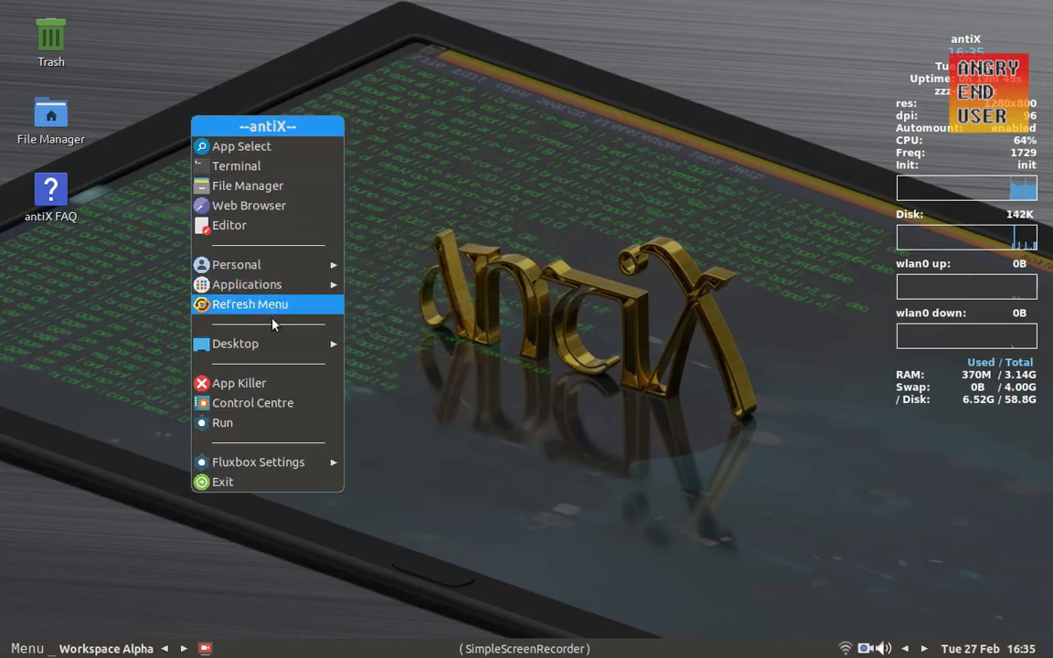
mouse_move(275, 344)
mouse_move(388, 343)
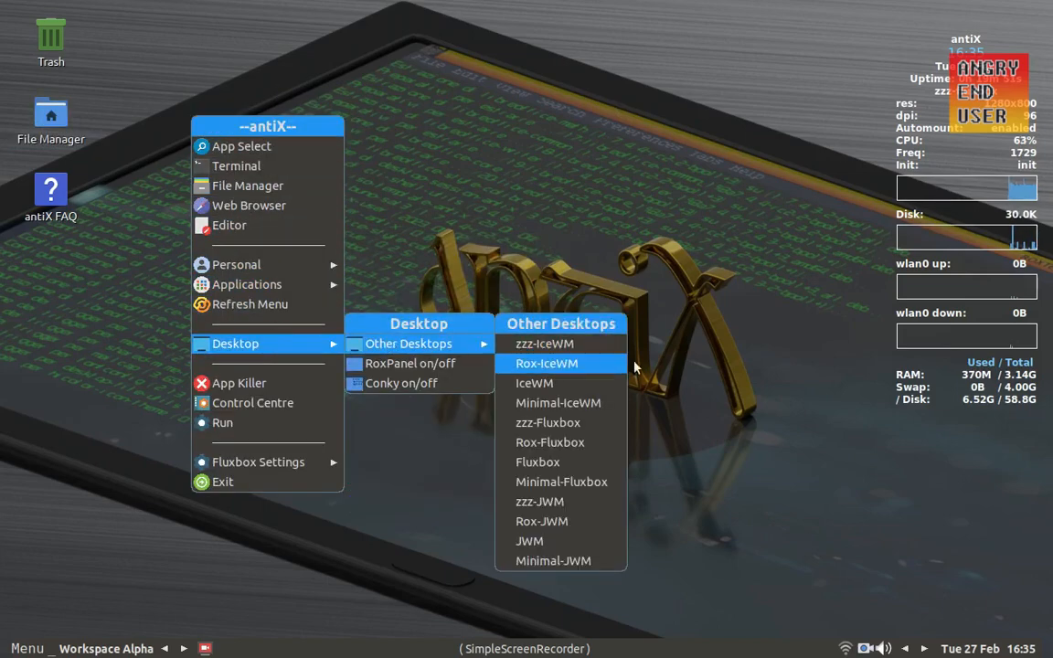
left_click(593, 502)
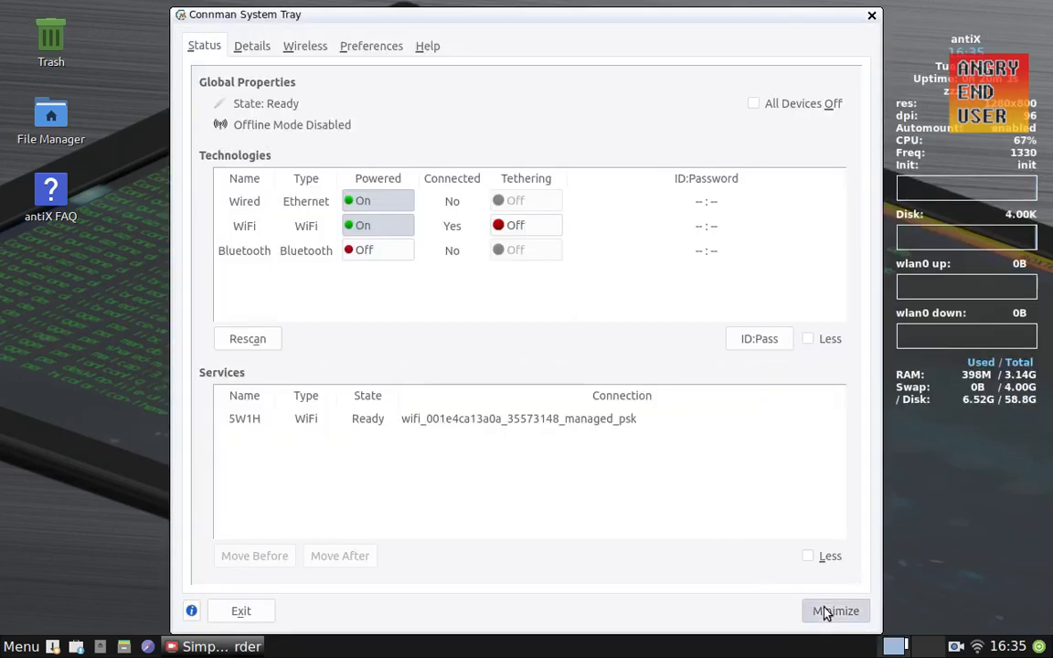
left_click(825, 608)
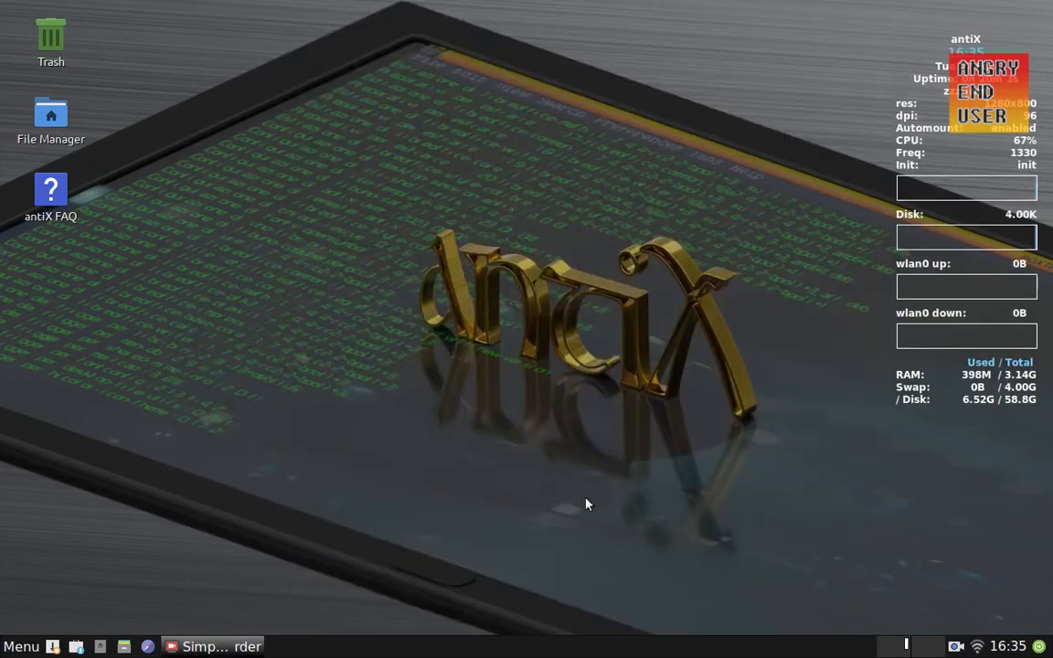
double_click(51, 117)
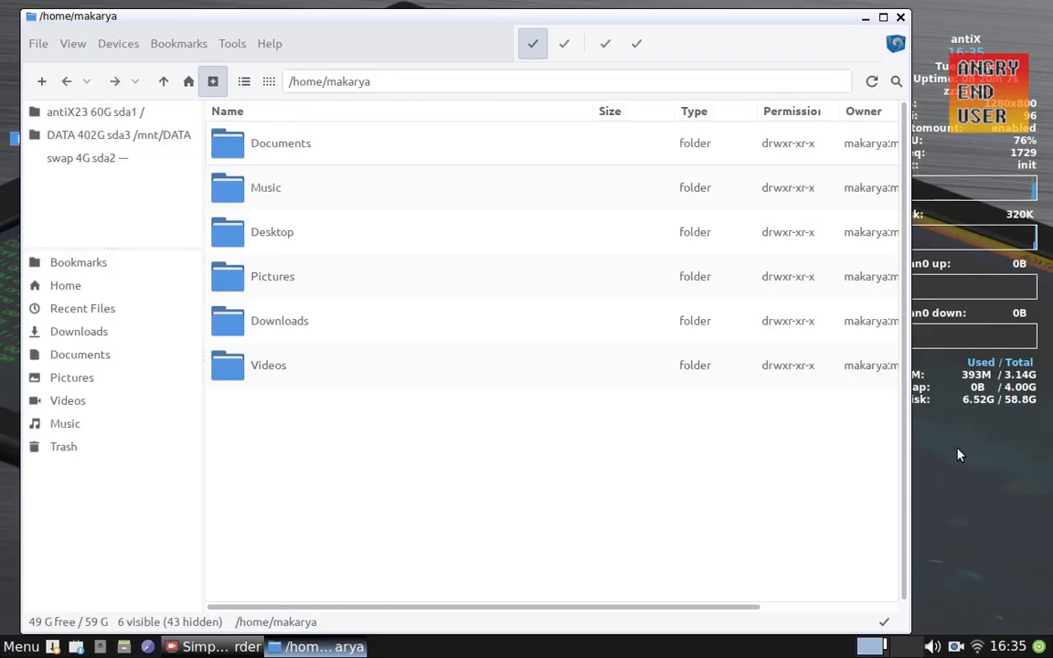
- Launch the Calculator from Applications > Accessories
left_click(337, 650)
left_click(337, 651)
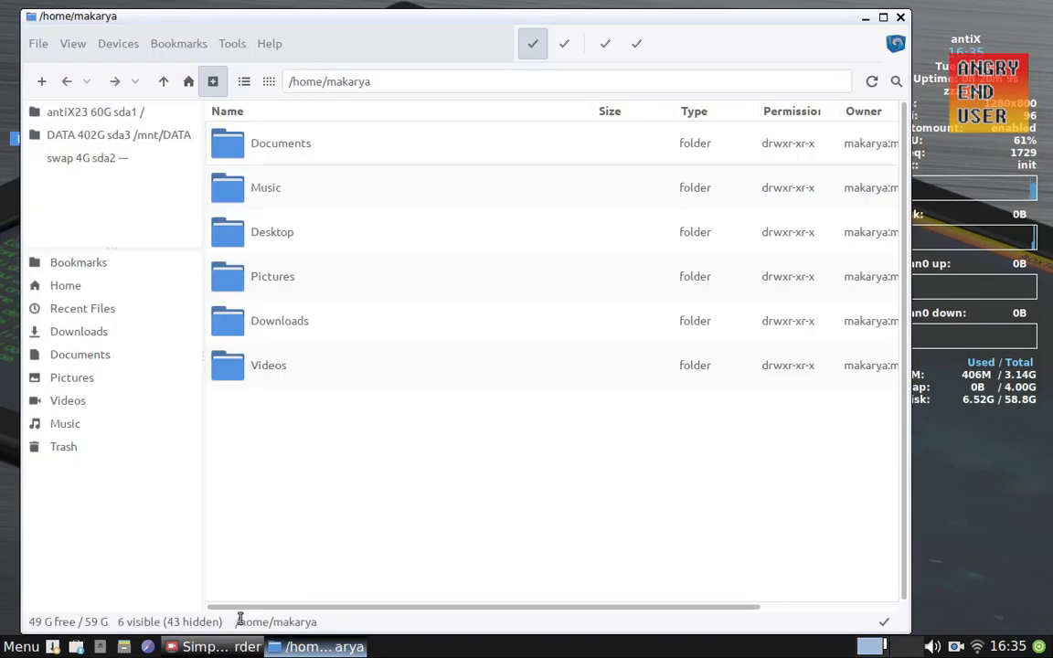
left_click(20, 646)
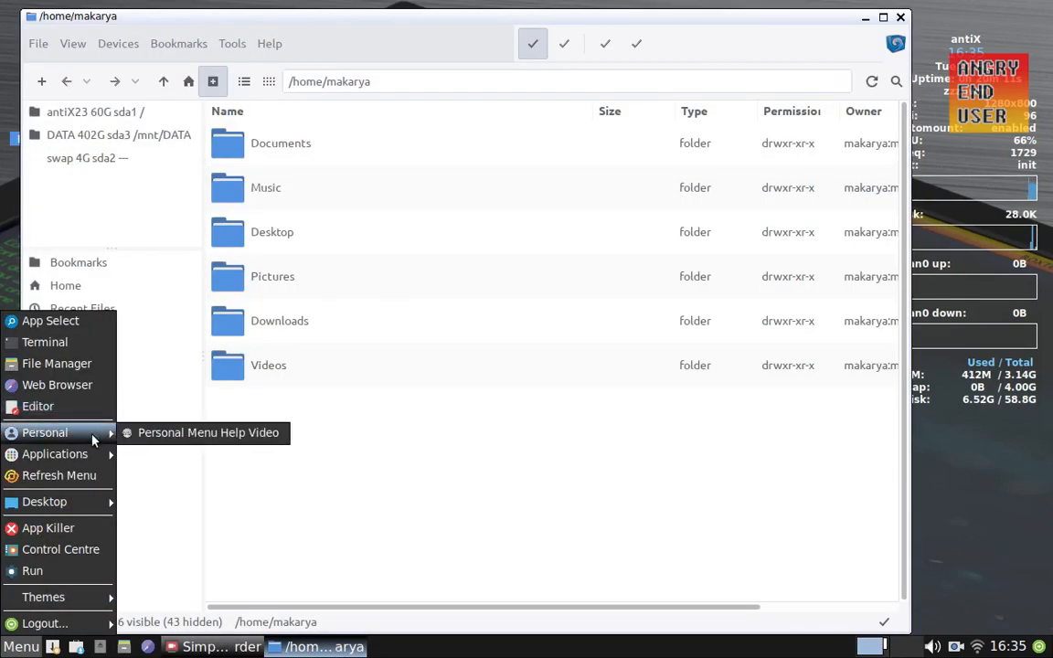
mouse_move(64, 453)
mouse_move(201, 466)
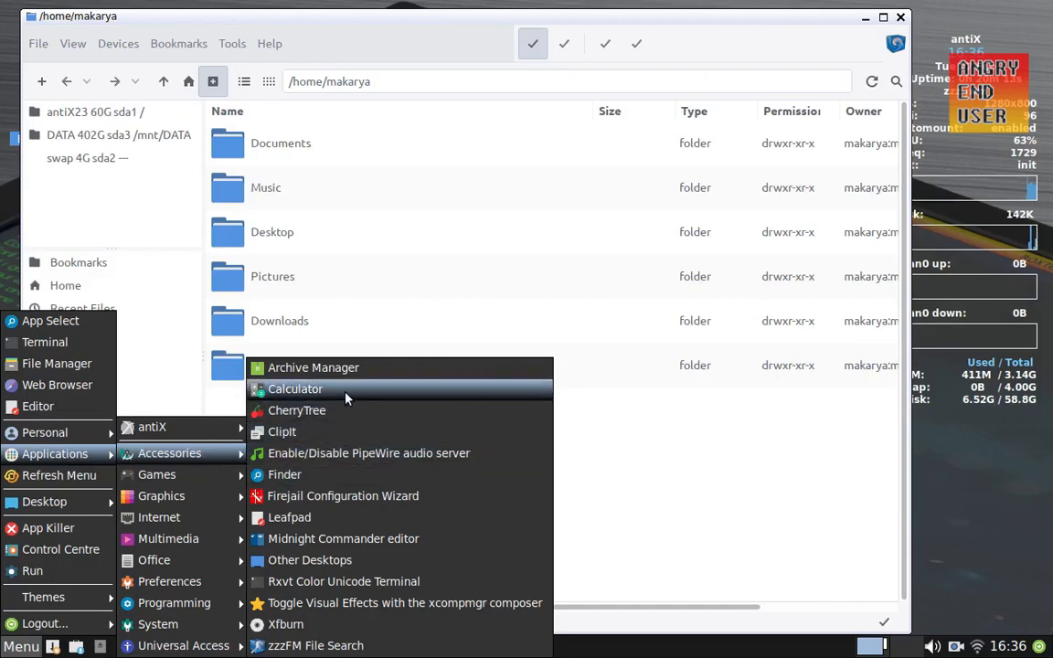
left_click(345, 391)
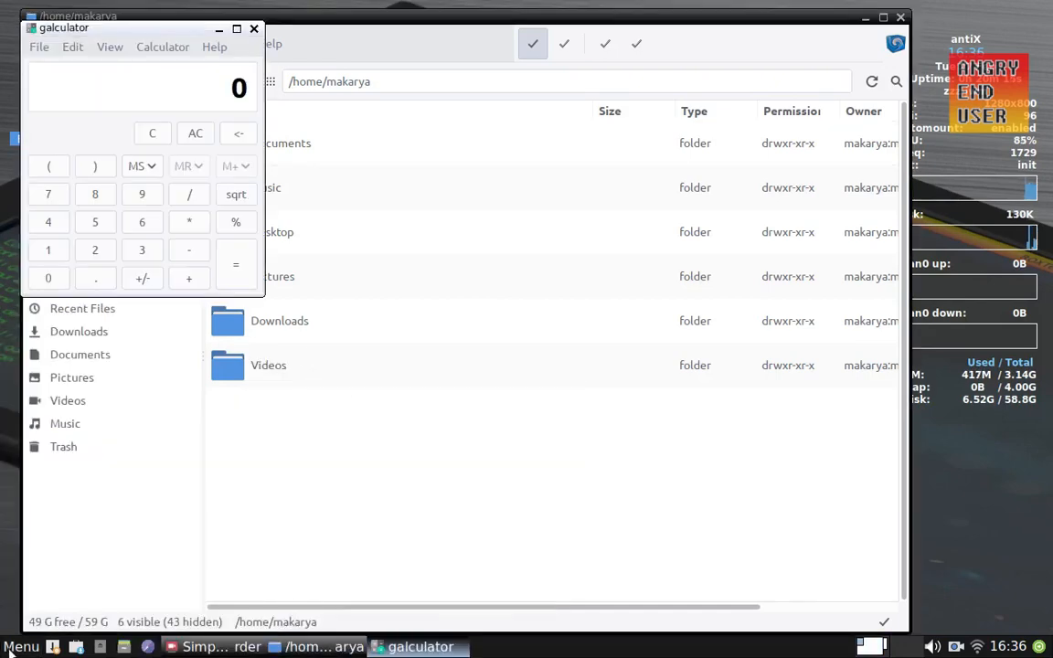
- Launch Archive Manager from Applications > Accessories and move its window down and right
left_click(20, 646)
mouse_move(85, 444)
mouse_move(186, 453)
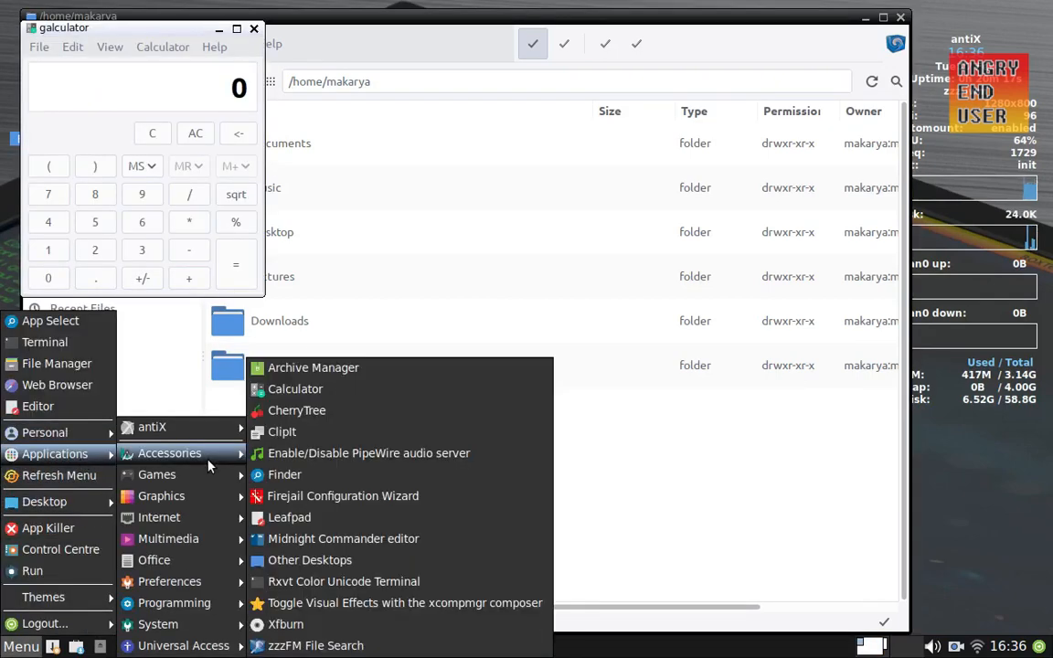
left_click(395, 376)
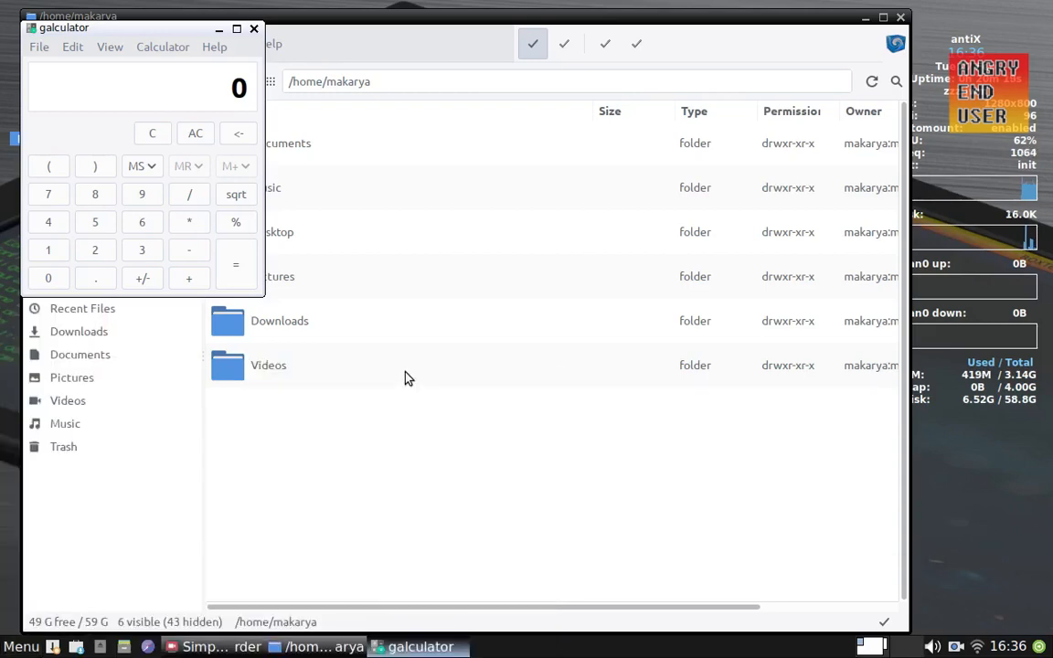
left_click_drag(272, 66, 646, 158)
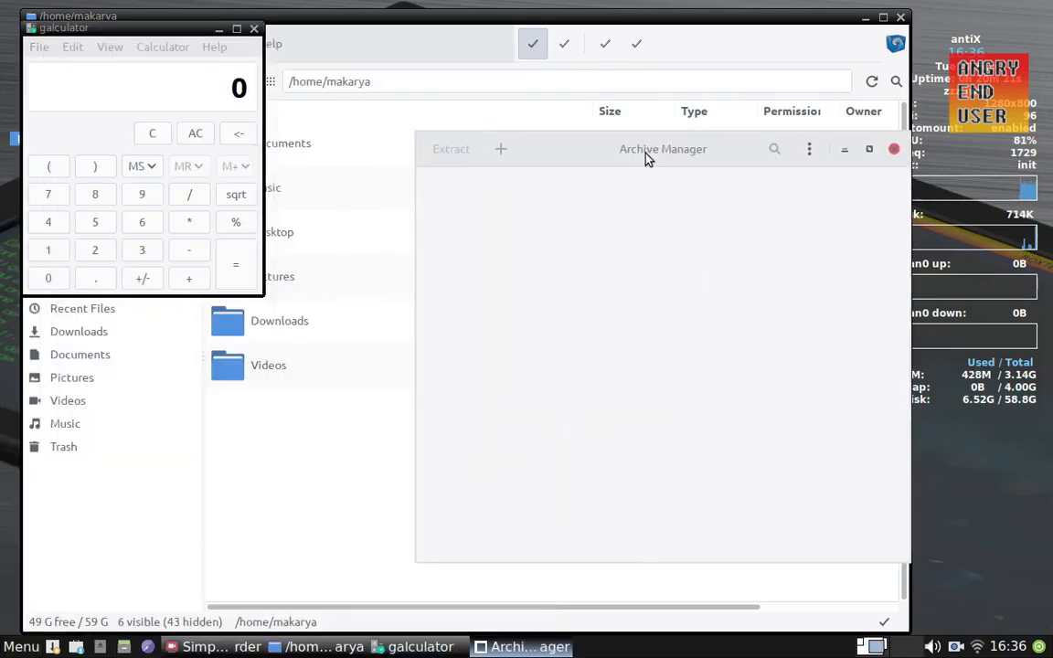
- Close Archive Manager, the calculator, and the zzzFM home folder window
left_click(149, 31)
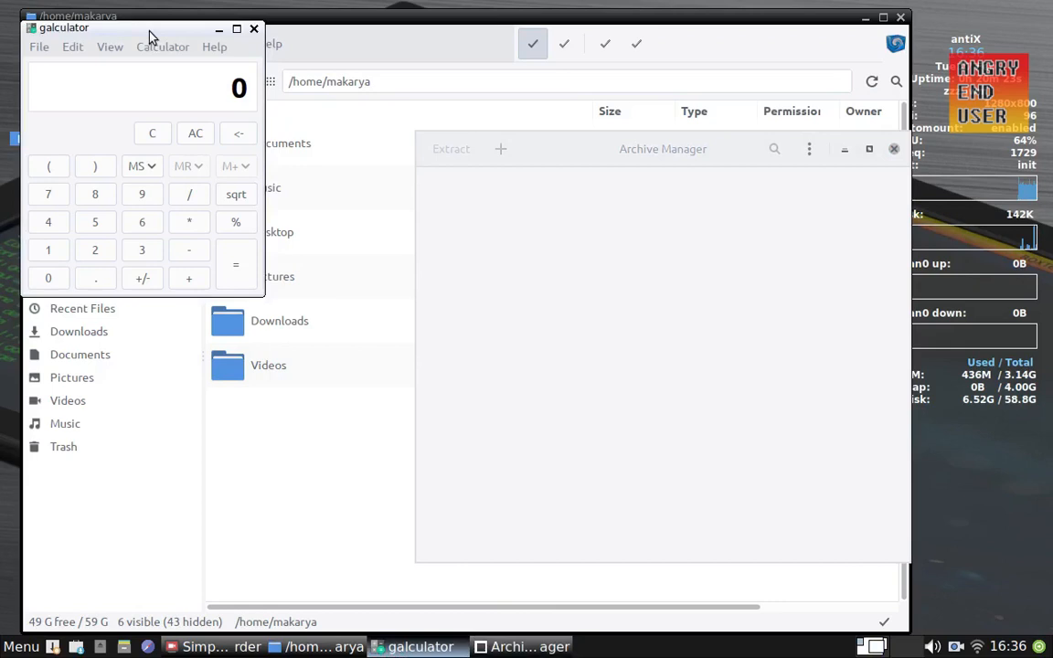
left_click(559, 161)
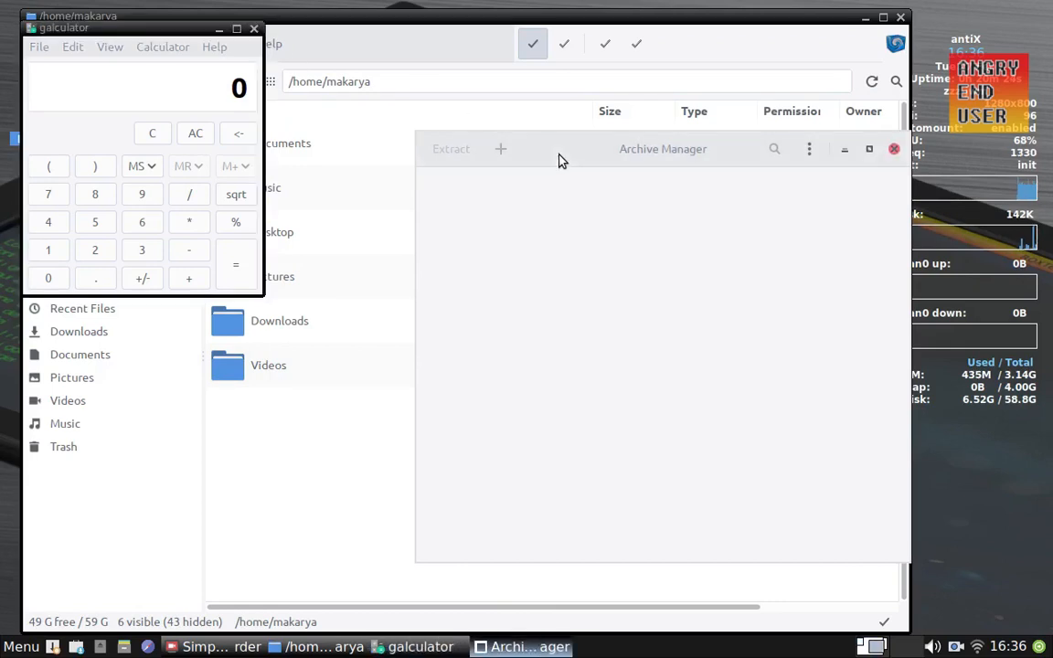
left_click(894, 149)
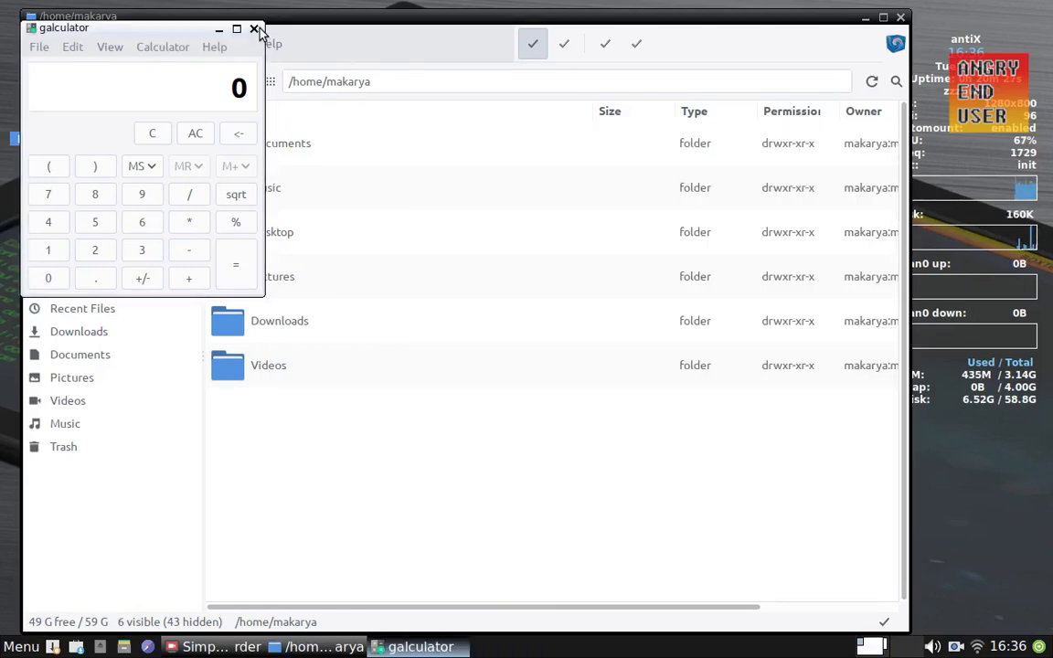
left_click(255, 29)
left_click(900, 16)
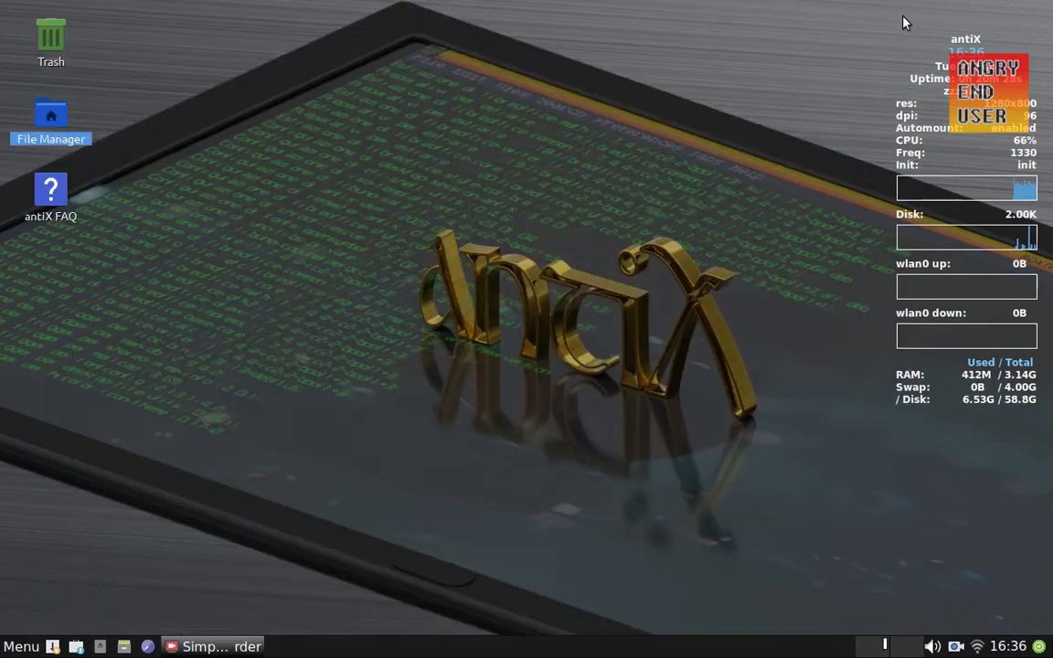
- Switch to the zzz-IceWM desktop via Other Desktops and minimize the Connman System Tray window
right_click(258, 167)
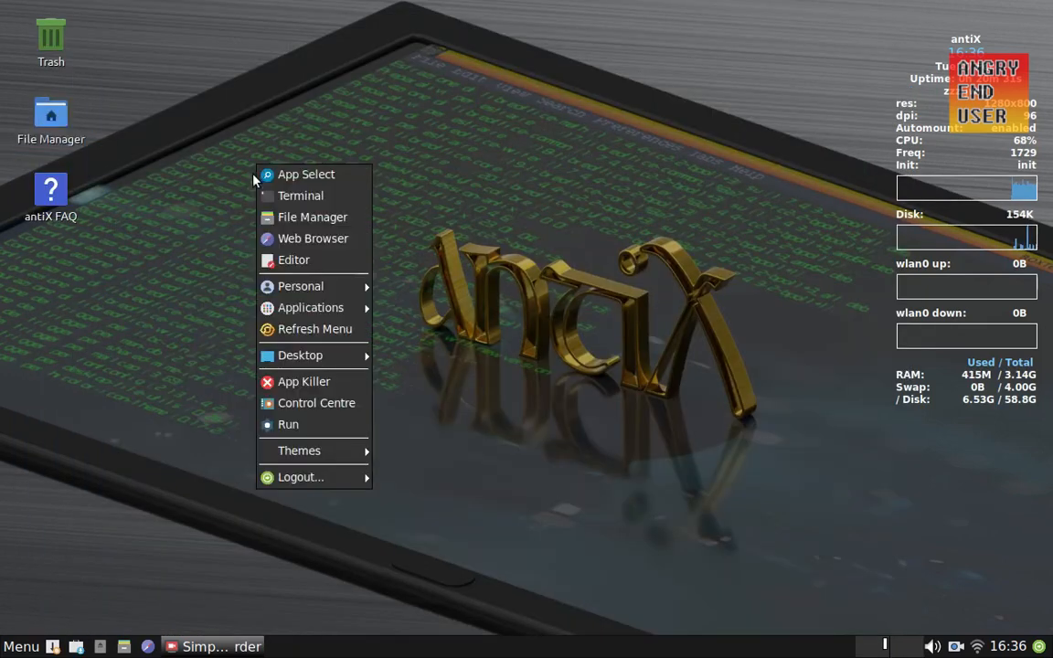
mouse_move(302, 354)
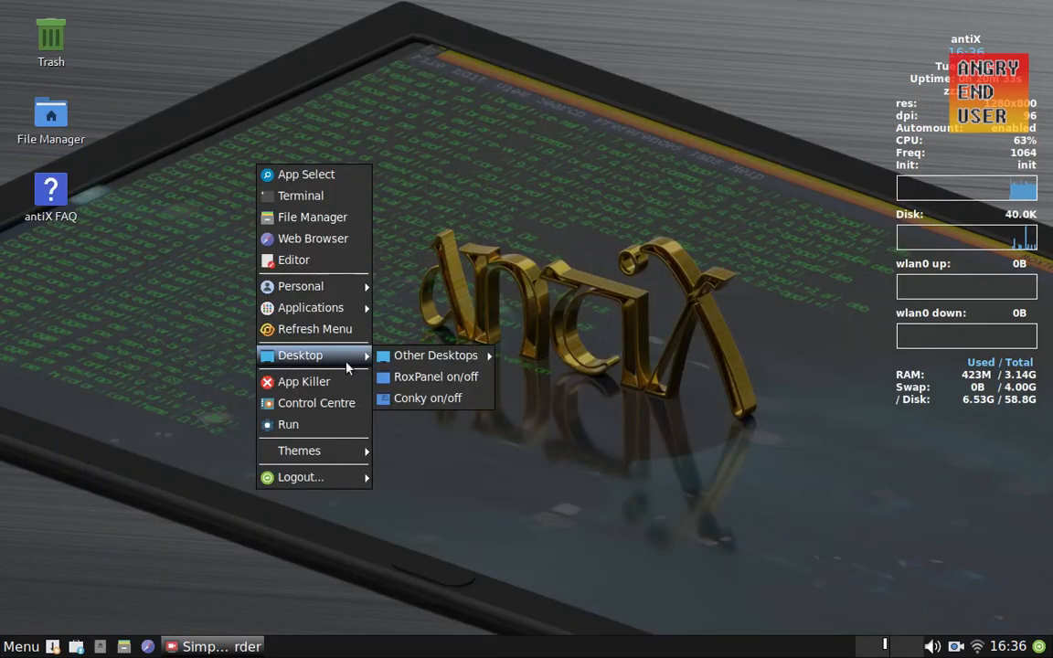
mouse_move(435, 354)
left_click(557, 360)
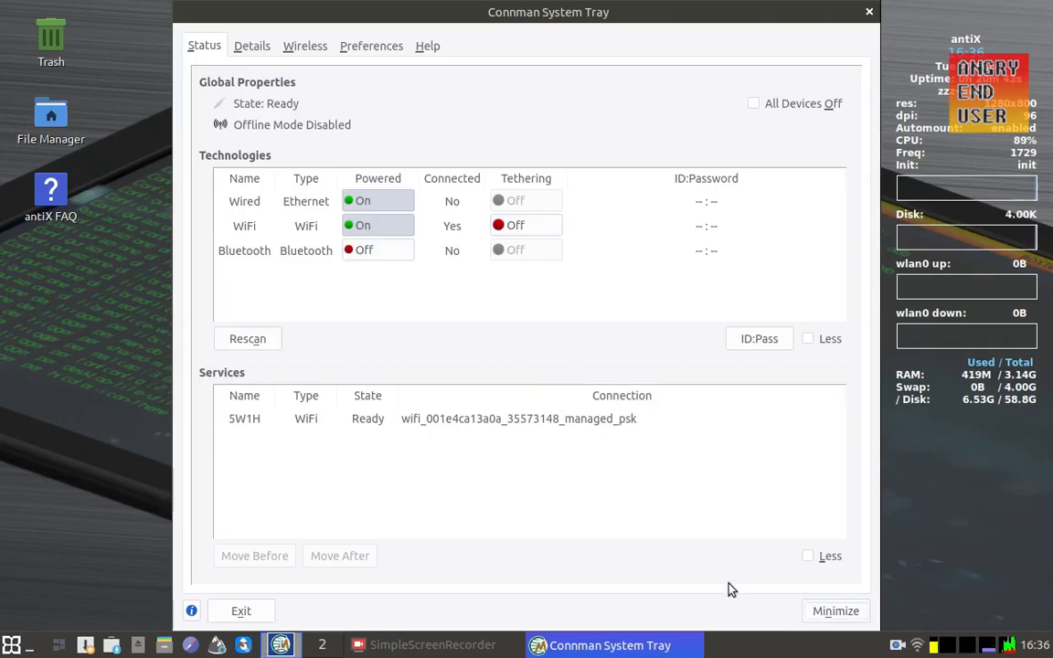
left_click(812, 612)
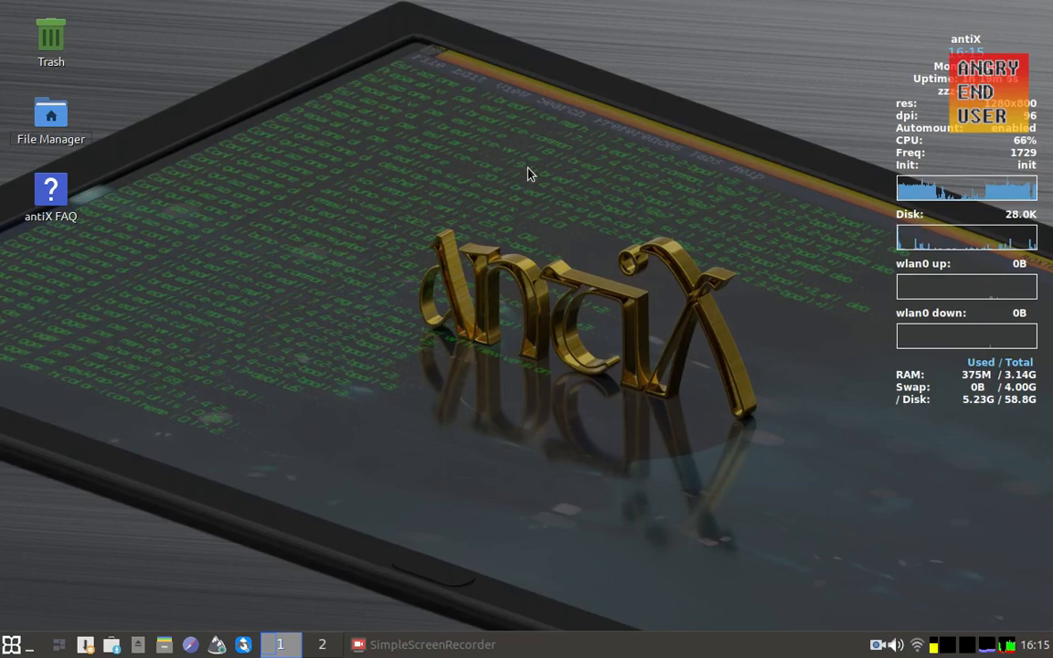
- Open zzzFM from the desktop to confirm the DATA partition sda3 isn't mounted, then close it
left_click(63, 119)
double_click(57, 117)
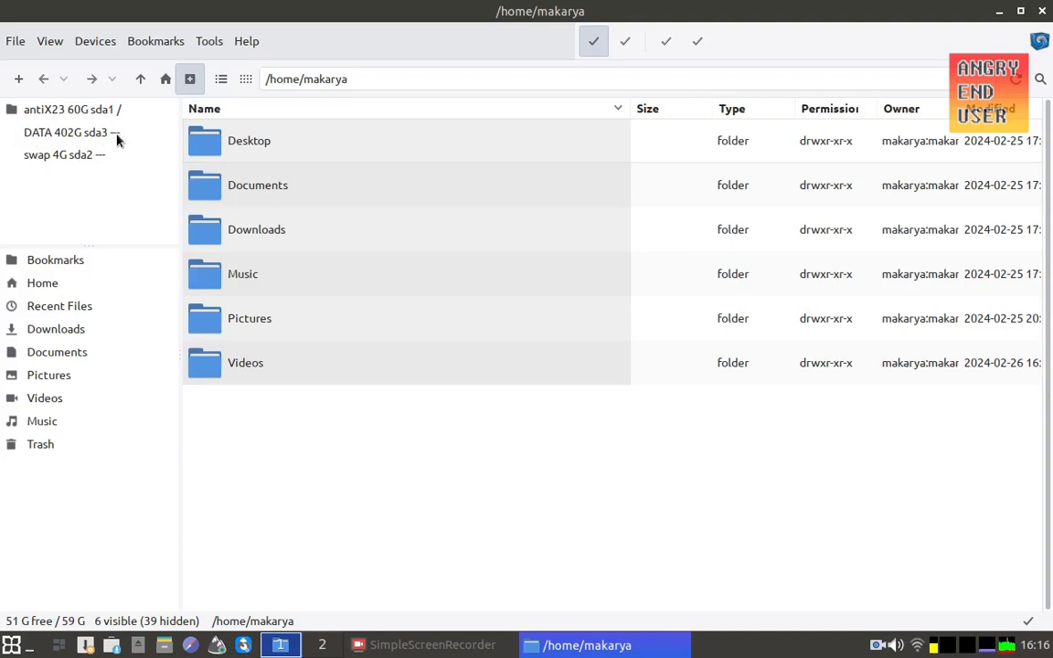
left_click(1041, 11)
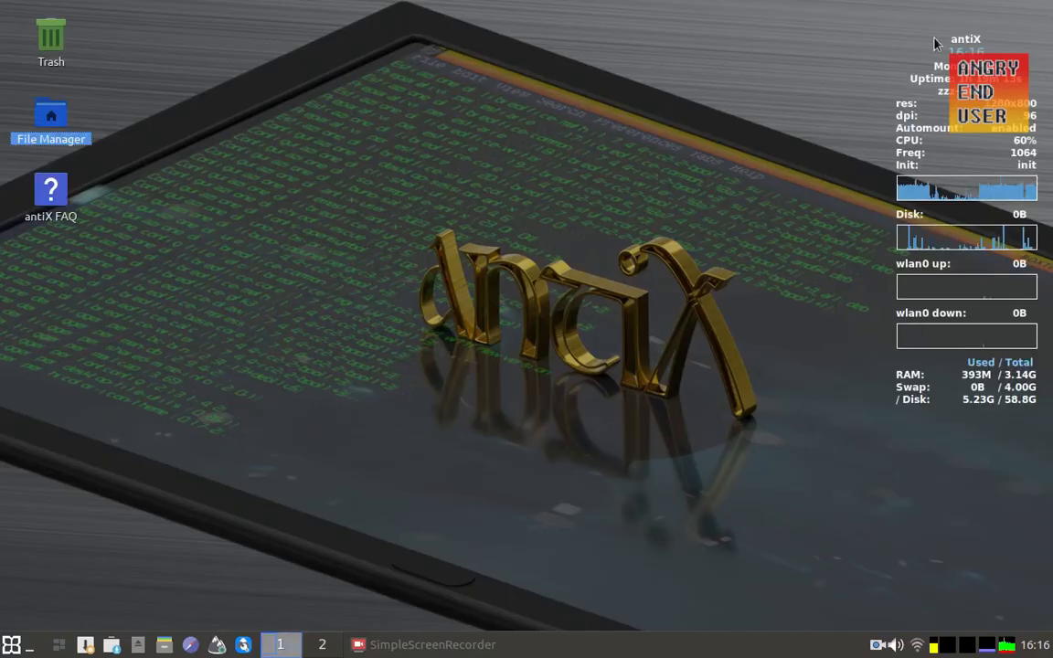
- Launch Disk Manager from the desktop menu under Applications > System
right_click(317, 140)
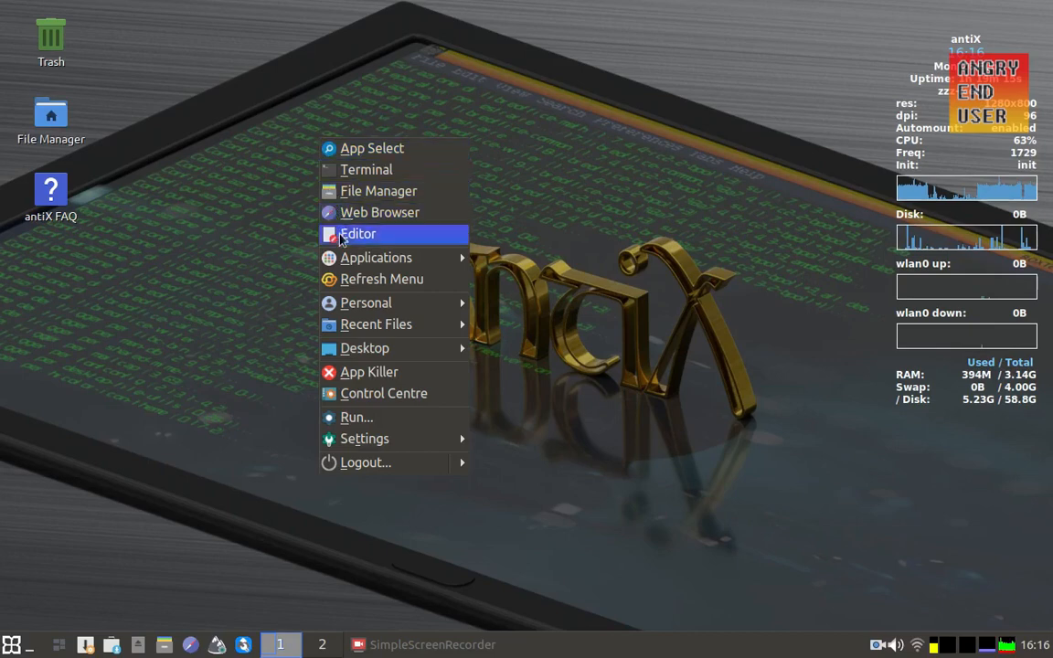
mouse_move(346, 263)
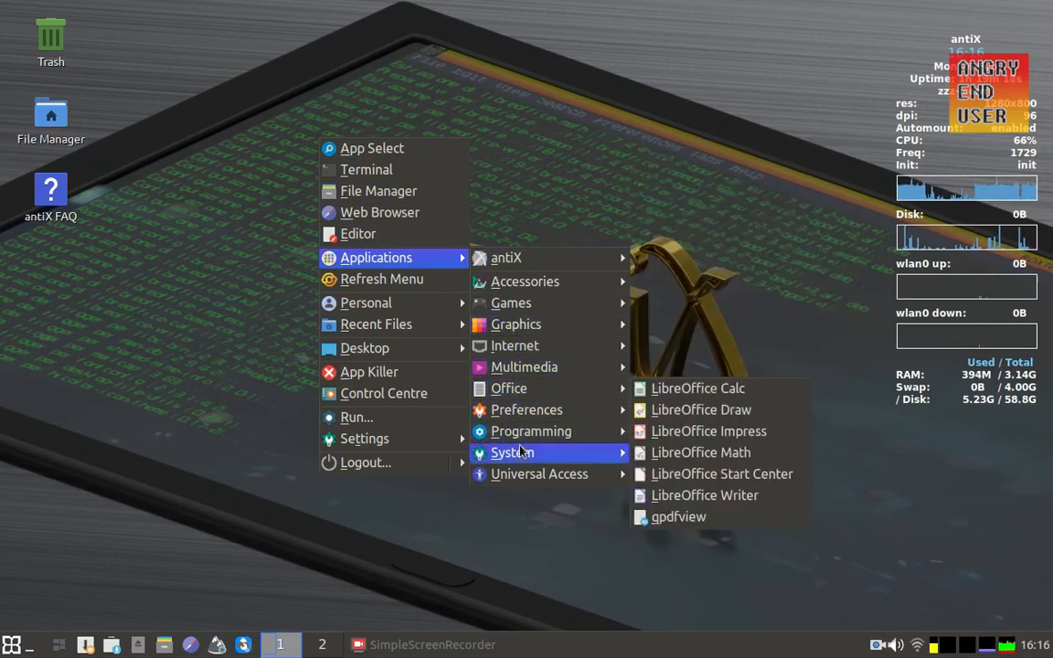
mouse_move(548, 452)
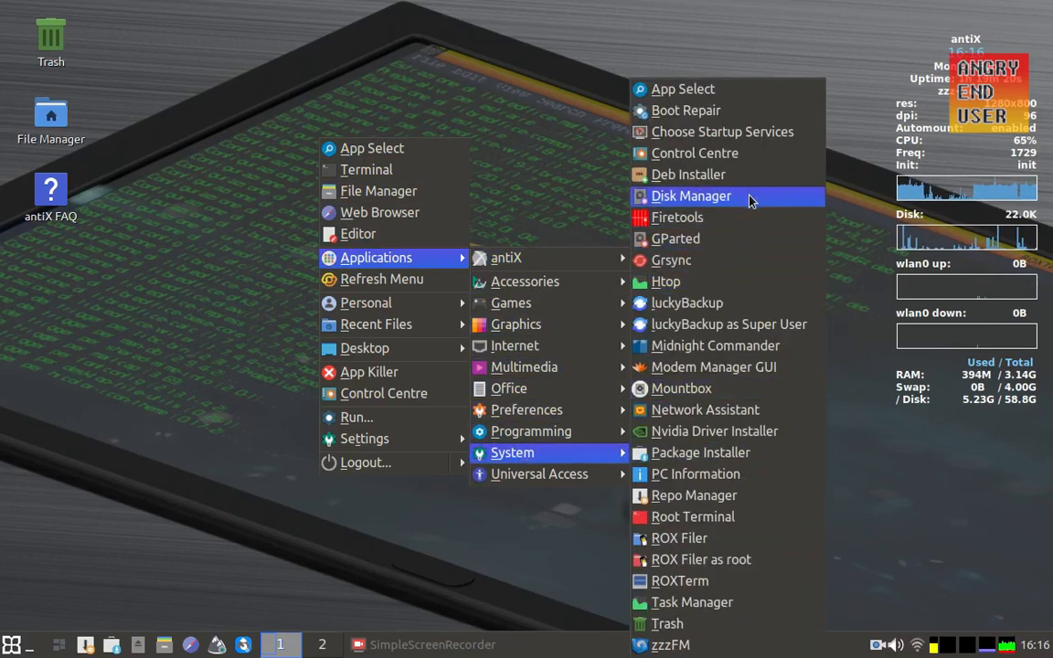
left_click(749, 200)
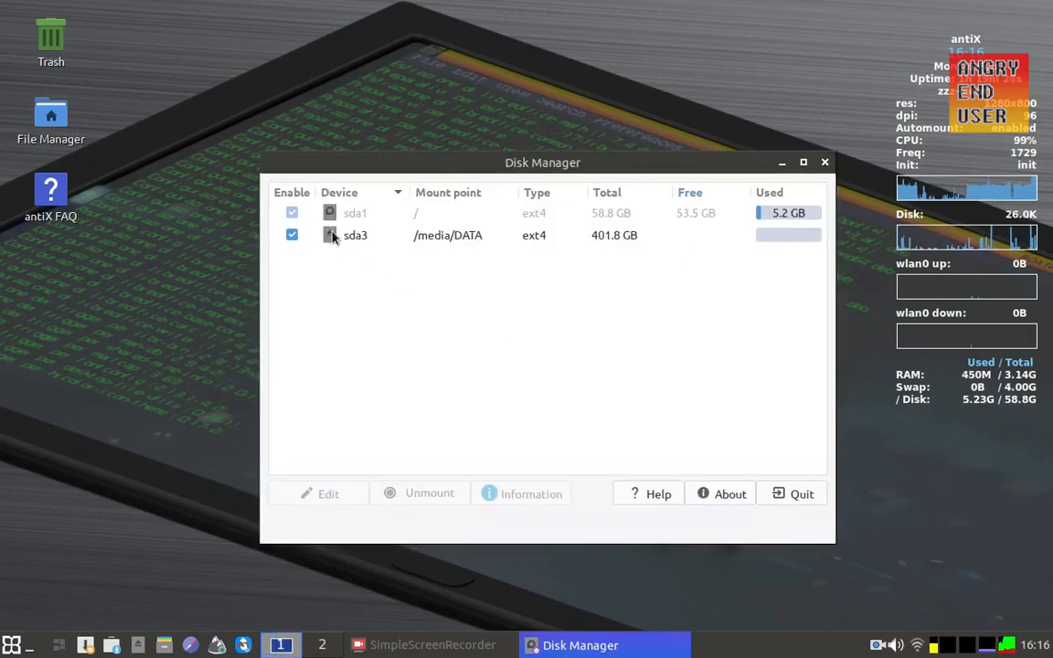
- Give sda3 mount point /mnt/DATA with options 'defaults', mount it, and quit Disk Manager
left_click(477, 241)
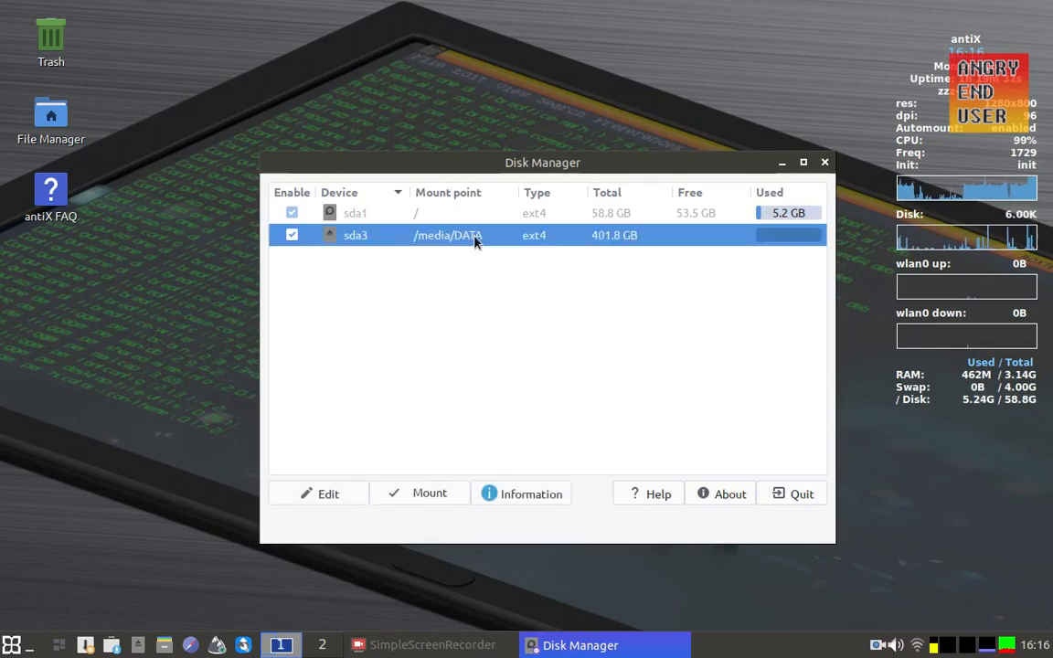
left_click(326, 493)
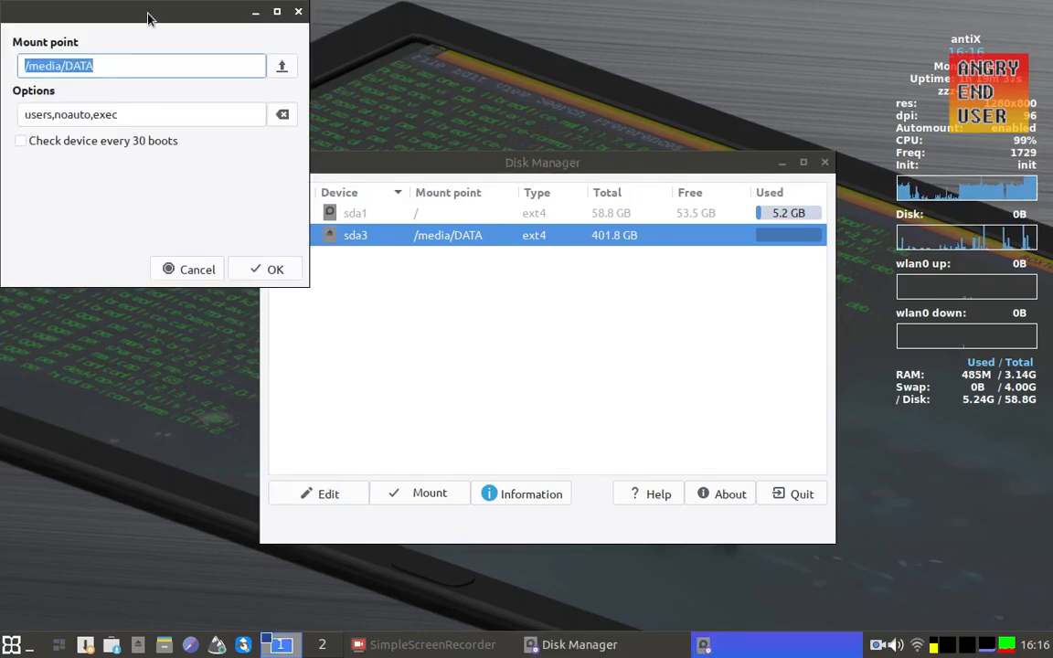
left_click_drag(147, 7, 518, 213)
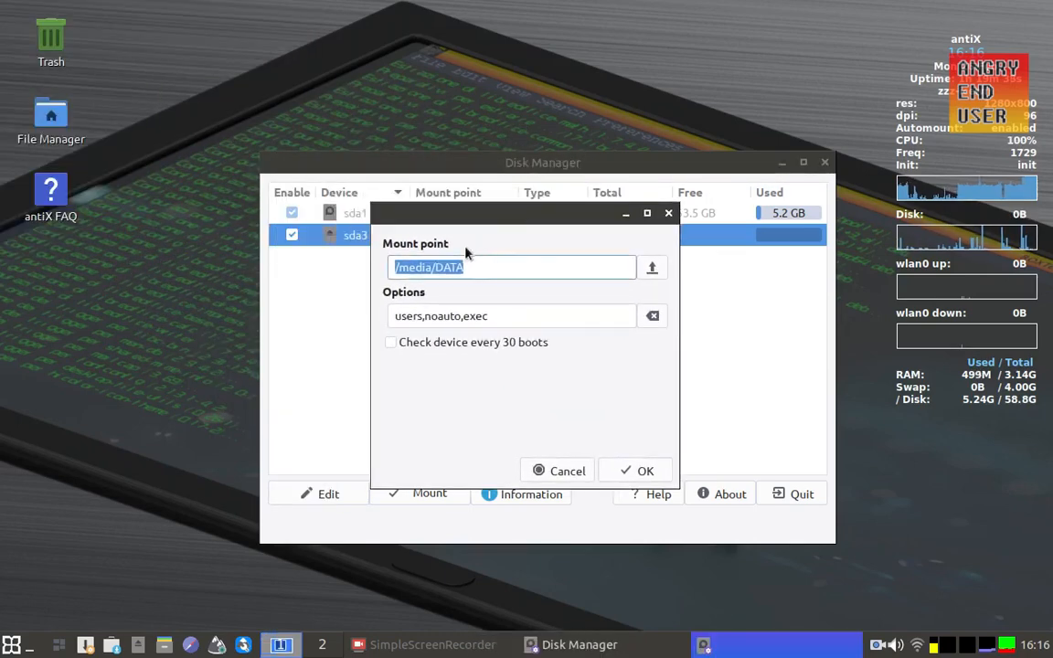
double_click(418, 267)
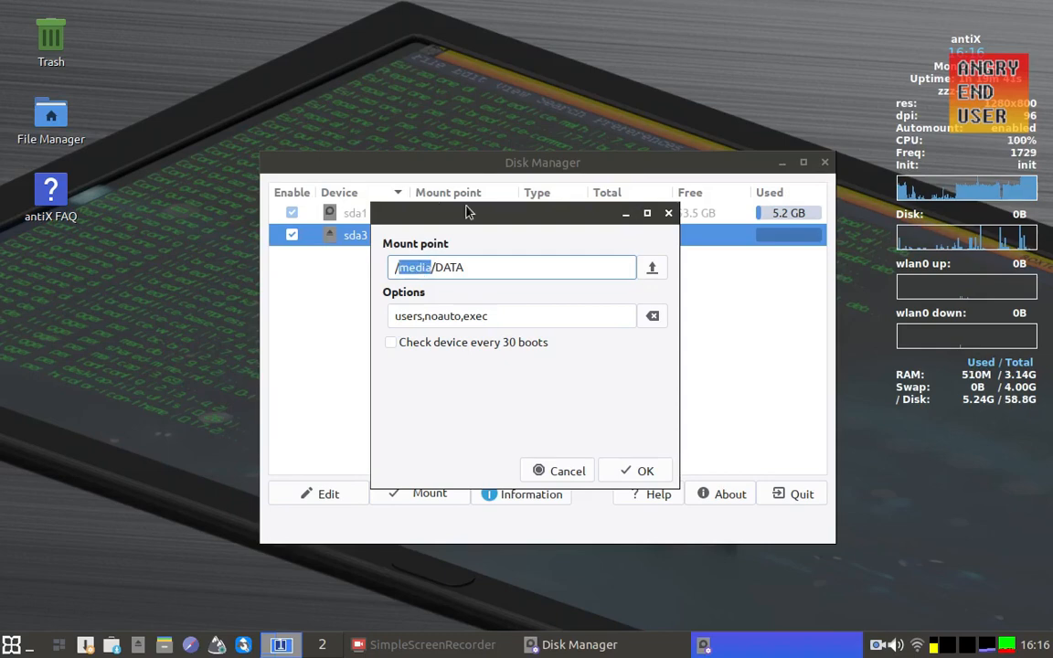
type("mnt")
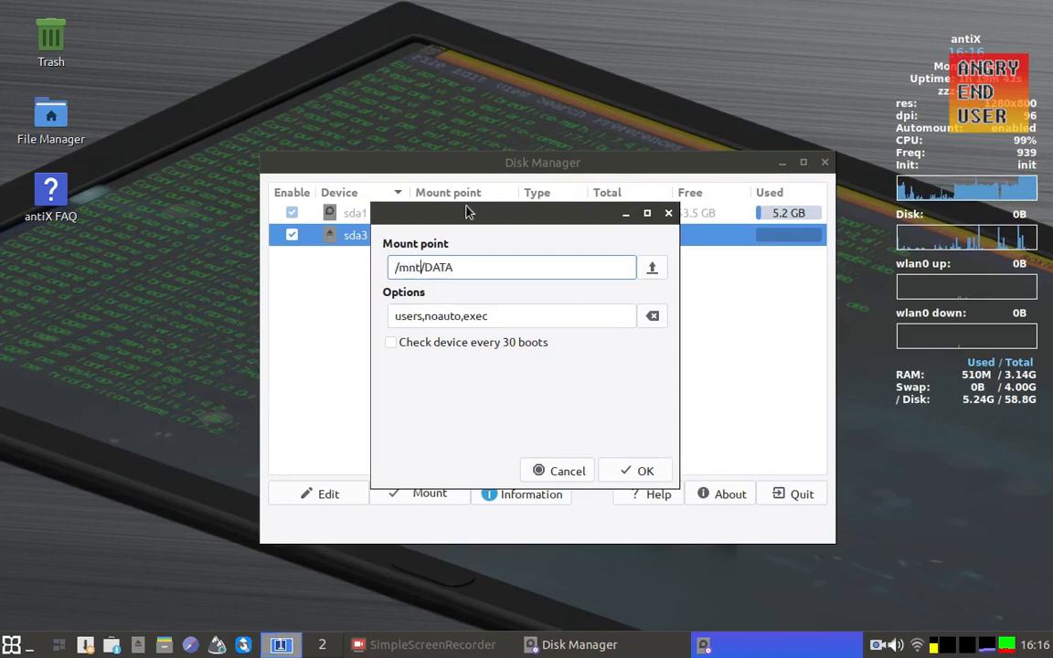
double_click(496, 316)
triple_click(496, 316)
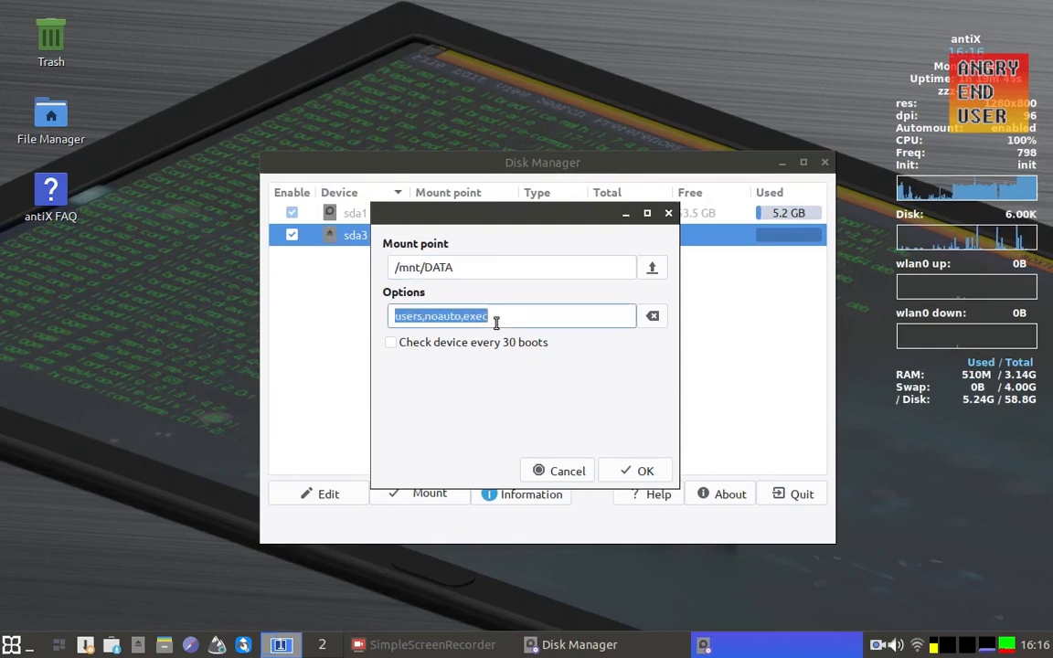
type("defaults")
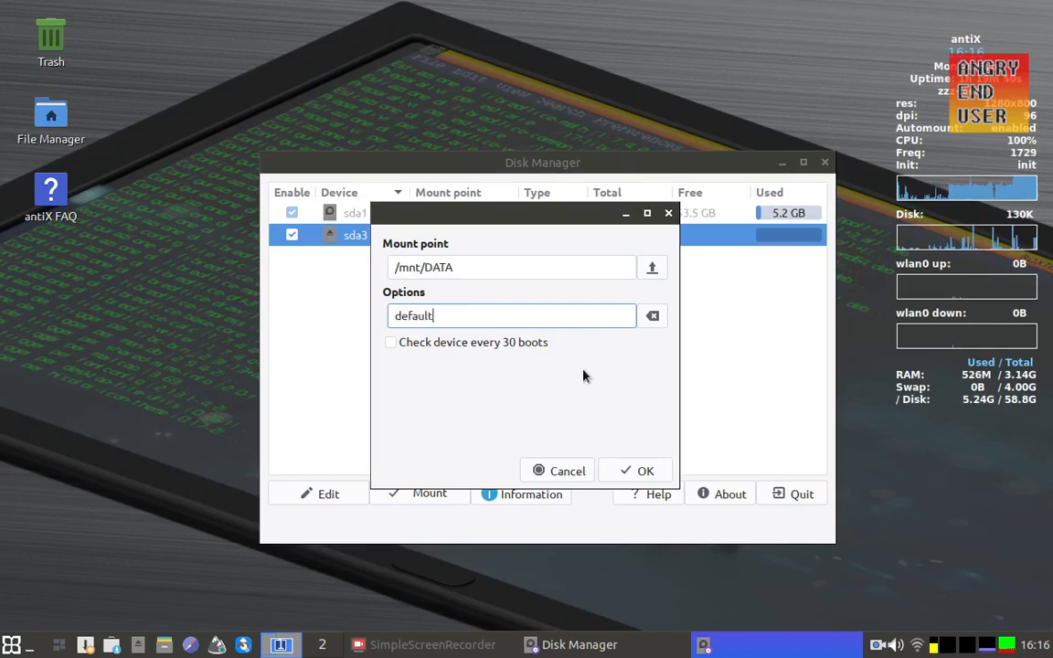
left_click(637, 474)
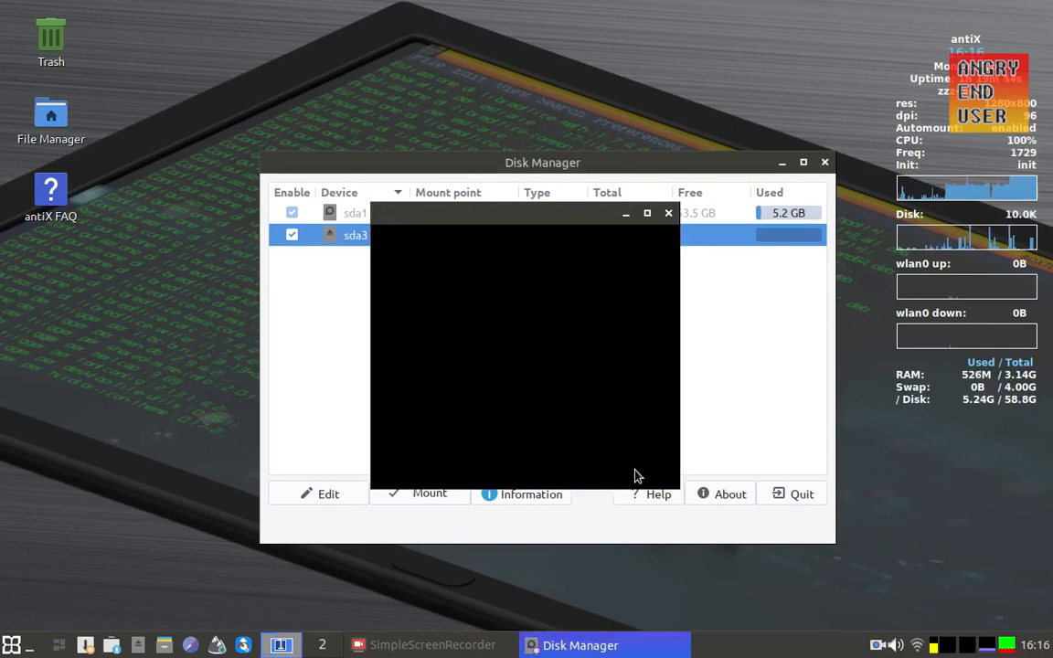
left_click(409, 495)
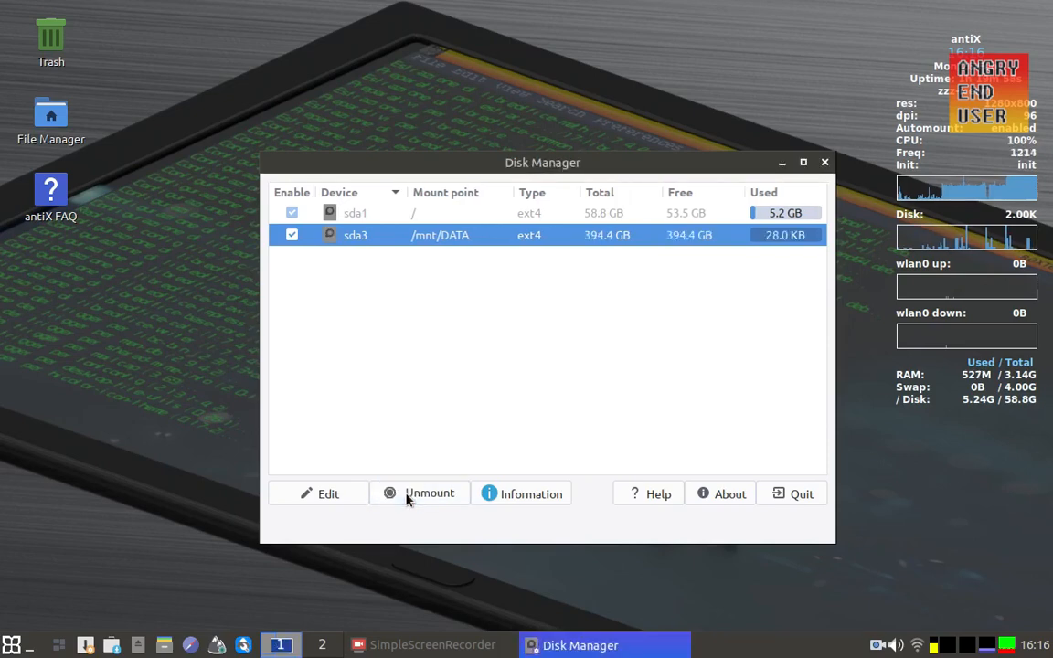
left_click(797, 498)
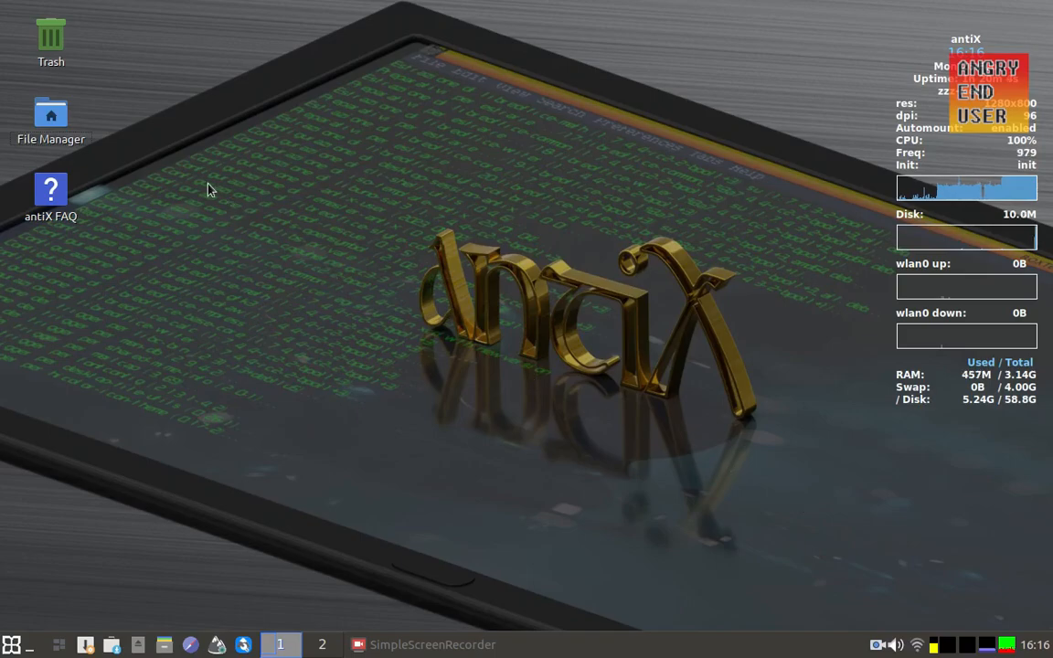
- Open DATA in a new zzzFM tab, go up to the root folder, and browse into /mnt/DATA
left_click(53, 122)
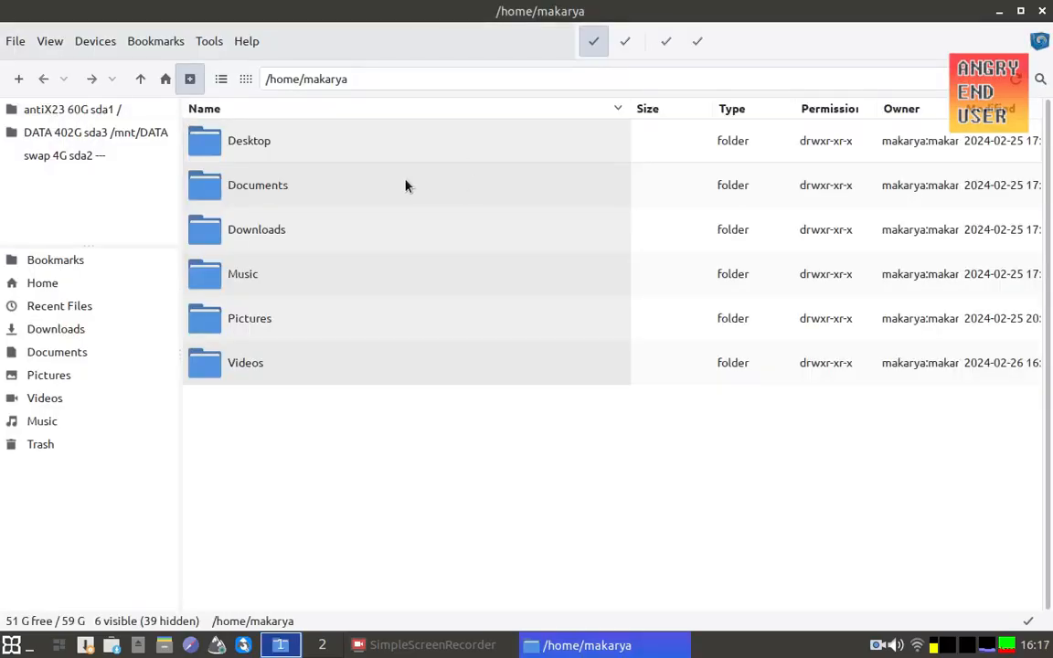
left_click(128, 135)
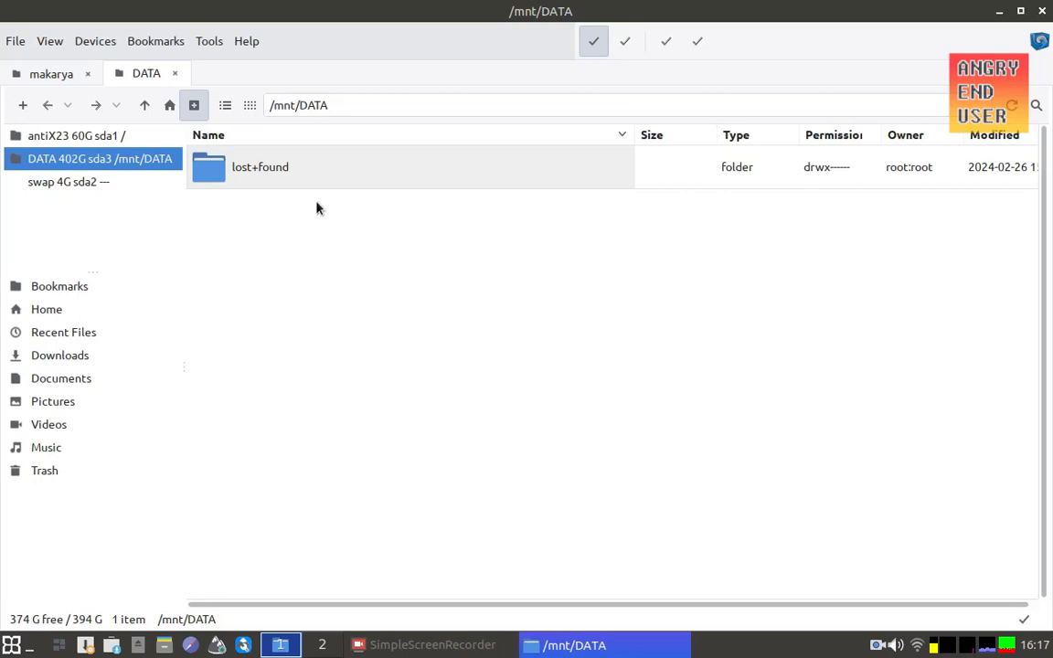
left_click(144, 107)
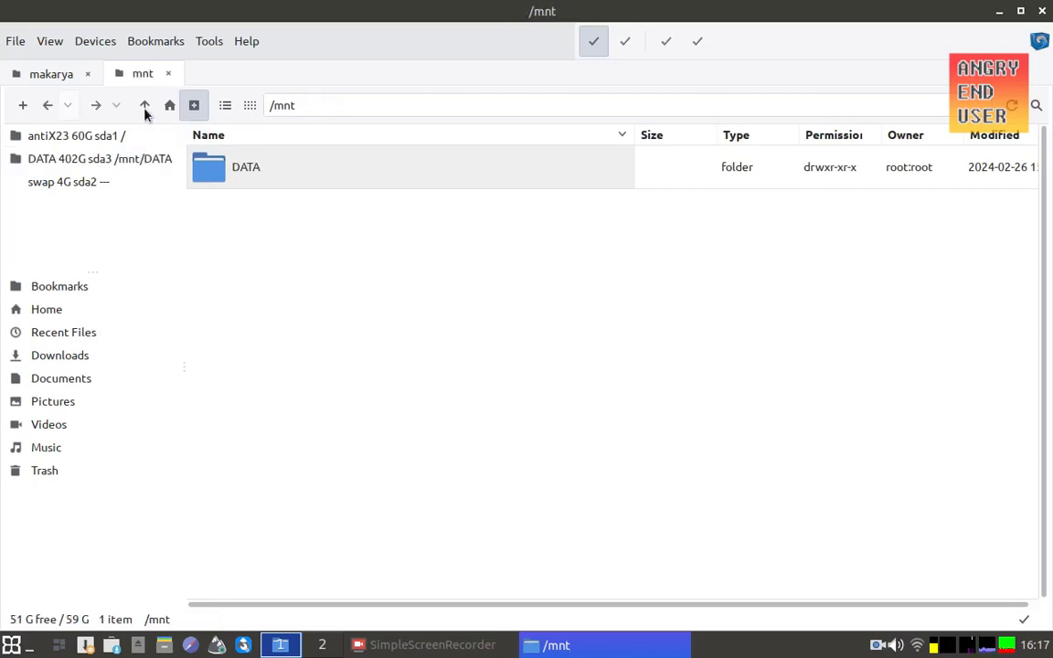
left_click(144, 107)
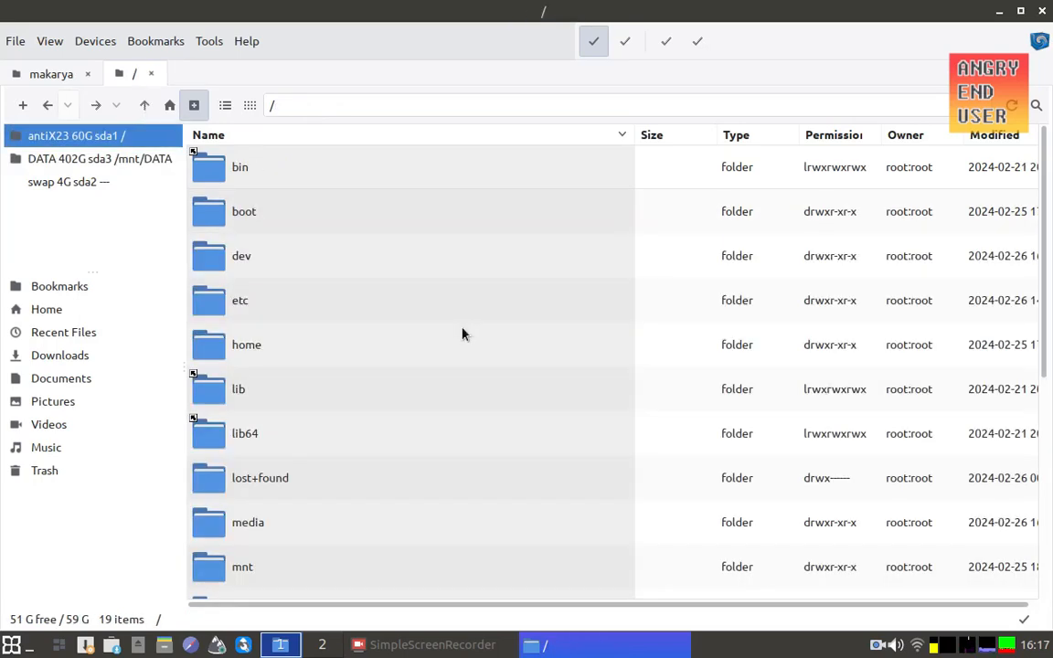
scroll(464, 336, "down", 5)
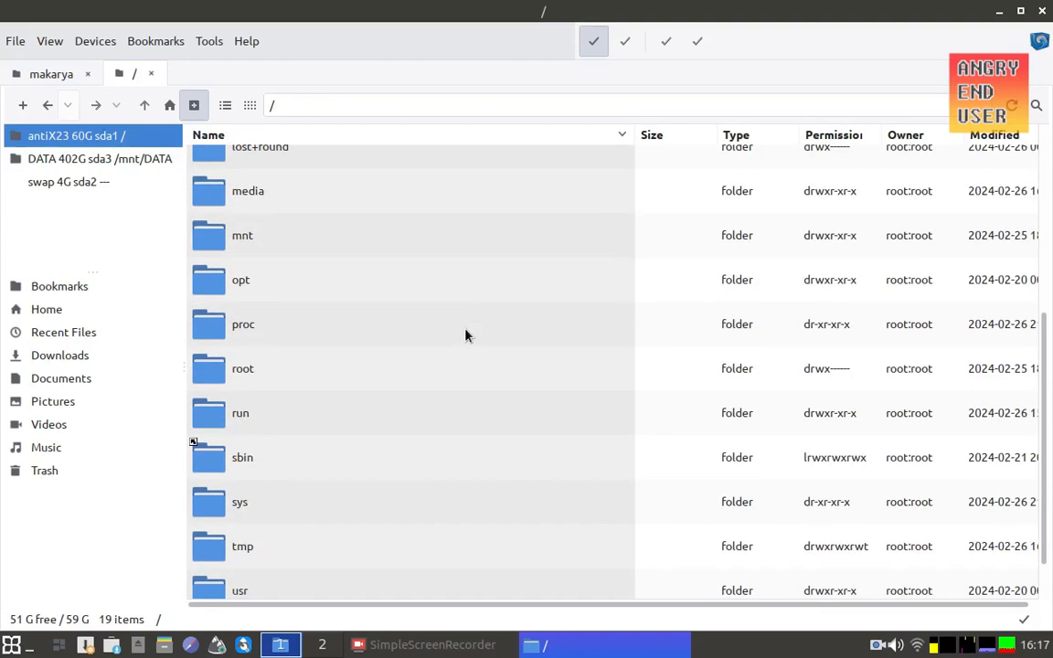
left_click(242, 245)
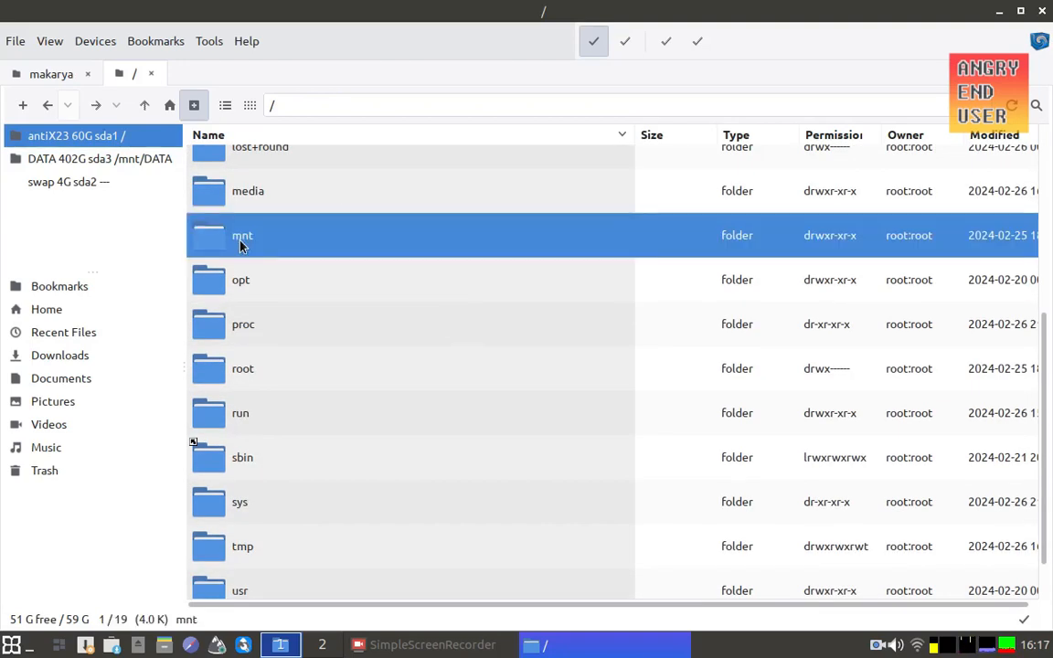
double_click(242, 245)
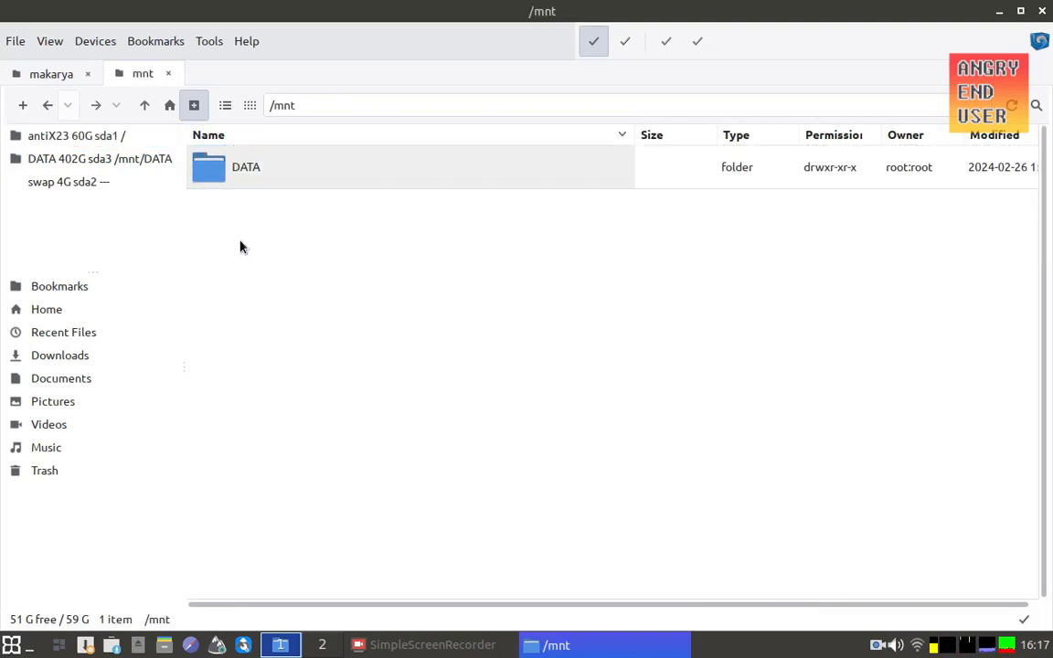
double_click(254, 182)
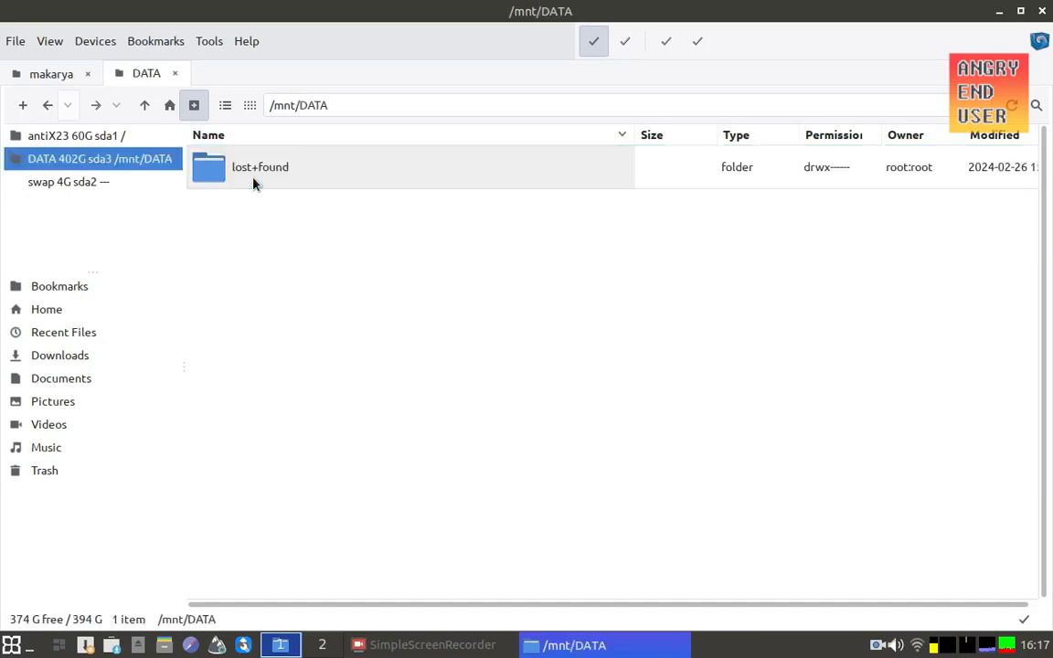
- Try creating a file named new in /mnt/DATA and dismiss the Permission denied error
right_click(430, 266)
mouse_move(468, 315)
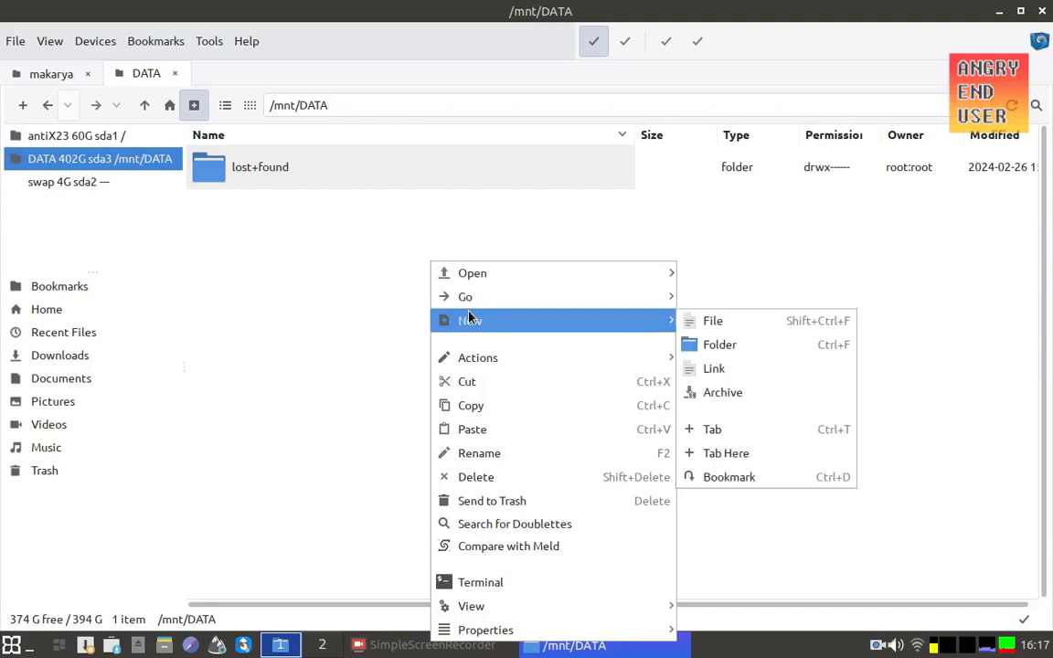
left_click(706, 325)
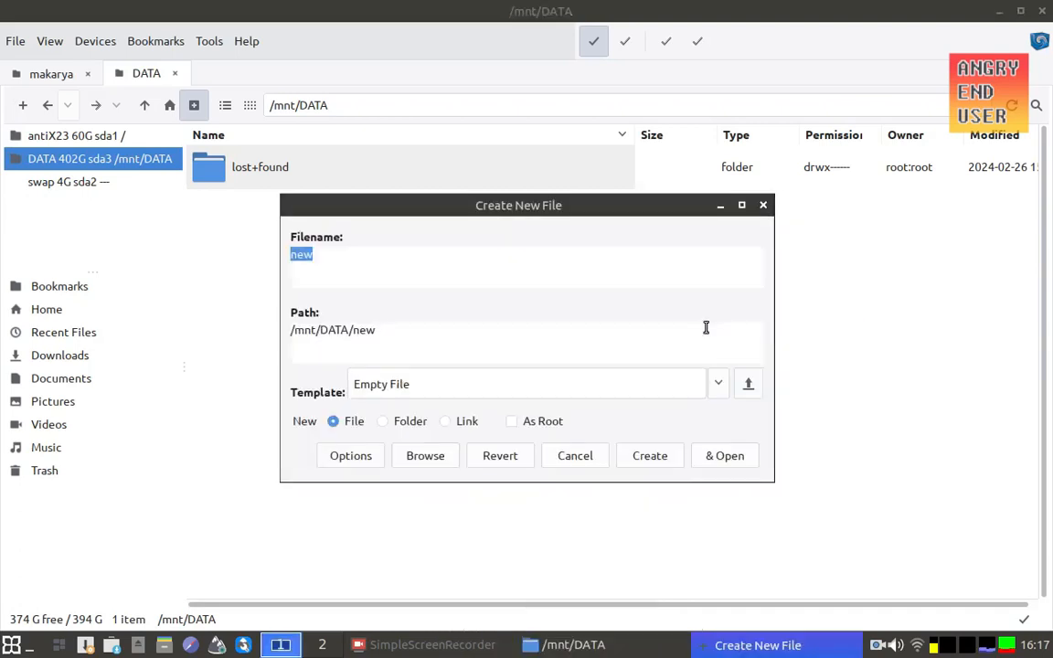
left_click(649, 456)
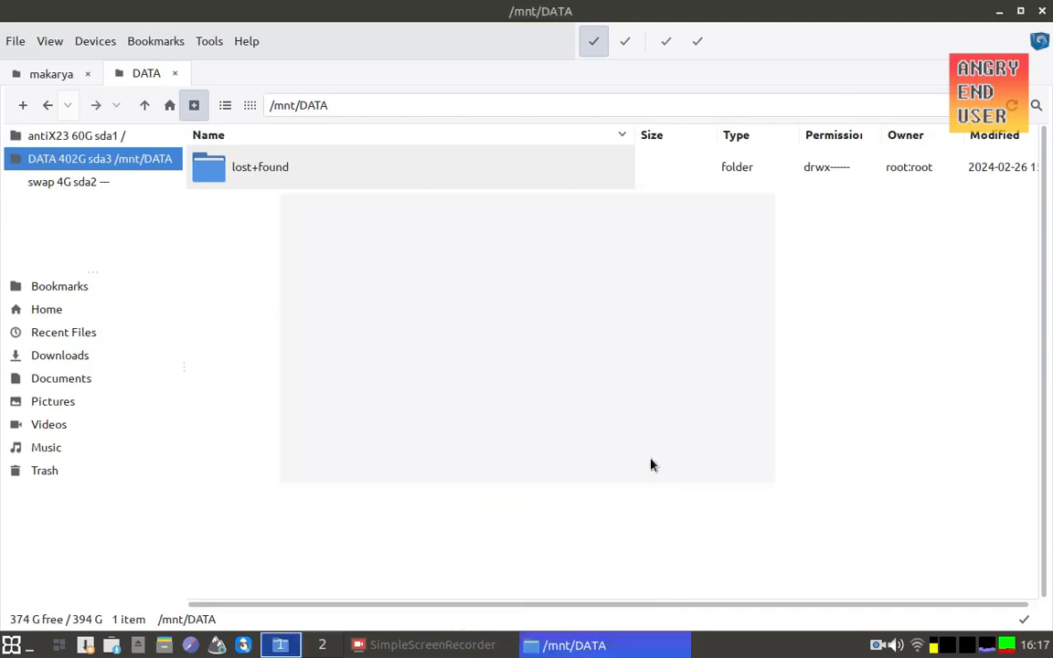
left_click_drag(655, 189, 222, 184)
key("Escape")
- Try creating a folder named new, dismiss the mkdir error, then close the DATA tab and zzzFM
right_click(387, 206)
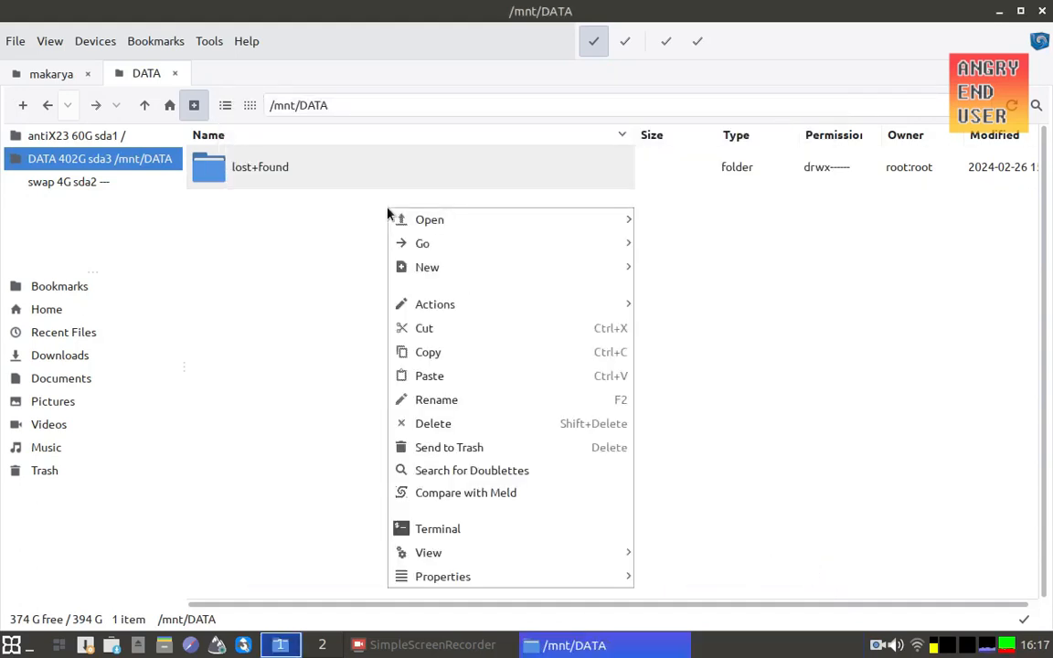
mouse_move(470, 267)
left_click(676, 301)
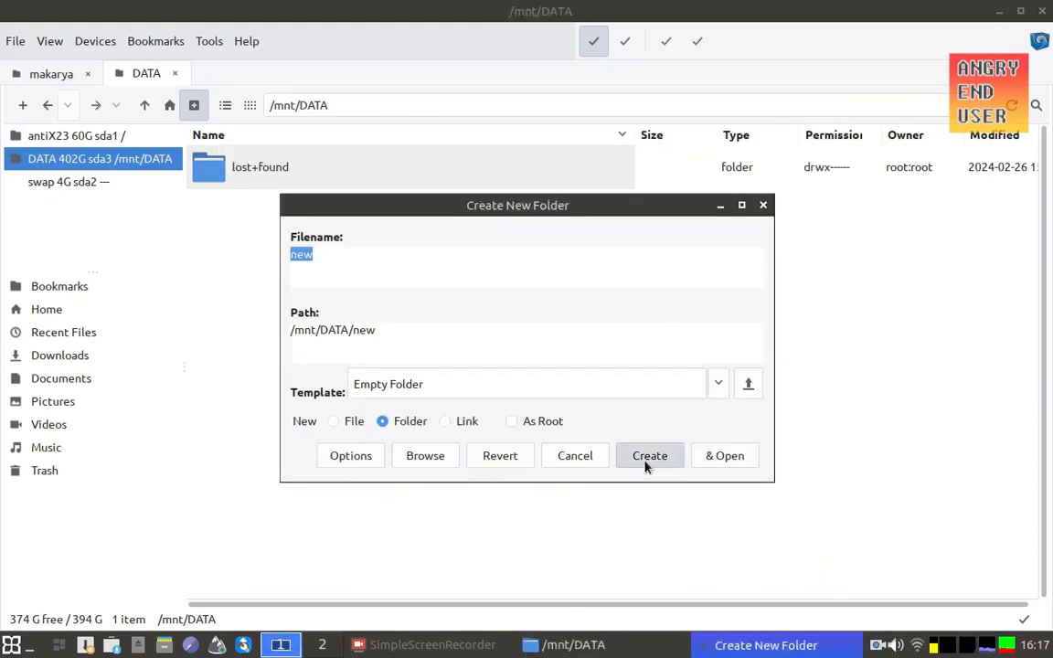
left_click(645, 466)
left_click_drag(730, 183, 208, 184)
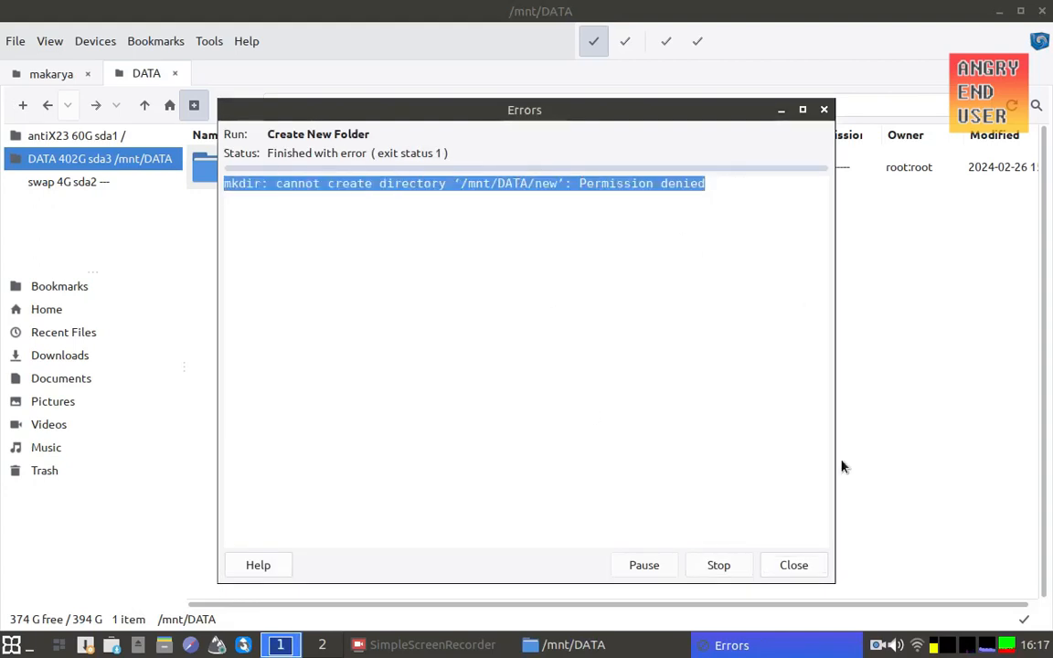
left_click(801, 567)
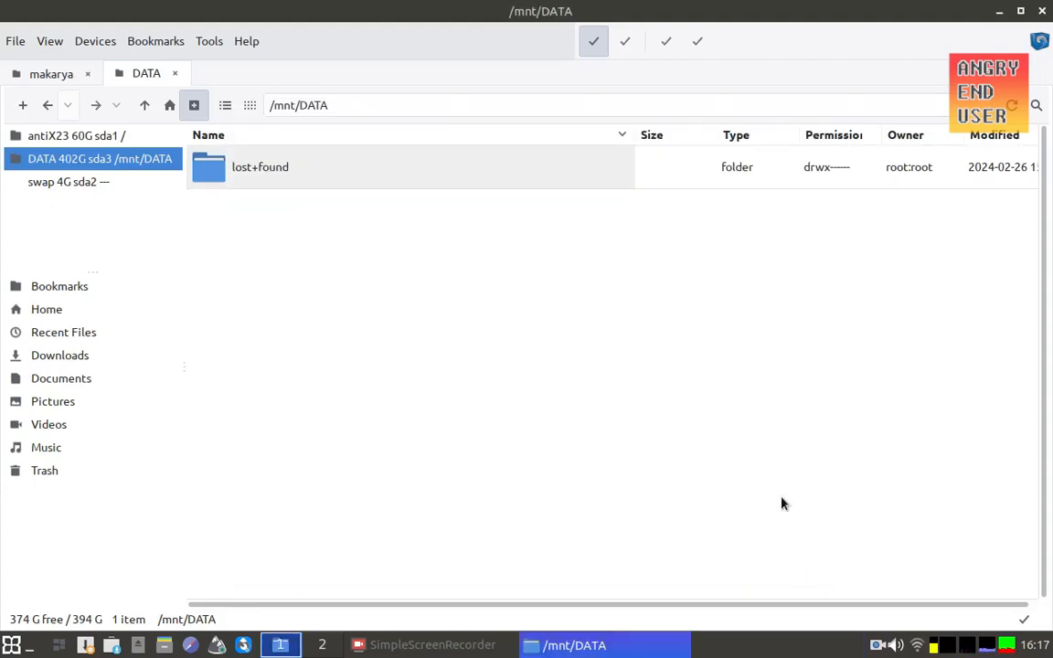
left_click(174, 74)
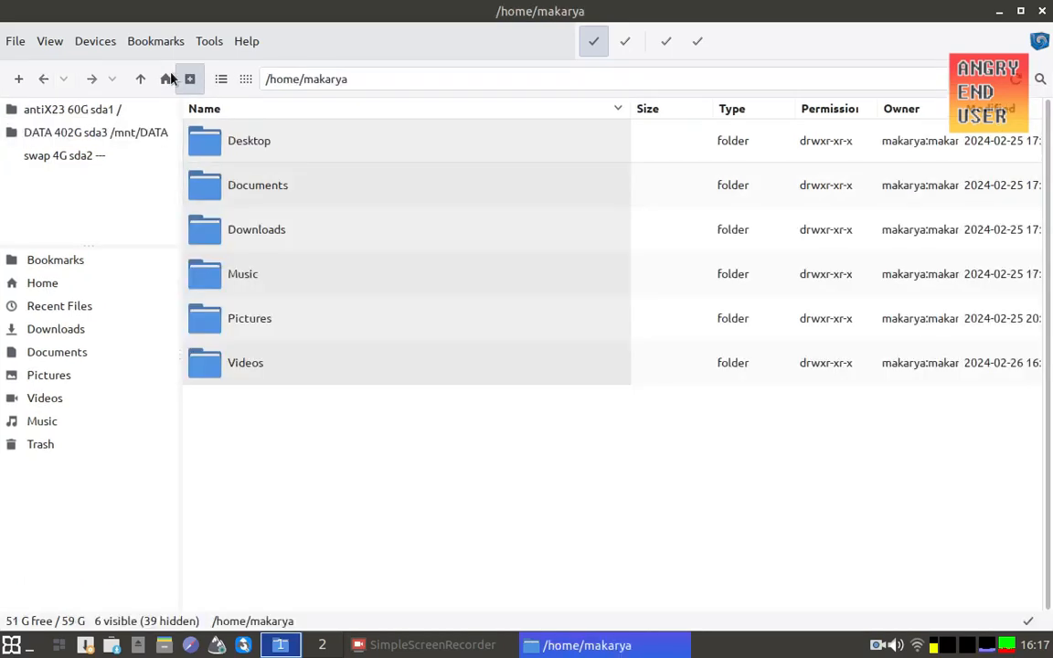
left_click(1042, 11)
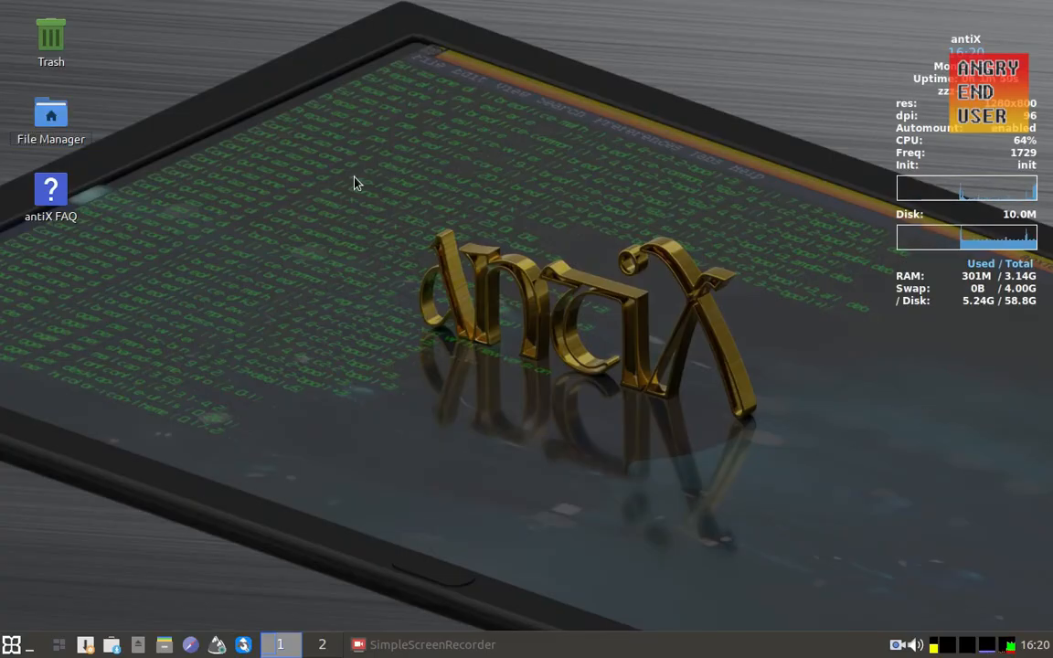
- In a desktop-menu terminal, run sudo chown with your user:group on /mnt/DATA, authorise with the password, then close it
right_click(355, 182)
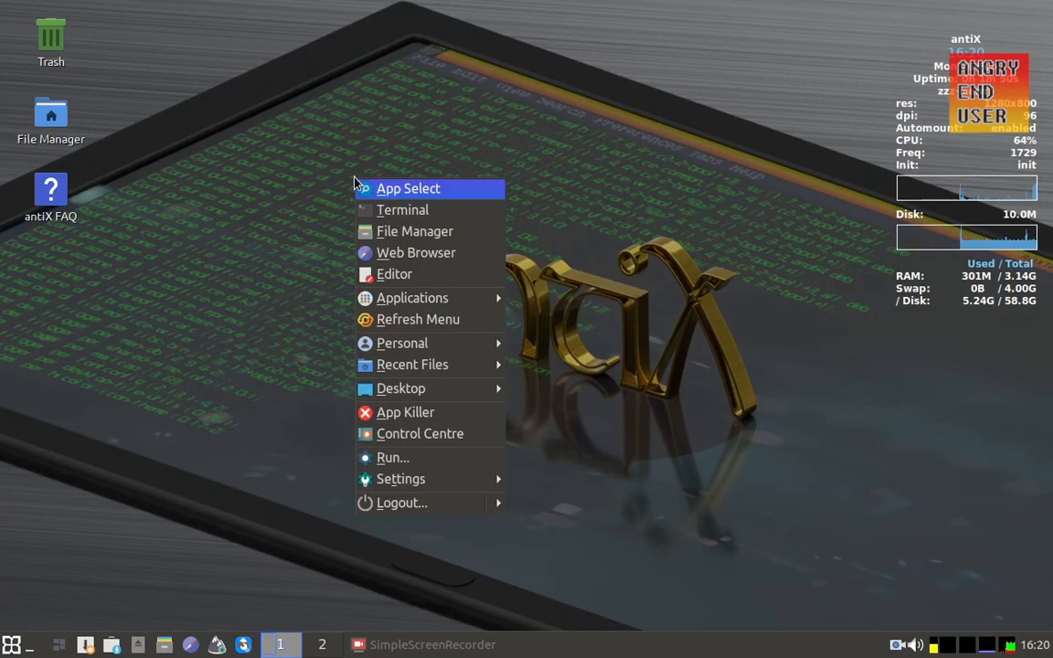
left_click(456, 217)
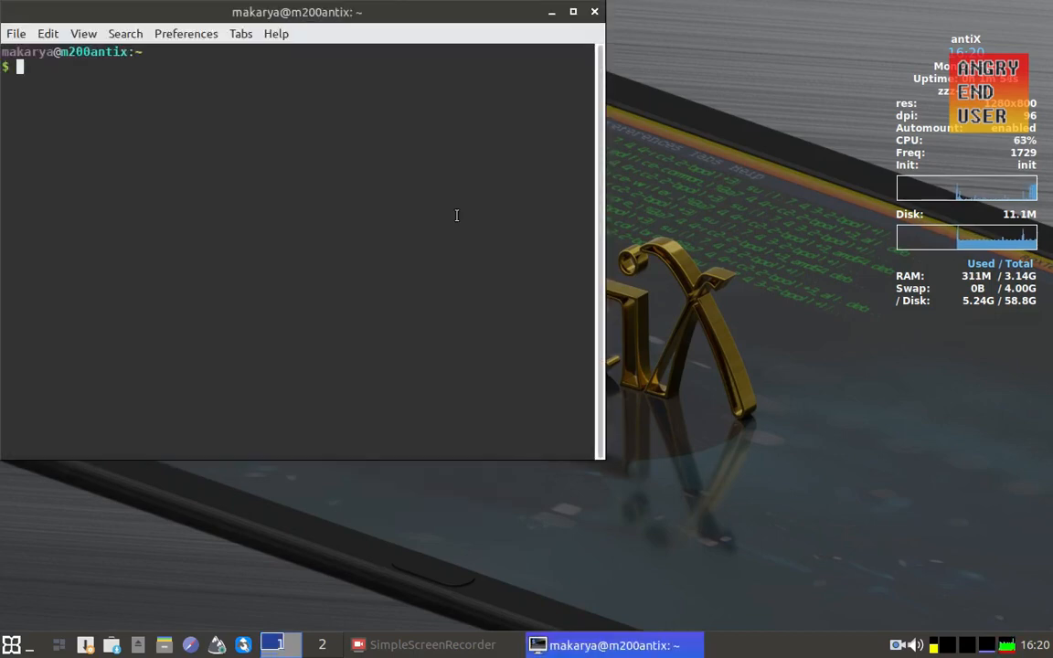
type("sudo")
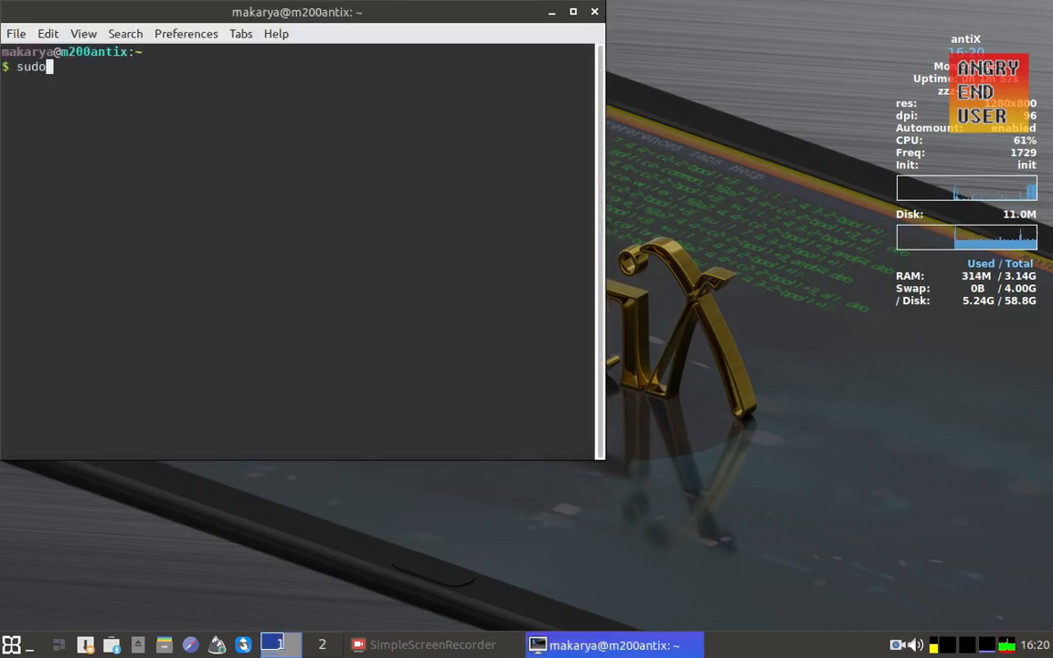
type(" chown")
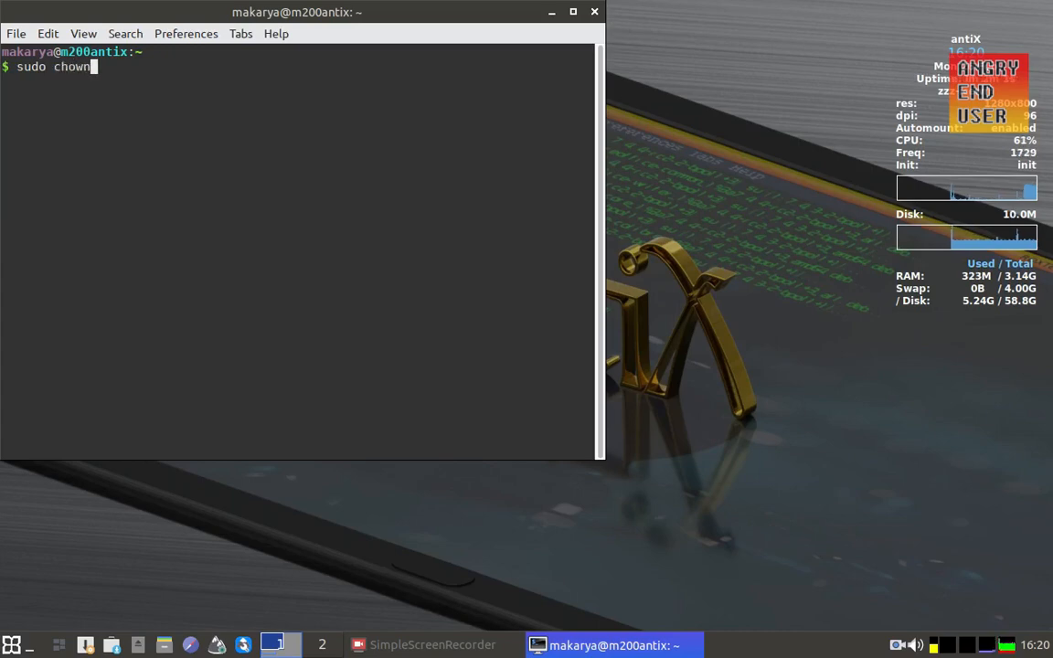
left_click_drag(84, 16, 306, 102)
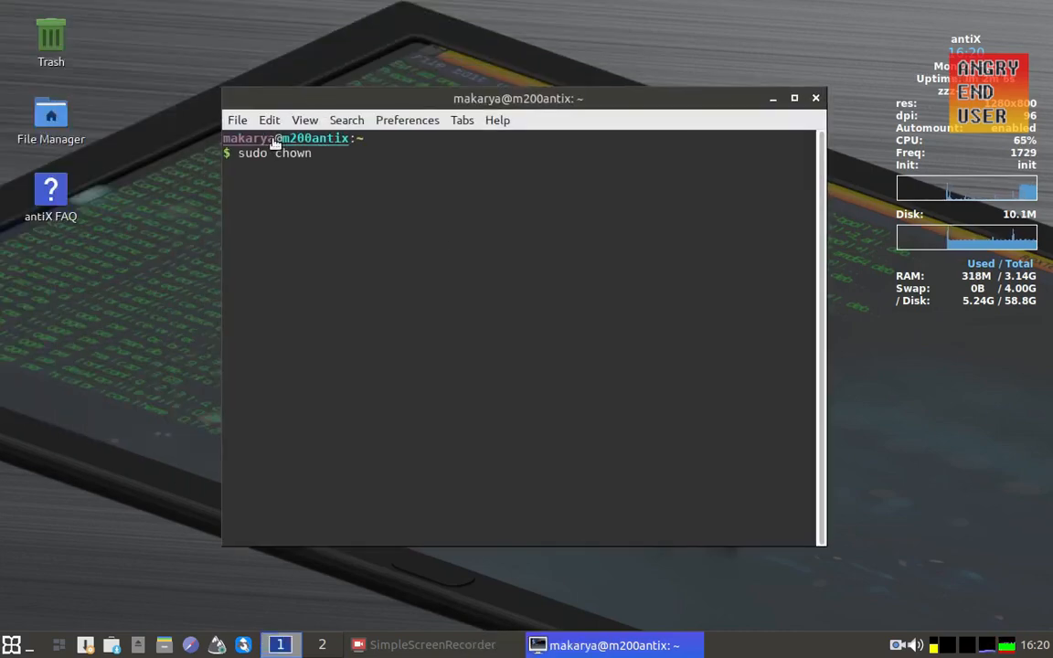
left_click_drag(275, 140, 213, 146)
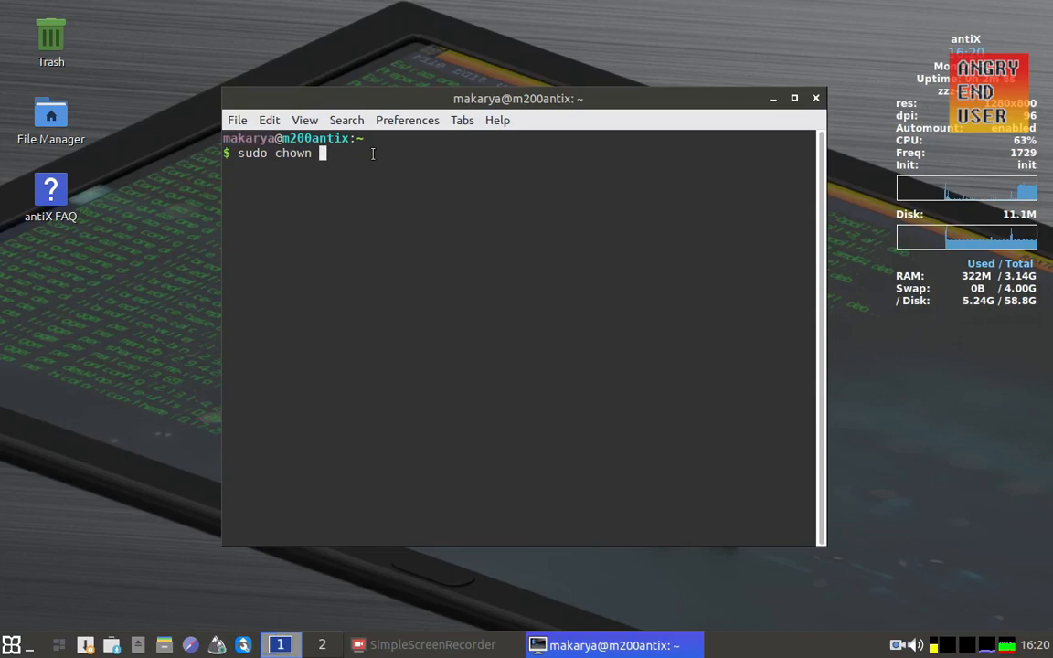
type("makarya:makarya ")
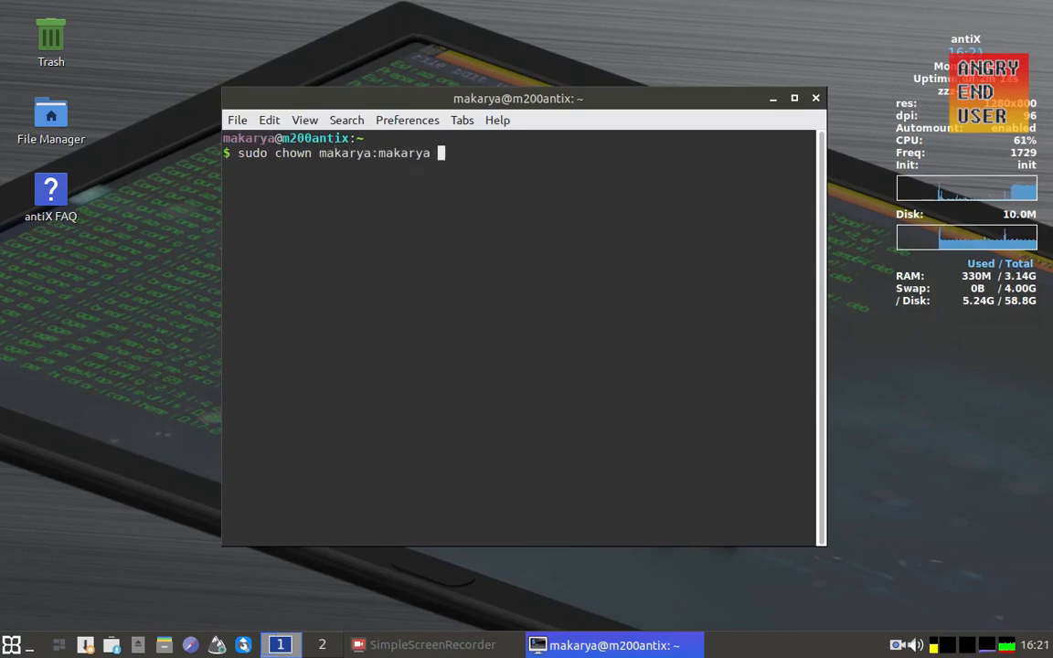
type("/mnt/DATA")
key("Return")
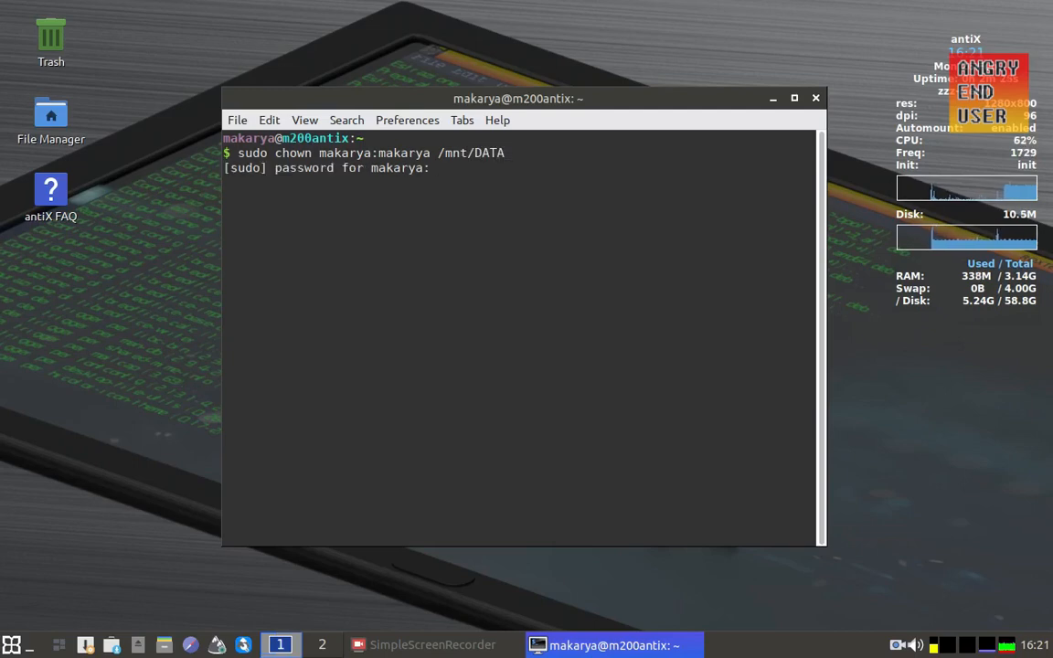
key("Return")
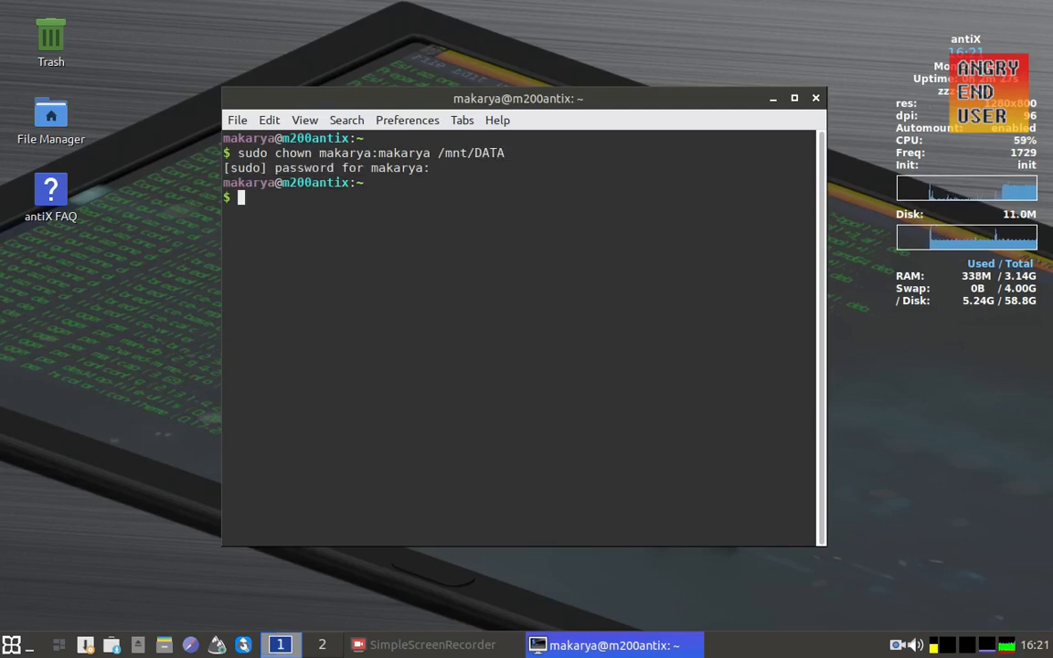
left_click(816, 99)
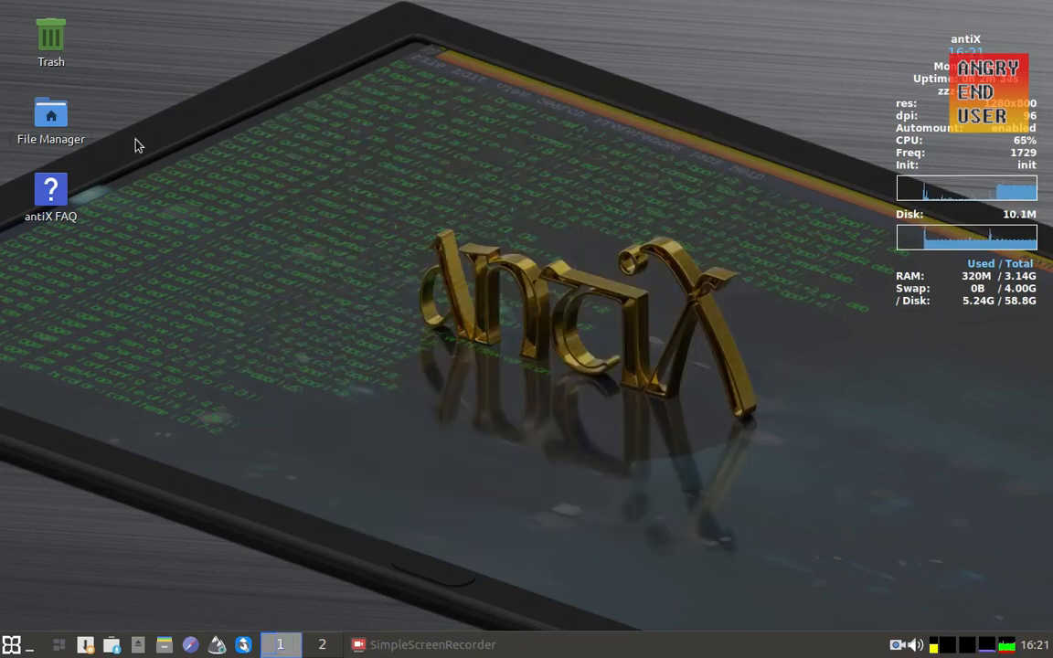
- Open DATA in zzzFM and create an empty file named new in /mnt/DATA
double_click(55, 123)
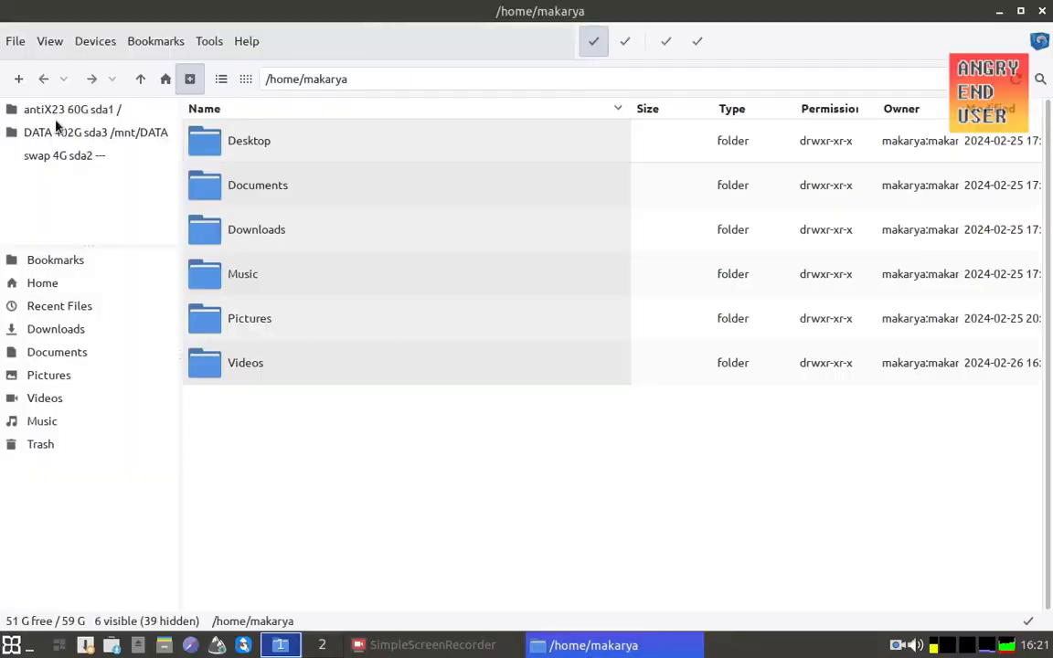
left_click(107, 134)
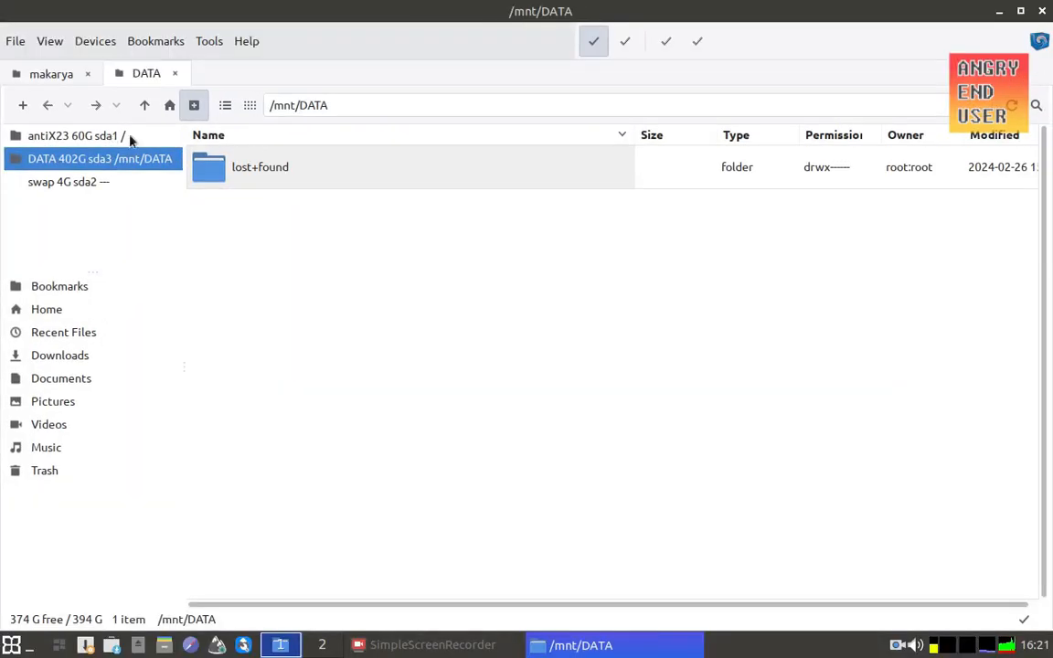
right_click(396, 249)
mouse_move(437, 305)
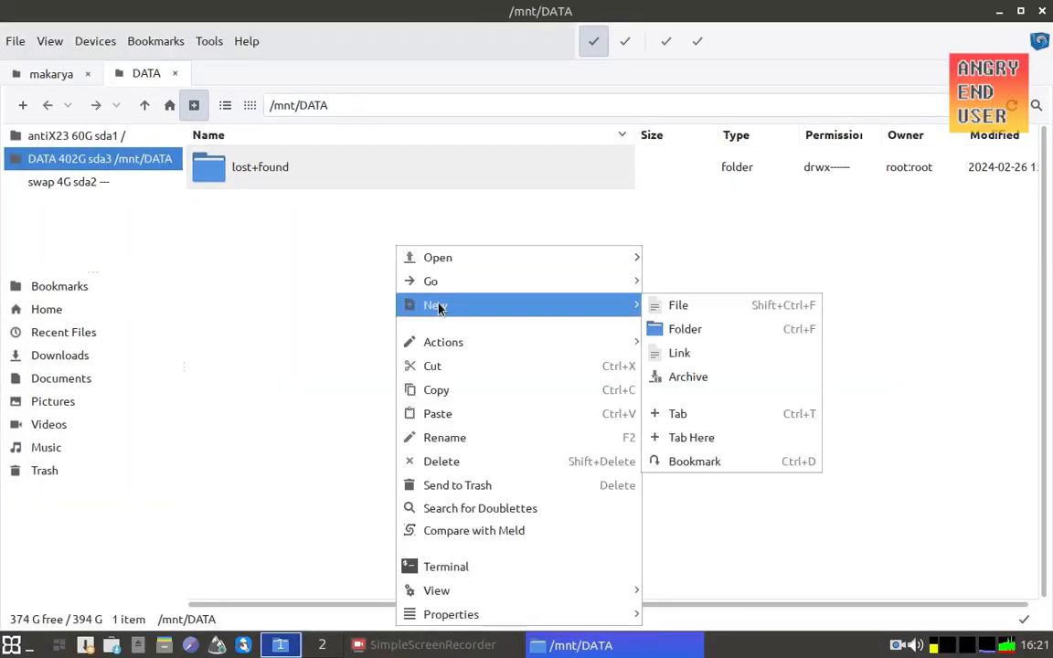
left_click(683, 312)
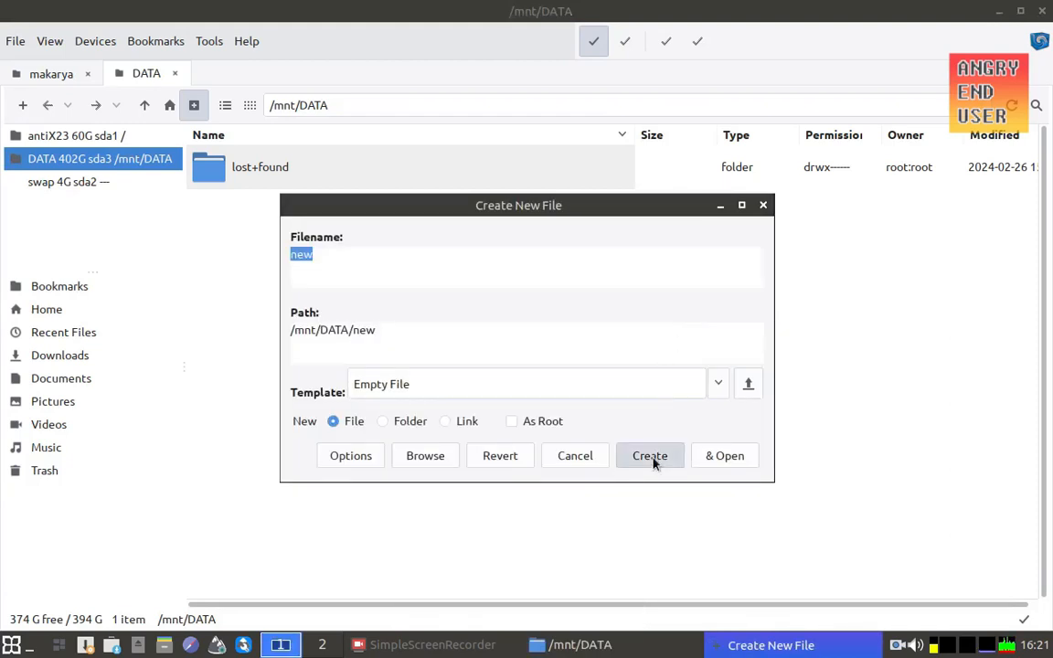
left_click(650, 455)
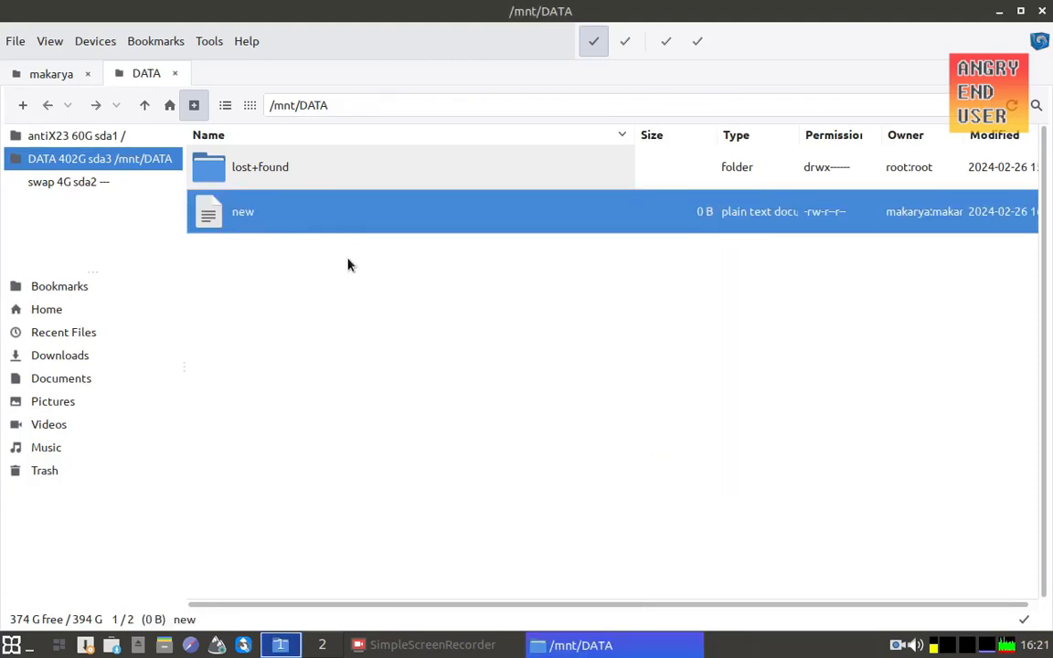
- Create a folder named new2 in /mnt/DATA and open it
right_click(349, 279)
mouse_move(423, 331)
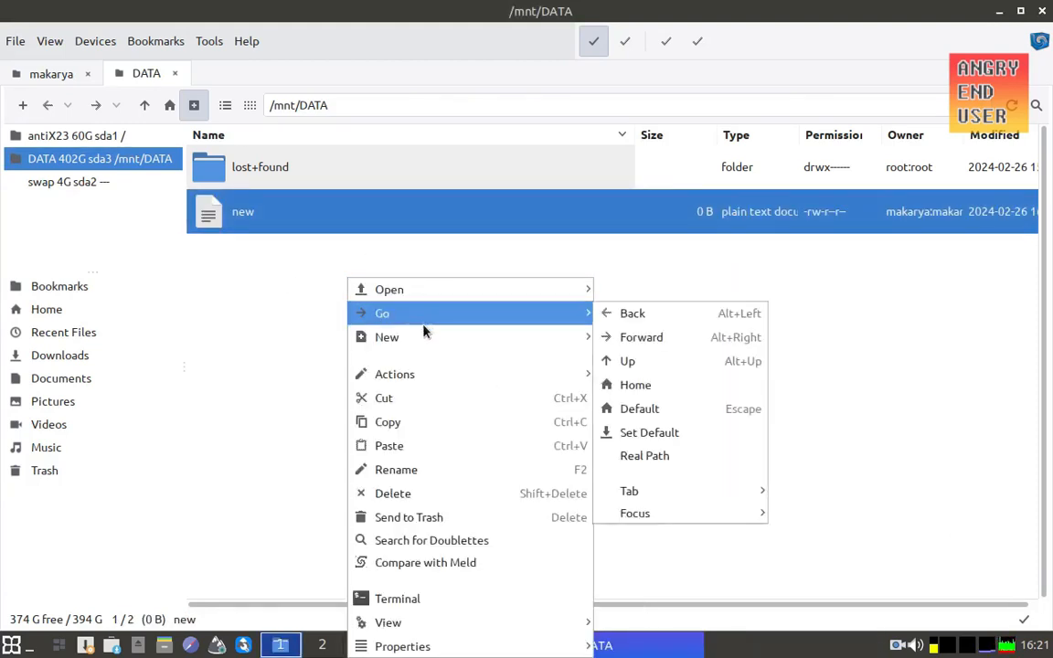
mouse_move(503, 340)
left_click(690, 368)
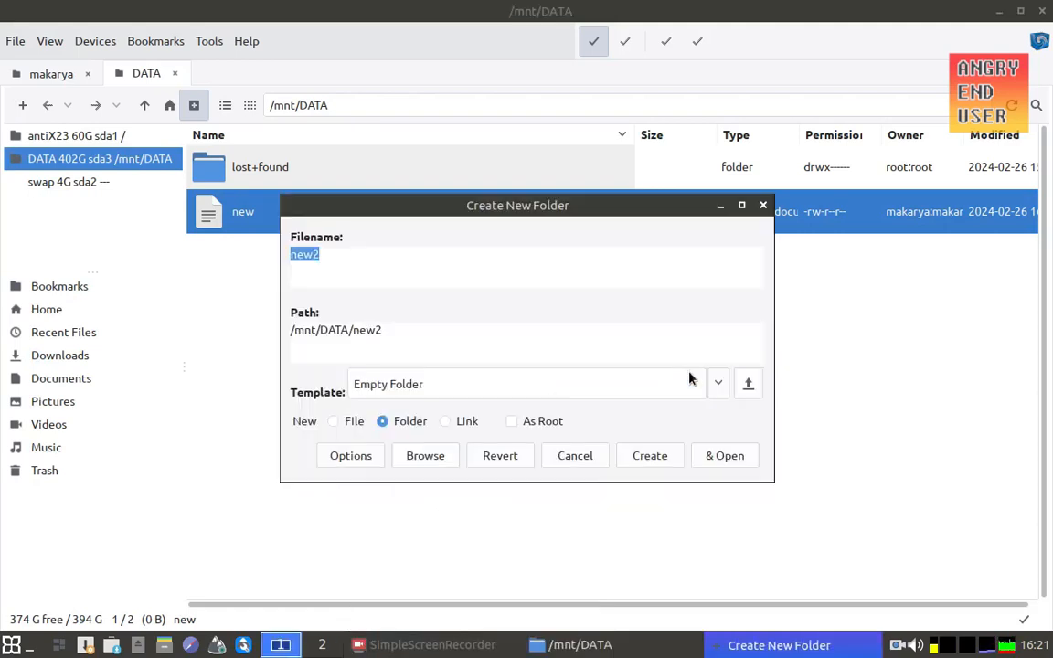
left_click(650, 456)
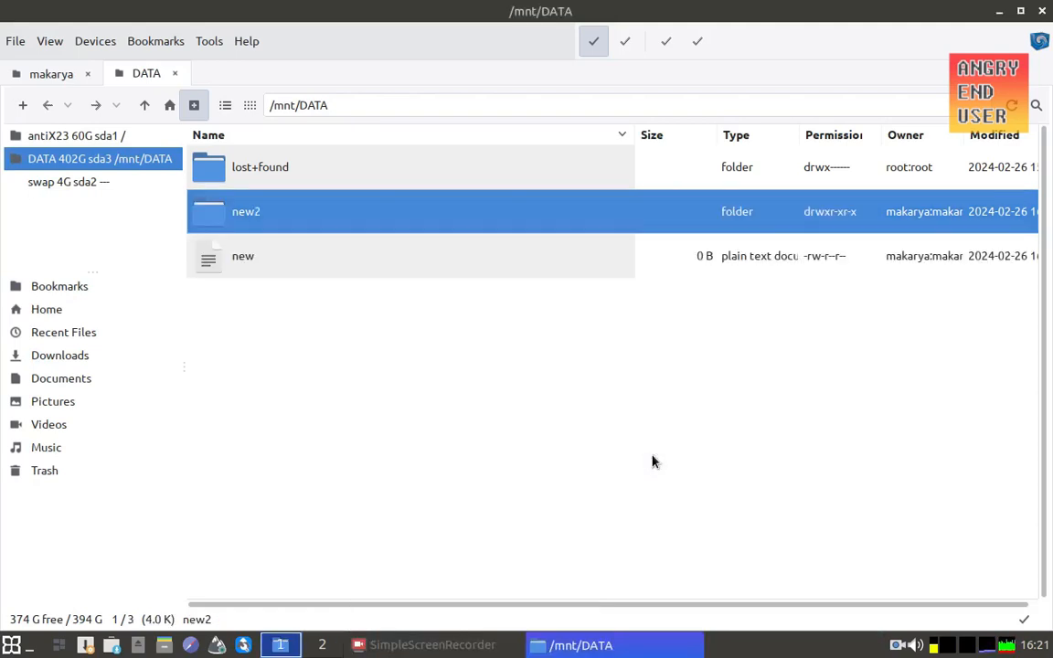
double_click(353, 222)
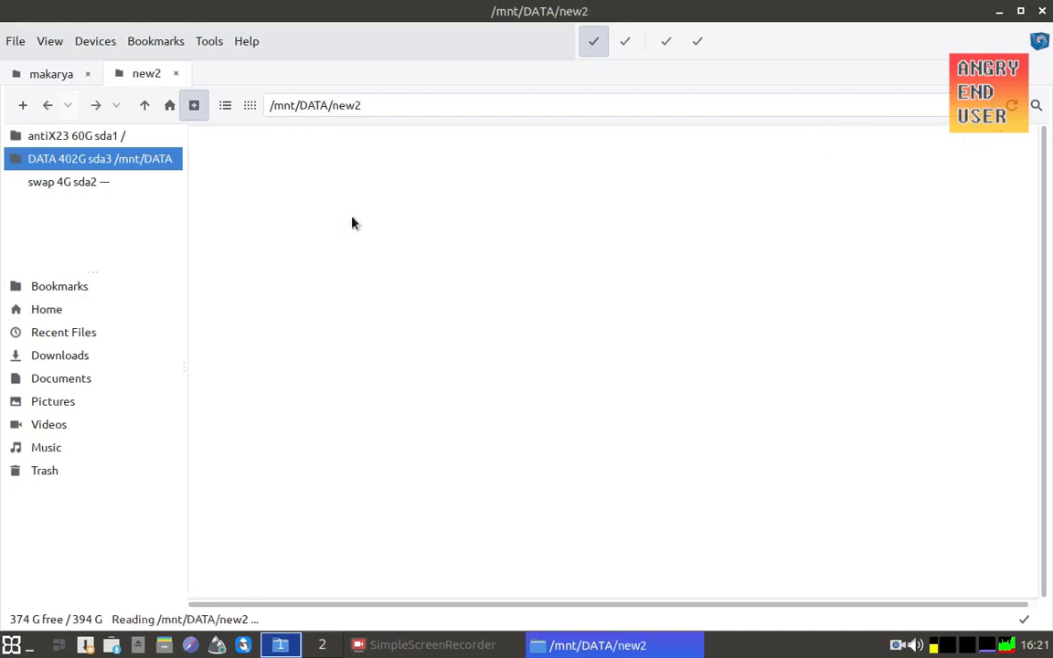
- Return to /mnt/DATA and delete the new2 folder
left_click(144, 106)
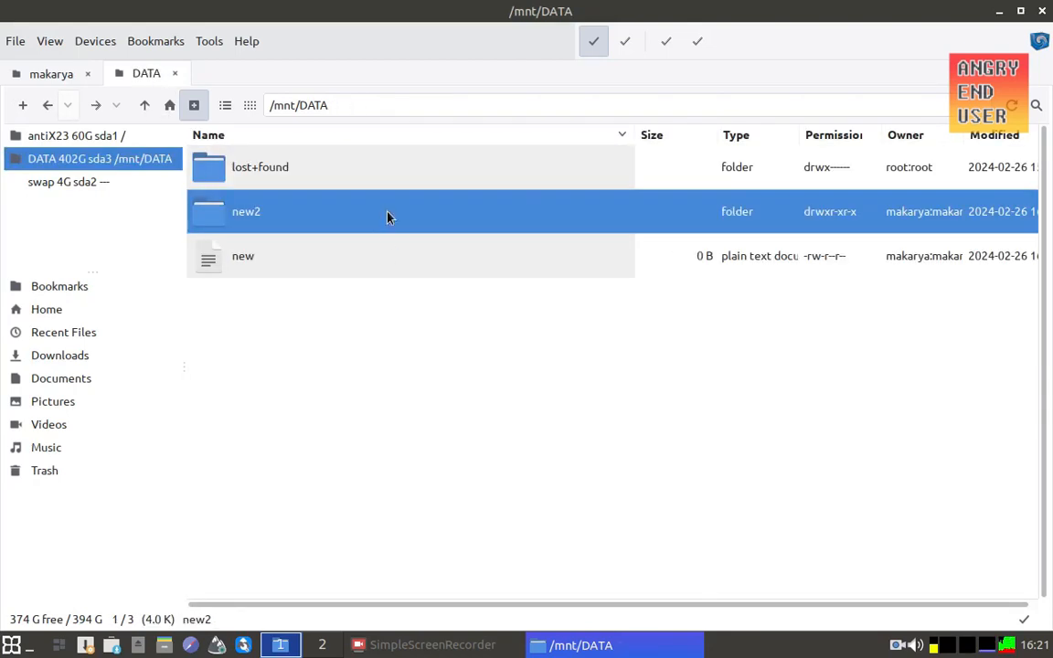
right_click(387, 216)
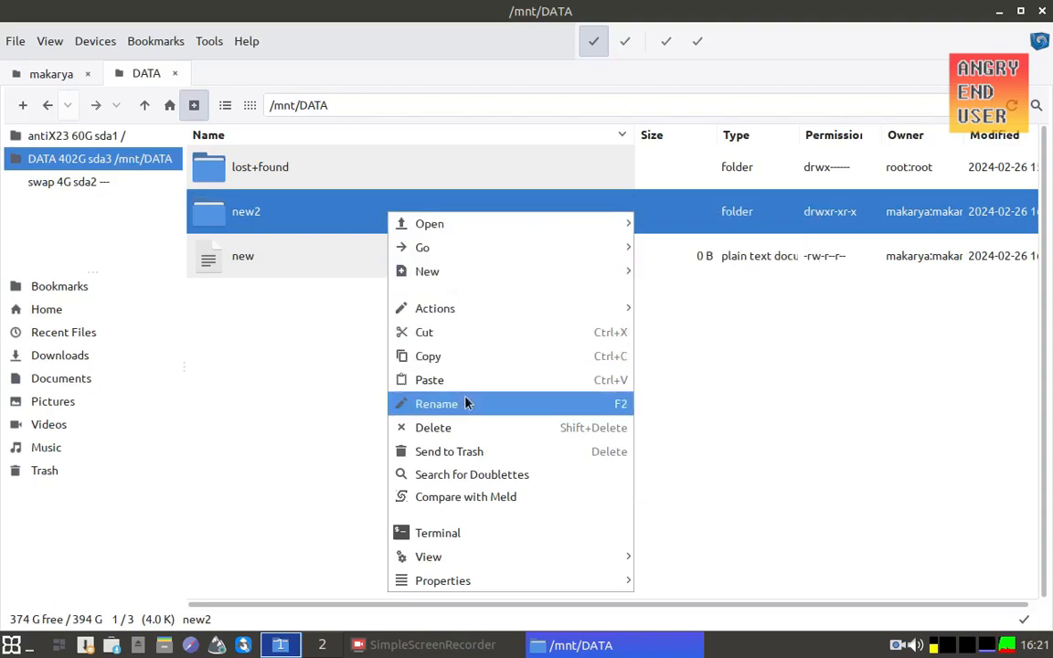
left_click(469, 428)
left_click(567, 381)
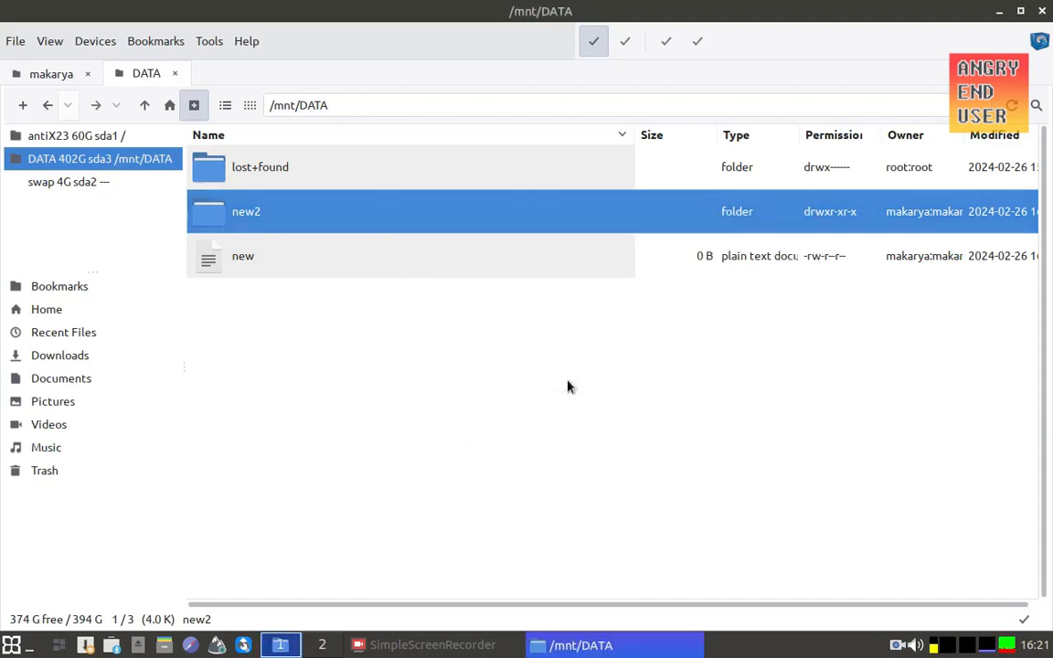
- Delete the file new, then close the DATA tab and zzzFM
right_click(422, 216)
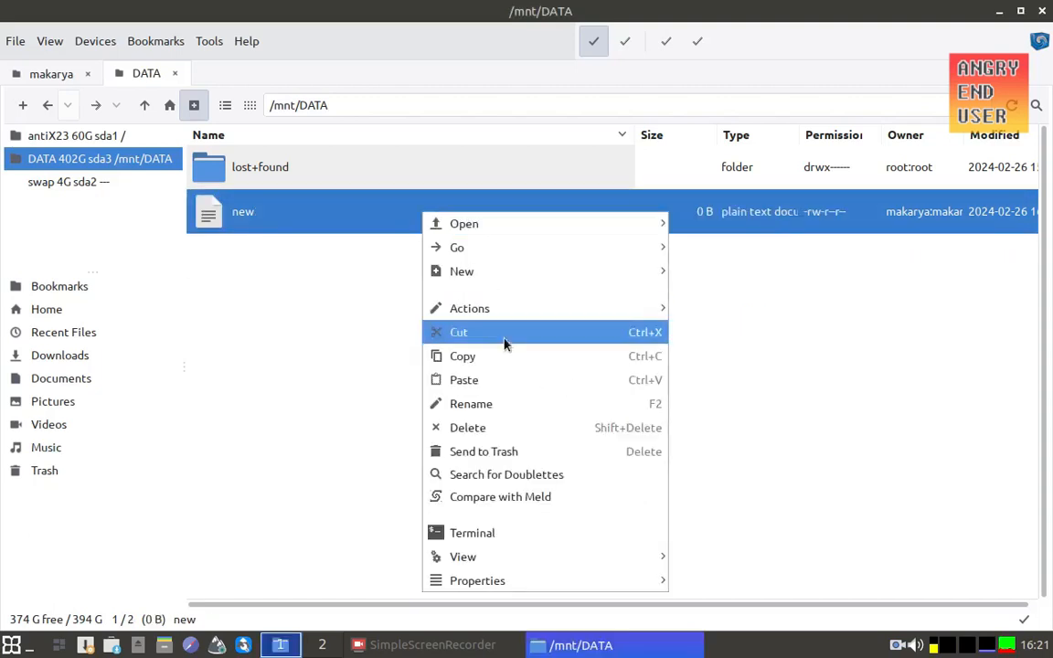
left_click(511, 427)
left_click(576, 380)
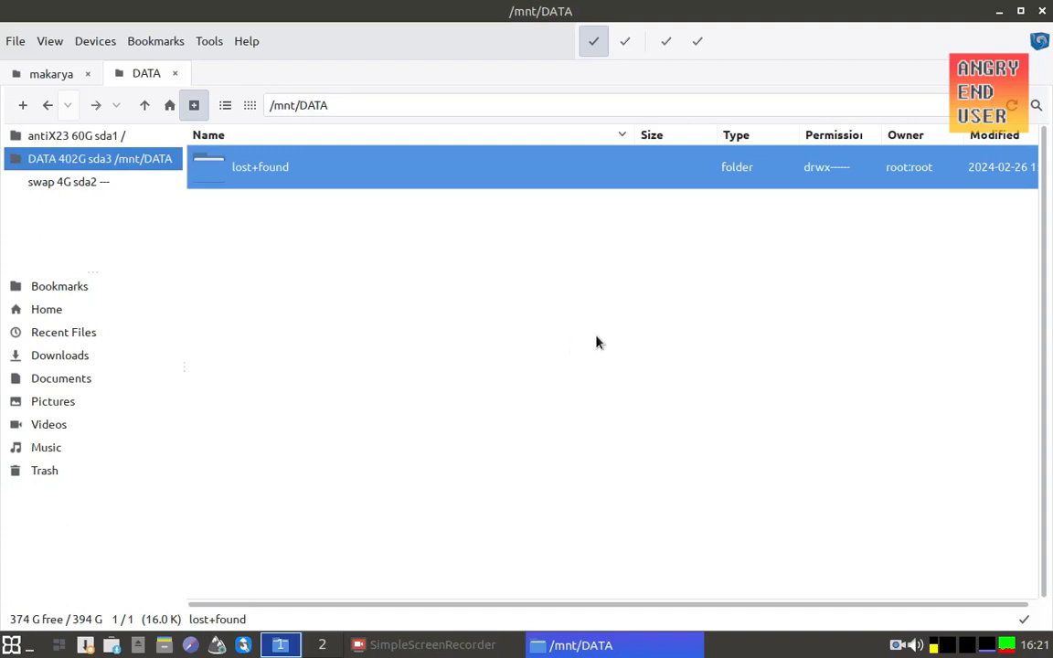
left_click(174, 73)
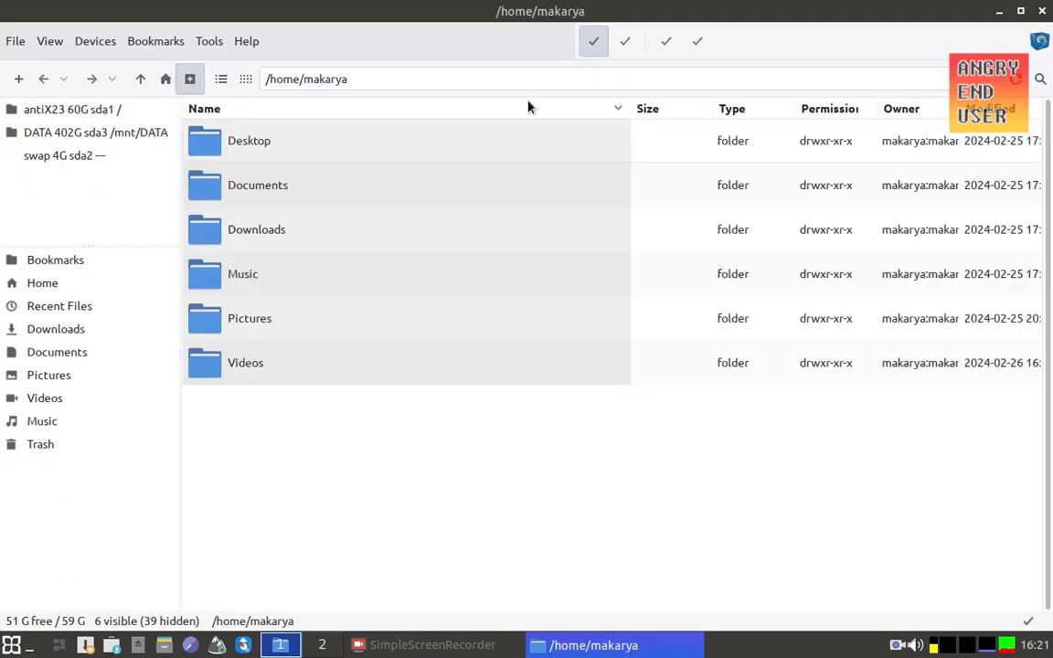
left_click(1042, 11)
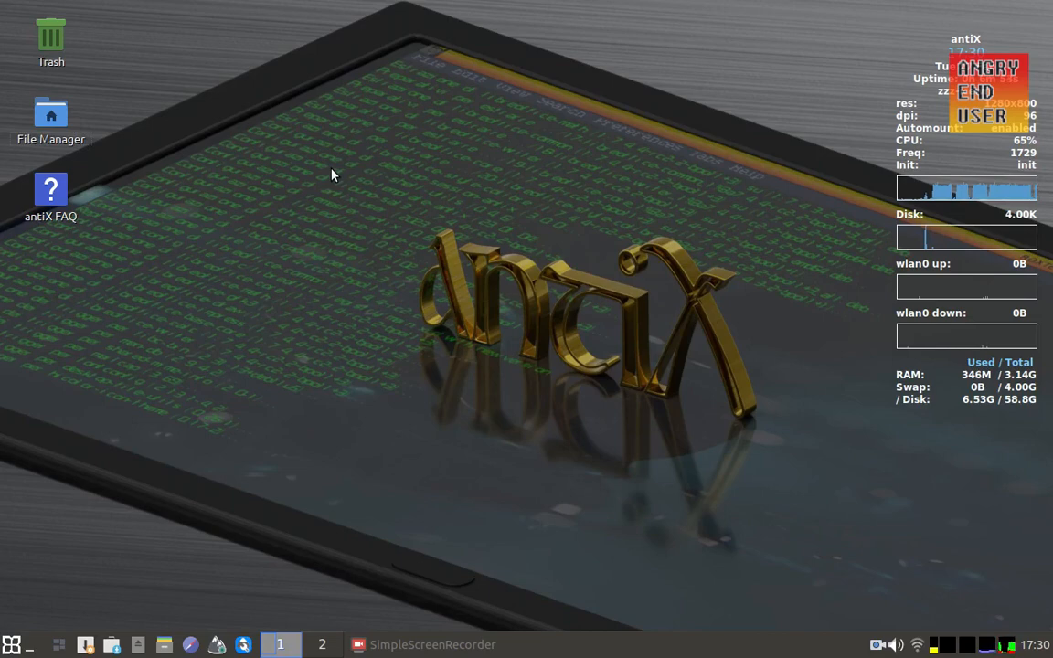
- Uncheck 'Single click opens files' in the zzzFM Desktop Settings and save
double_click(48, 113)
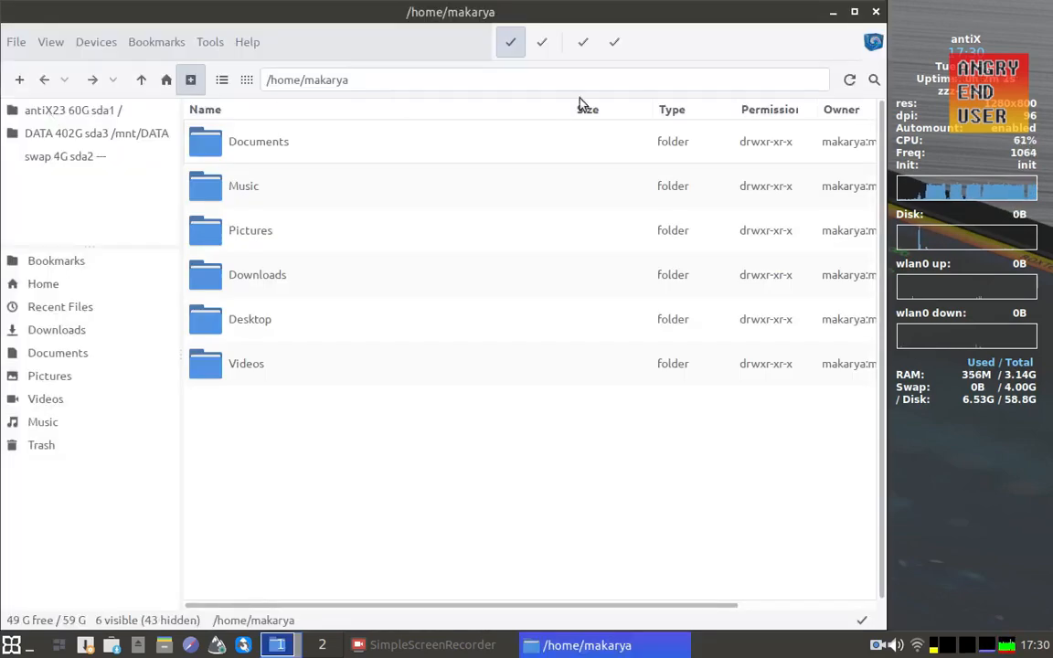
left_click(875, 12)
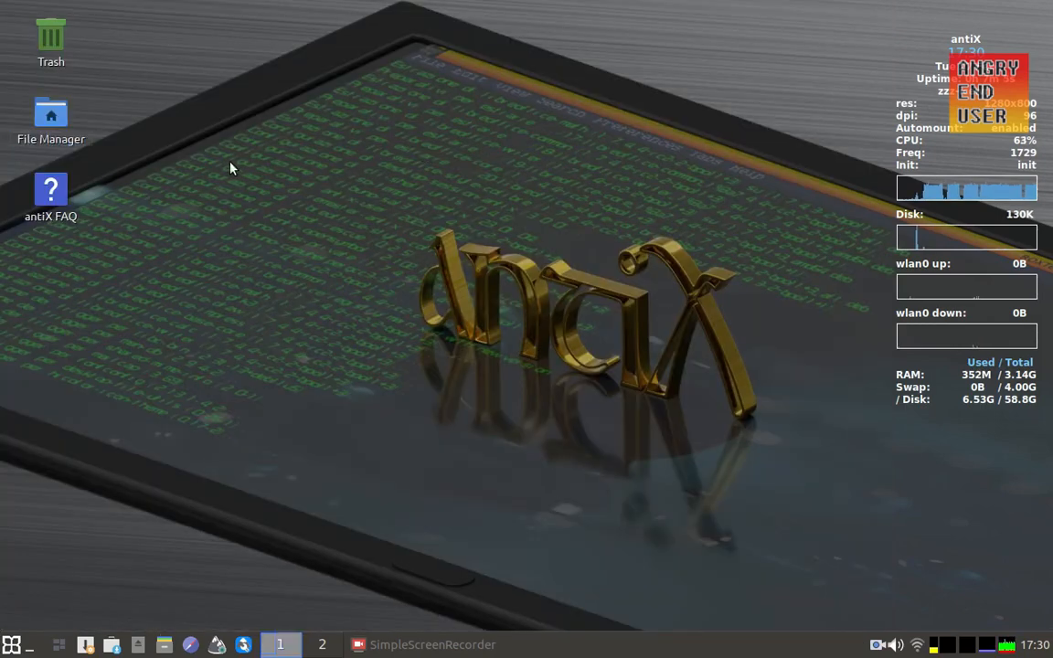
right_click(52, 118)
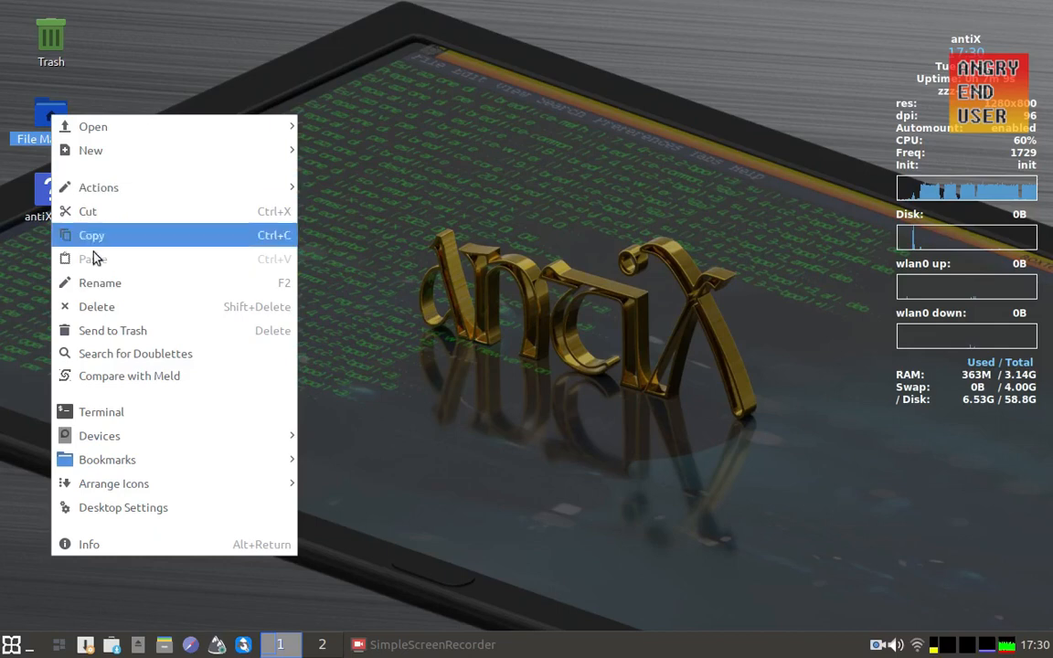
left_click(202, 510)
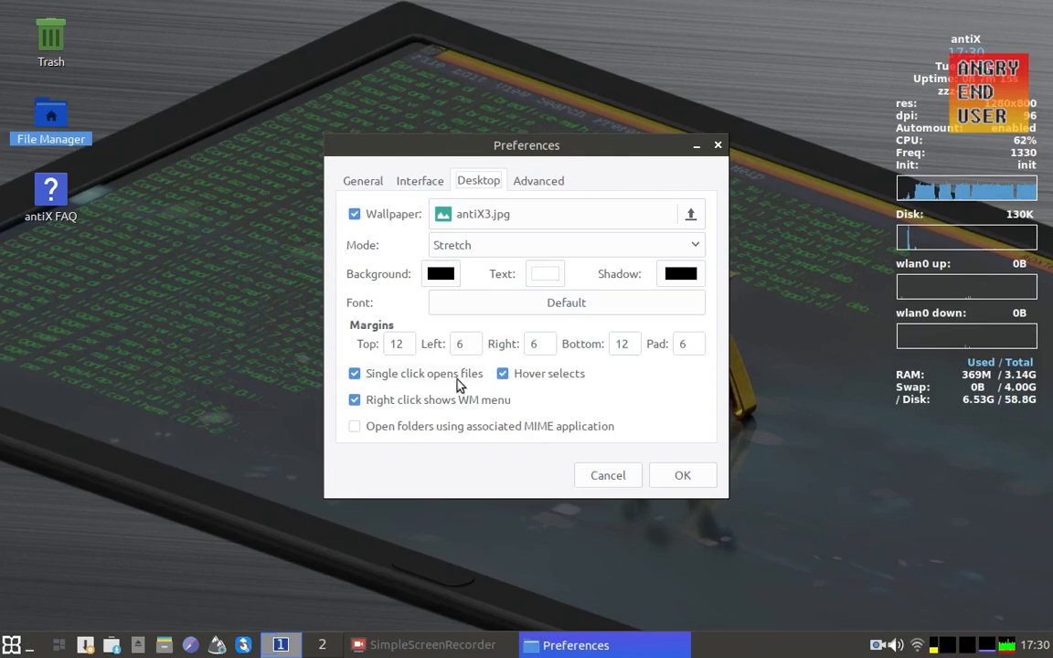
left_click(353, 375)
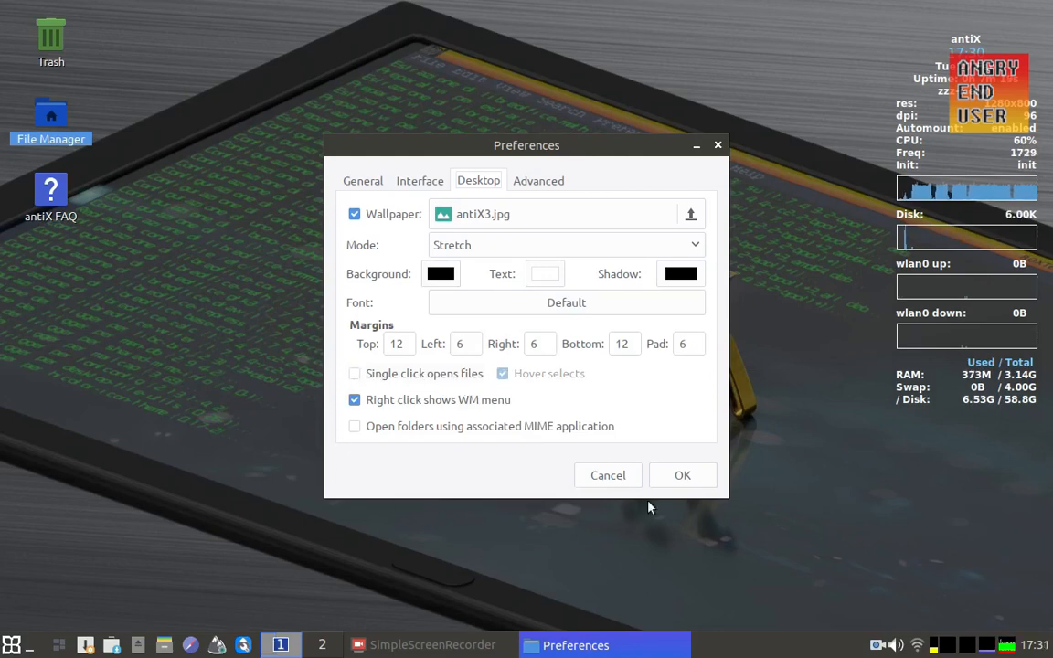
left_click(677, 477)
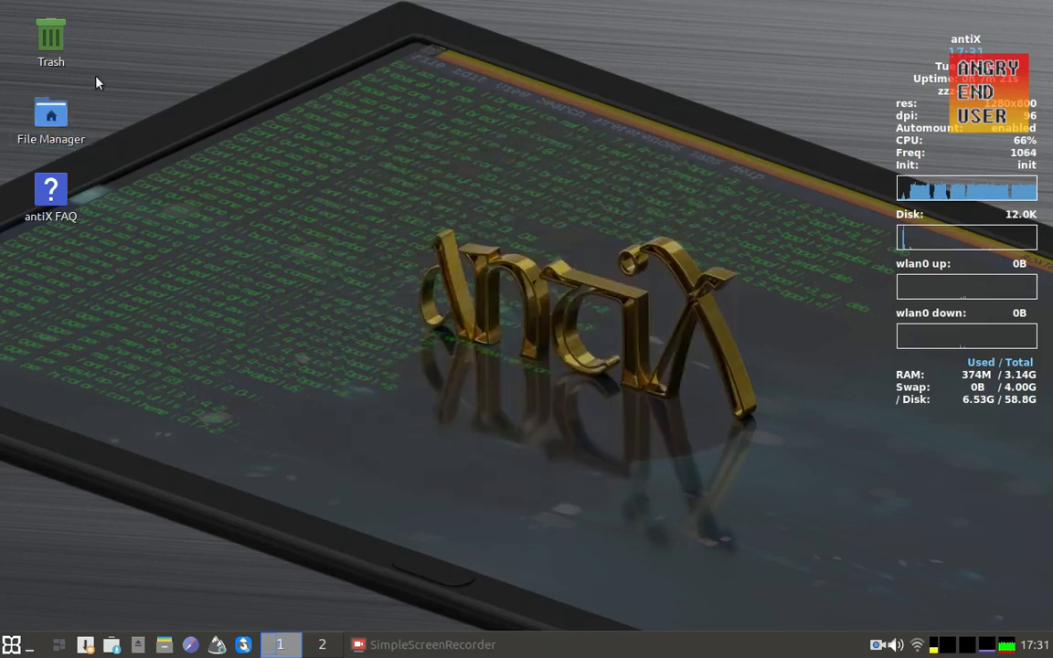
- Verify single clicks only select Trash, File Manager and antiX FAQ, and a double-click opens File Manager
left_click(55, 38)
left_click(50, 116)
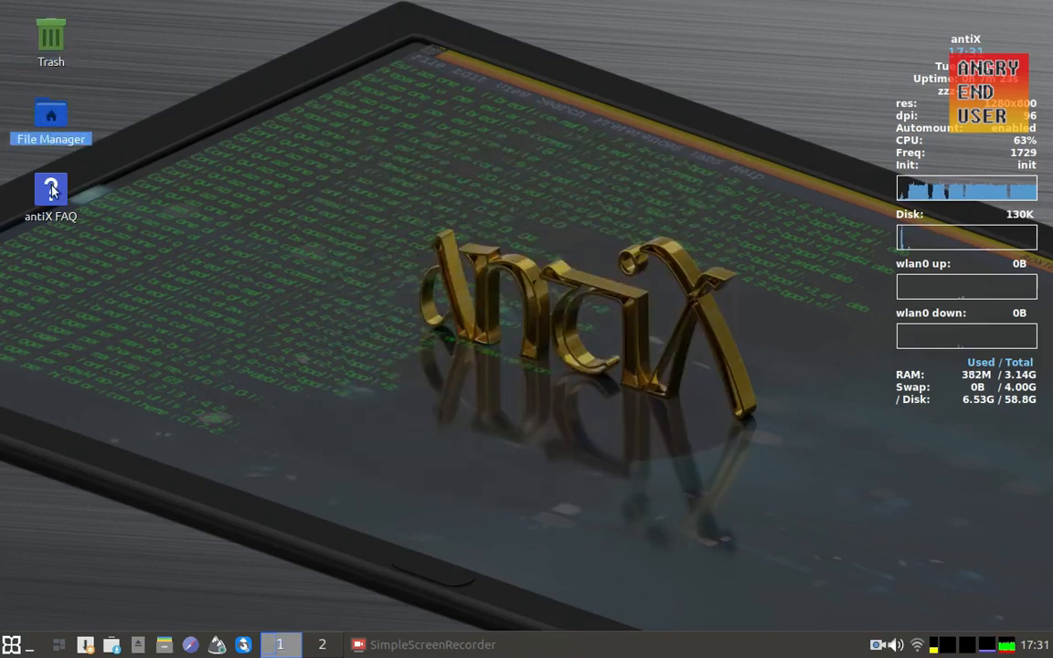
left_click(51, 194)
left_click(55, 119)
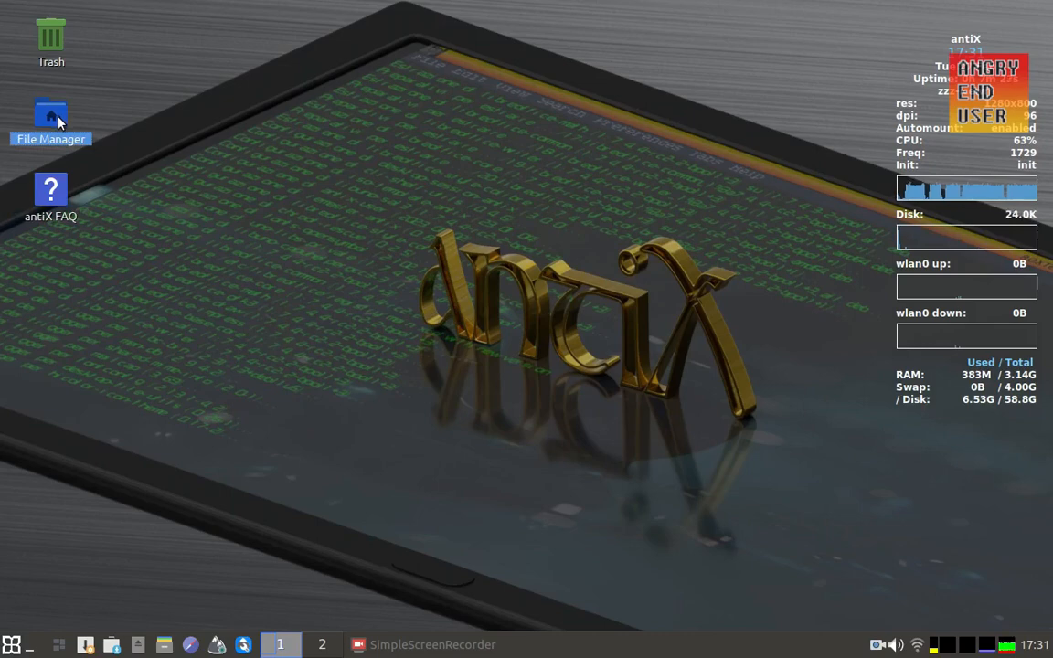
double_click(56, 118)
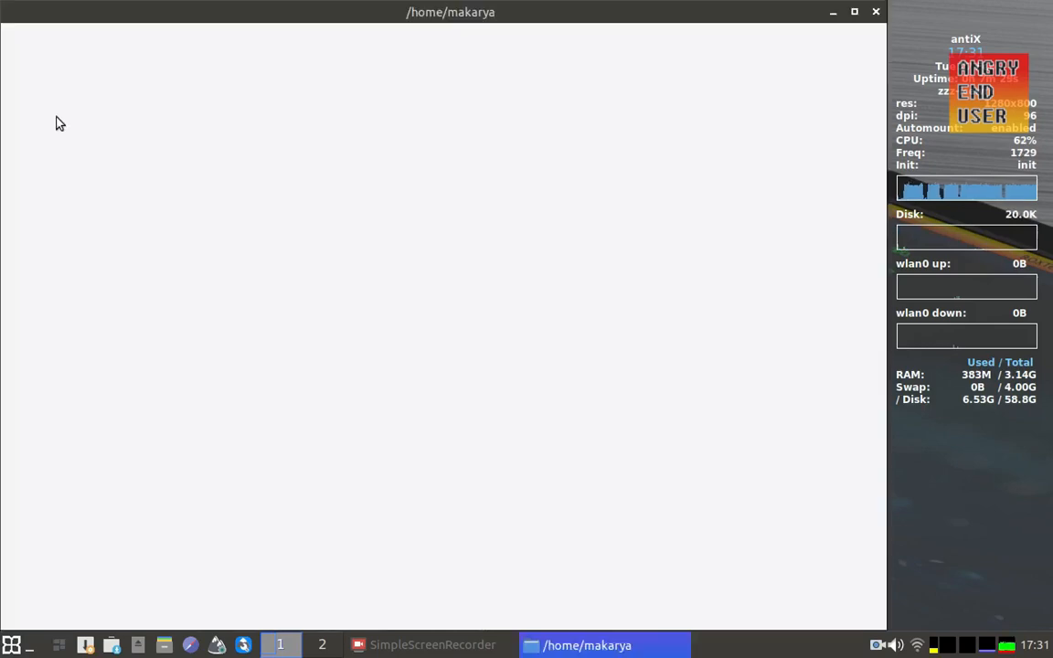
left_click(874, 11)
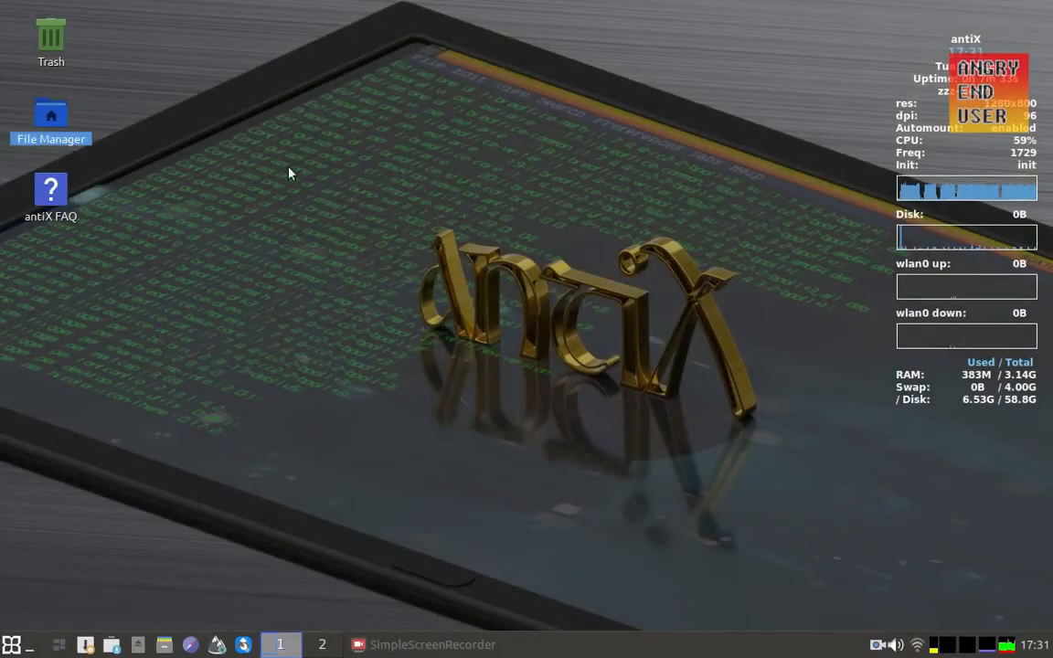
- Open Control Centre's Software section from the desktop menu and launch Package Installer
left_click(402, 476)
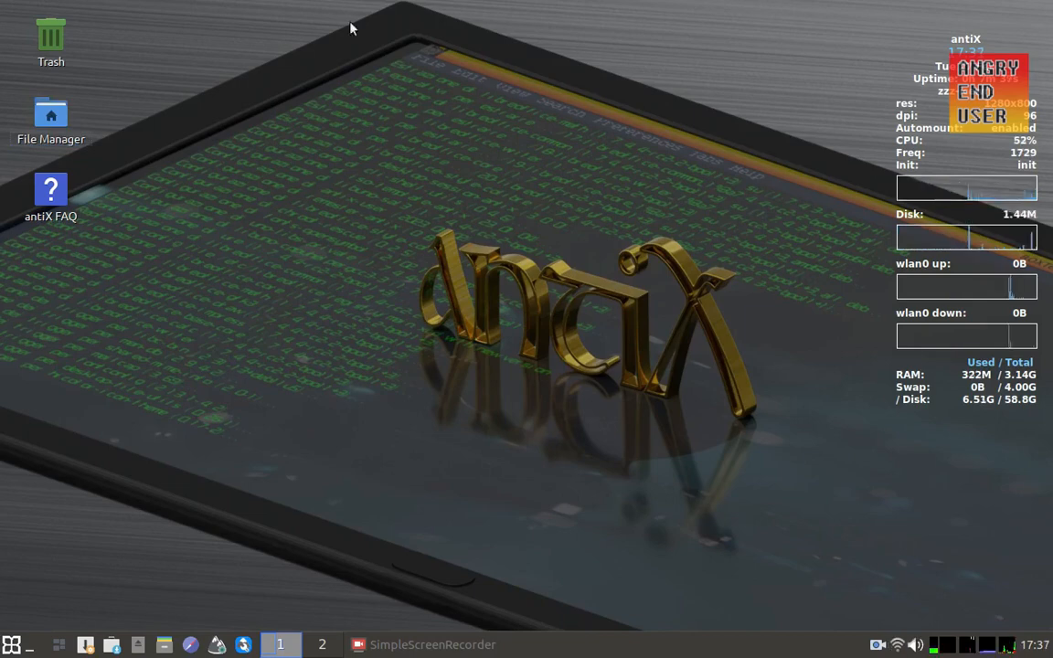
right_click(426, 165)
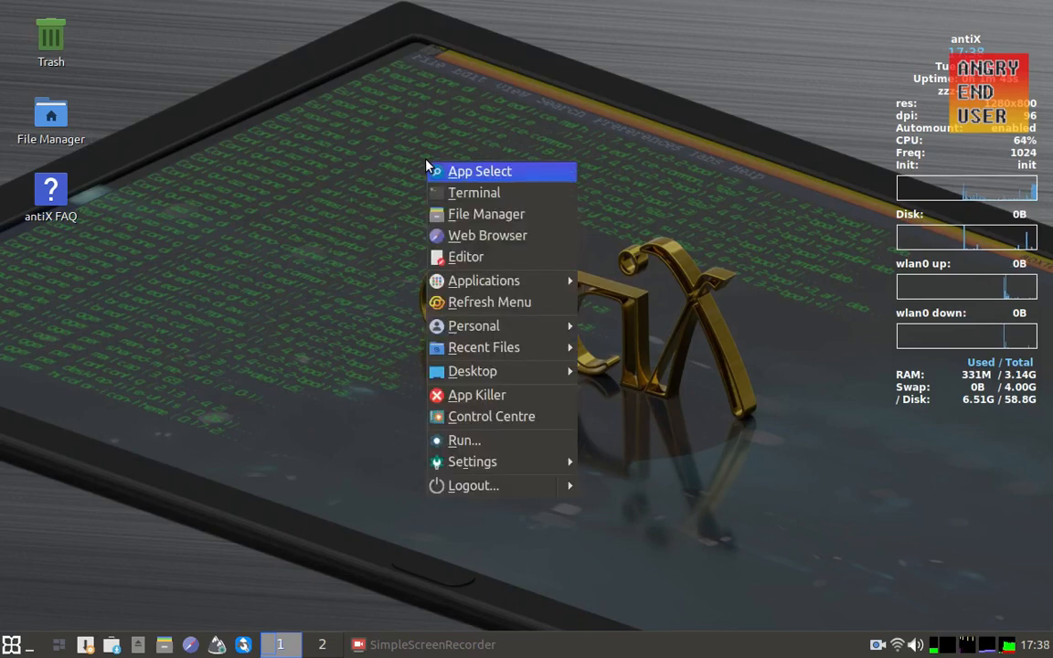
left_click(493, 419)
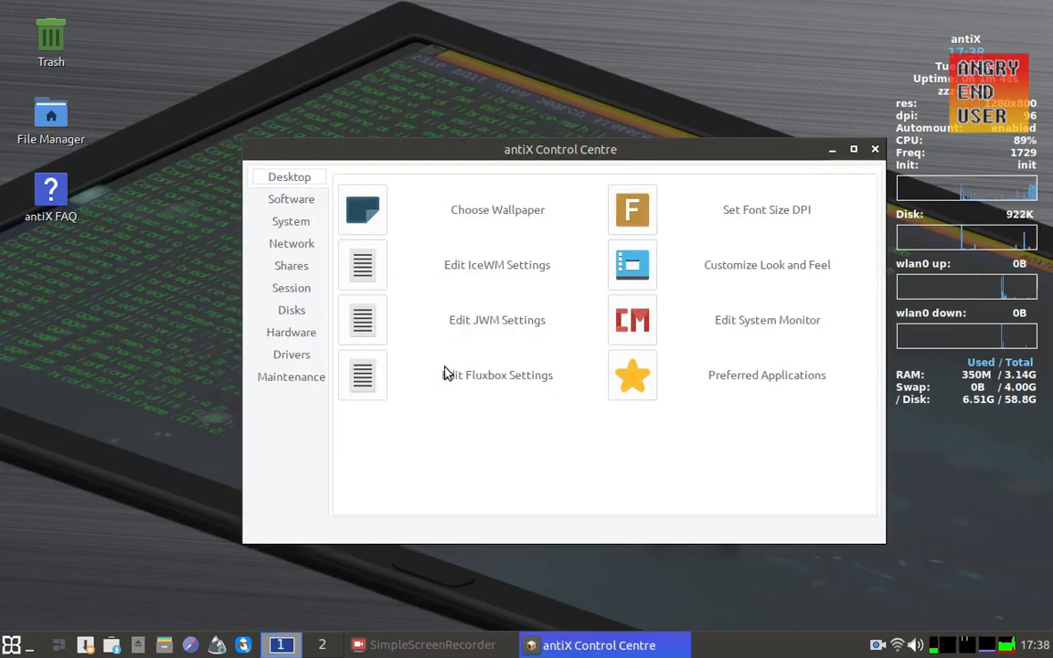
left_click(303, 200)
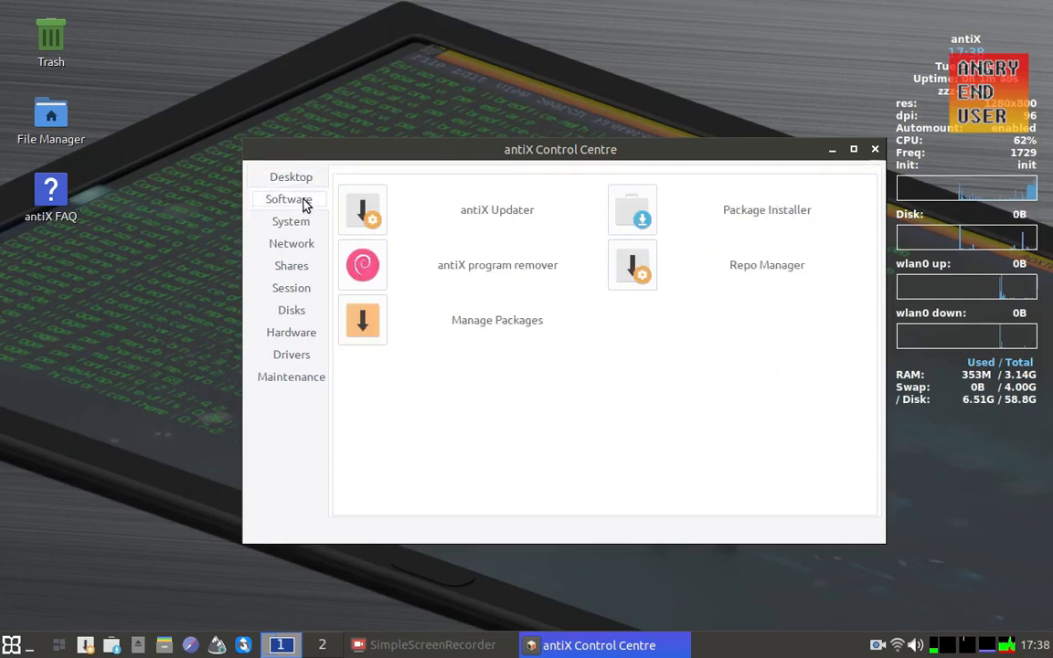
left_click(642, 215)
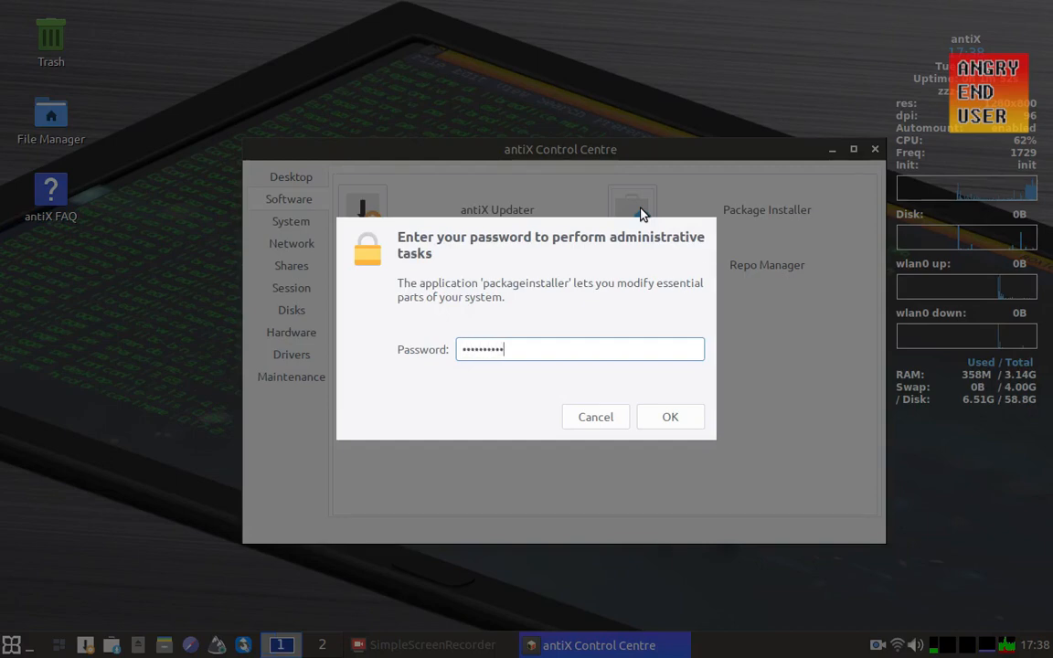
- Authenticate, tick Non-Free Video codecs under the Non-Free category, and install it
key("Return")
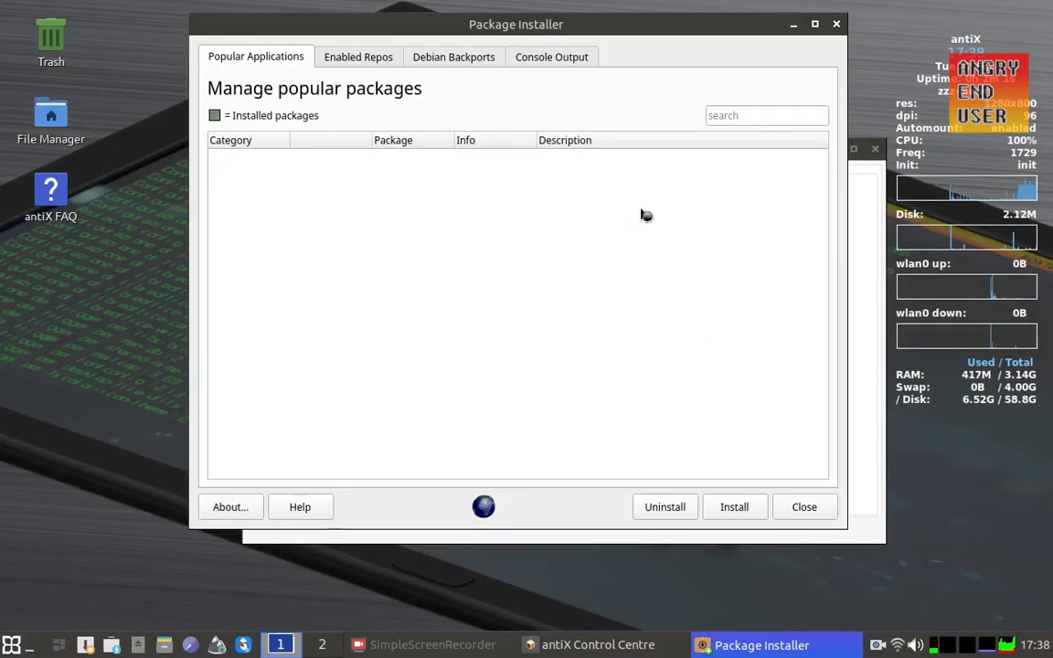
scroll(639, 214, "down", 2)
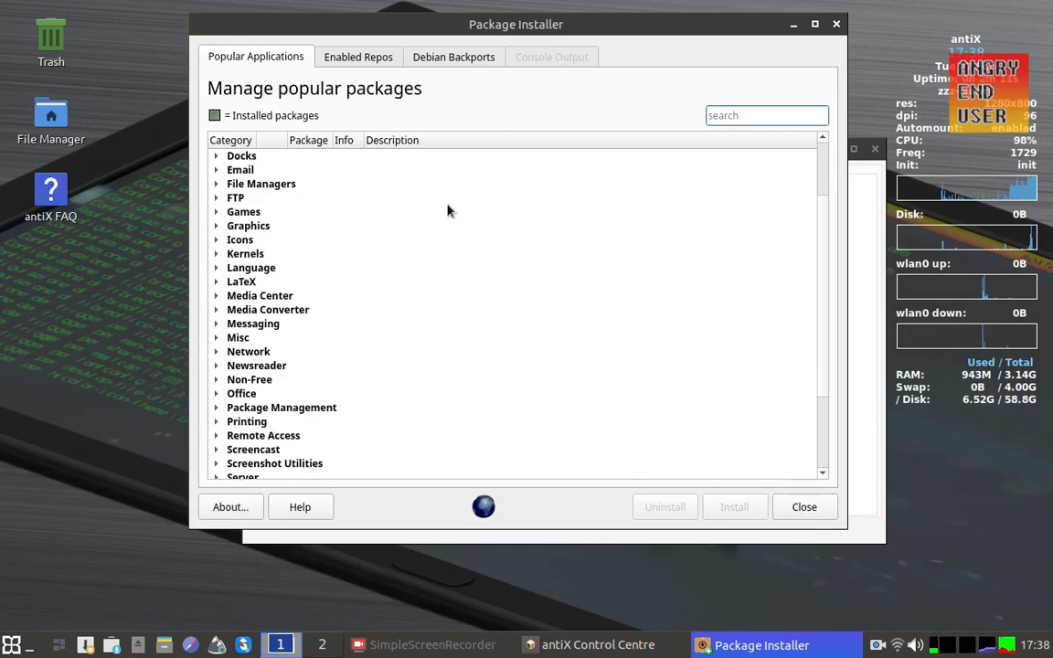
left_click(216, 380)
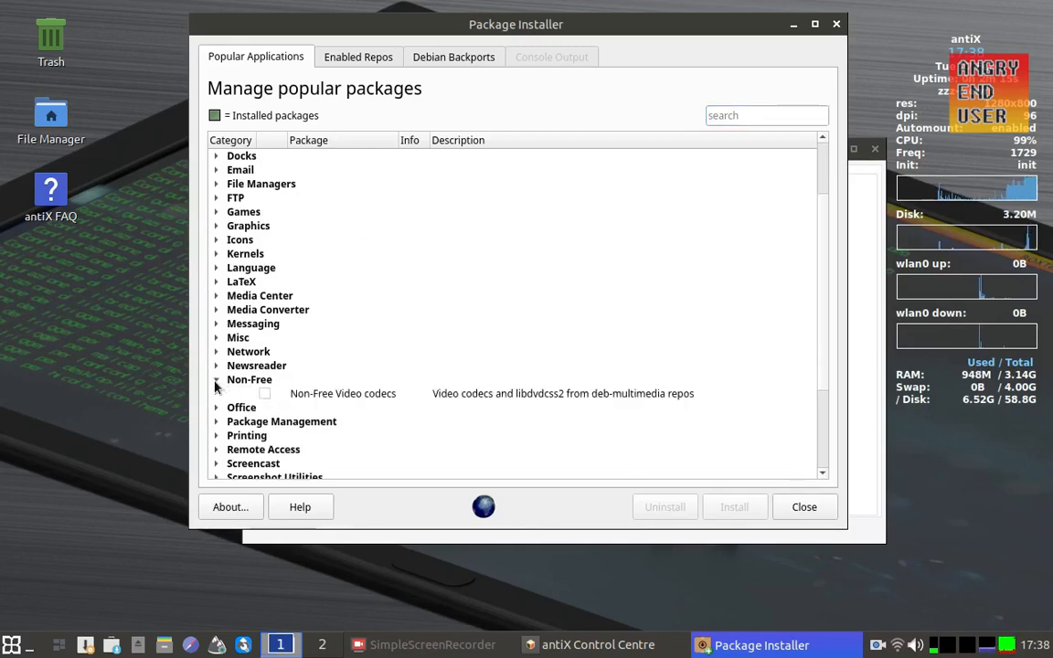
left_click(265, 394)
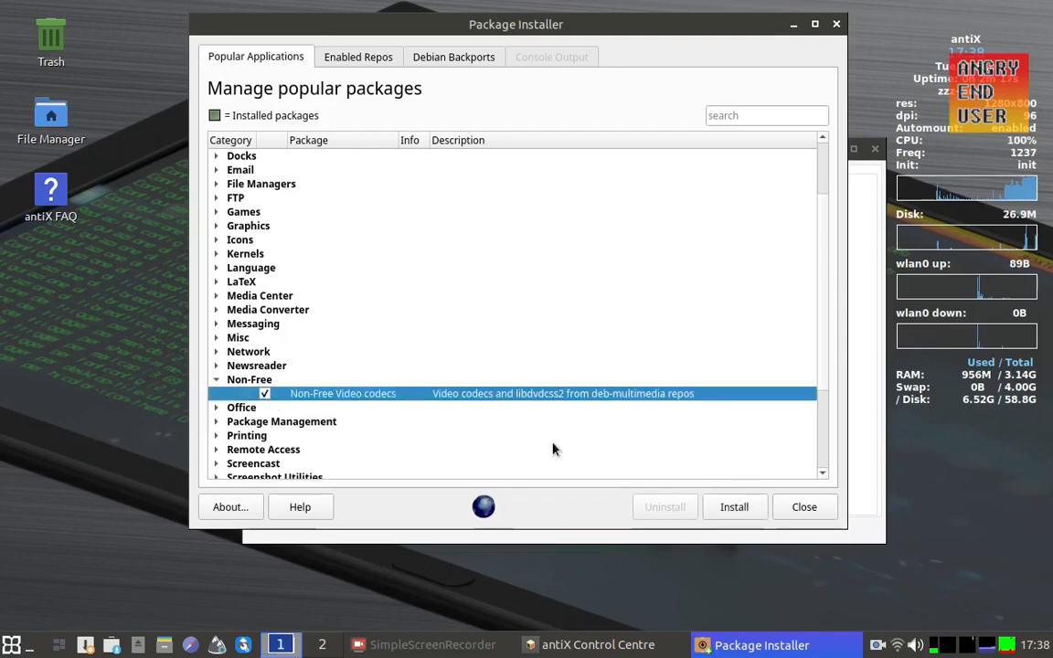
left_click(732, 508)
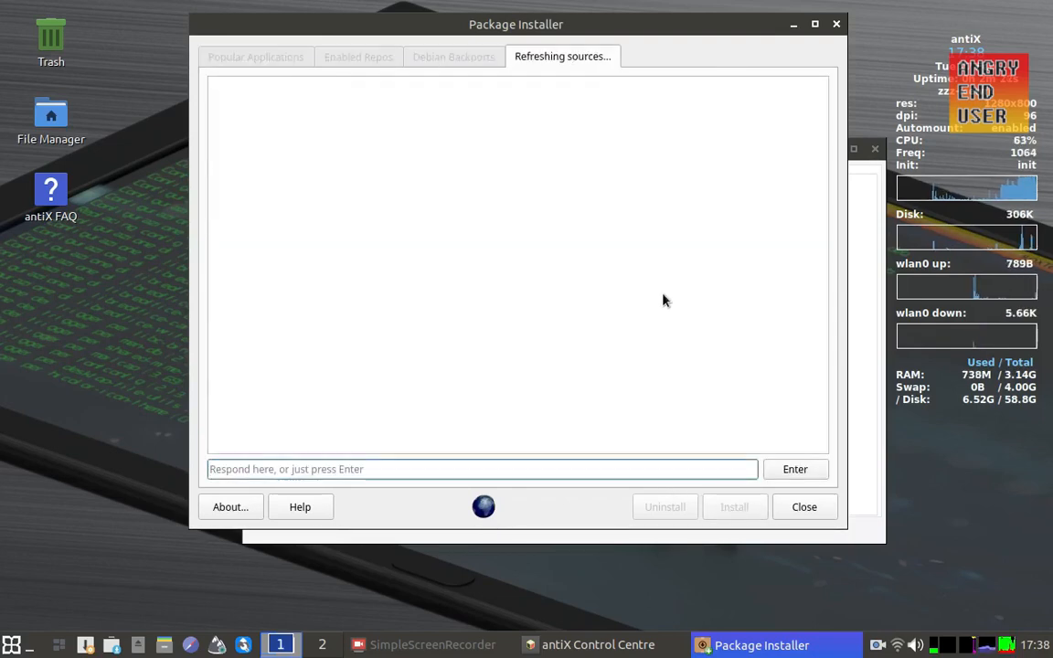
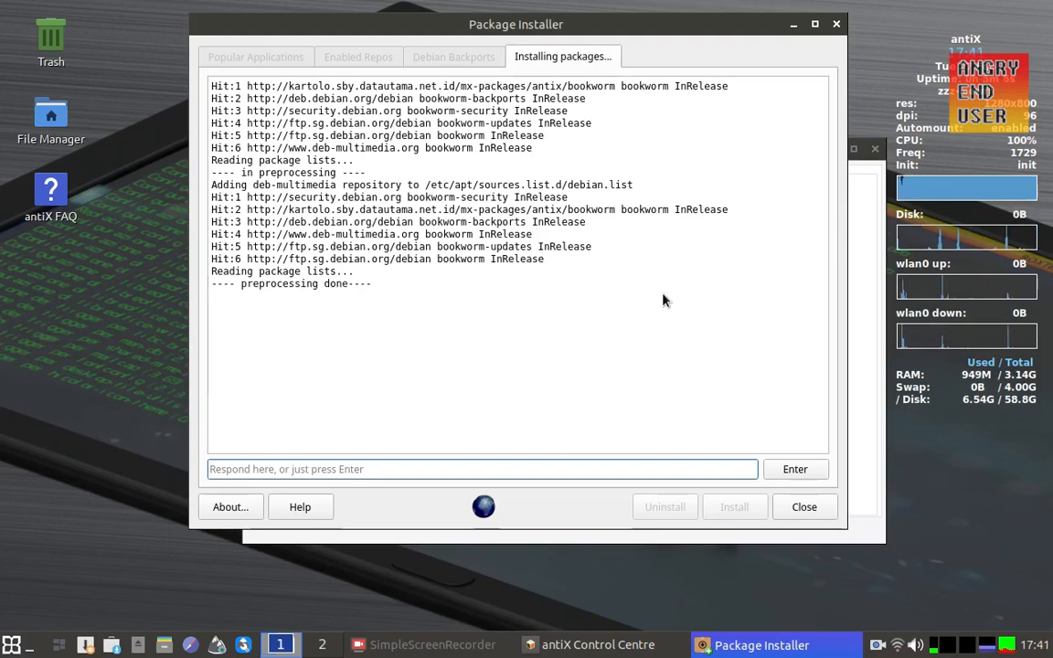
- Confirm the libdvdcss2 and w64codecs install, then close Package Installer and the Control Centre
right_click(656, 291)
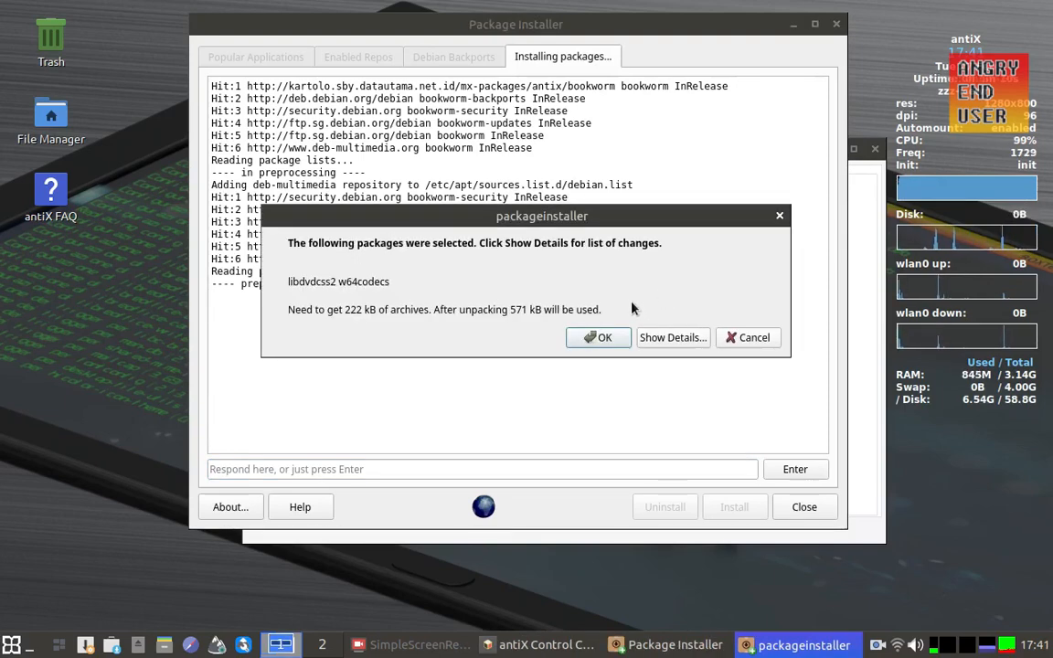
left_click(617, 313)
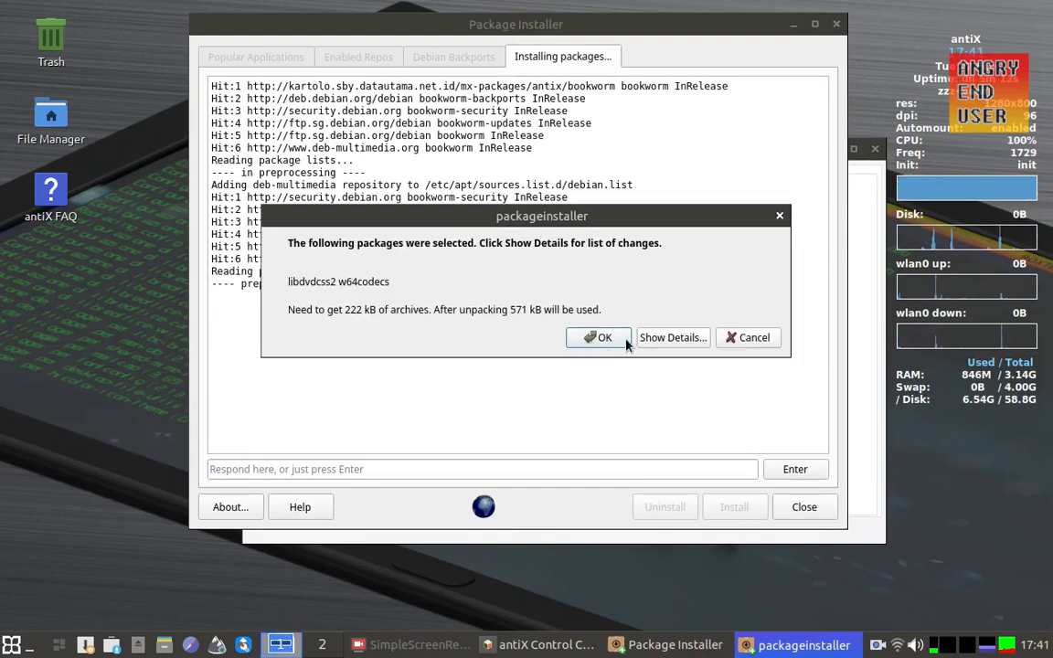
left_click(625, 339)
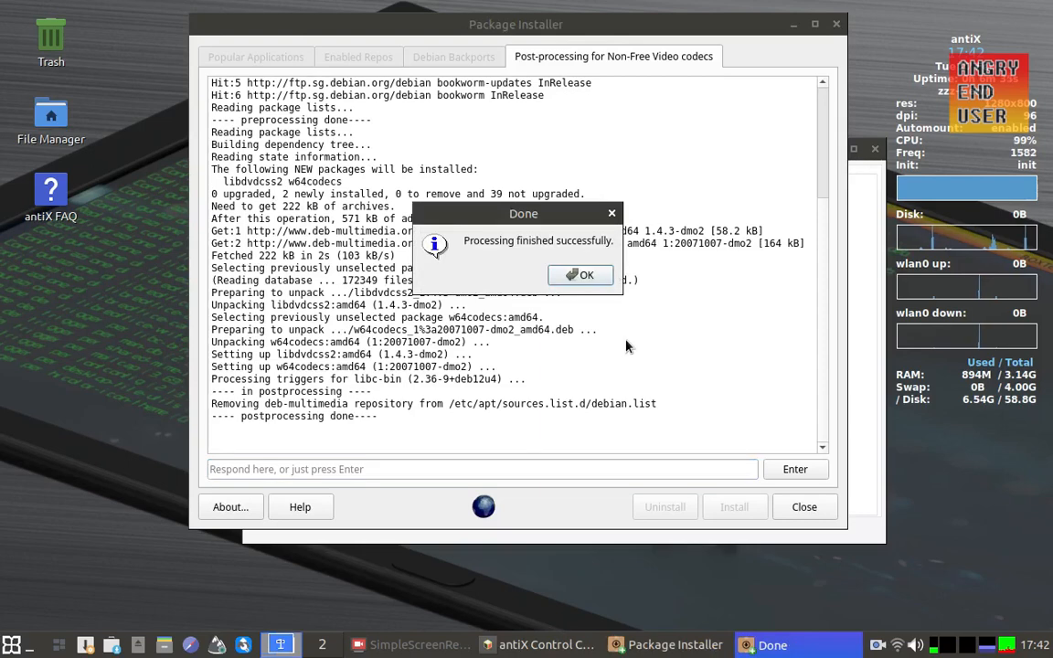
left_click(579, 274)
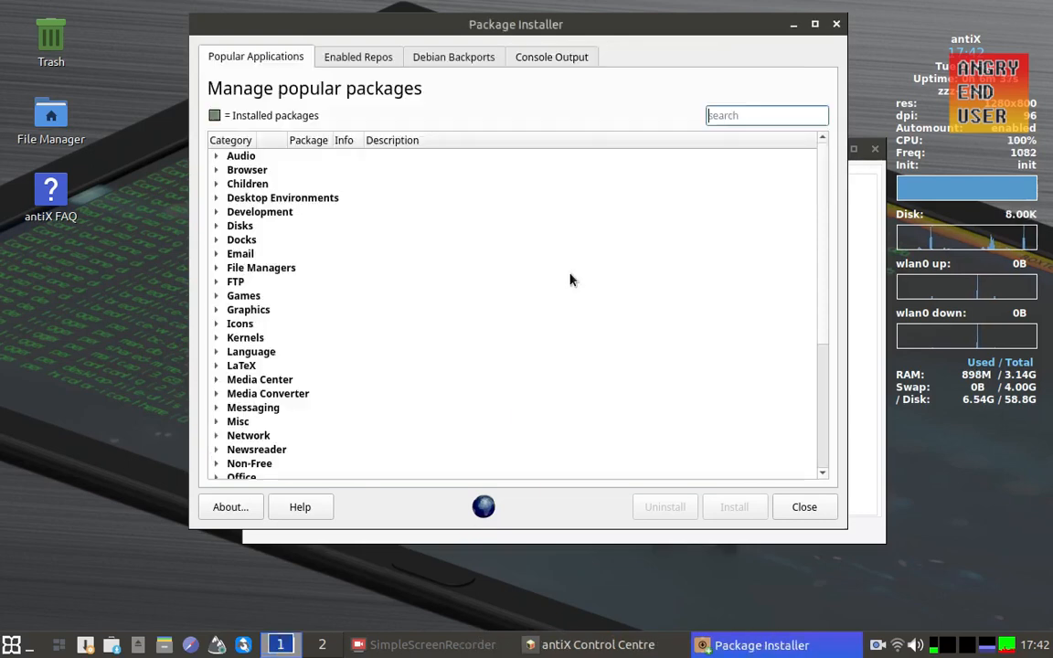
left_click(805, 512)
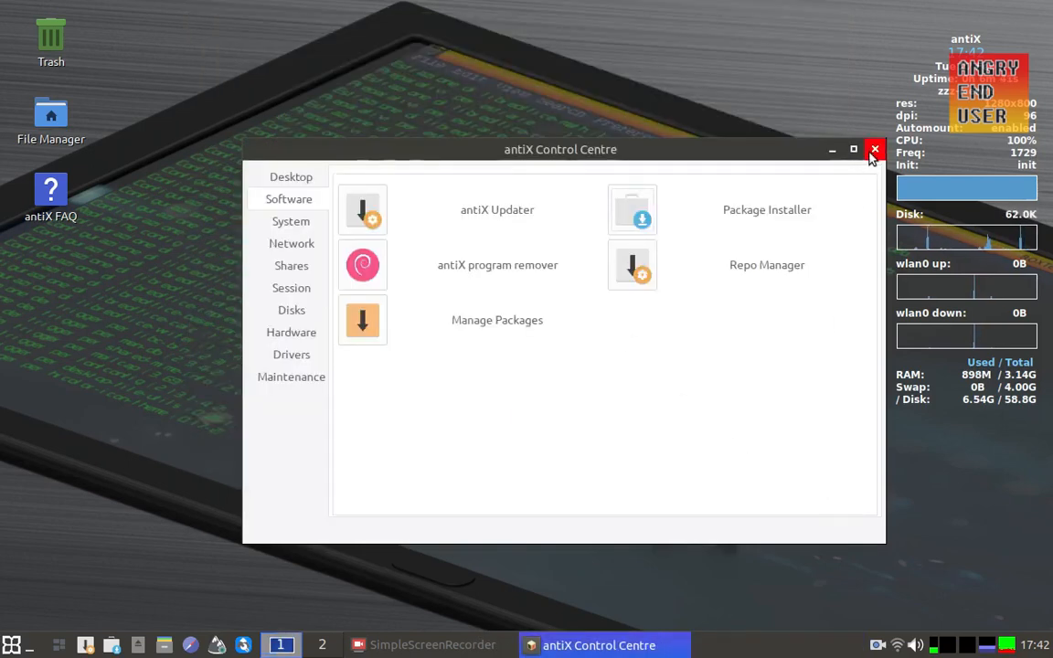
left_click(874, 149)
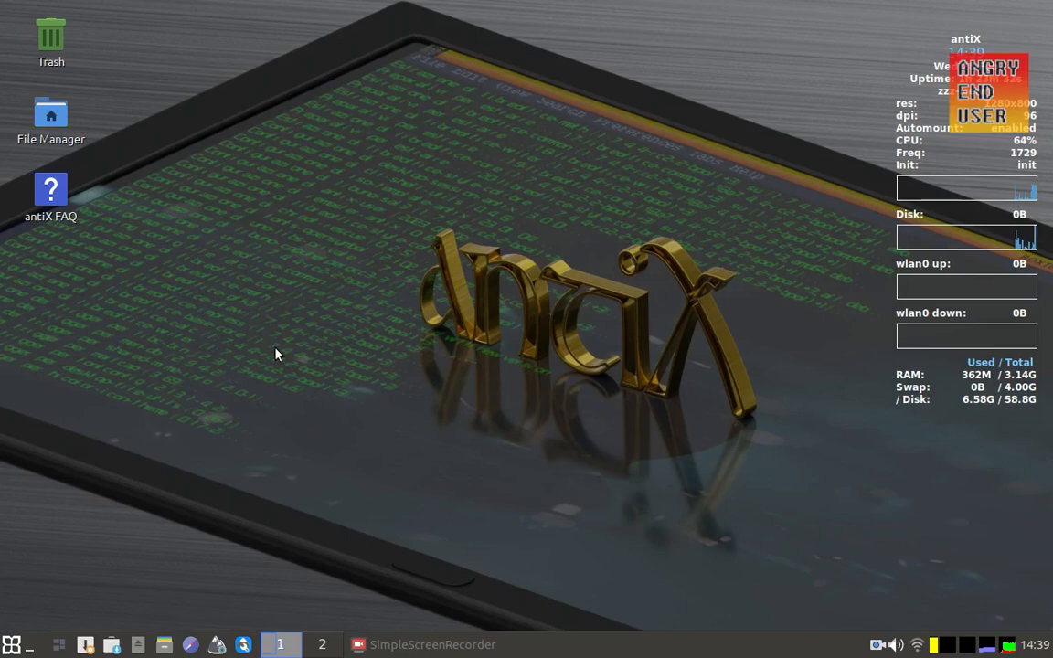
left_click(11, 644)
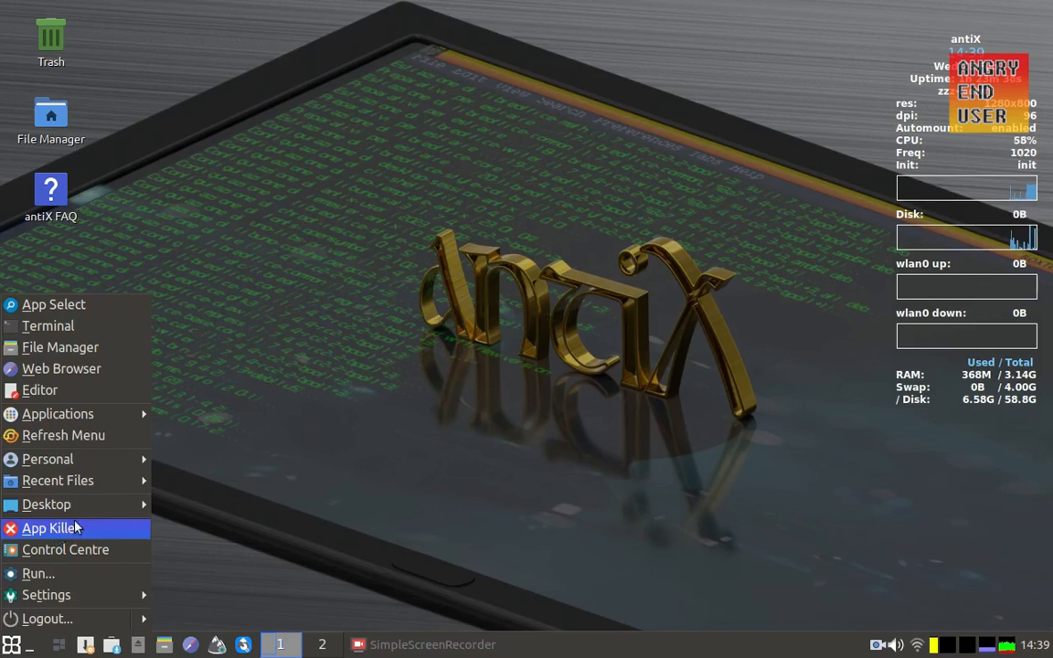
mouse_move(130, 418)
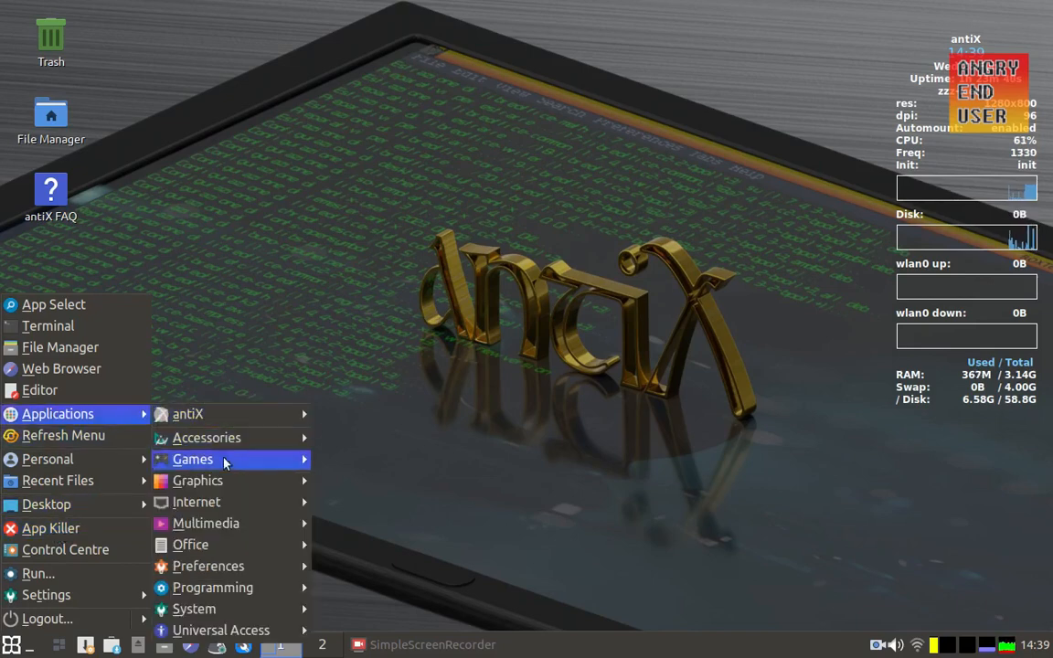
mouse_move(230, 524)
left_click(358, 623)
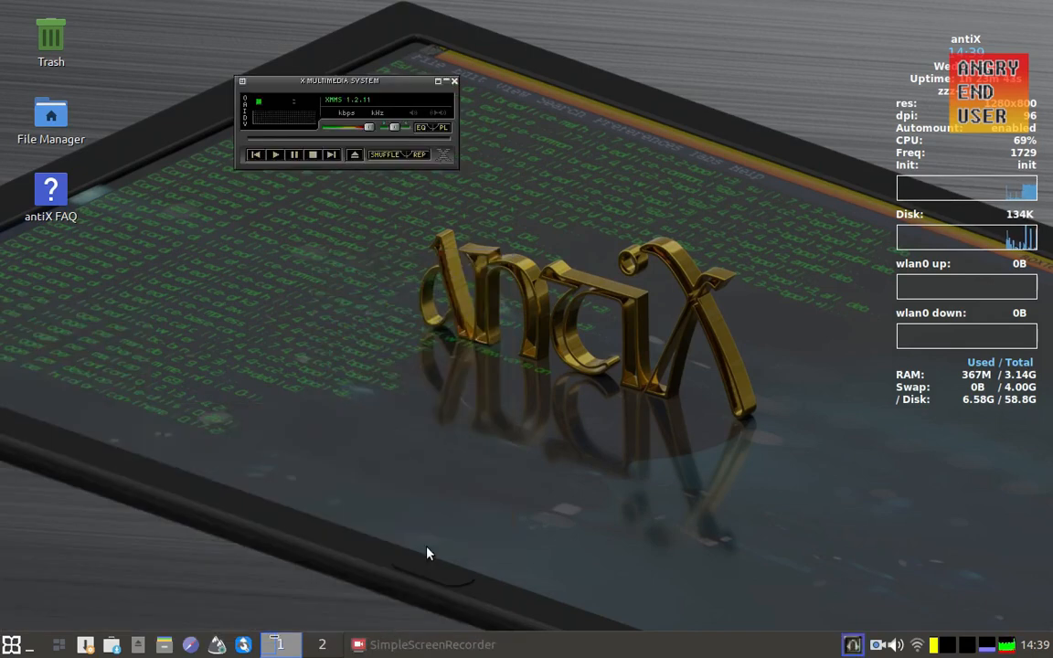
left_click(11, 646)
left_click(55, 528)
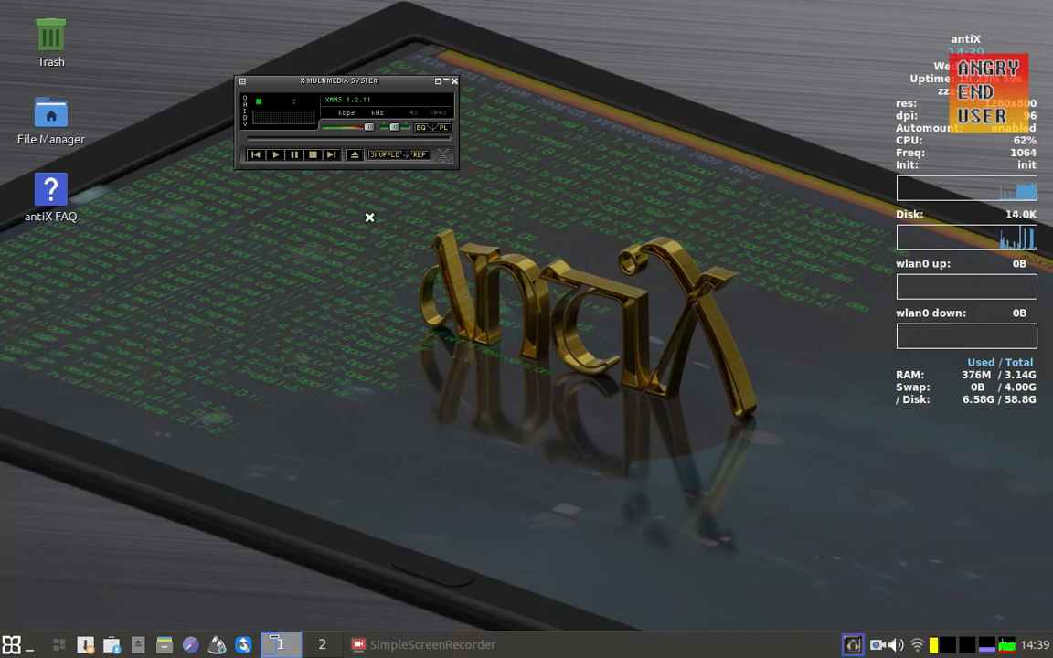
left_click(400, 86)
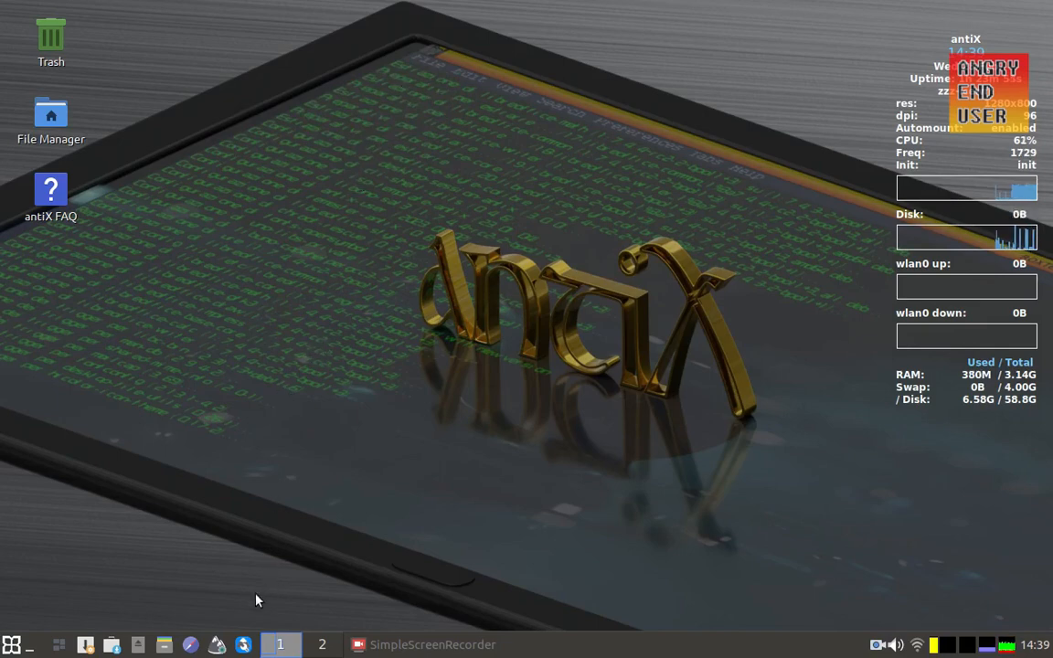
- Open the IceWM keys config file in a maximized Geany from Look and feel settings
left_click(245, 646)
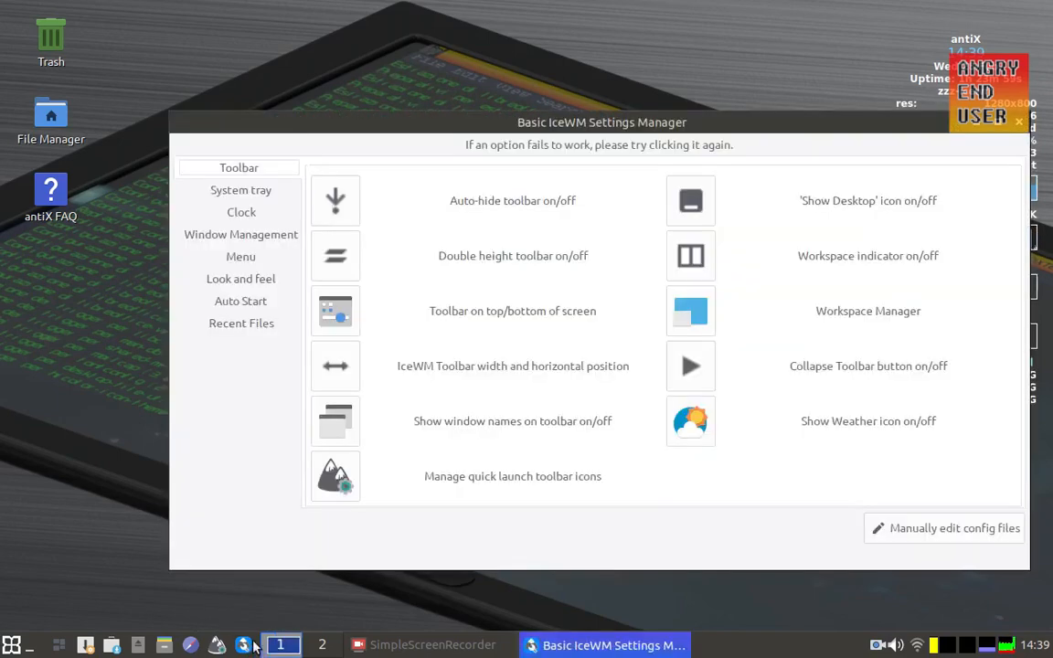
left_click(282, 285)
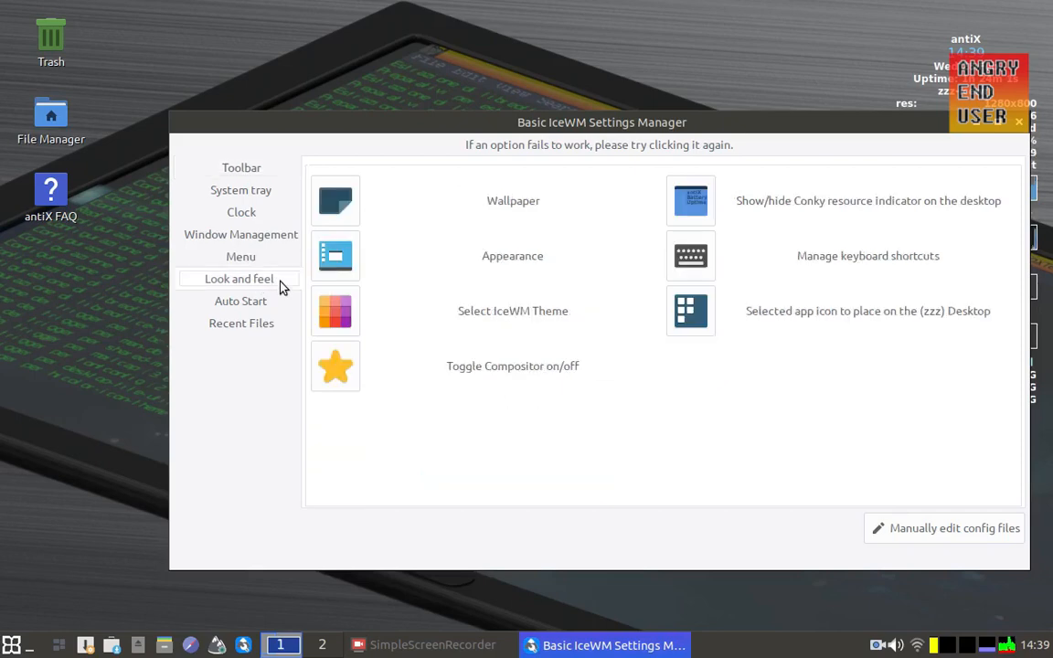
left_click(984, 535)
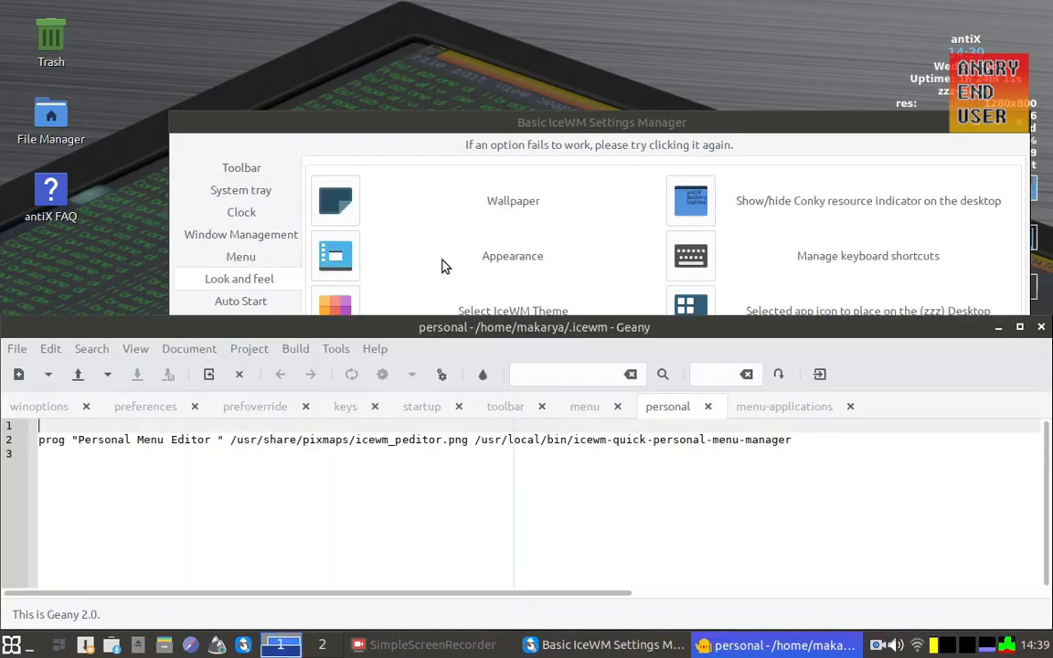
left_click(345, 407)
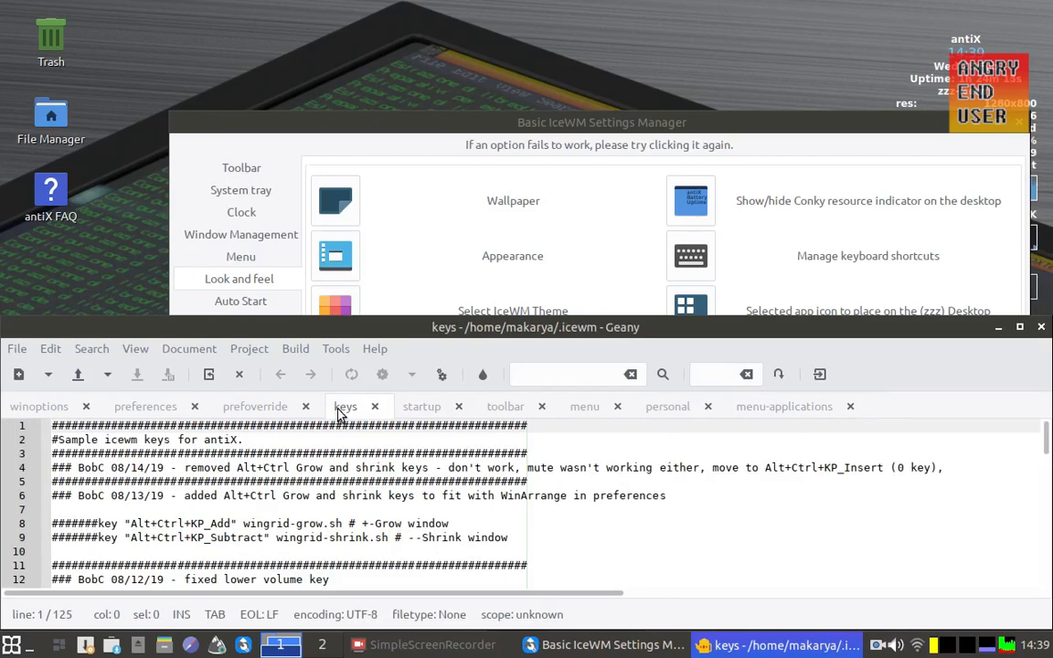
left_click(1019, 326)
- Search the keys file for 'xkill'
left_click(570, 292)
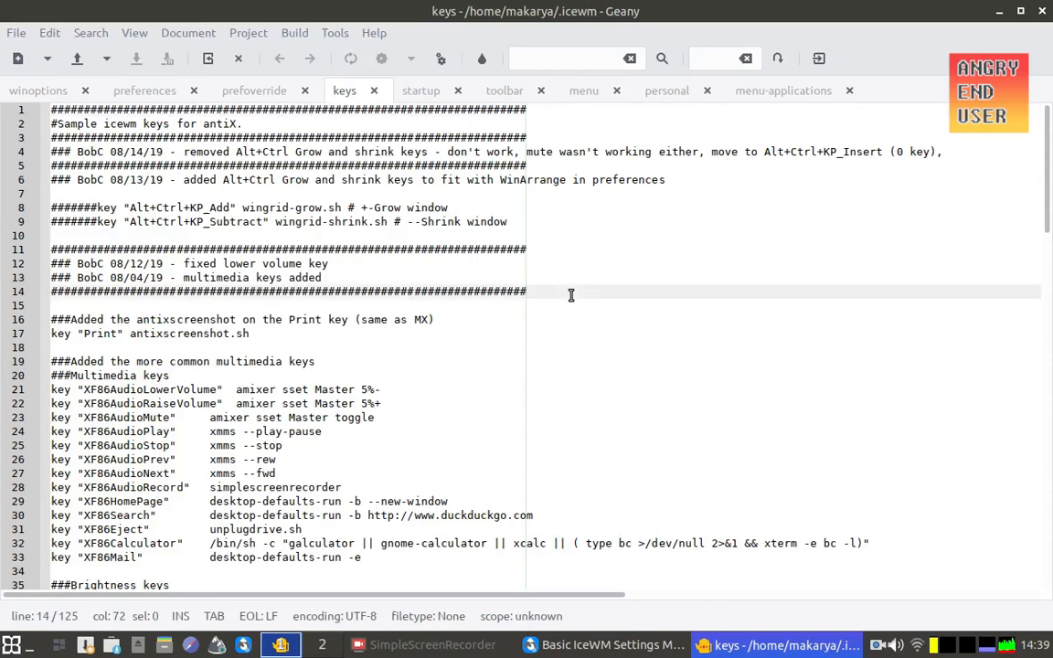
key("ctrl+f")
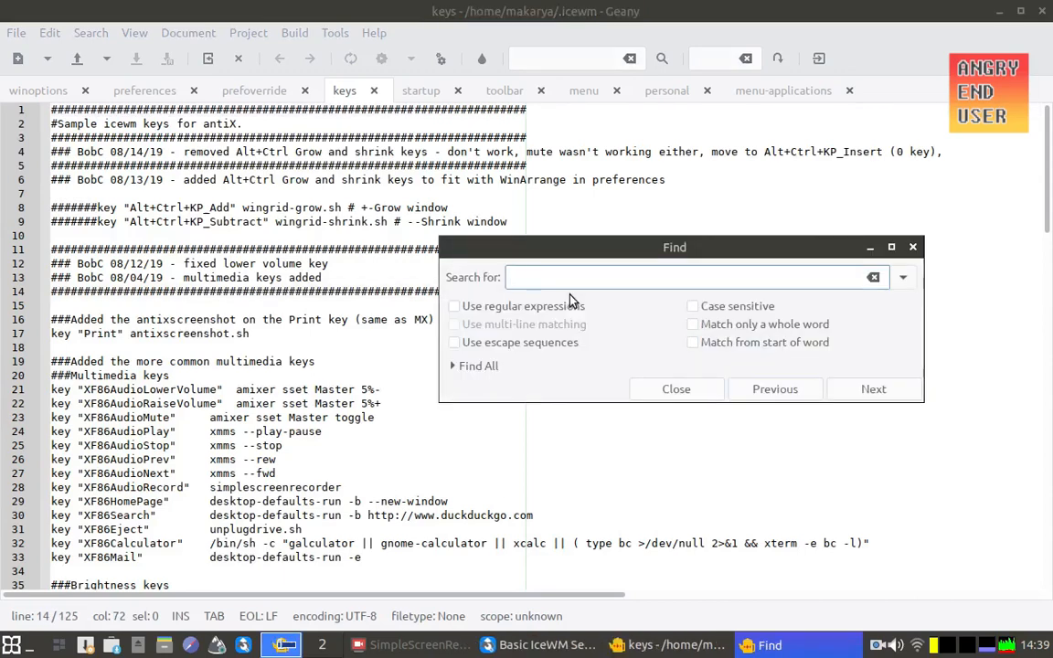
type("xkill")
key("Return")
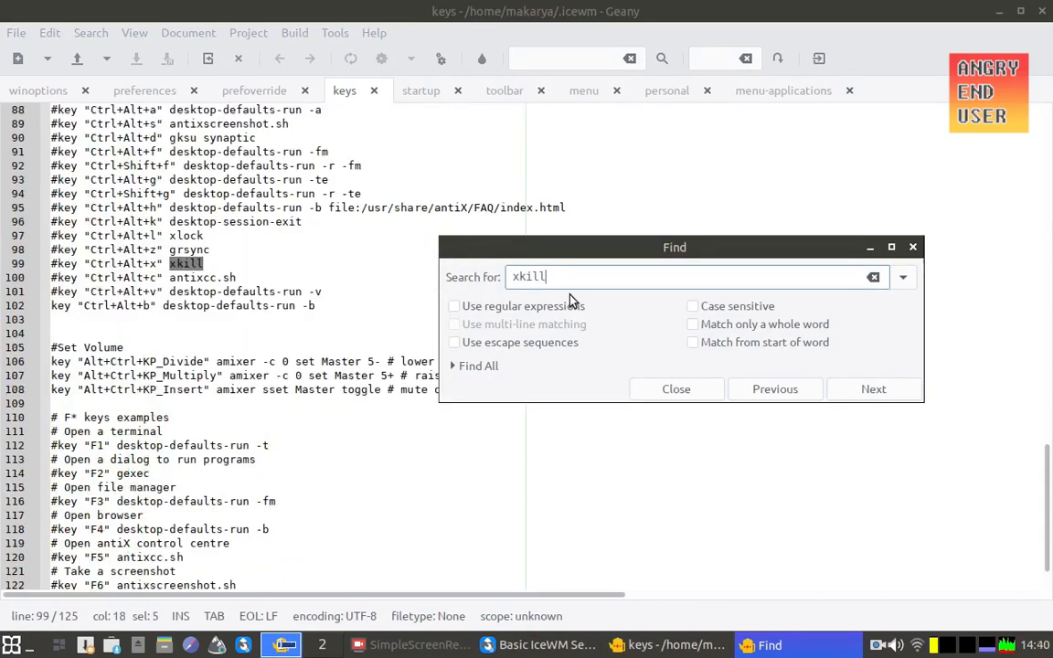
left_click(912, 246)
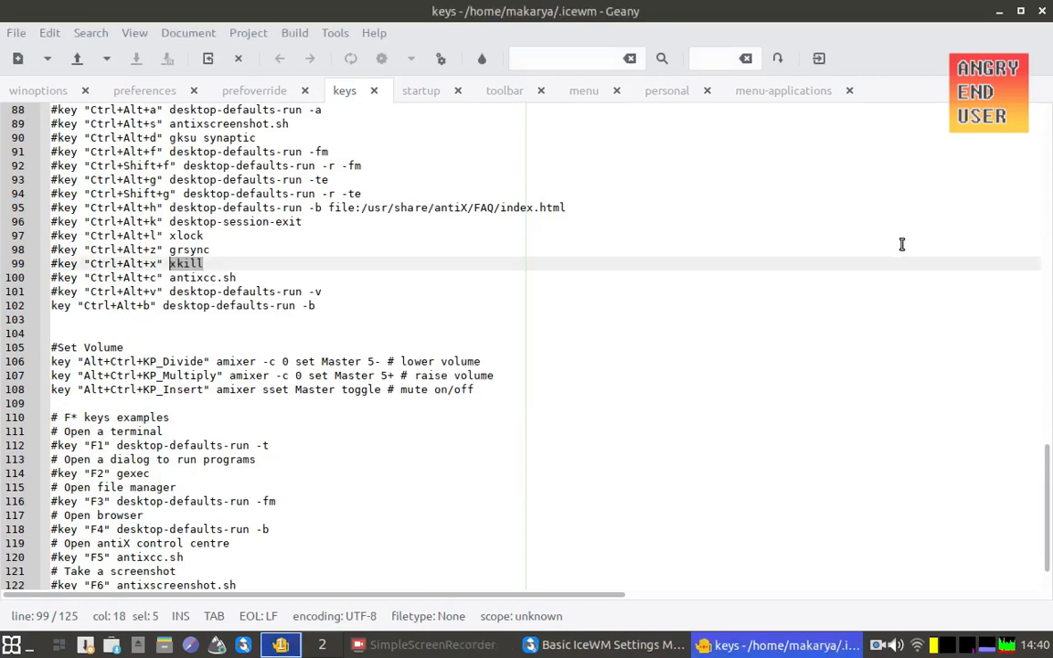
- Remove the '#' from the Ctrl+Alt+x xkill line 99, save, and close Geany
triple_click(198, 263)
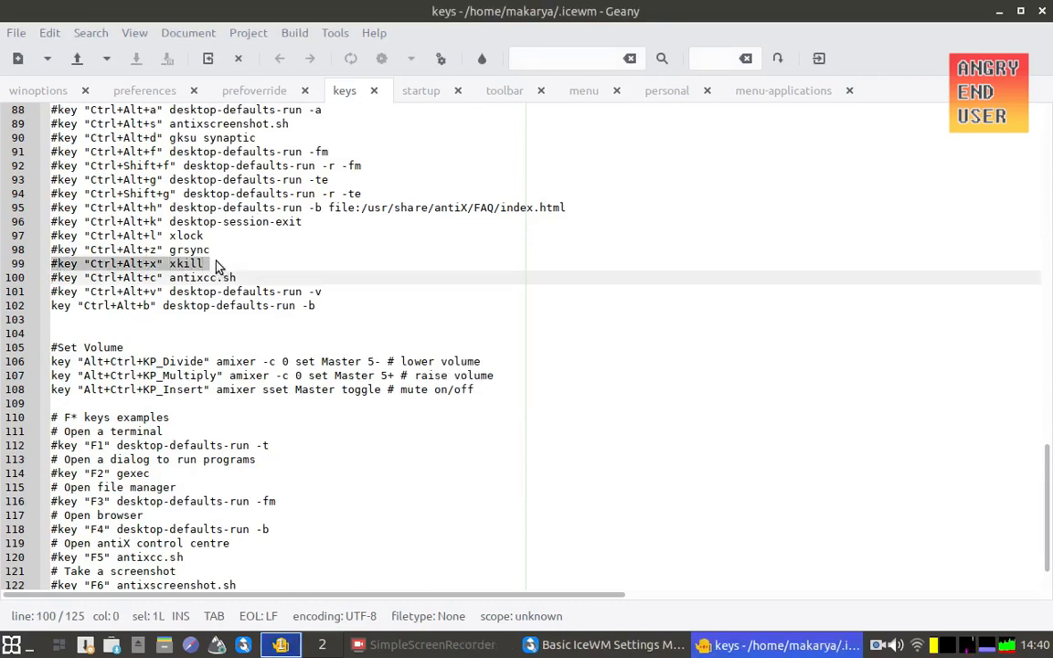
left_click(60, 265)
key("Left")
key("Left")
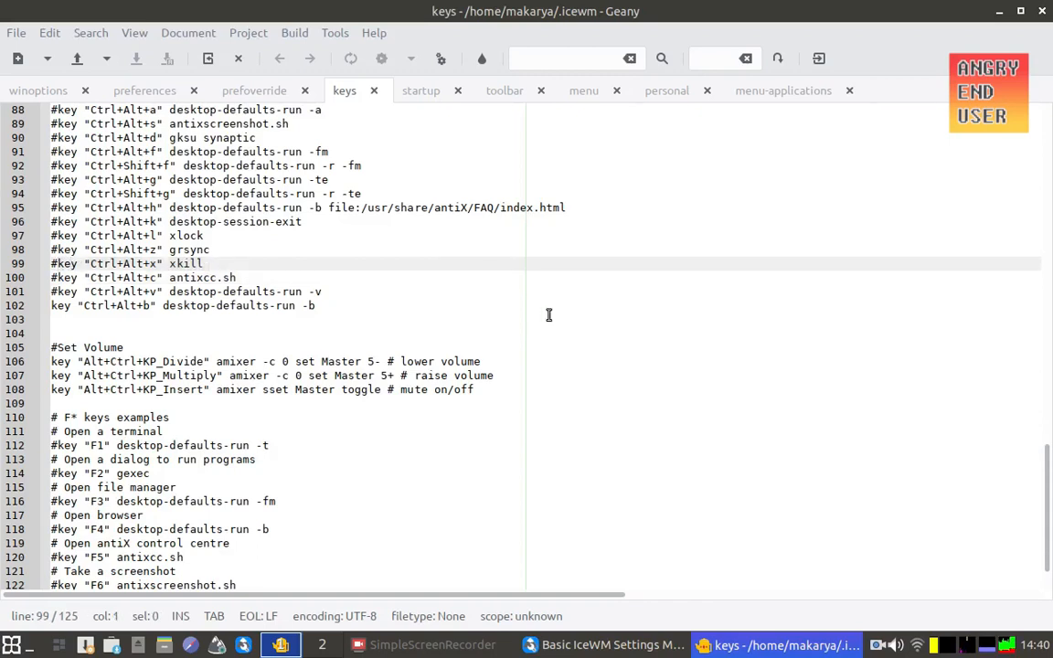
key("BackSpace")
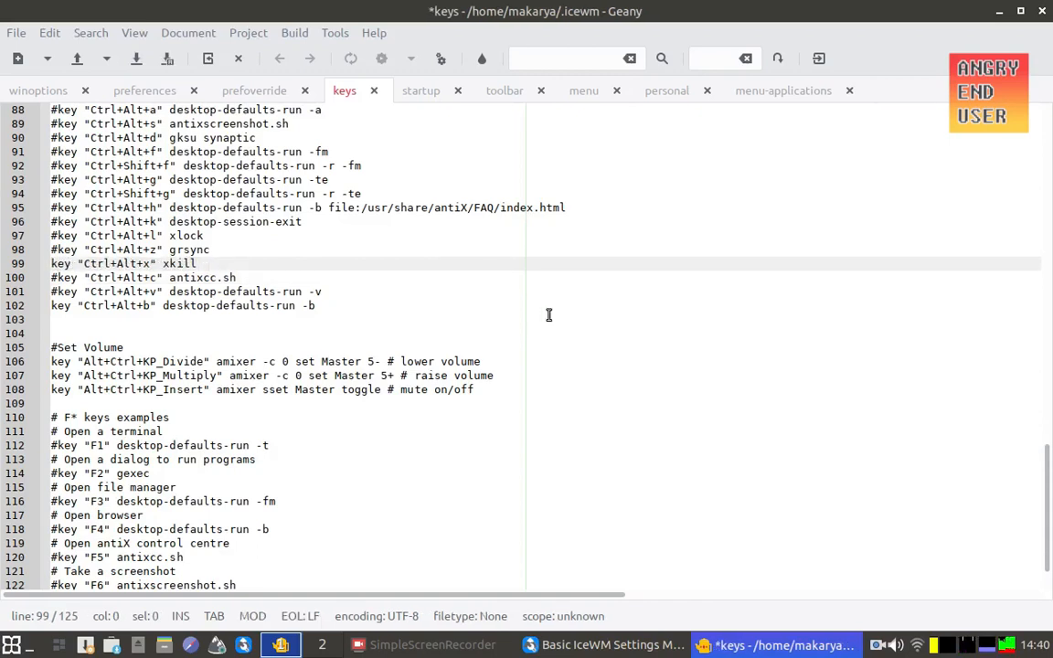
key("ctrl+s")
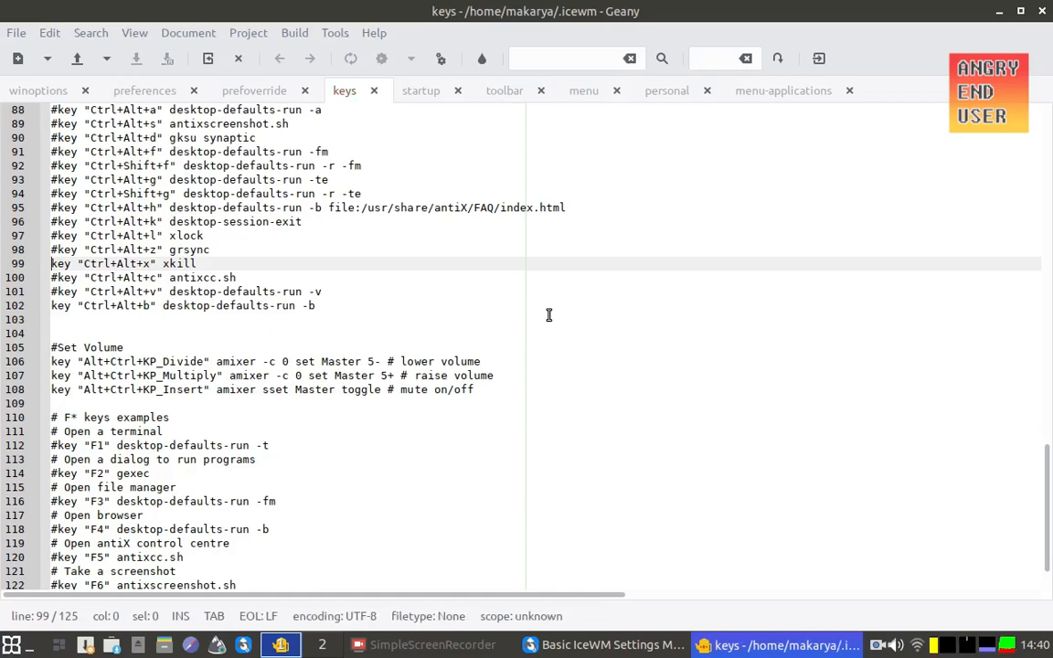
left_click(1045, 13)
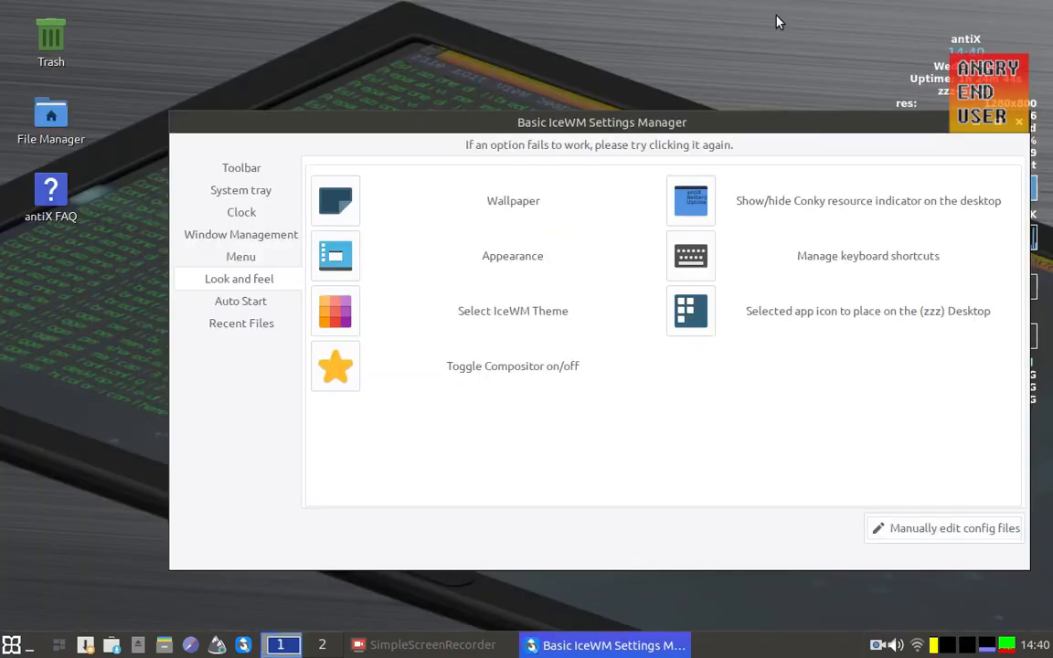
- Restart the IceWM session from the desktop menu's exit options
key("alt+F9")
right_click(327, 160)
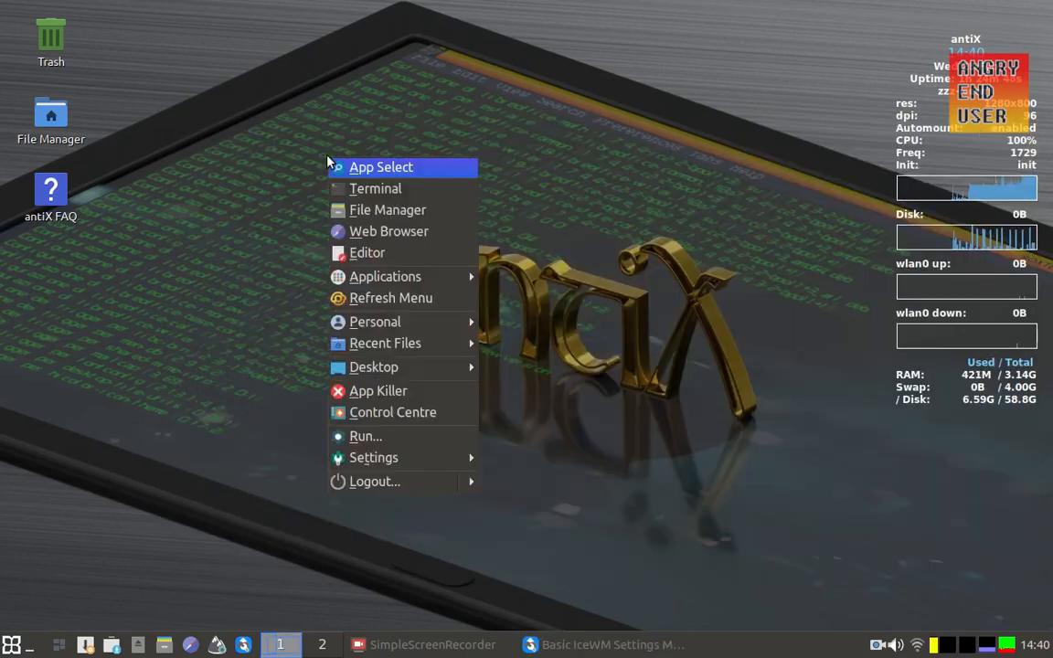
left_click(381, 491)
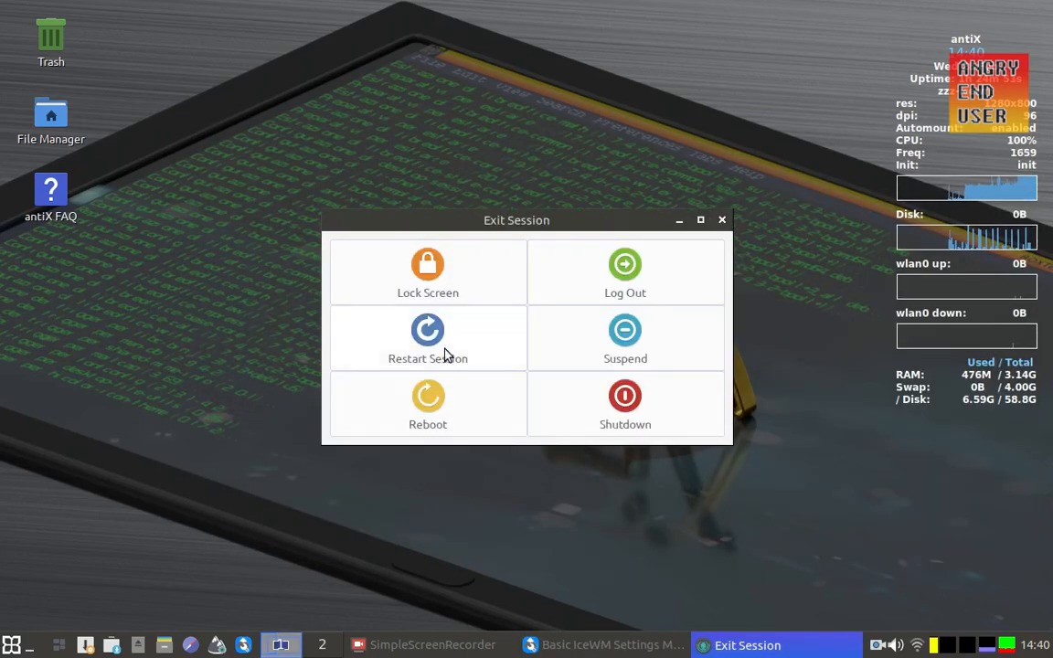
left_click(446, 355)
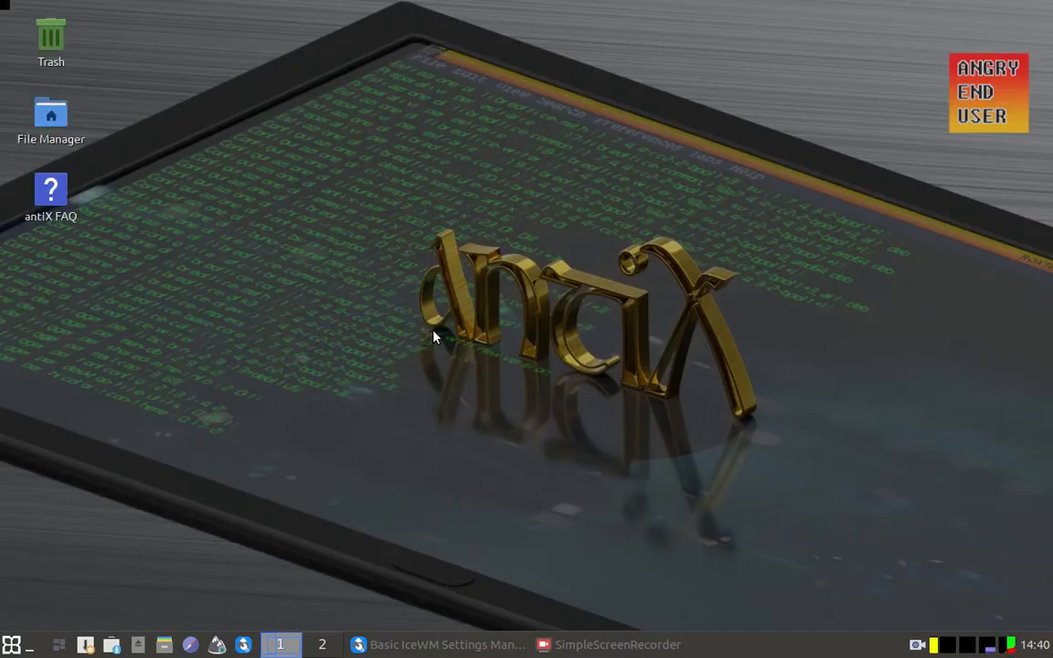
- Launch XMMS from the desktop menu and kill its window with xkill (Ctrl+Alt+Escape)
right_click(244, 167)
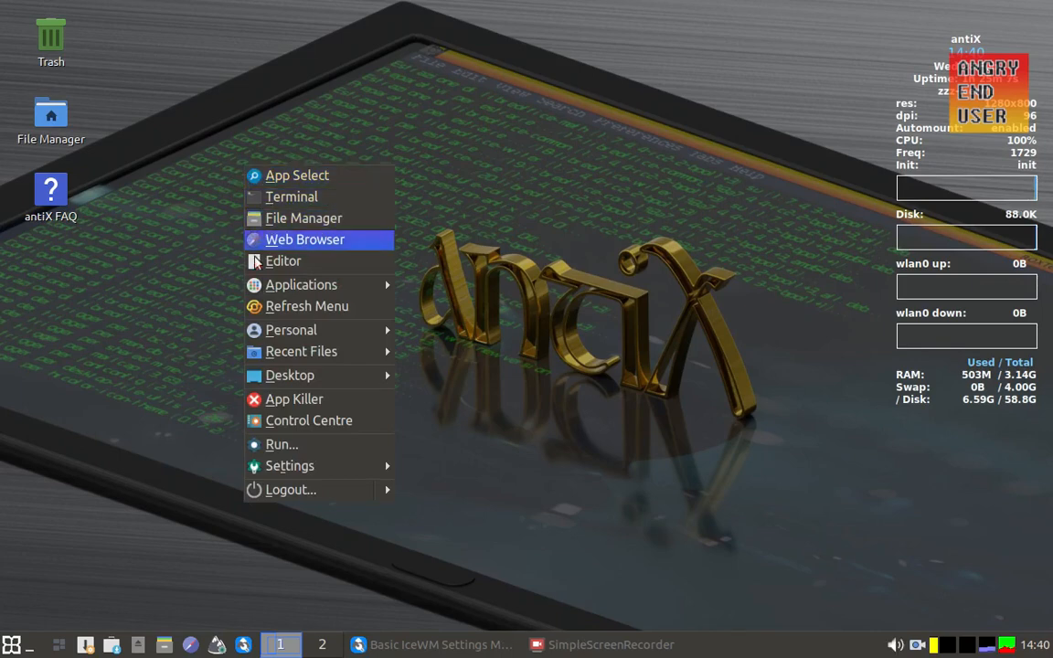
mouse_move(292, 284)
mouse_move(449, 394)
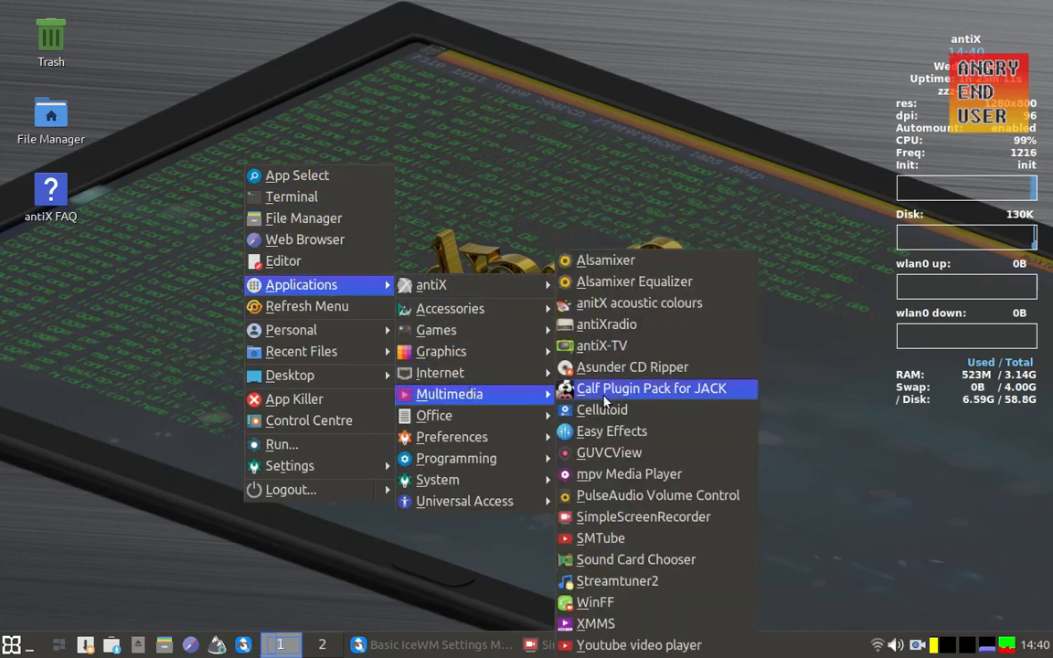
left_click(594, 622)
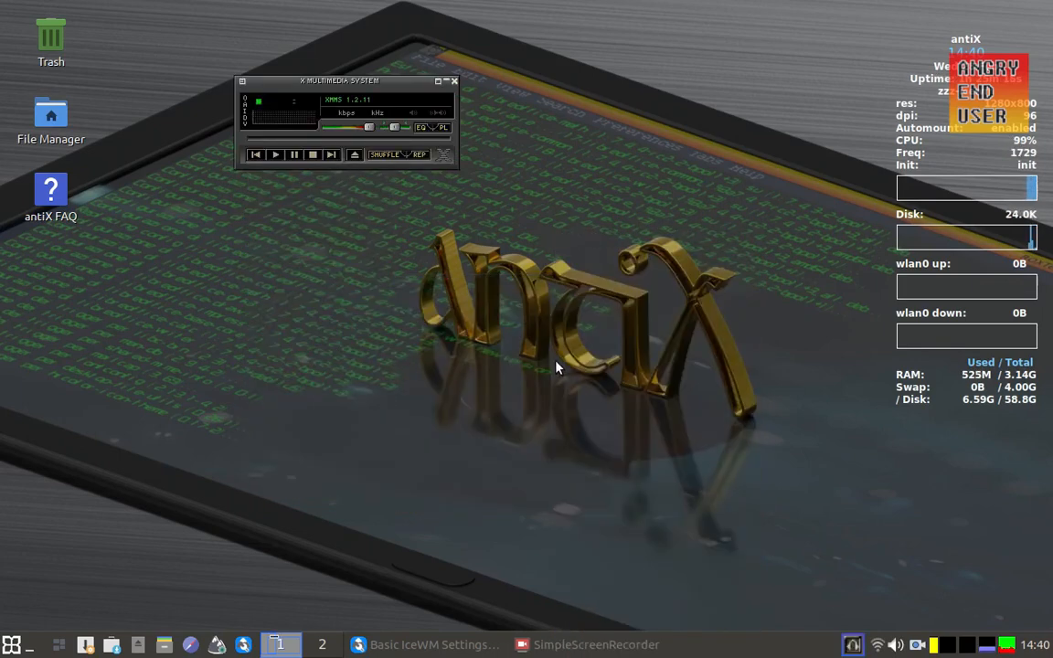
left_click(404, 83)
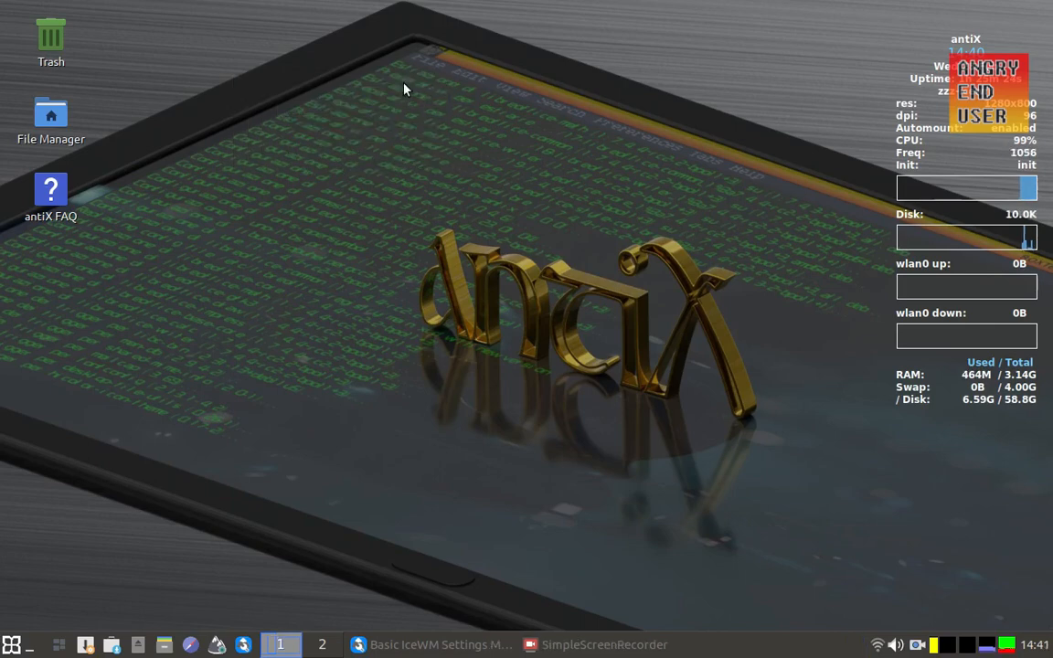
key("ctrl+alt+Escape")
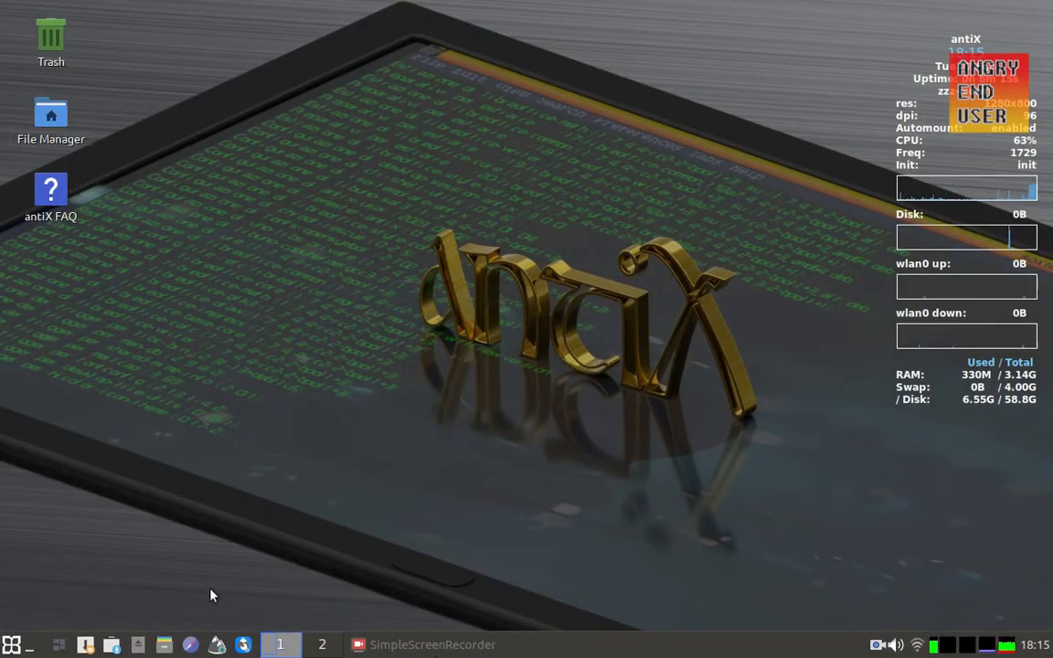
- Make the taskbar clock show seconds, trying the LED clock style and reverting it
left_click(243, 645)
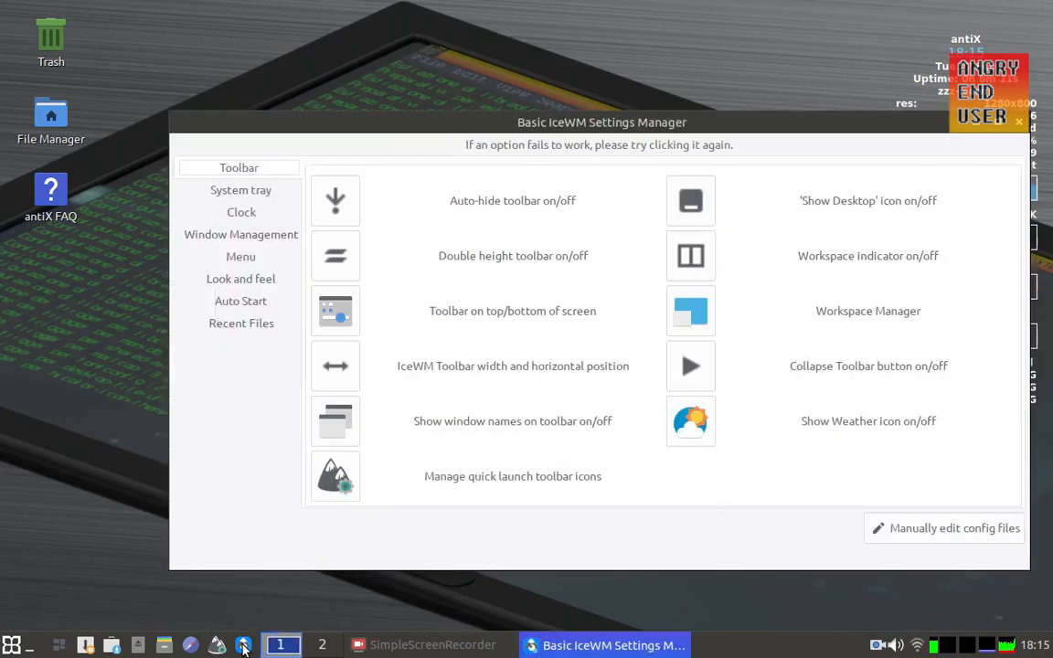
left_click_drag(514, 122, 450, 111)
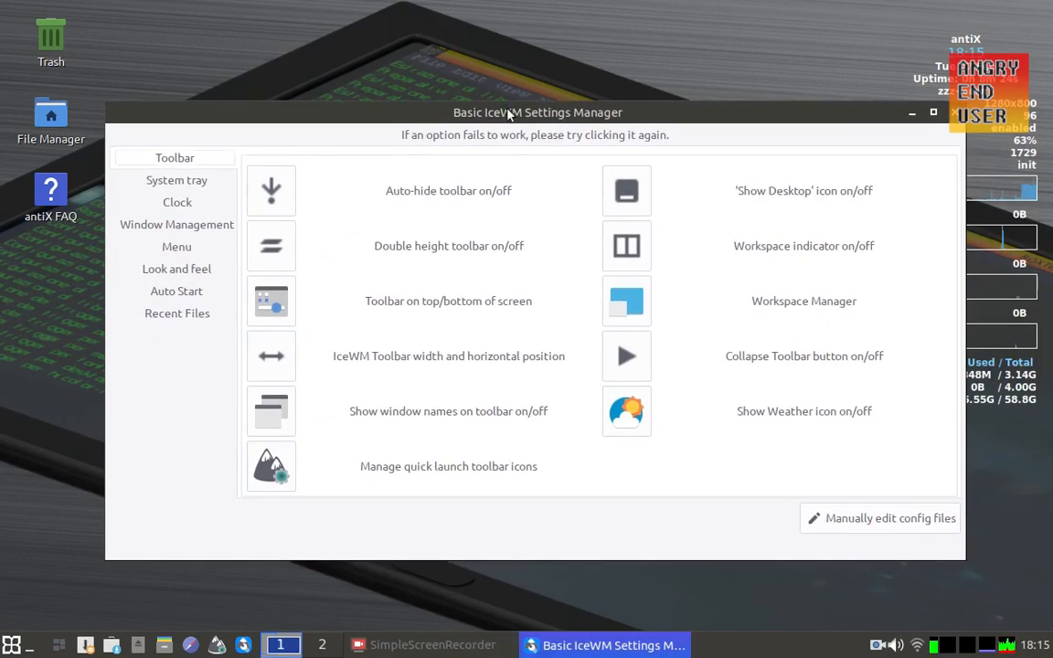
left_click(171, 208)
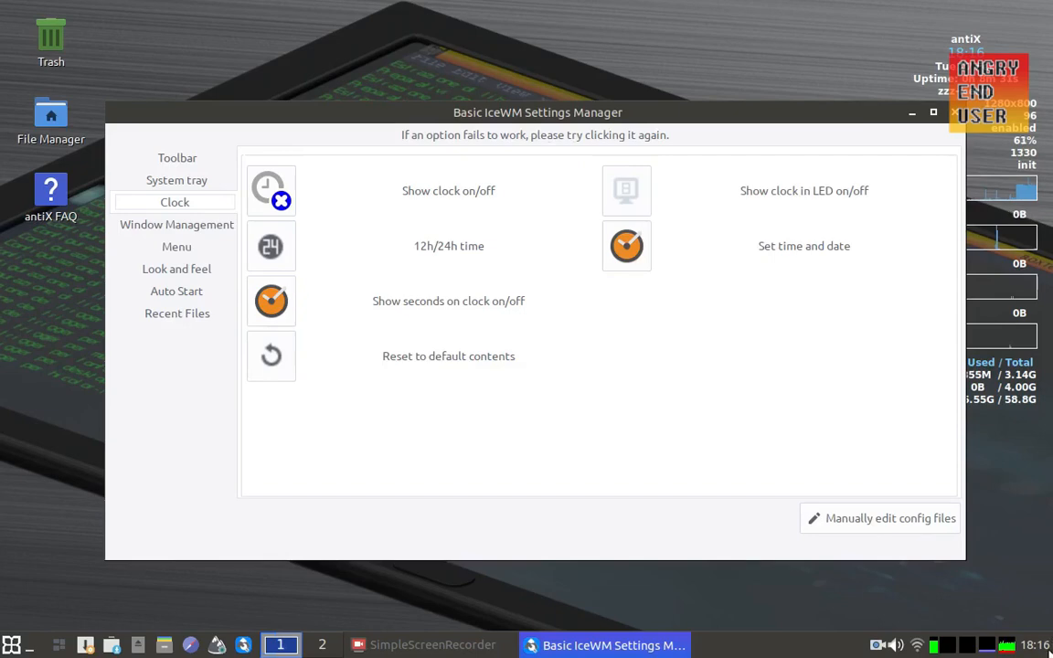
left_click(271, 301)
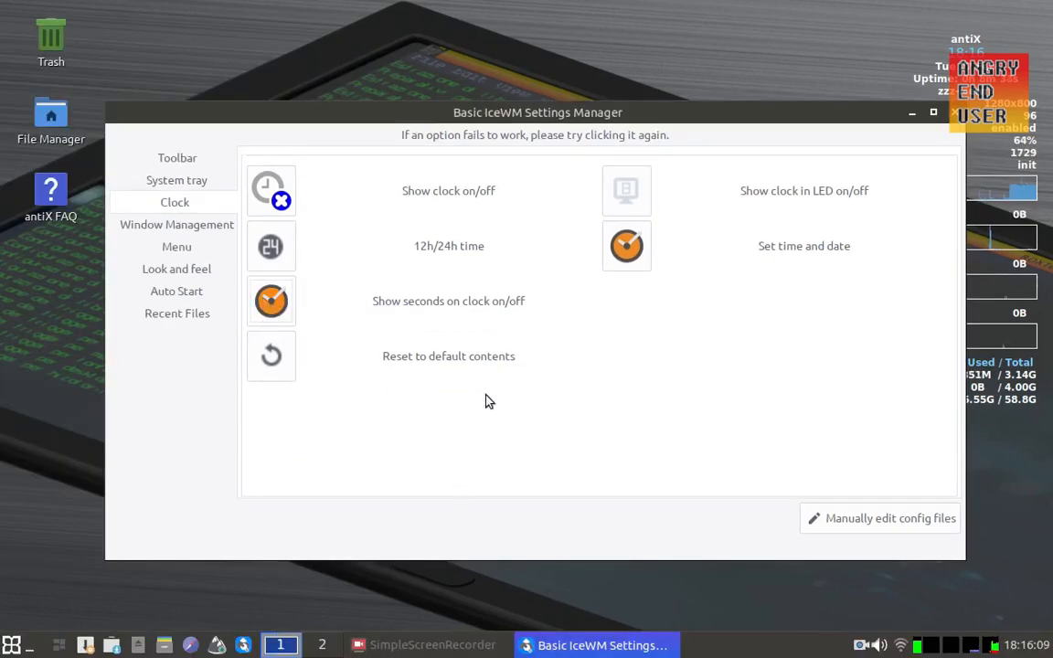
left_click(635, 192)
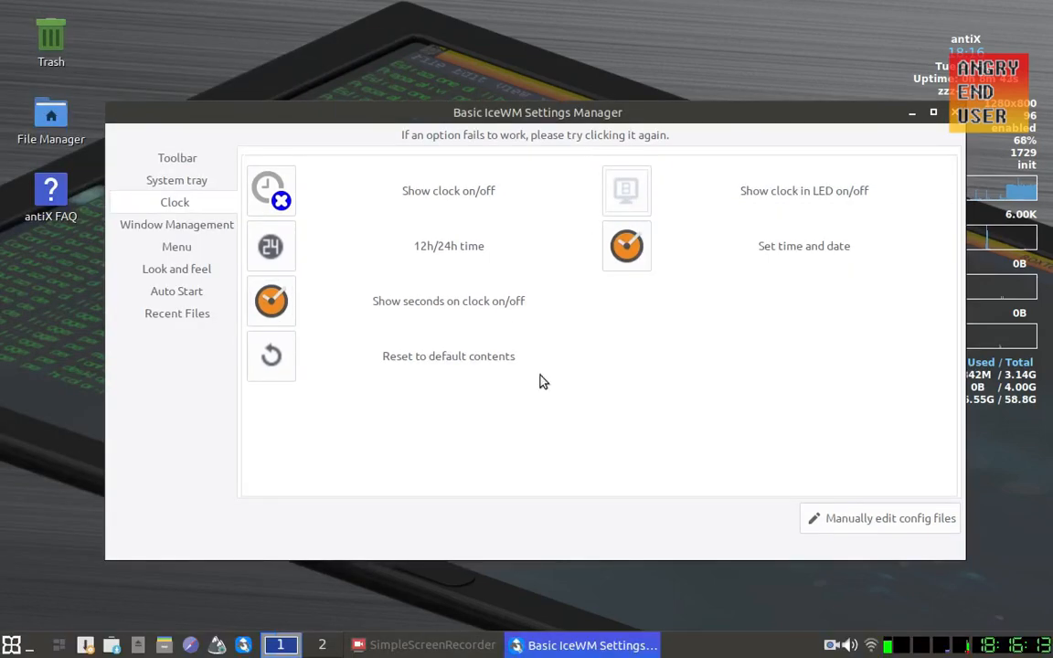
left_click(620, 191)
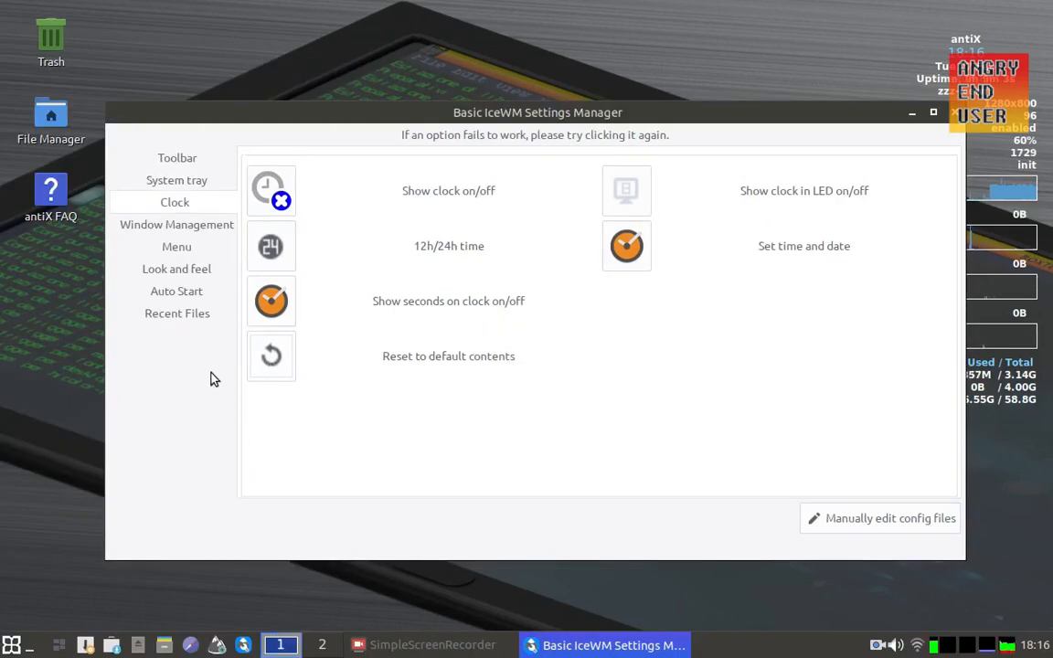
- Browse Look and feel and Menu settings, then open the Toolbar's quick-launch icon manager
left_click(201, 269)
left_click(200, 254)
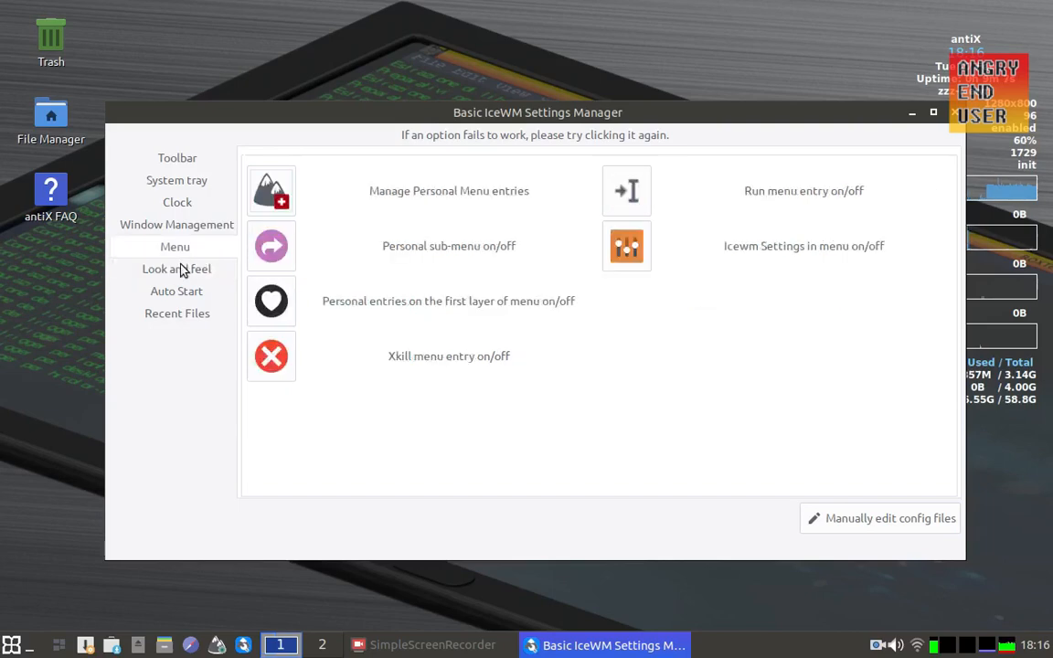
left_click(190, 157)
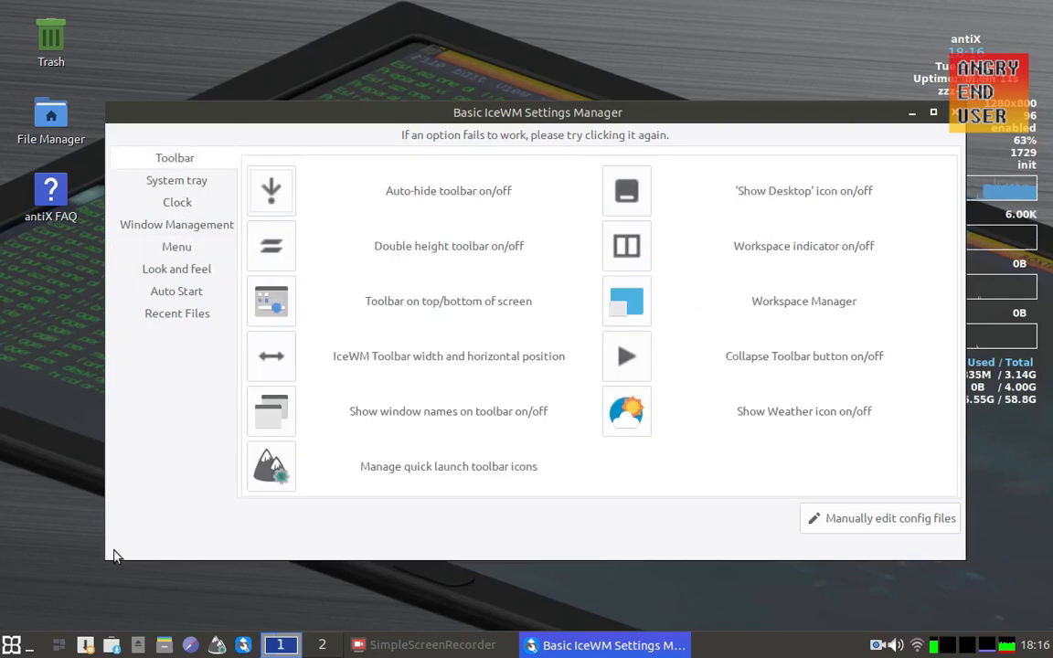
left_click(273, 470)
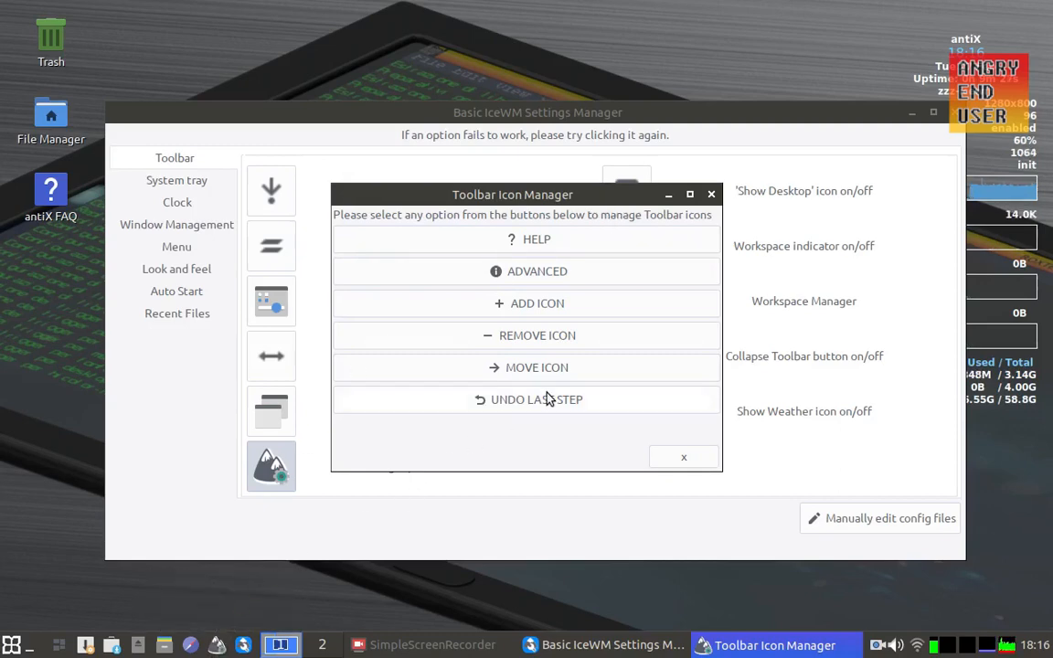
- Add the Calculator app's icon as a new toolbar launcher
left_click(548, 307)
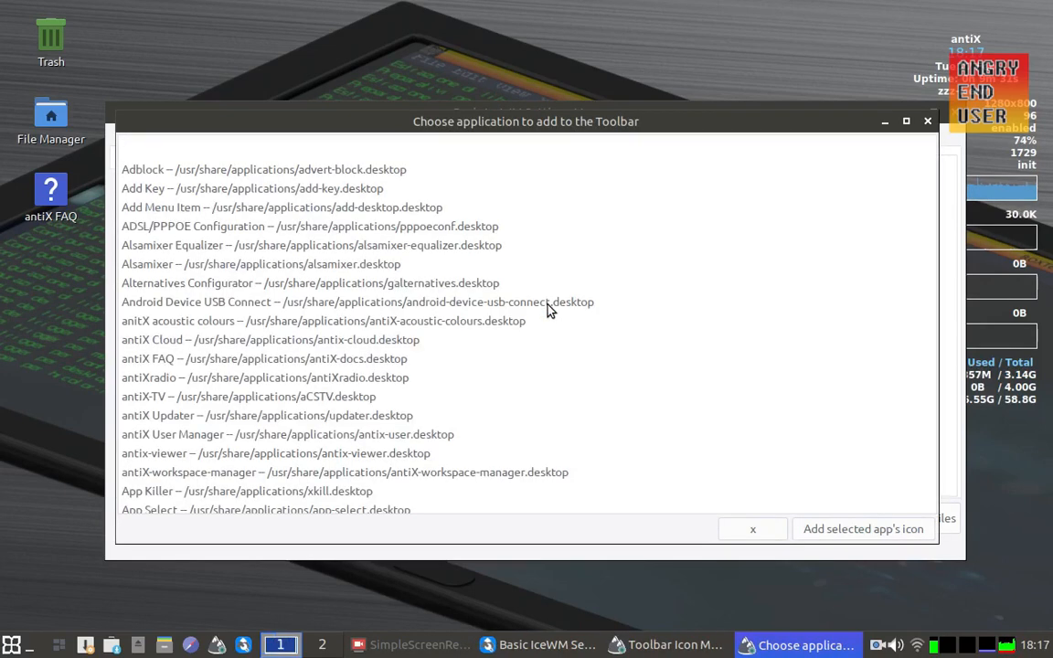
scroll(423, 272, "down", 6)
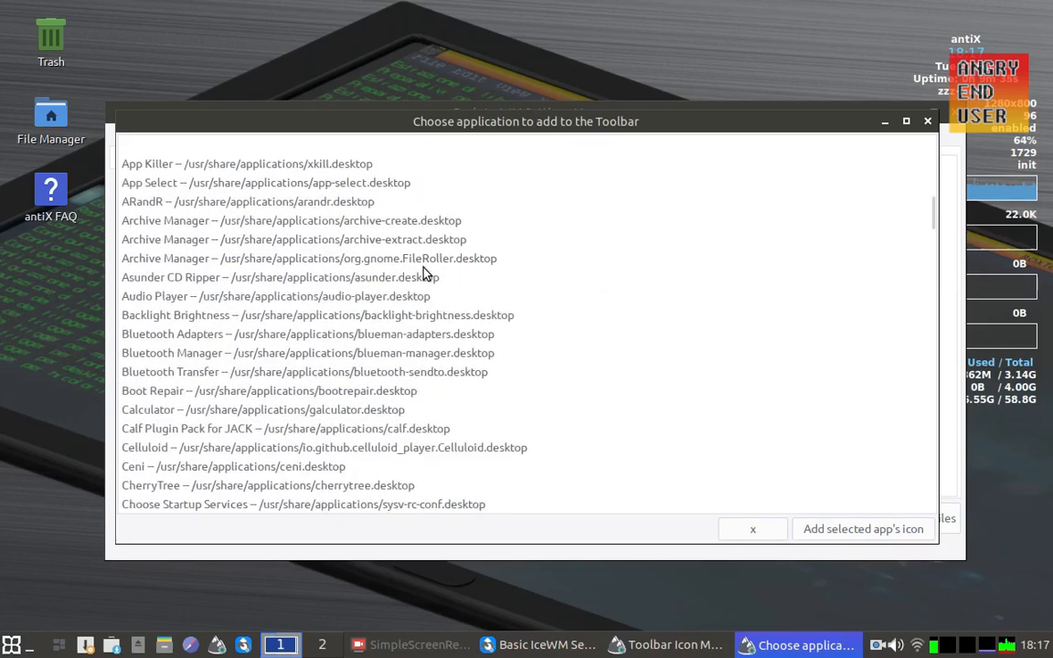
left_click(250, 411)
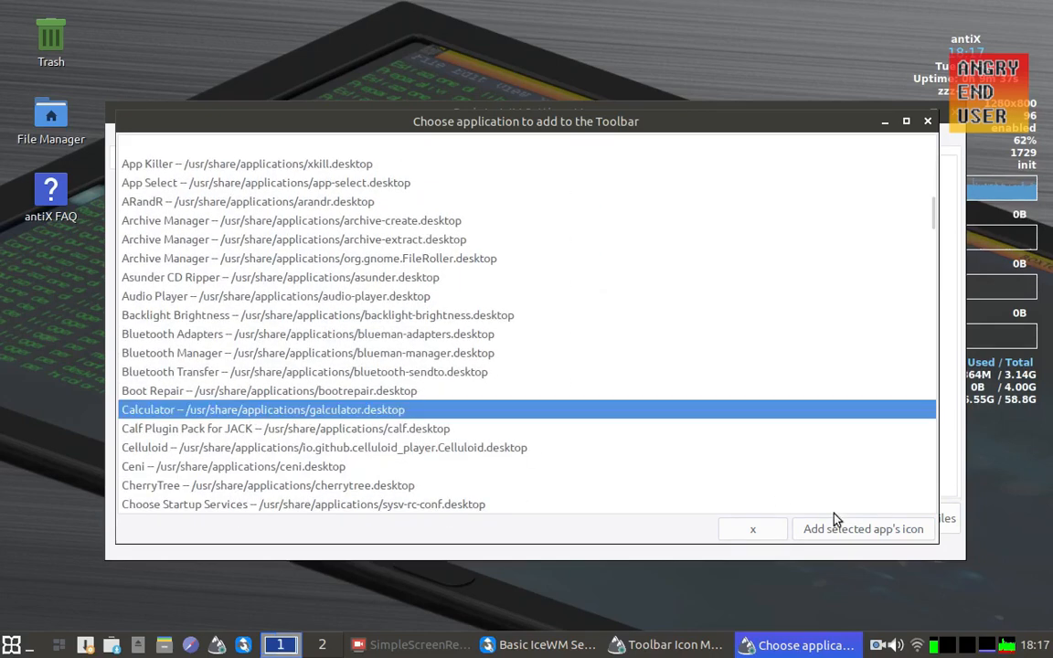
left_click(862, 529)
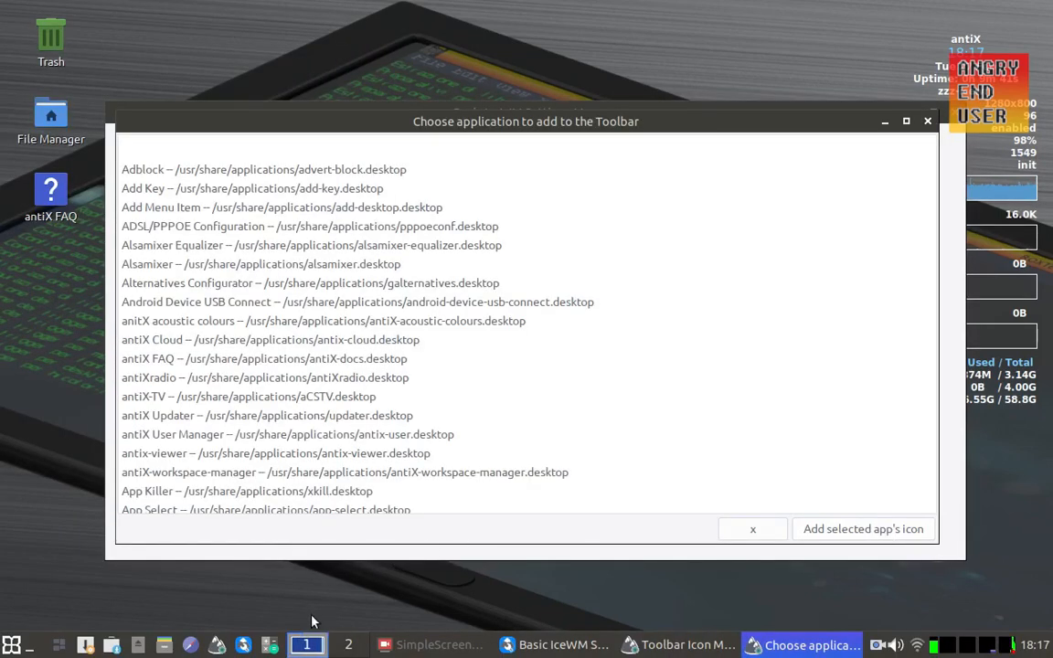
- Test the new Calculator toolbar icon, then close galculator and the application chooser
left_click(270, 647)
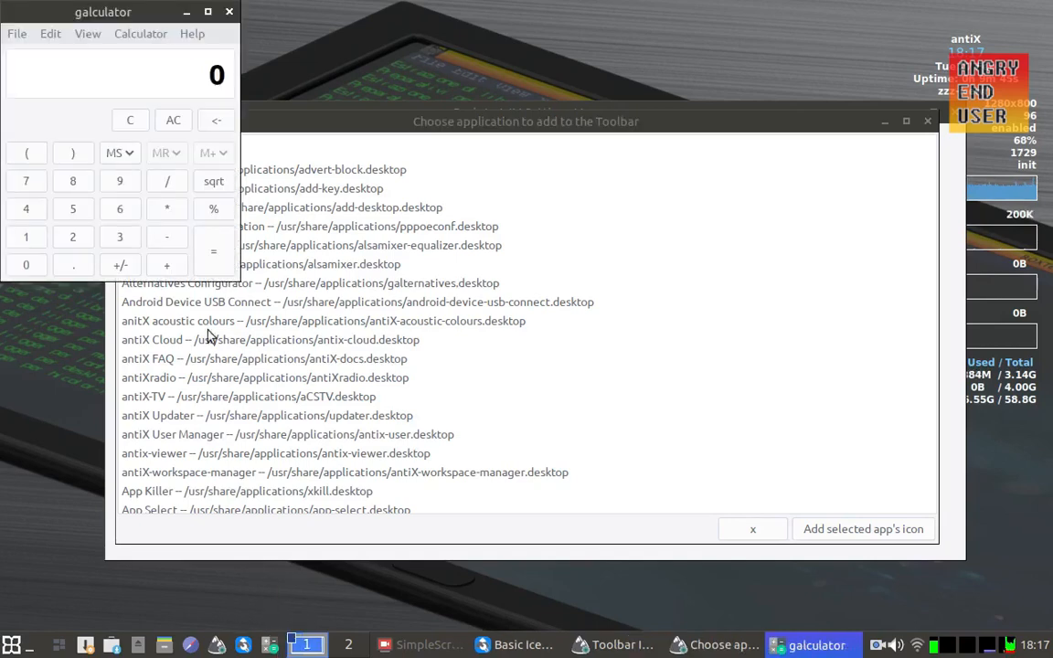
left_click_drag(88, 11, 629, 164)
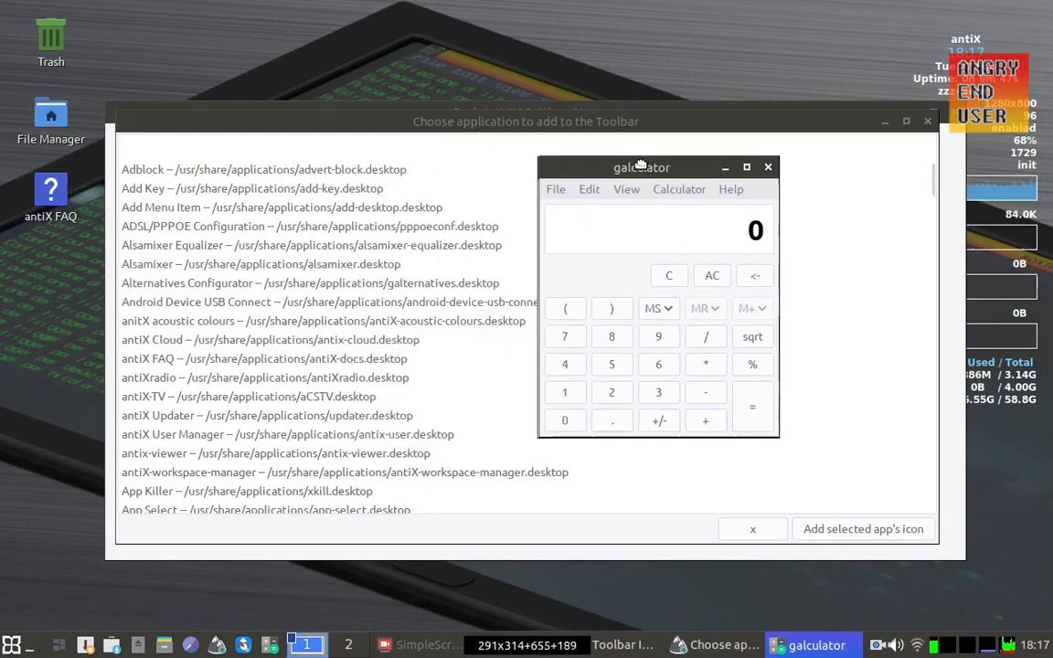
left_click(769, 164)
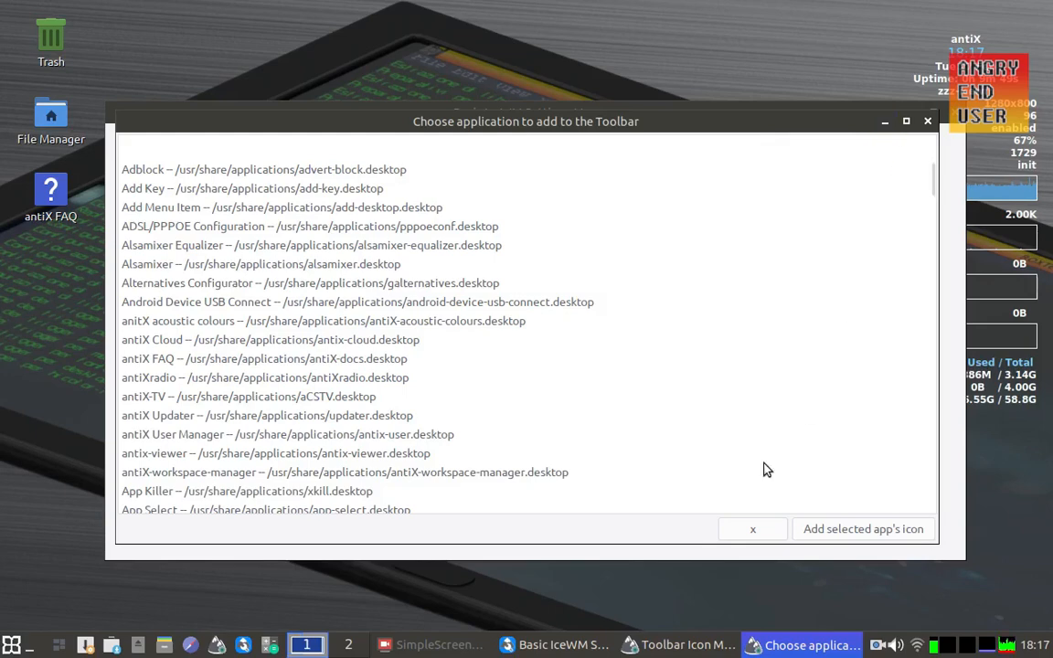
left_click(750, 531)
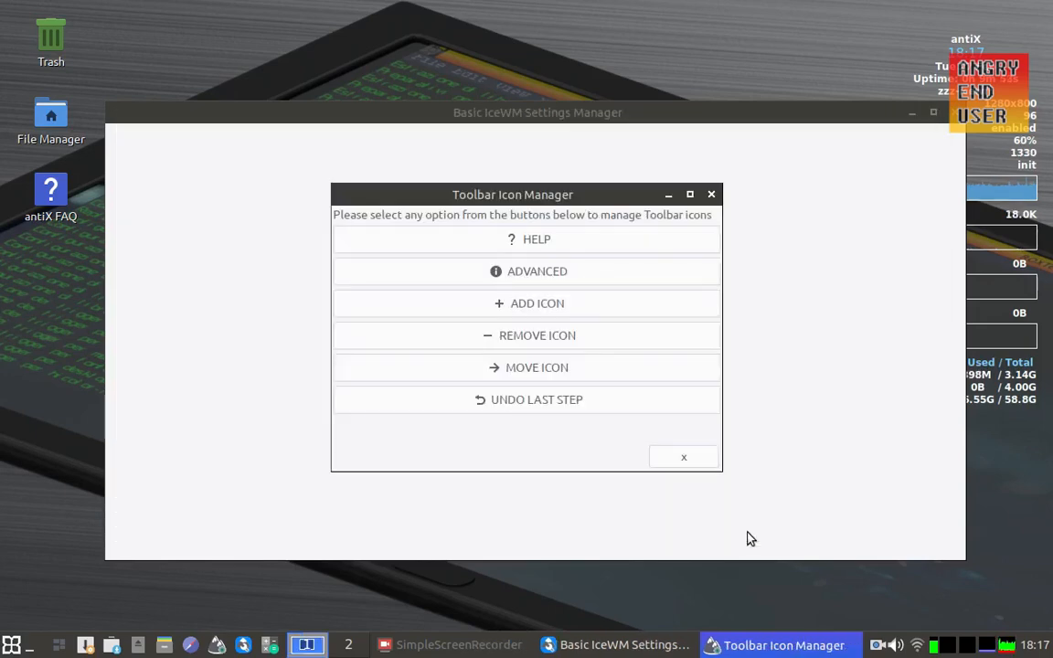
- Move the Calculator toolbar icon two places to the left
left_click(536, 377)
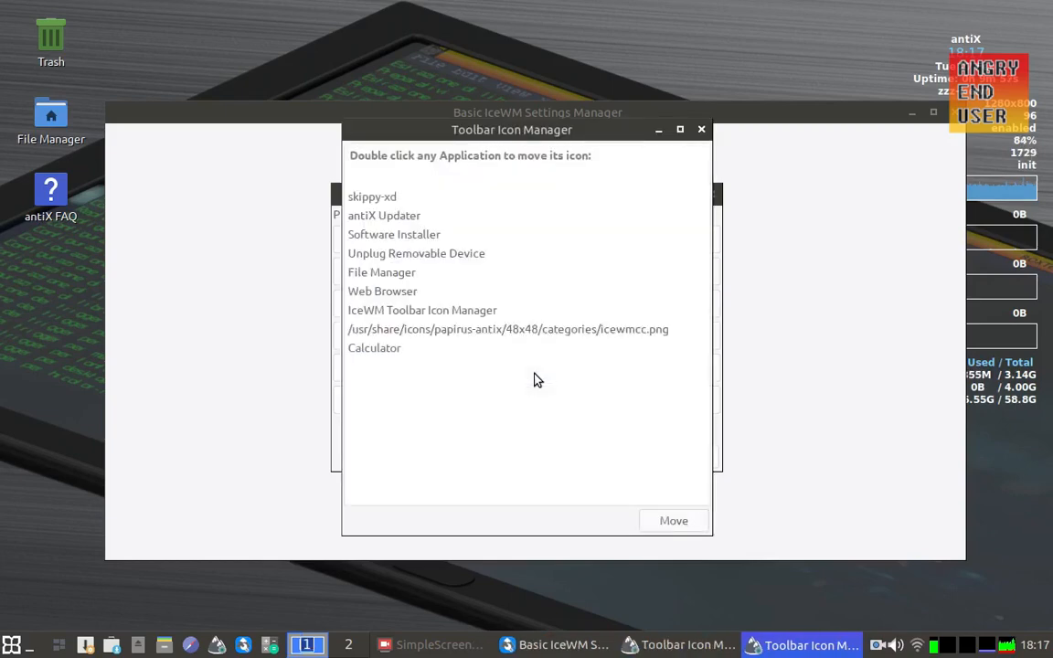
left_click(427, 349)
left_click(673, 521)
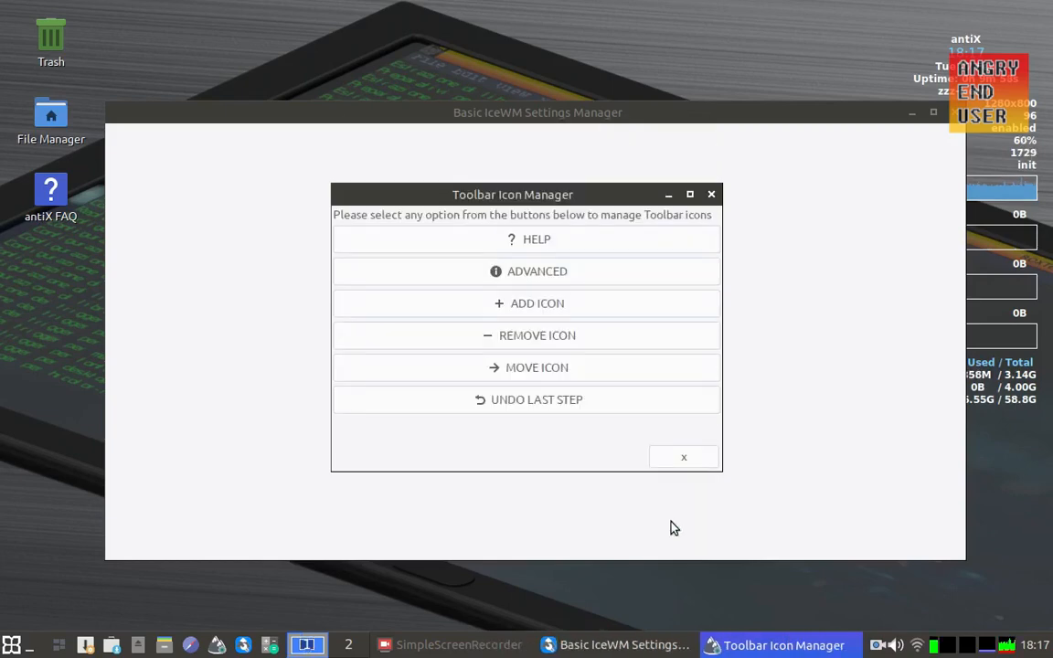
left_click(547, 329)
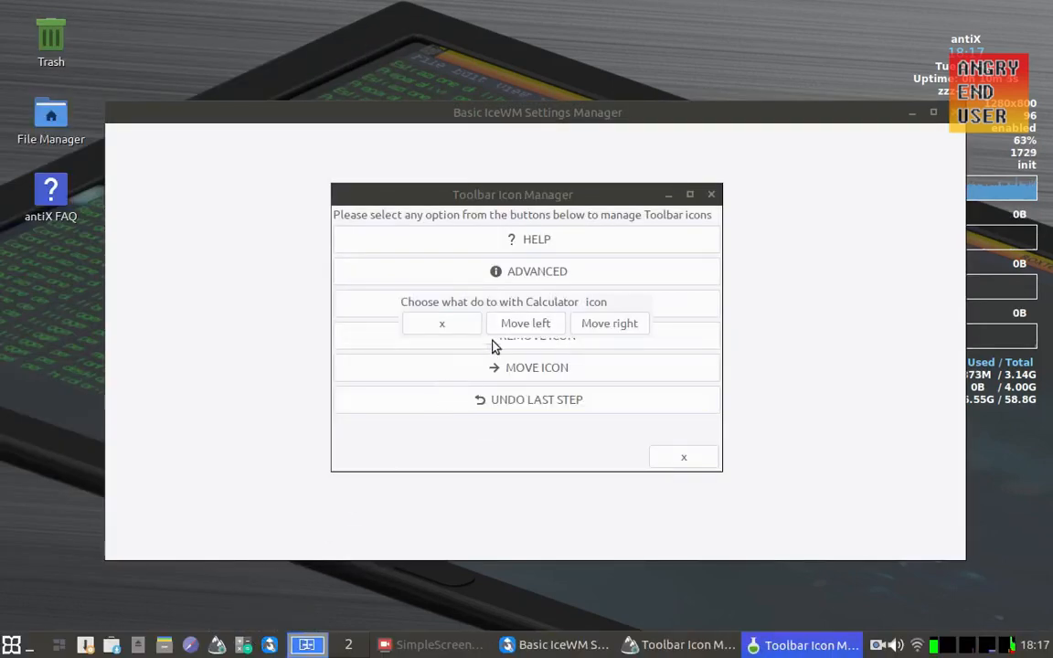
left_click(523, 324)
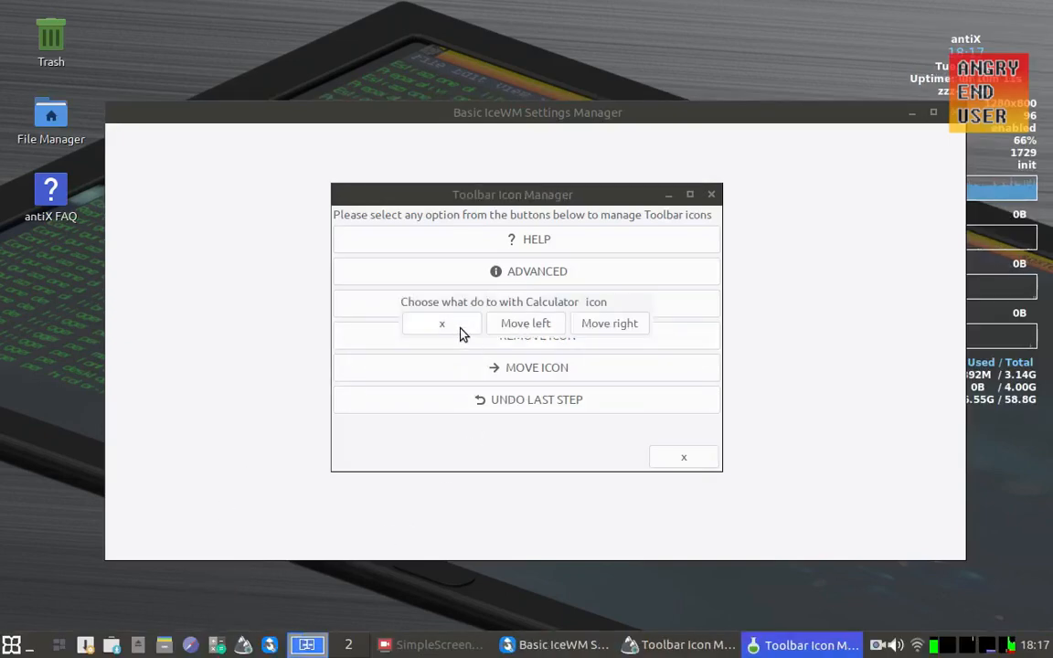
left_click(443, 325)
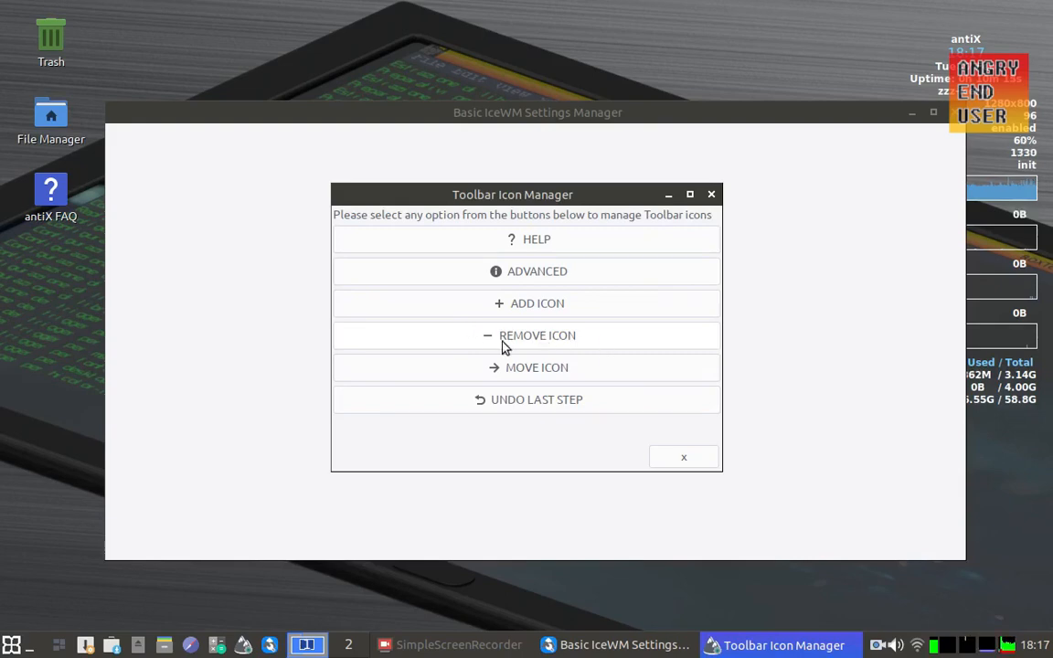
- Remove the Calculator icon from the toolbar
left_click(559, 341)
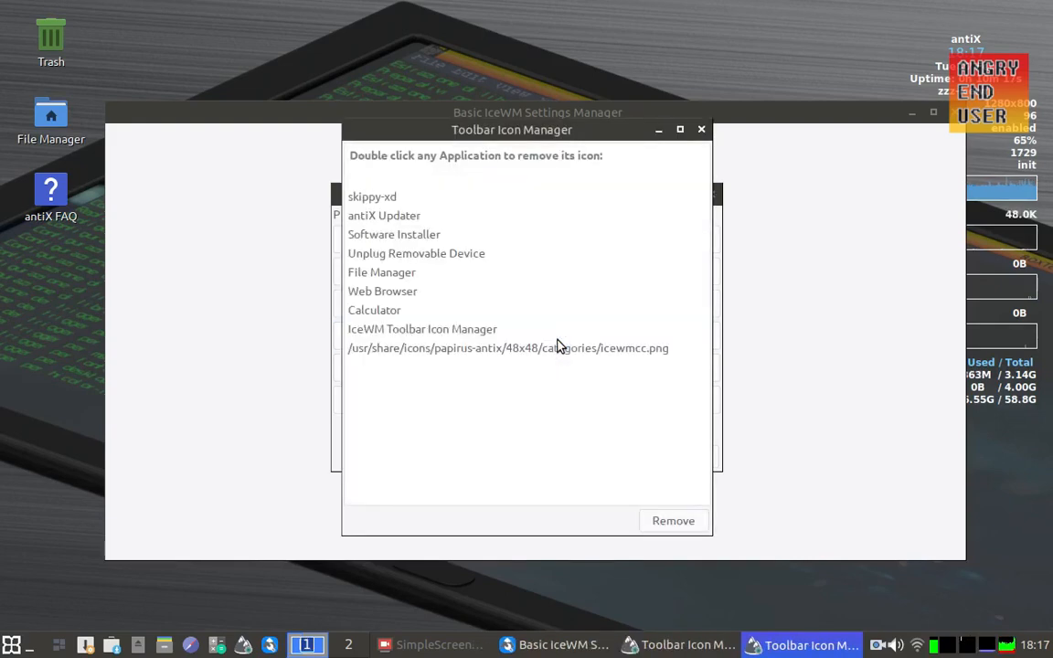
left_click(381, 311)
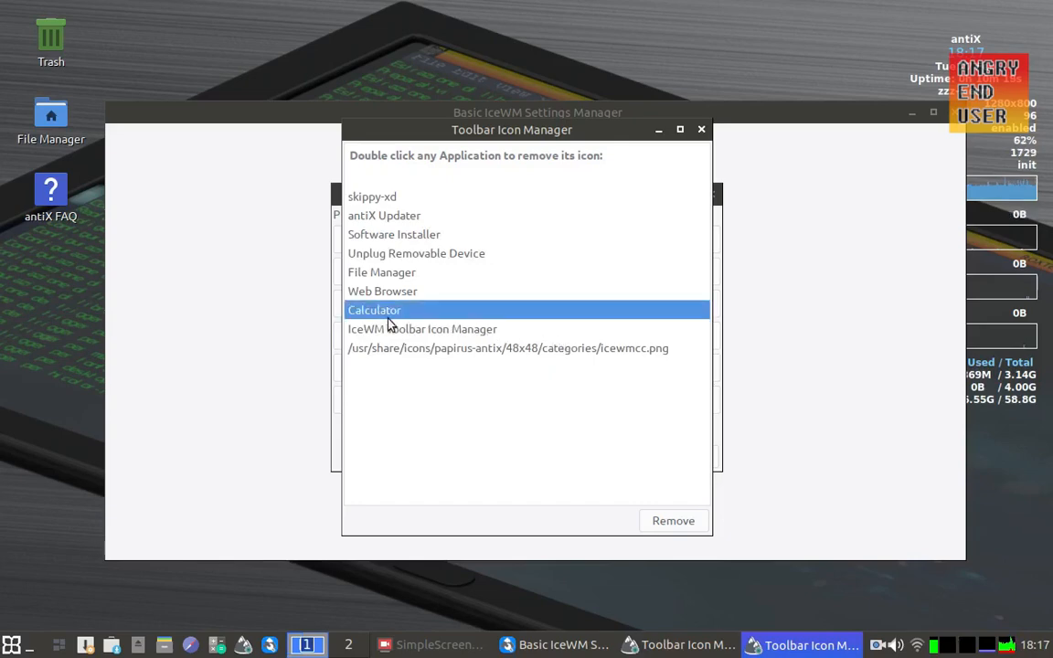
left_click(673, 521)
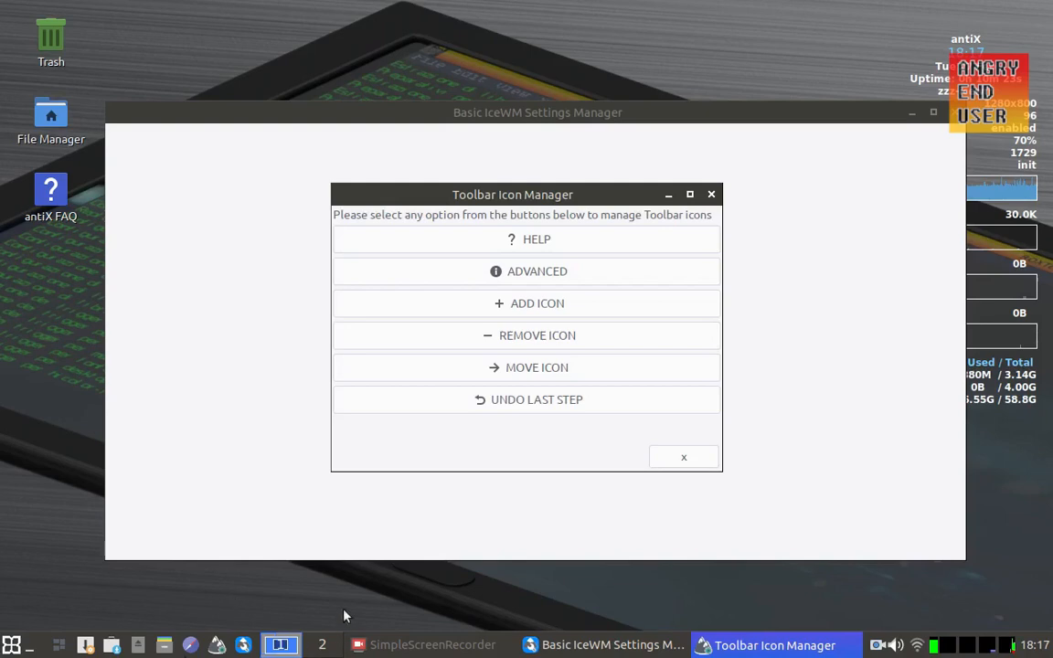
- Close the Toolbar Icon Manager and open Select IceWM Theme under Look and feel
left_click(681, 458)
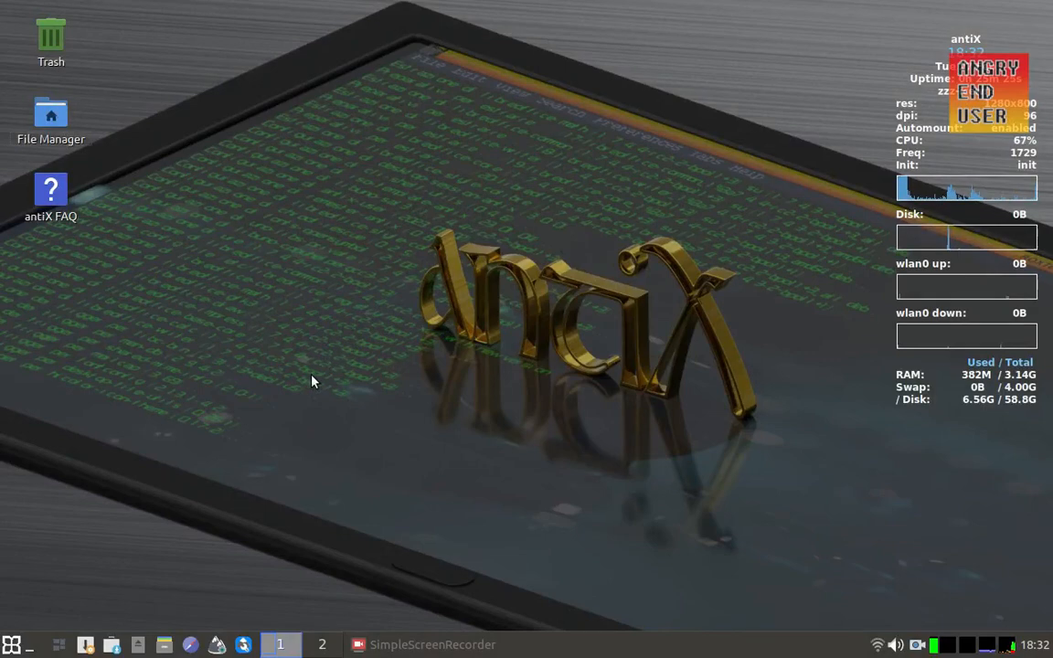
left_click(243, 645)
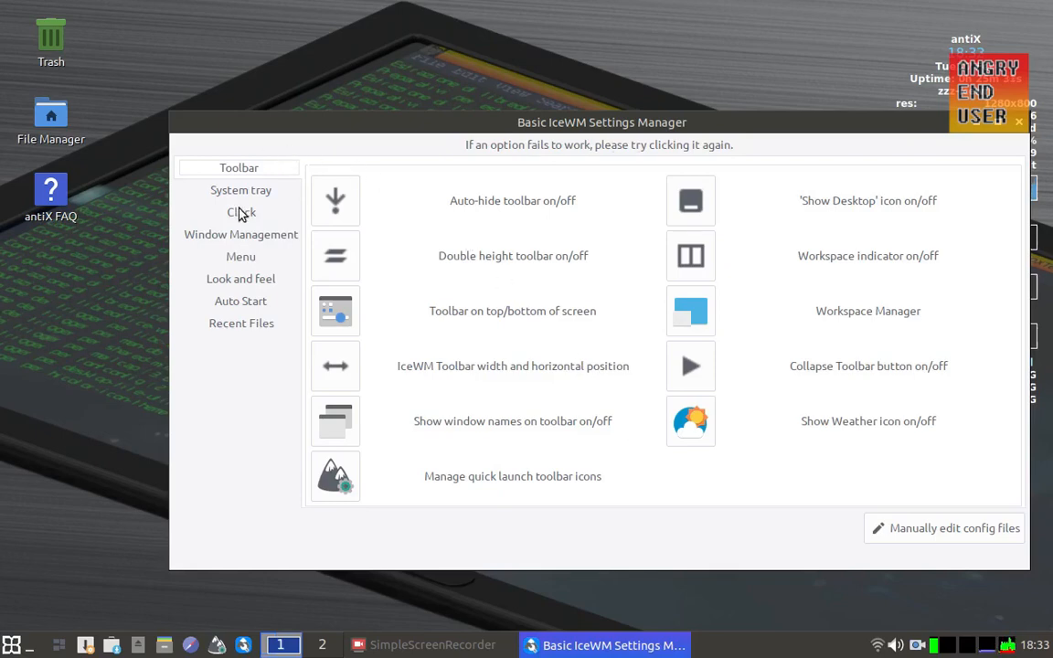
left_click(253, 284)
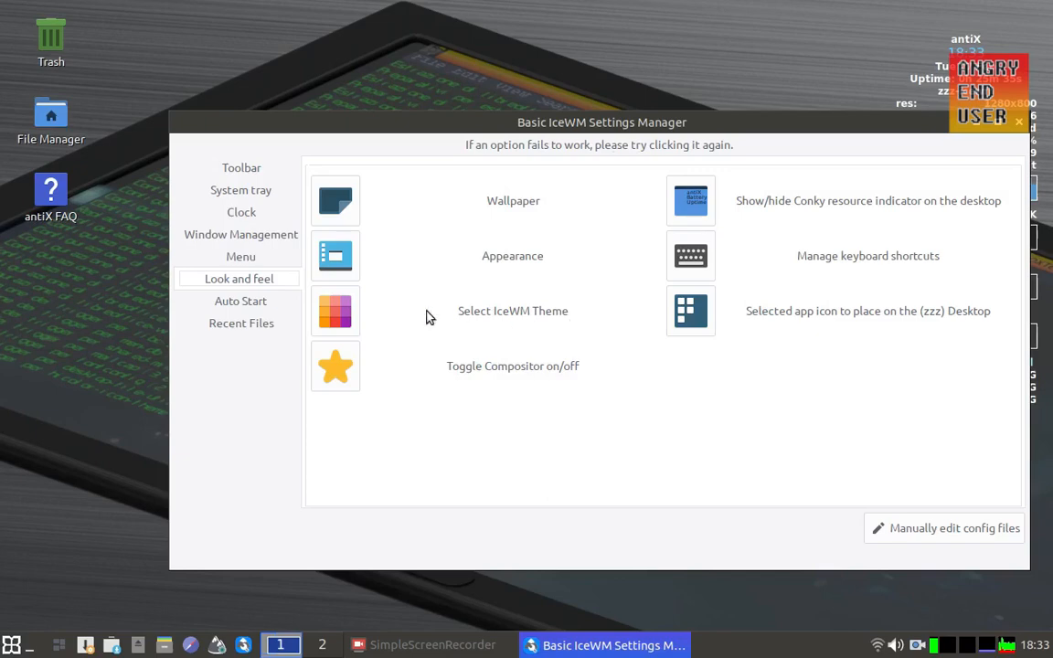
left_click(331, 316)
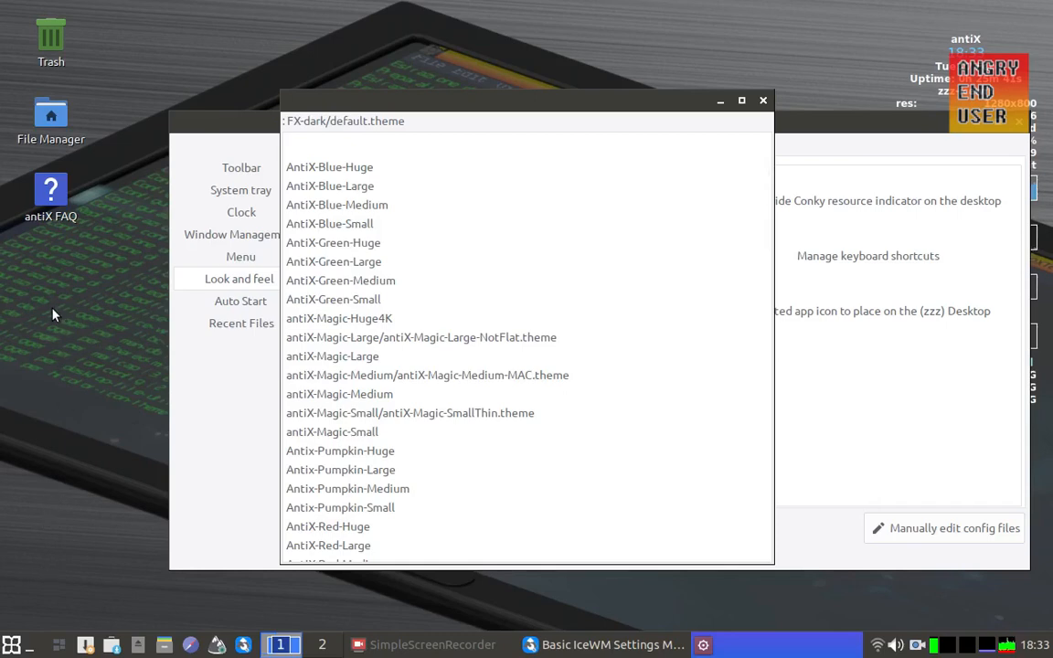
- Browse the main menu's theme submenus, then close the menus without changing anything
left_click(11, 645)
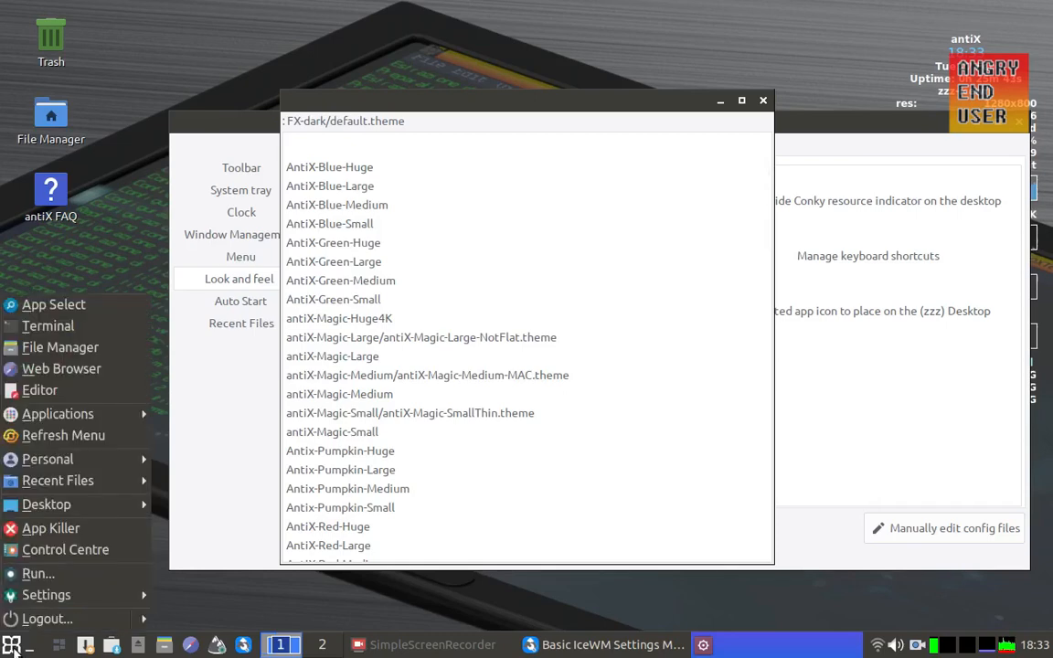
mouse_move(71, 596)
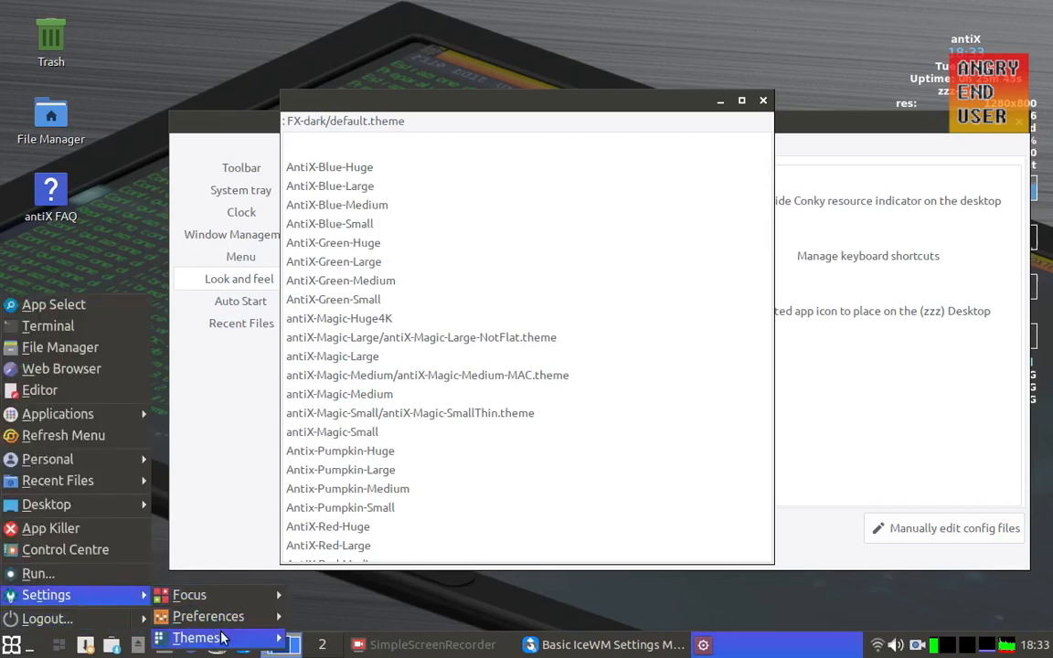
mouse_move(174, 636)
mouse_move(347, 430)
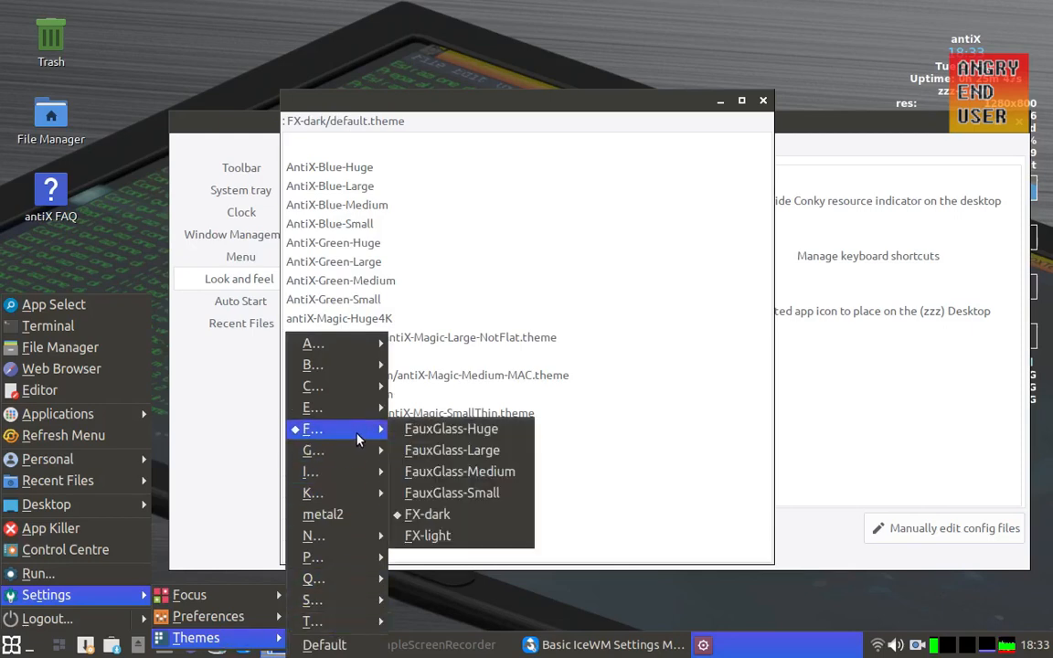
left_click(783, 125)
- Minimize the open windows and apply AntiX-Blue-Medium from the desktop menu's Settings > Themes
left_click(722, 102)
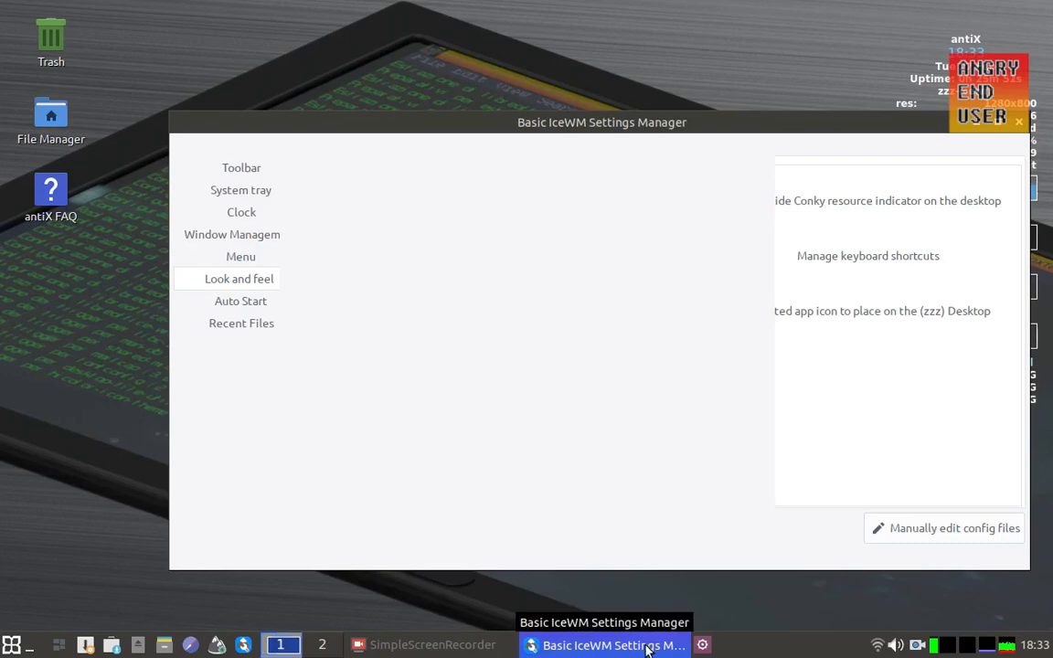
left_click(676, 644)
left_click(853, 123)
left_click(859, 122)
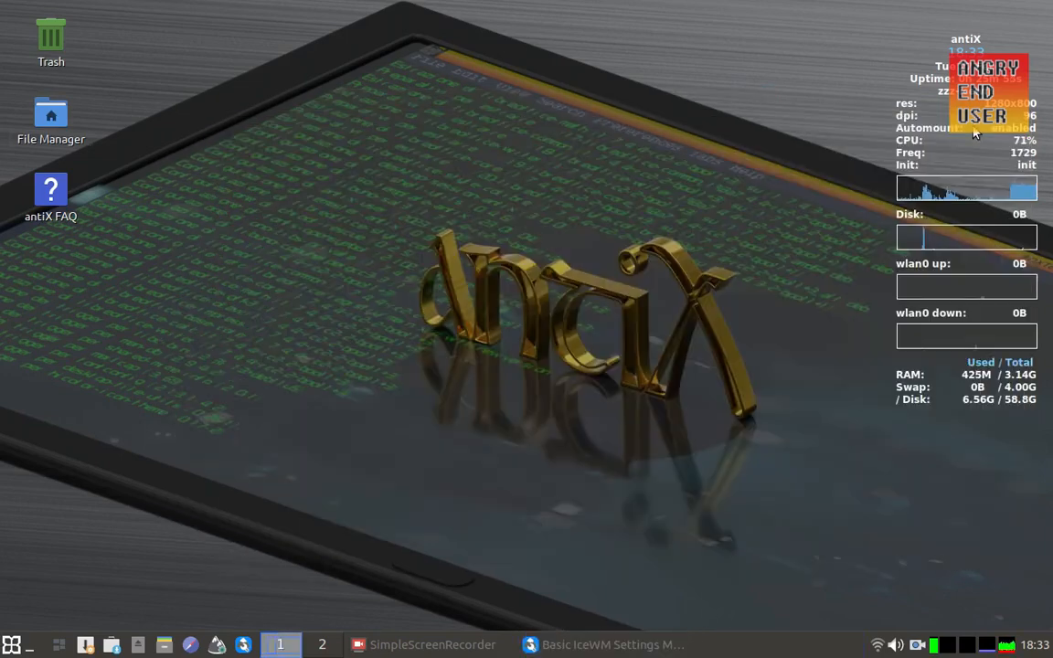
right_click(277, 125)
mouse_move(383, 426)
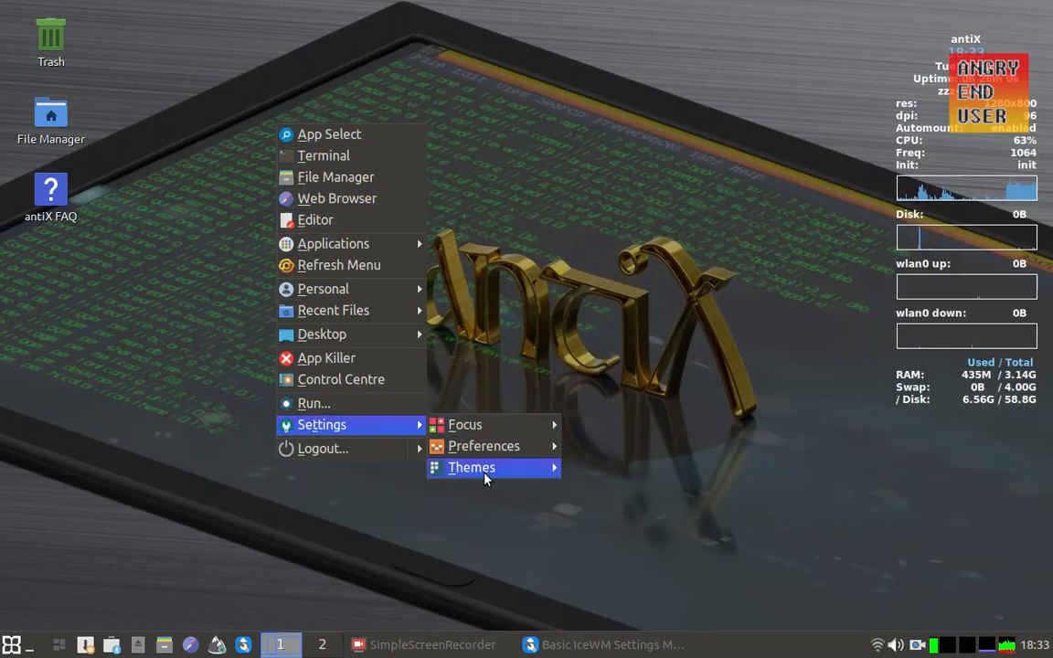
mouse_move(485, 468)
mouse_move(592, 344)
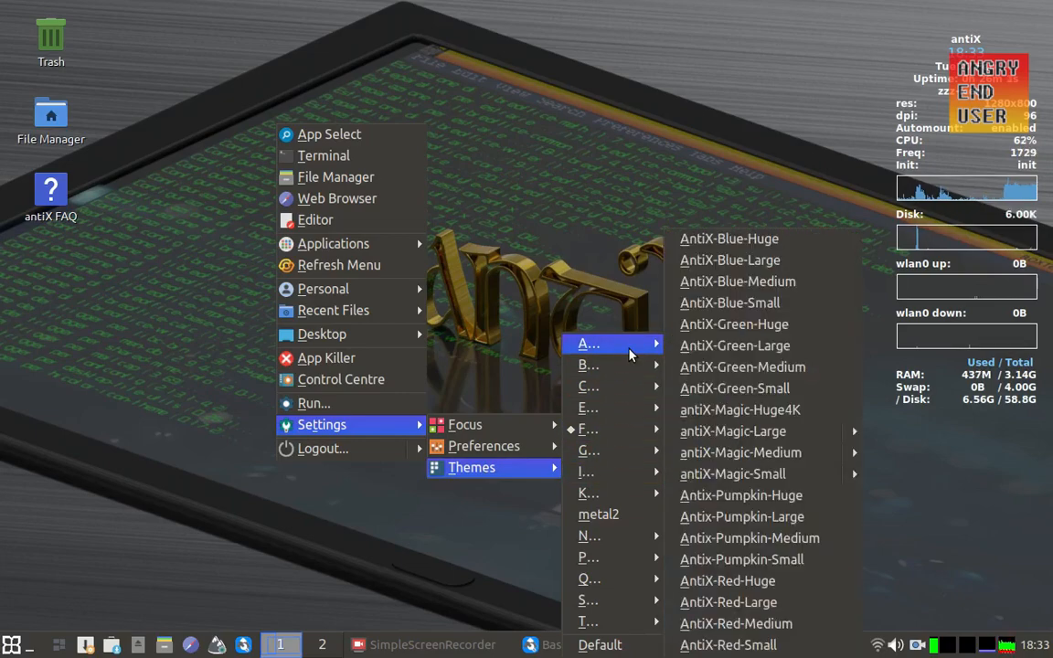
left_click(791, 285)
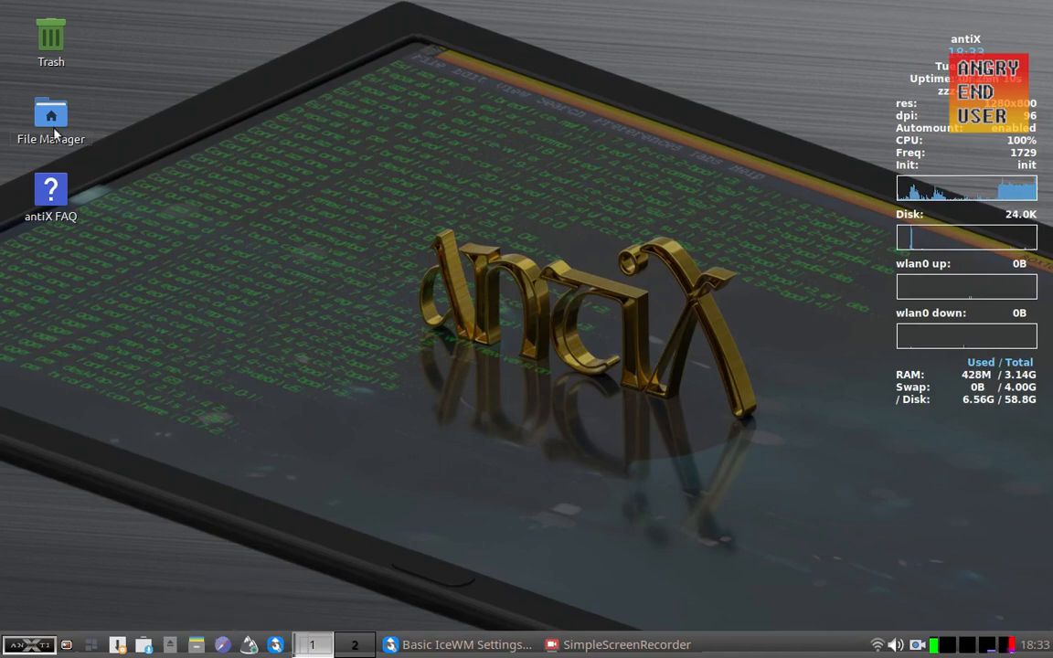
- Open File Manager on the home folder and apply the Clearview Blue Medium IceWM theme
left_click(52, 122)
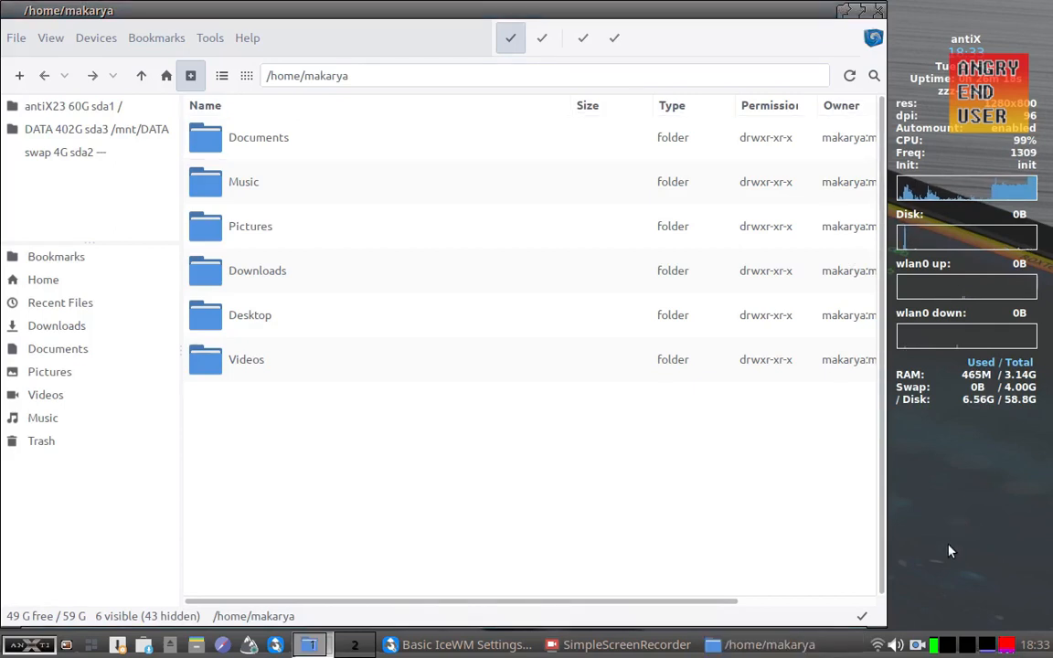
right_click(950, 551)
mouse_move(883, 314)
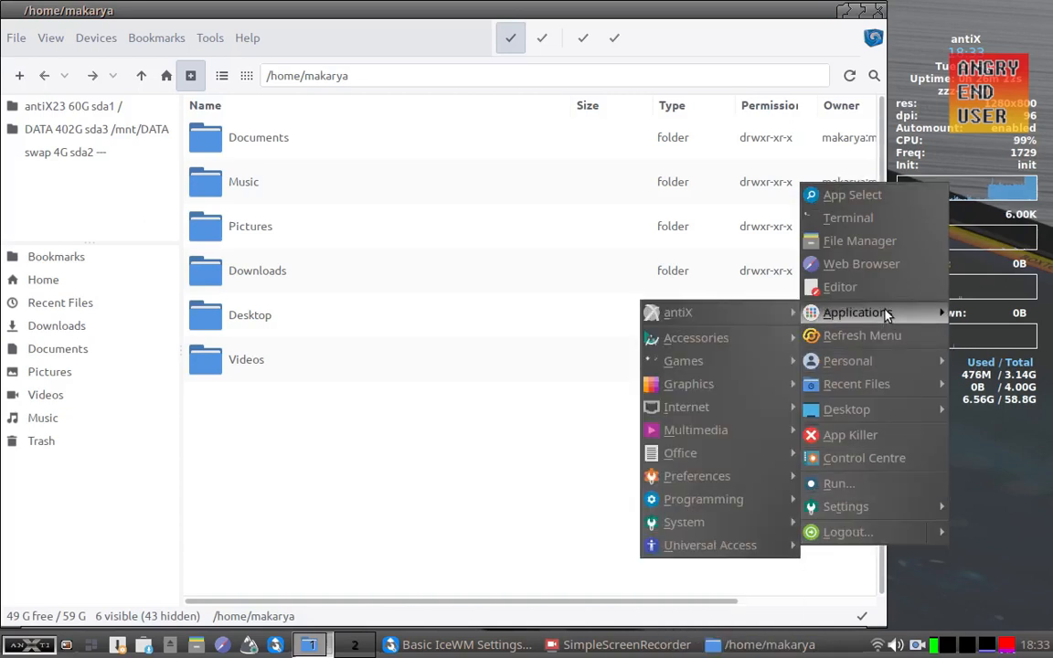
mouse_move(845, 506)
mouse_move(718, 551)
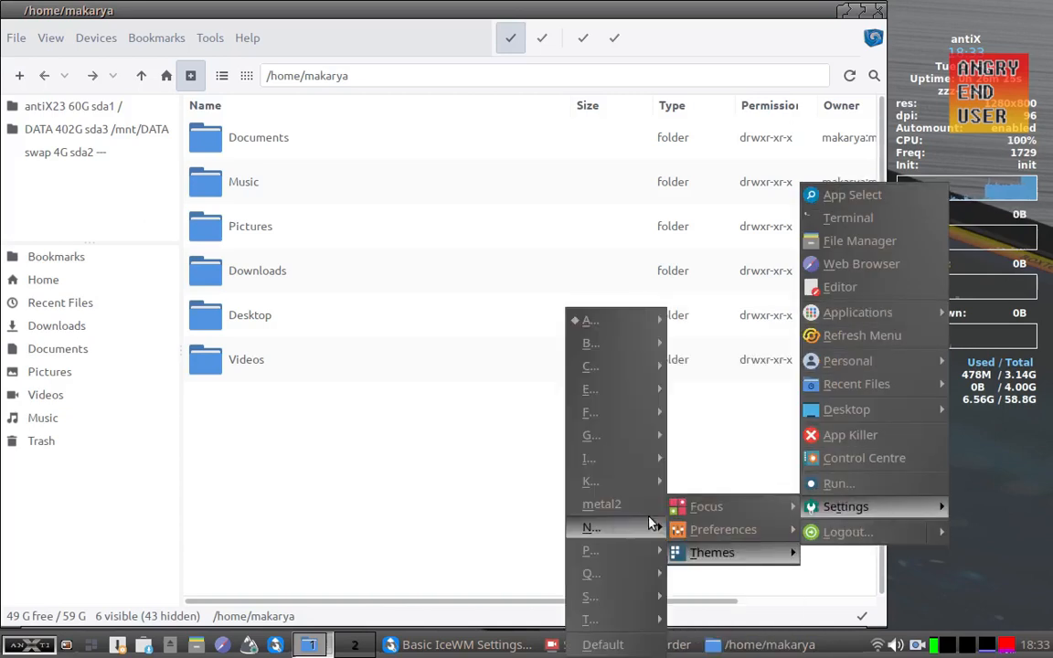
mouse_move(605, 367)
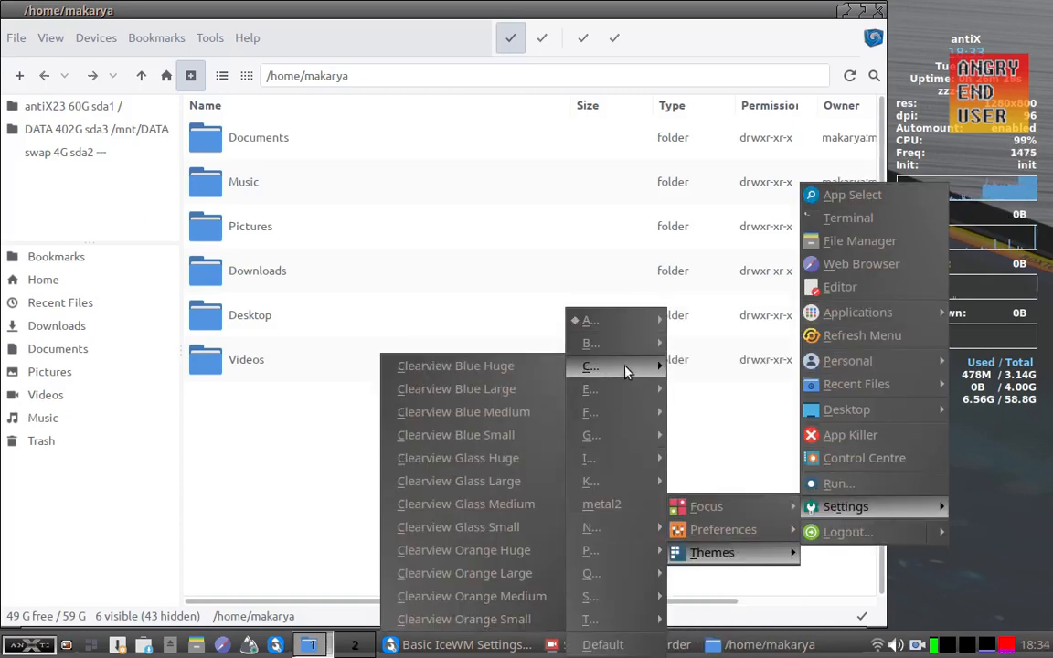
left_click(493, 416)
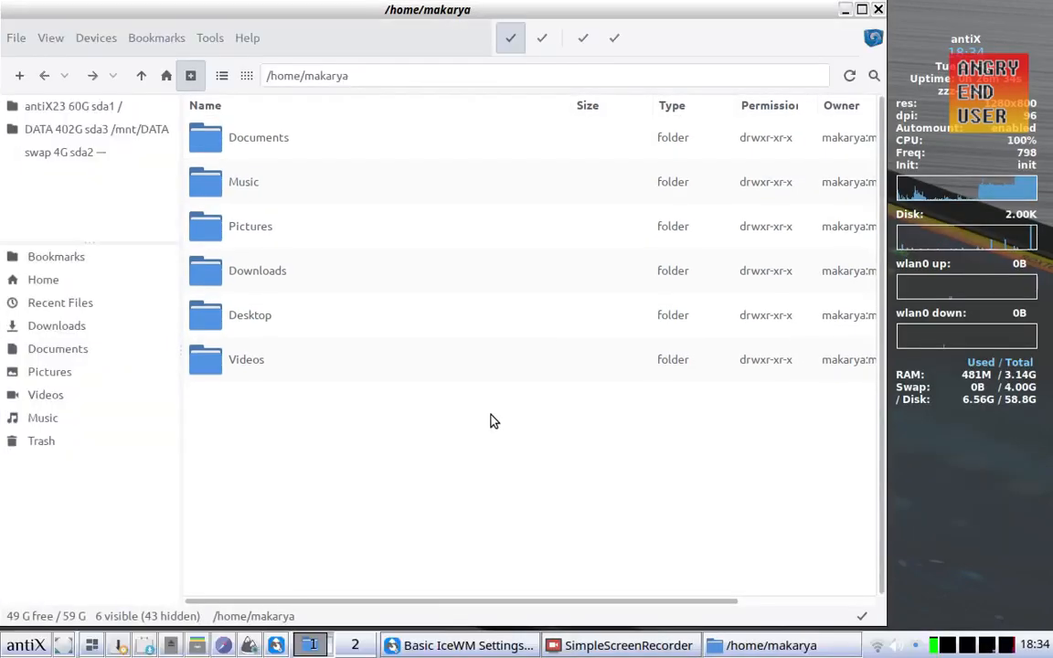
left_click(26, 645)
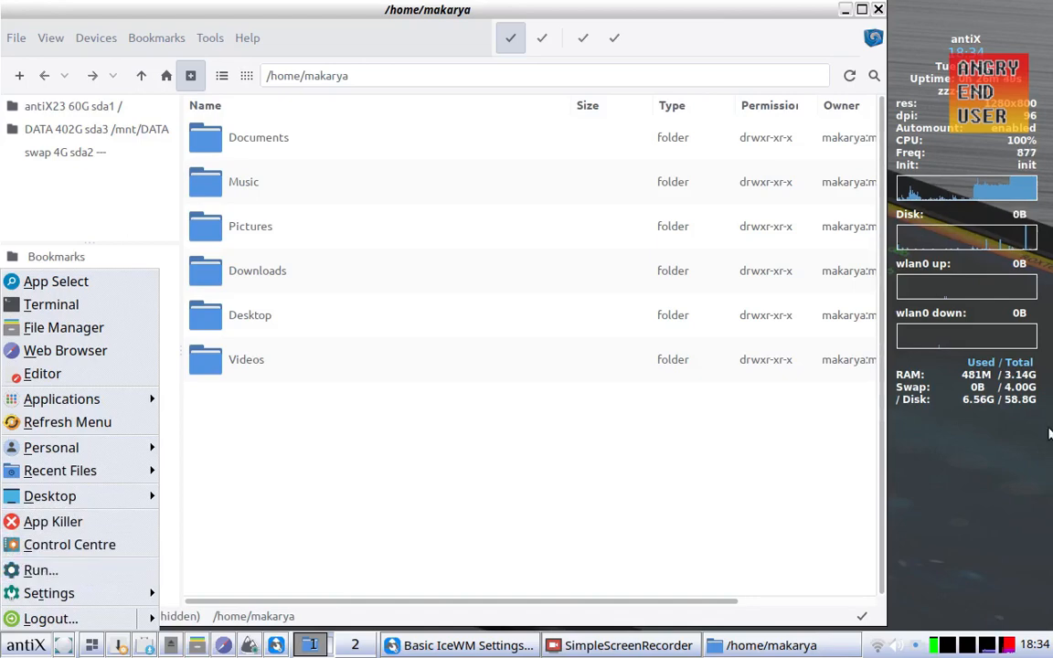
left_click(1027, 494)
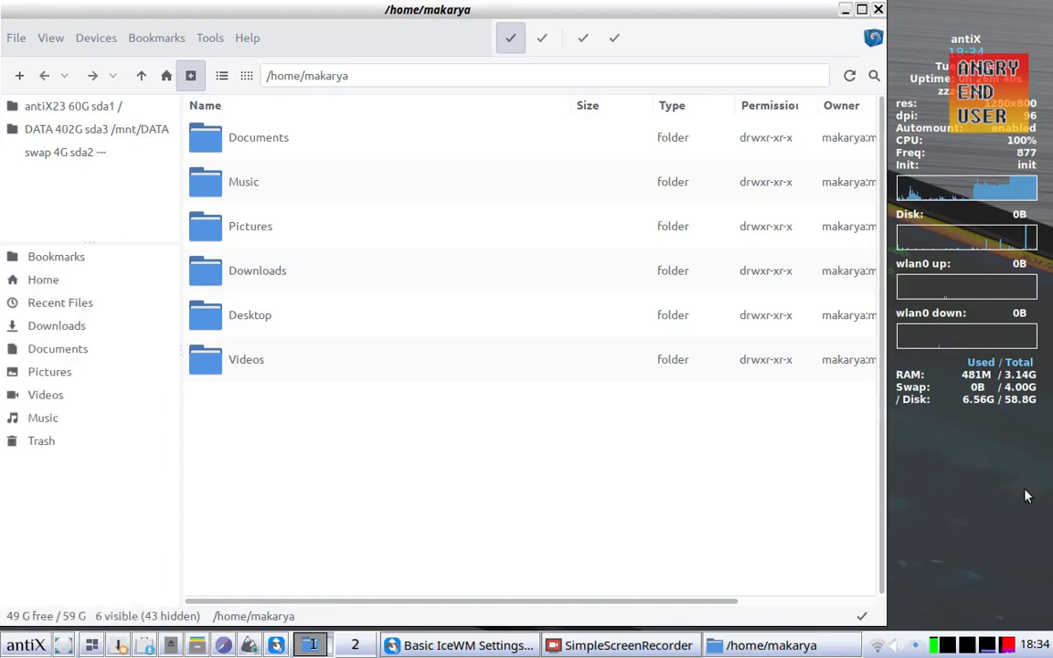
right_click(898, 647)
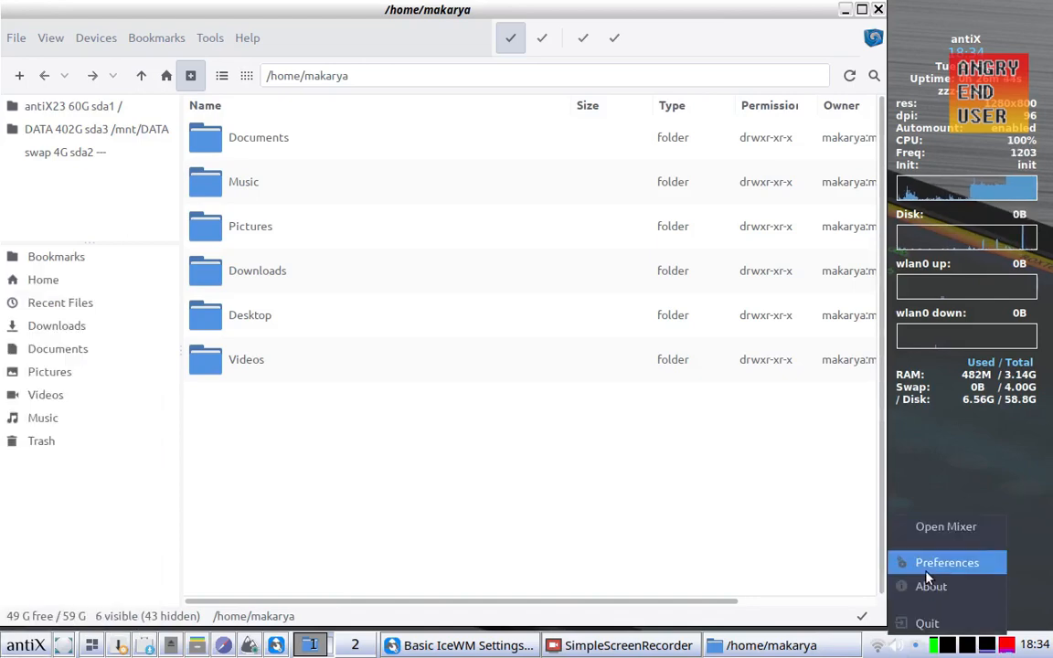
left_click(937, 561)
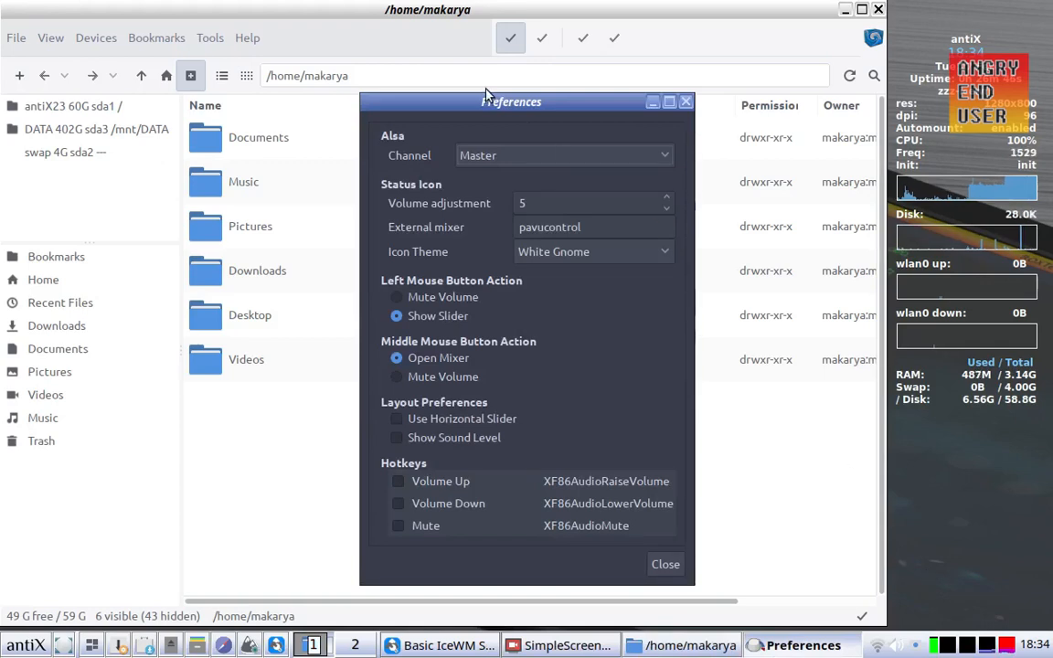
left_click(565, 261)
left_click(565, 262)
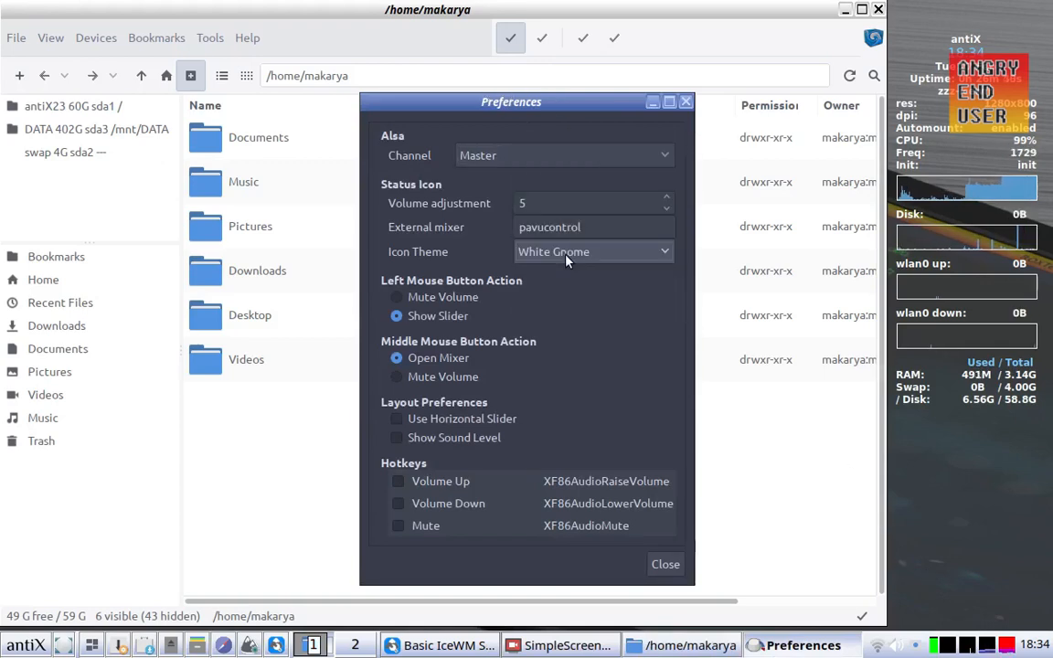
left_click(565, 261)
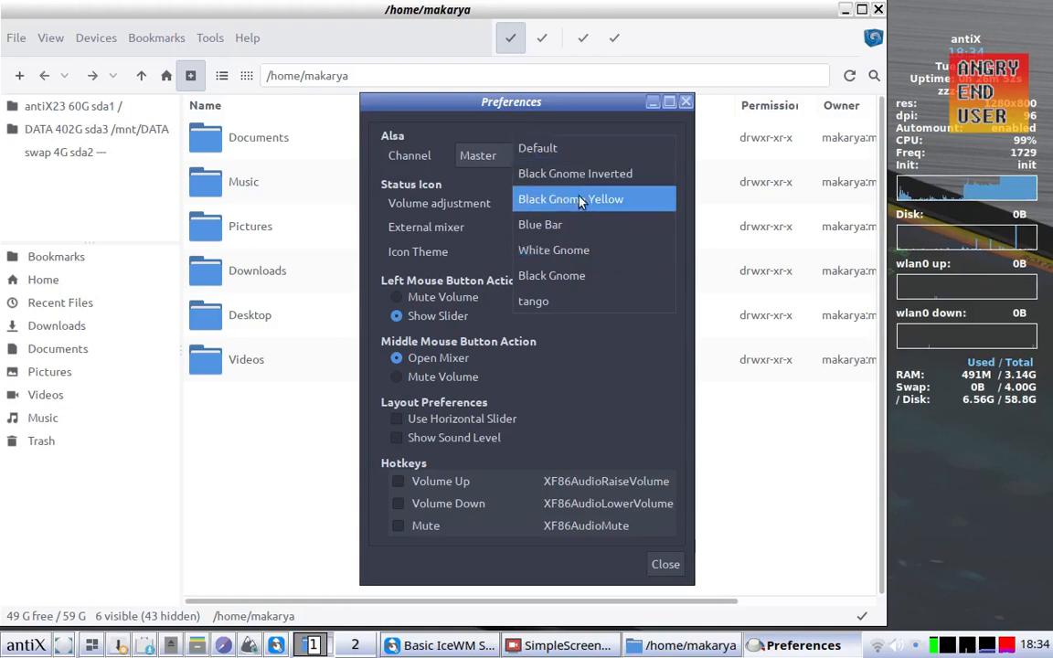
left_click(576, 279)
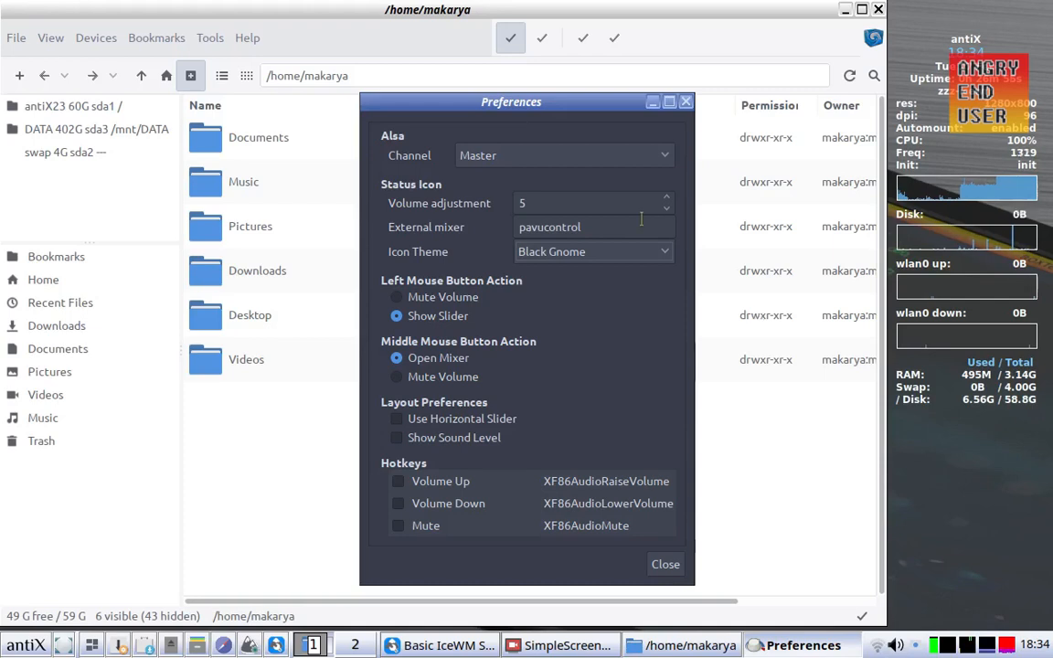
left_click(610, 252)
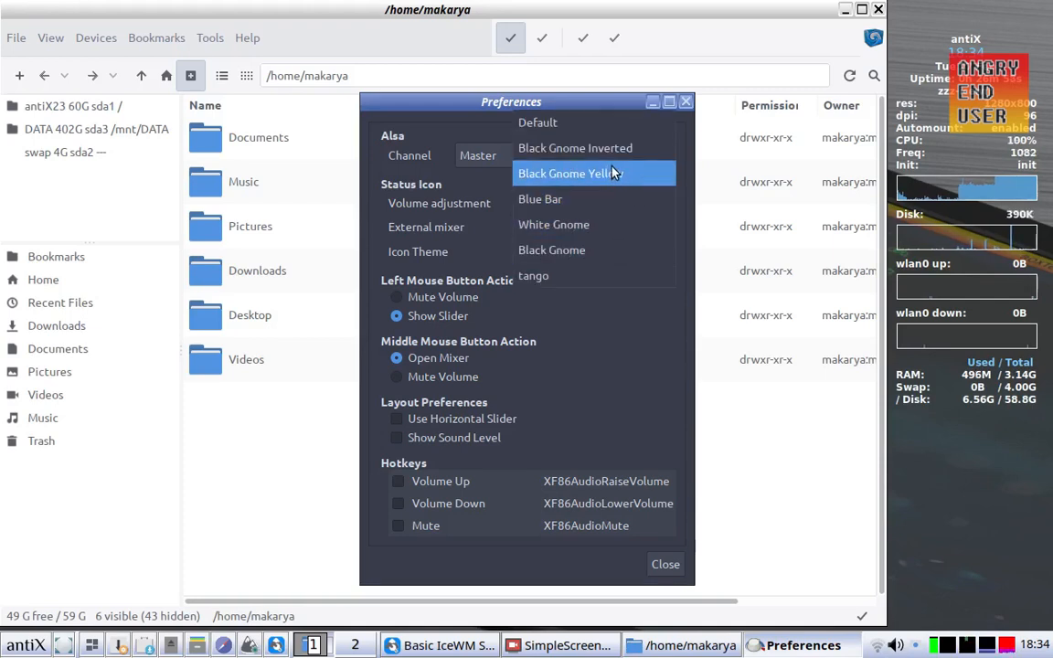
left_click(590, 227)
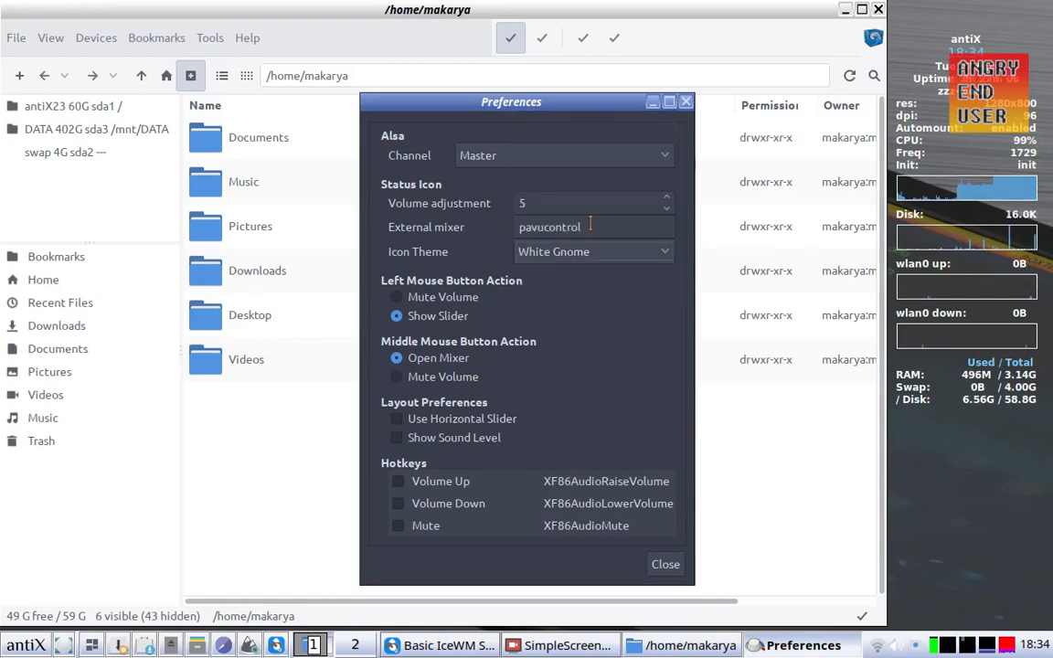
left_click(665, 563)
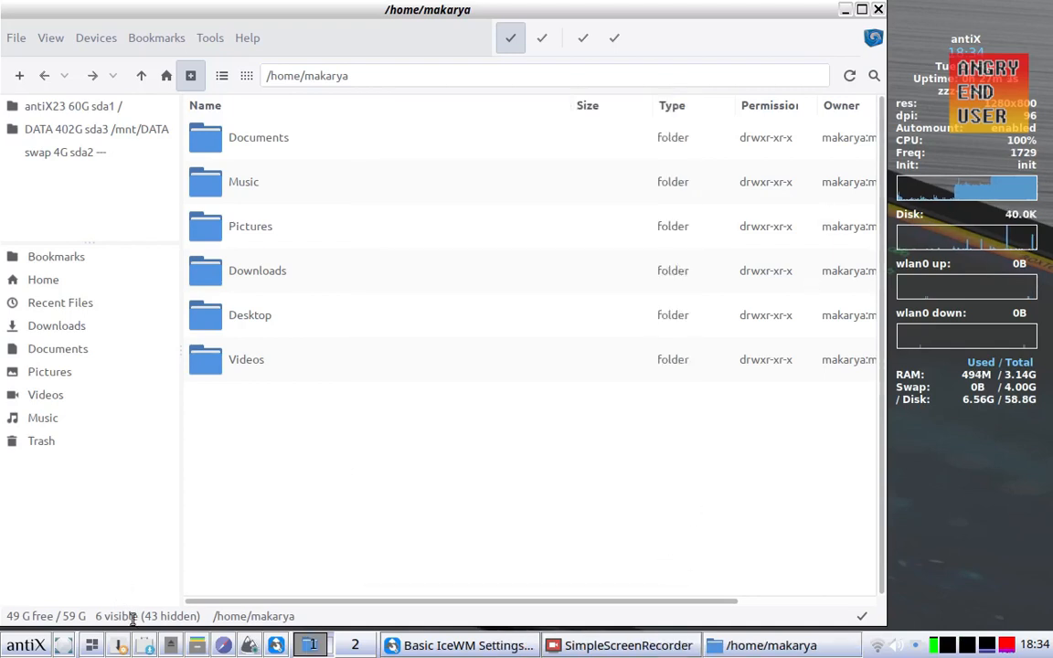
- Apply the FX-dark theme from the desktop menu's Settings > Themes > F submenu
right_click(975, 548)
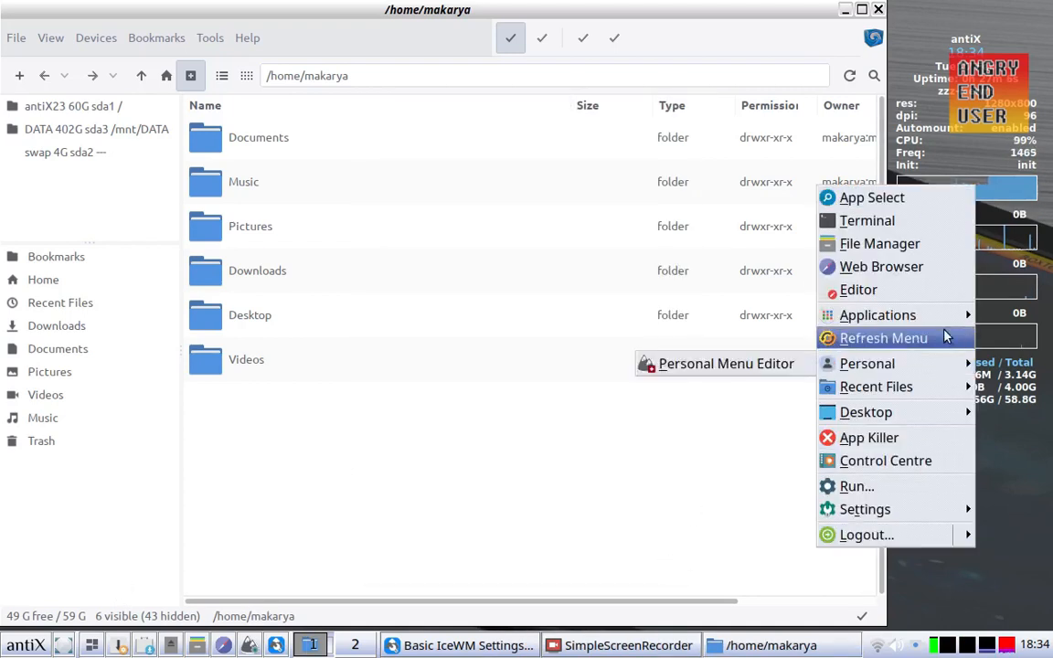
mouse_move(931, 511)
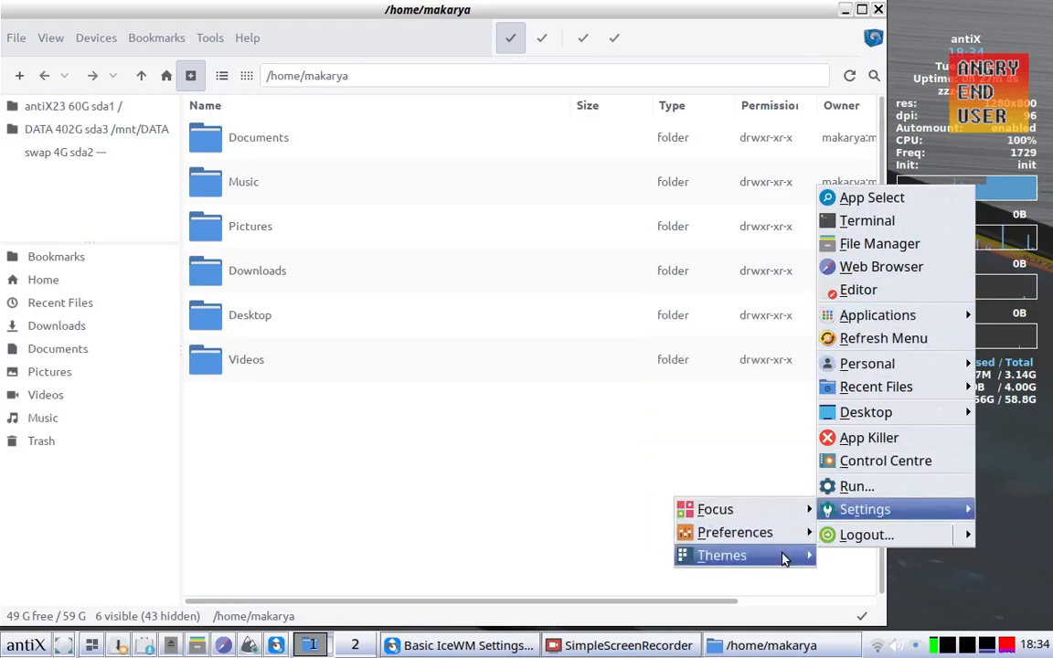
mouse_move(783, 556)
mouse_move(593, 412)
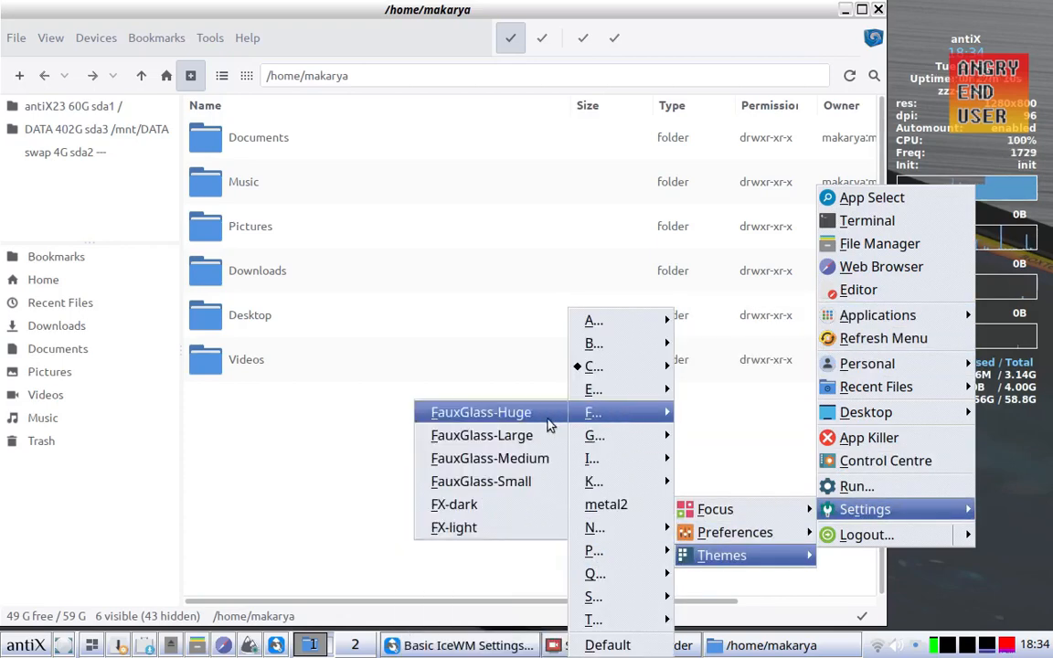
left_click(505, 504)
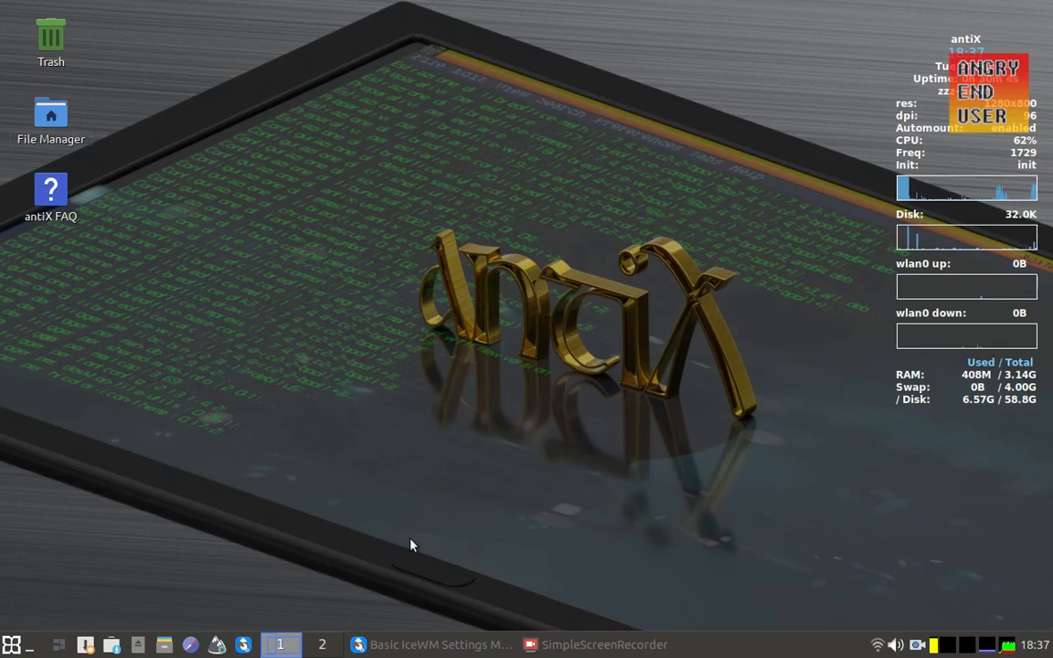
- Place an XMMS launcher icon on the desktop by filtering the app picker for 'xmm'
left_click(443, 645)
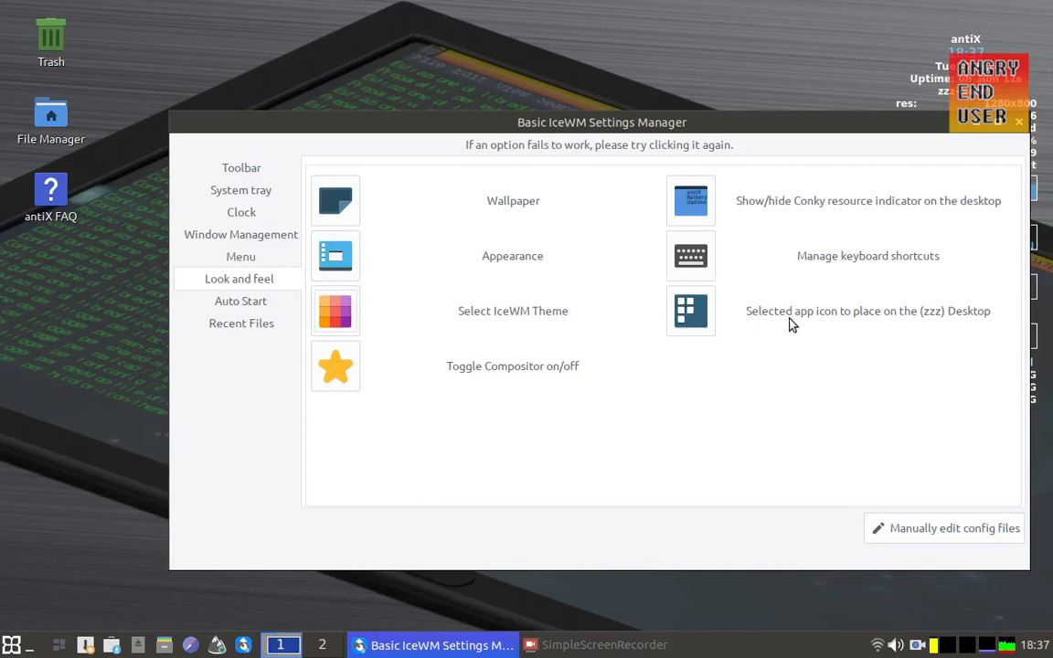
left_click(699, 313)
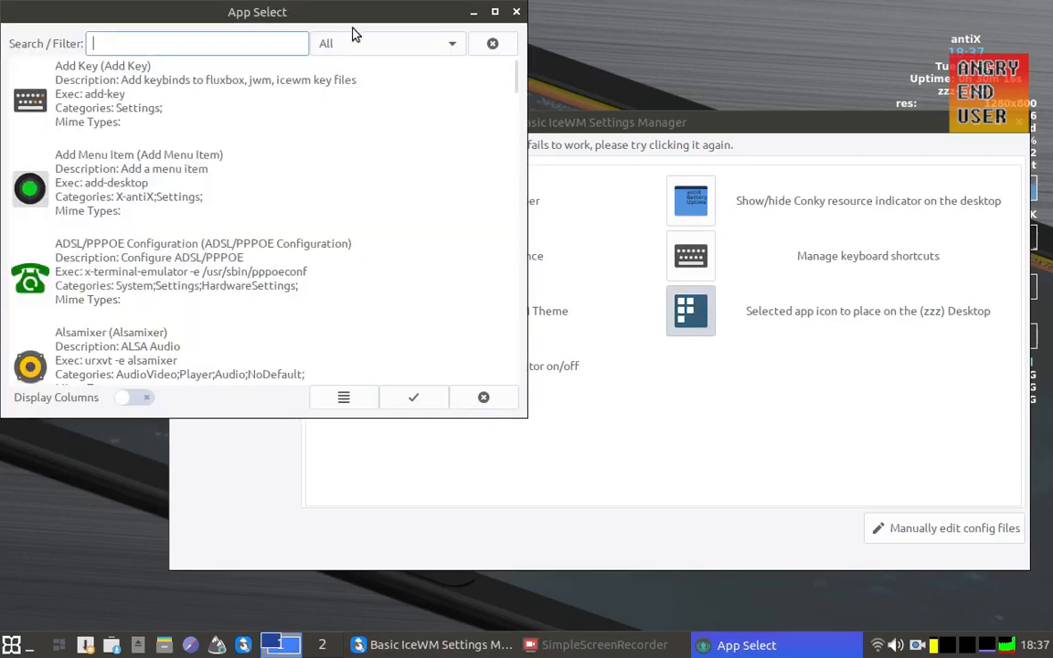
left_click_drag(354, 33, 616, 109)
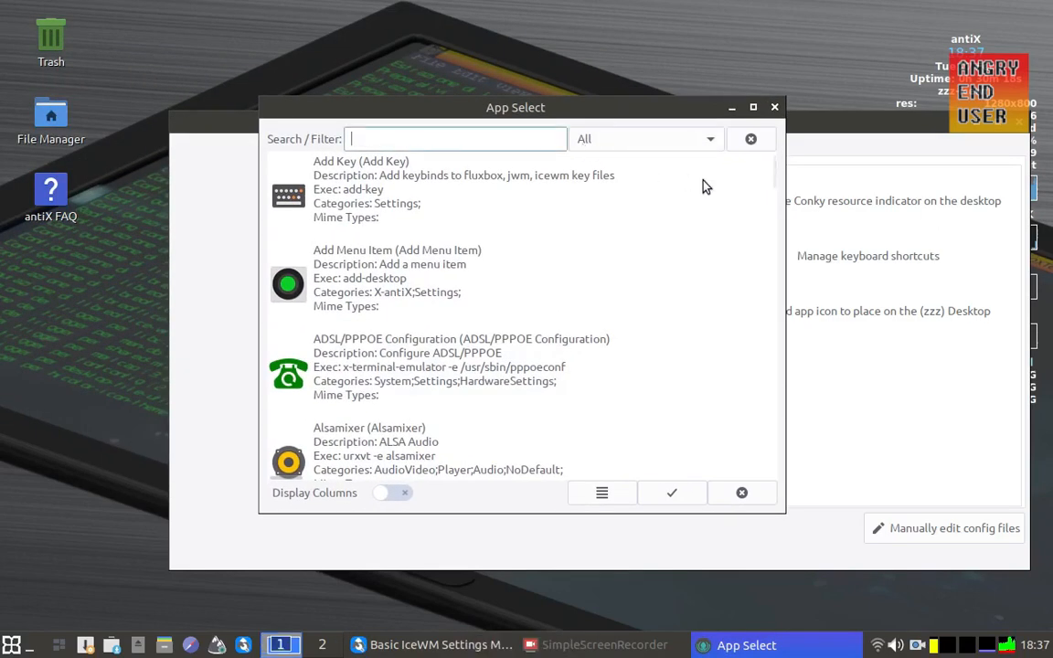
left_click_drag(770, 177, 772, 222)
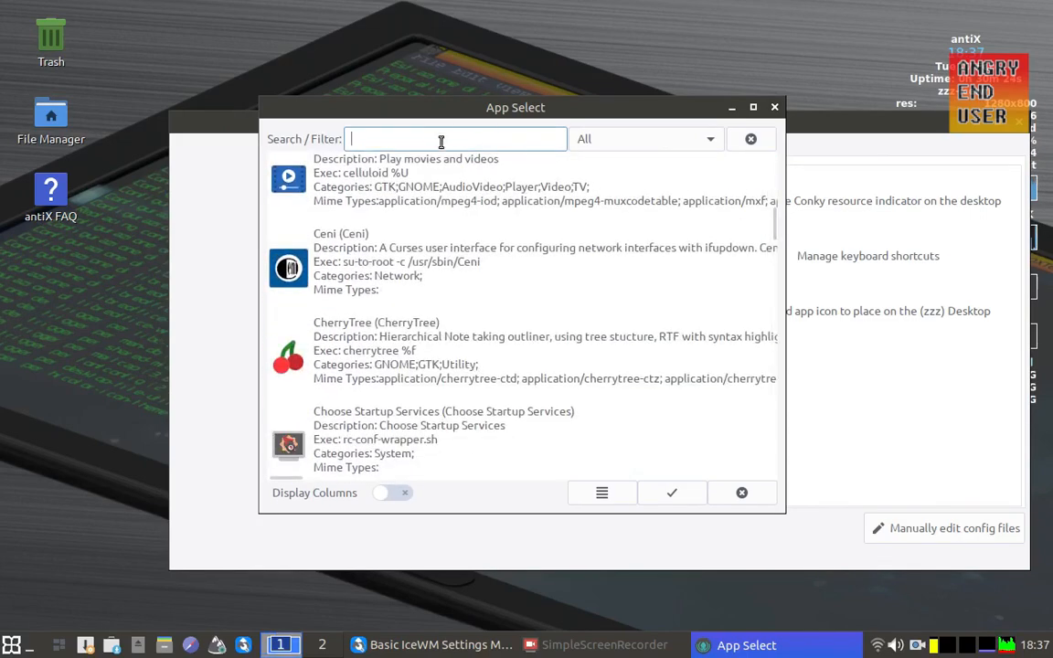
type("xmms")
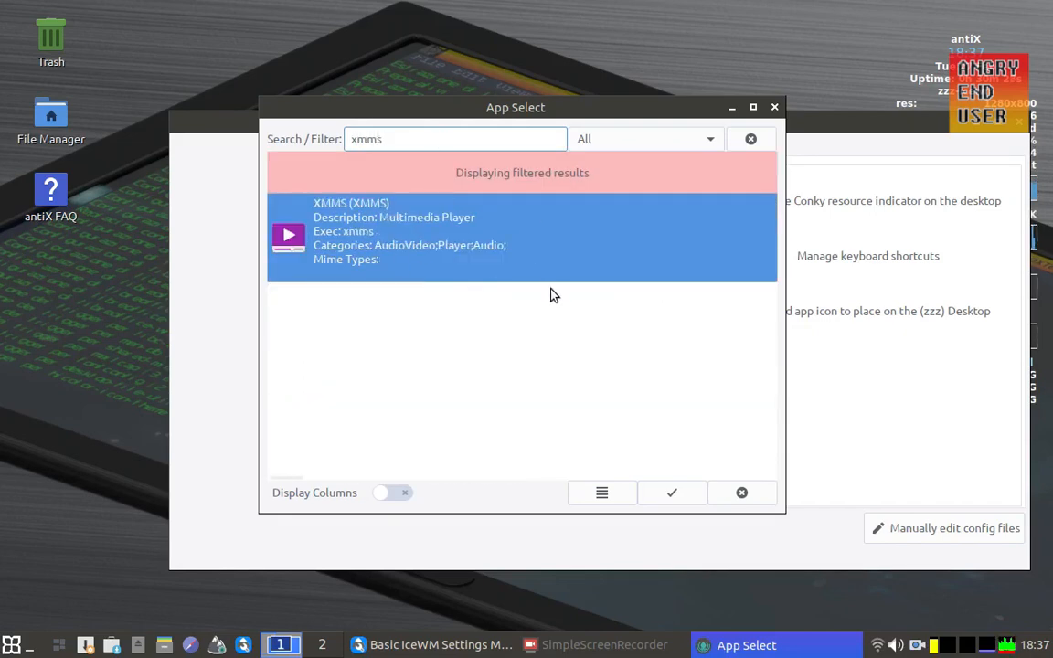
left_click(575, 237)
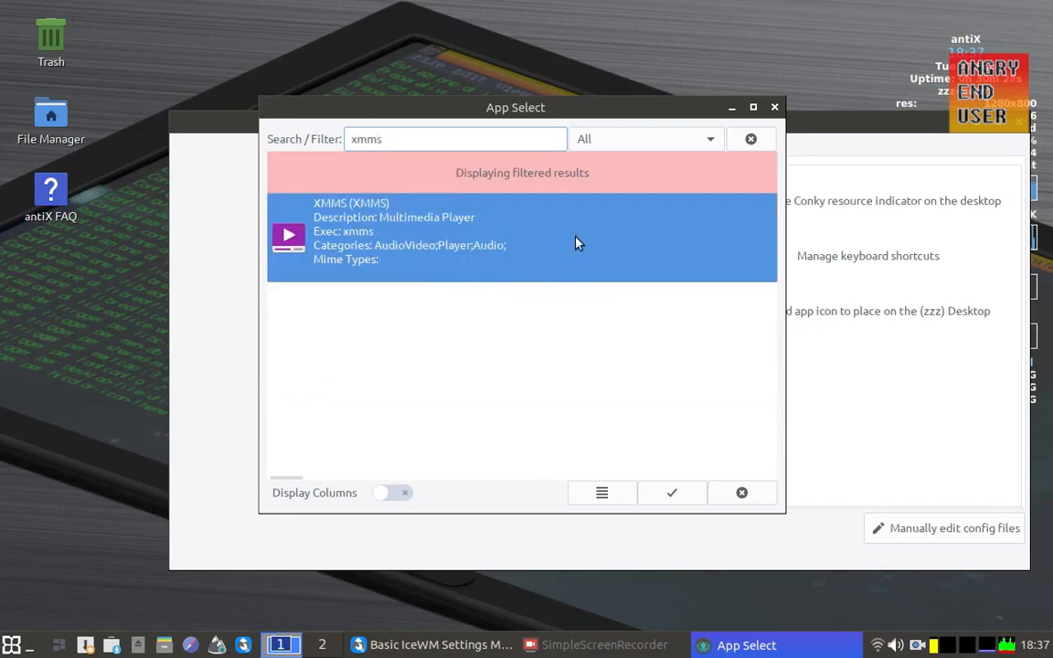
left_click(675, 495)
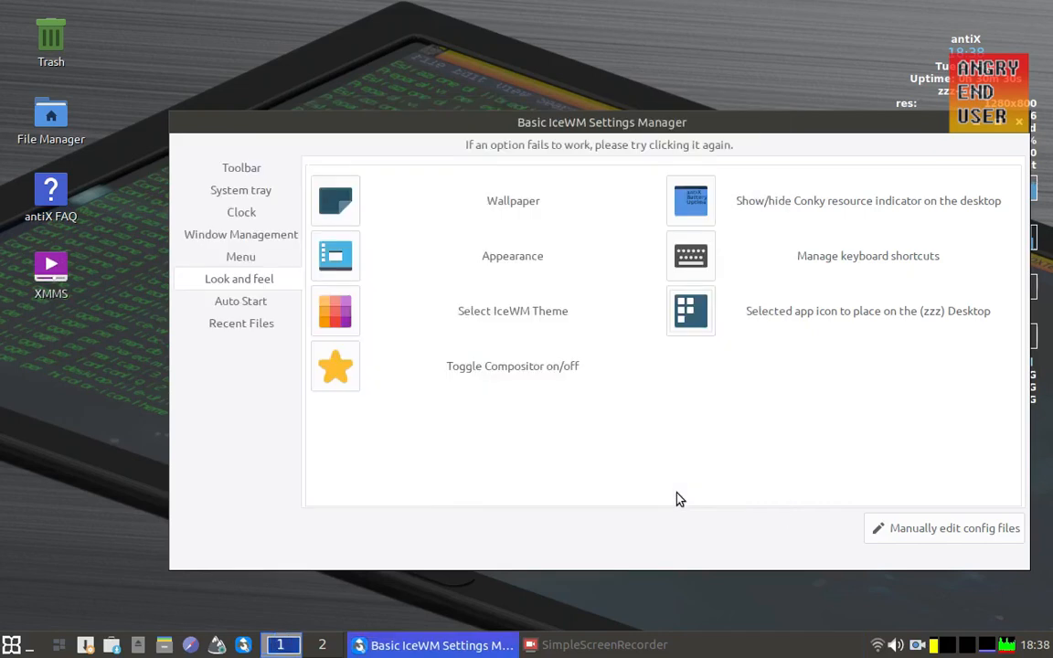
- Test-launch XMMS from the new desktop icon, close it, then send the icon to the Trash
left_click(55, 286)
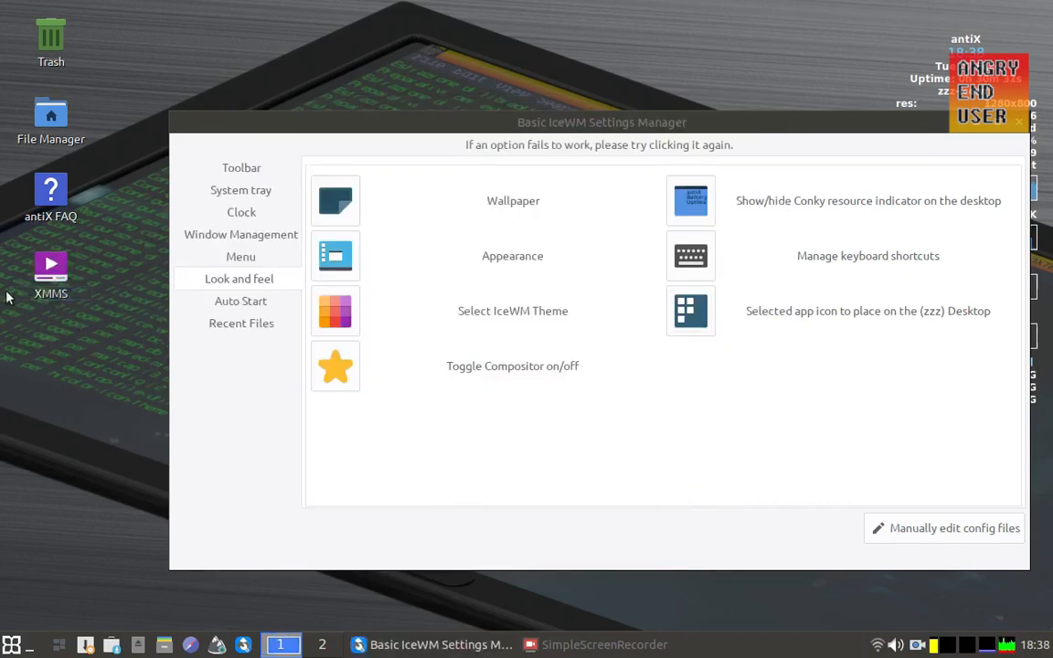
double_click(56, 267)
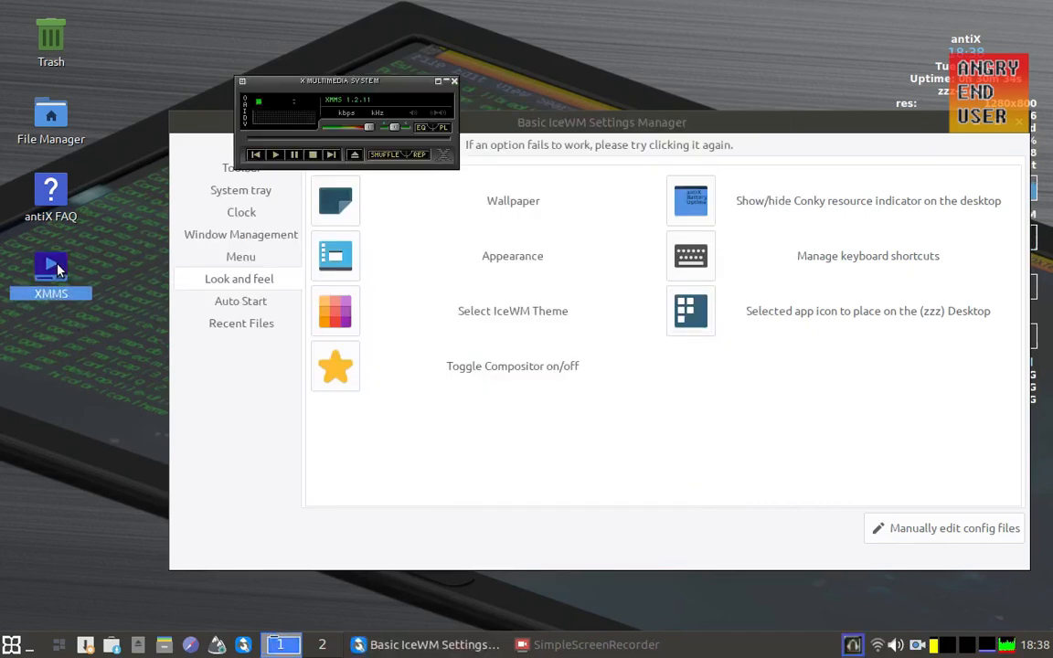
left_click(453, 82)
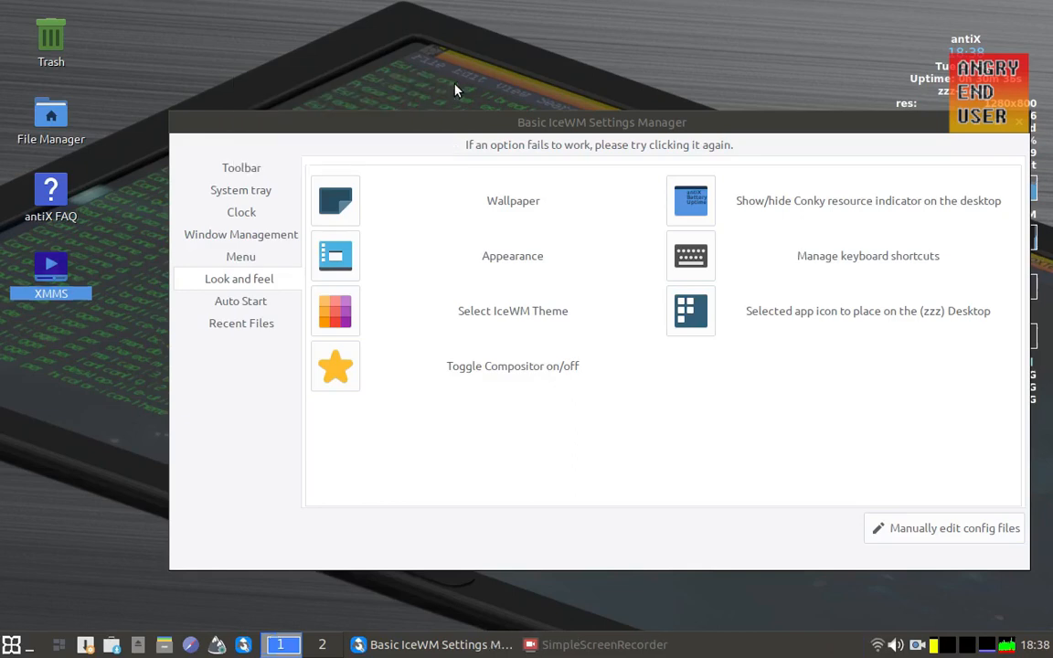
right_click(55, 272)
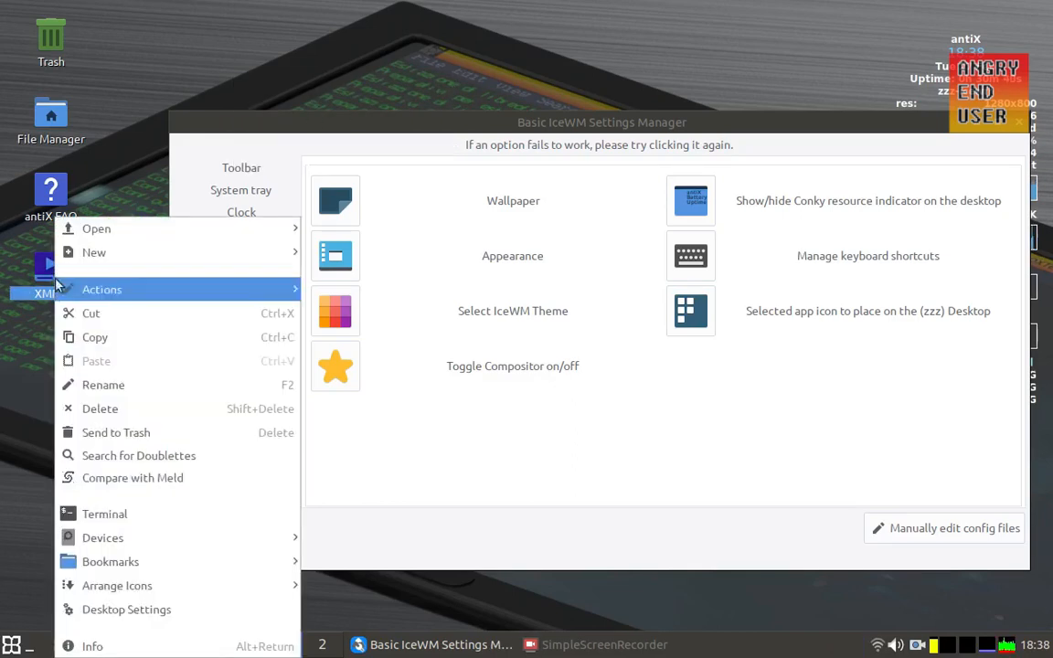
left_click(107, 435)
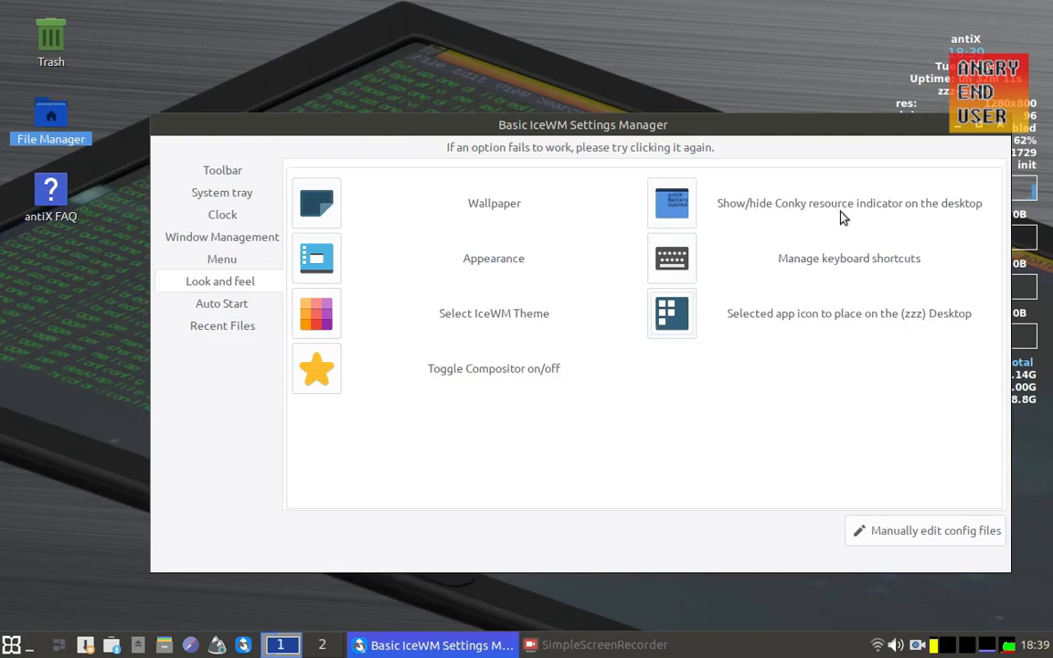
left_click_drag(877, 139, 740, 135)
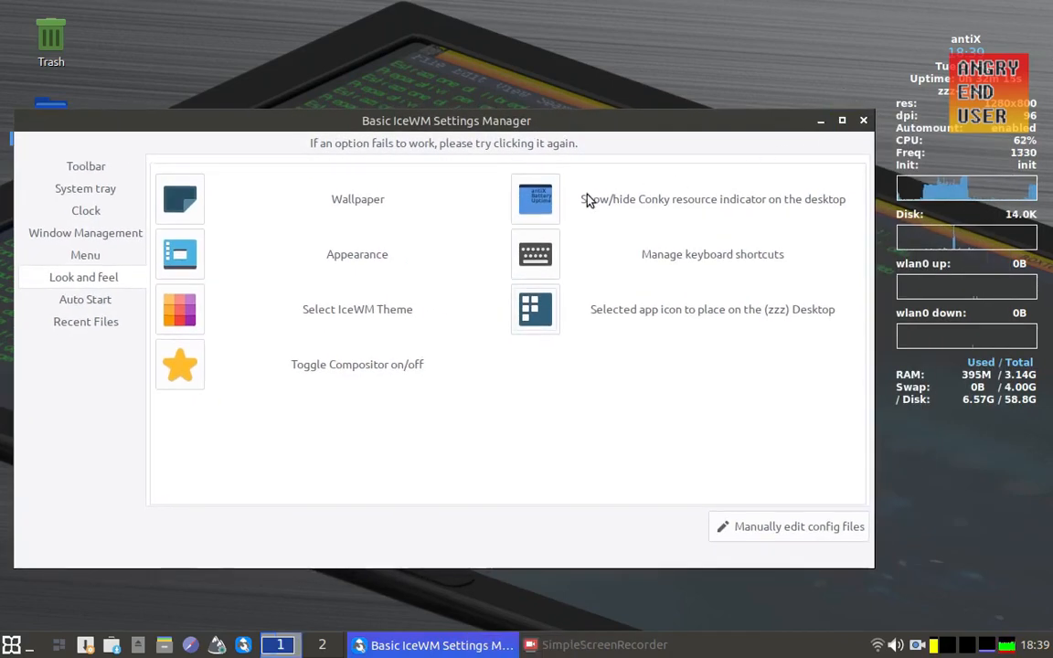
left_click(538, 208)
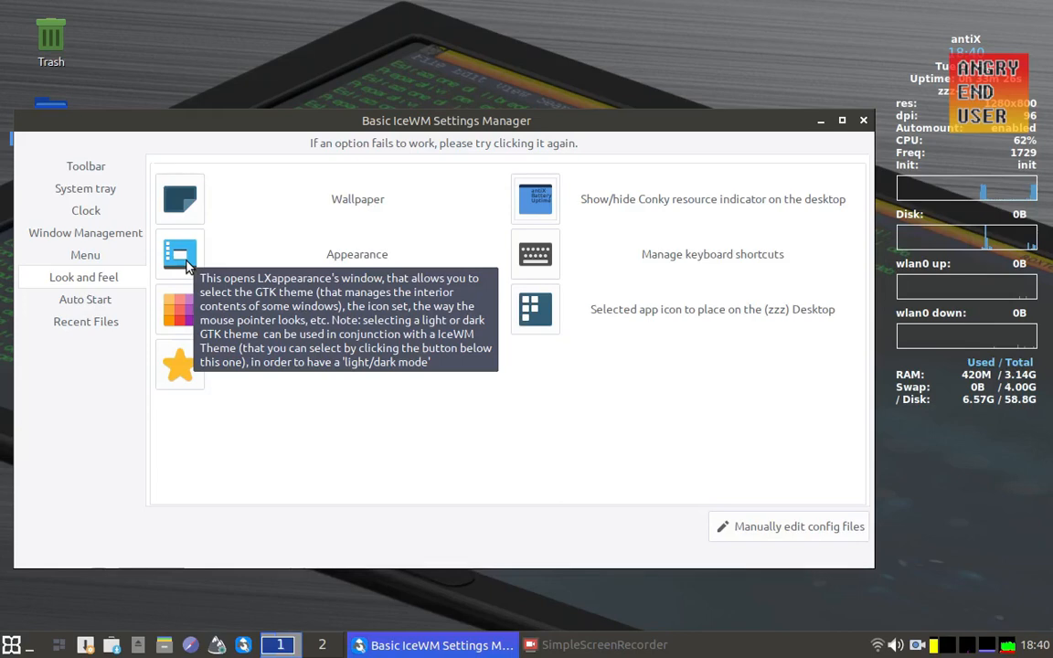
right_click(950, 510)
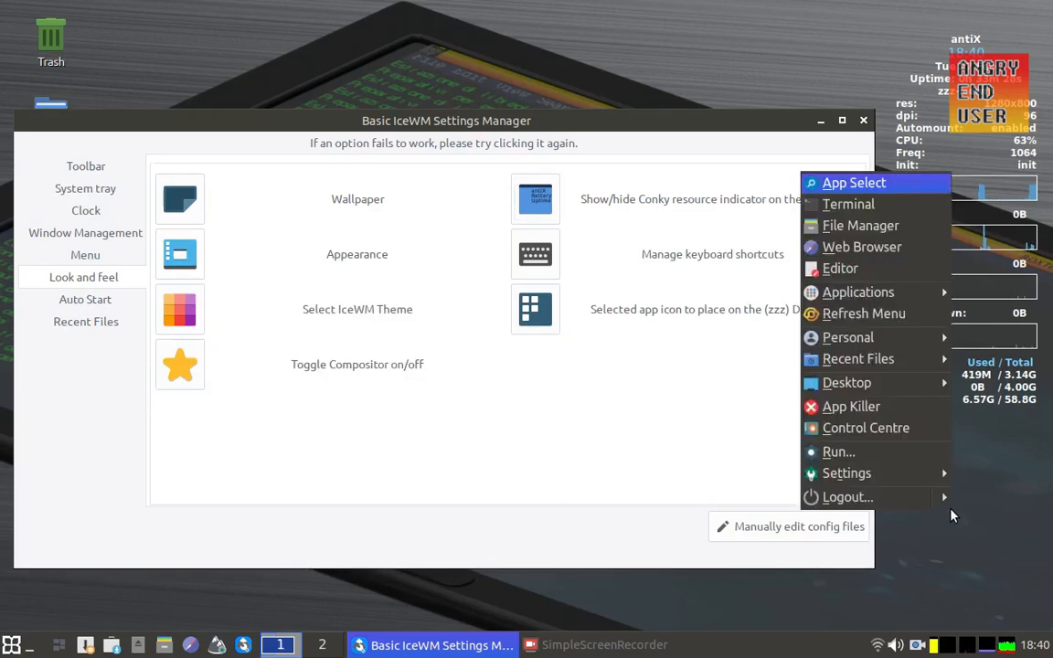
left_click(865, 427)
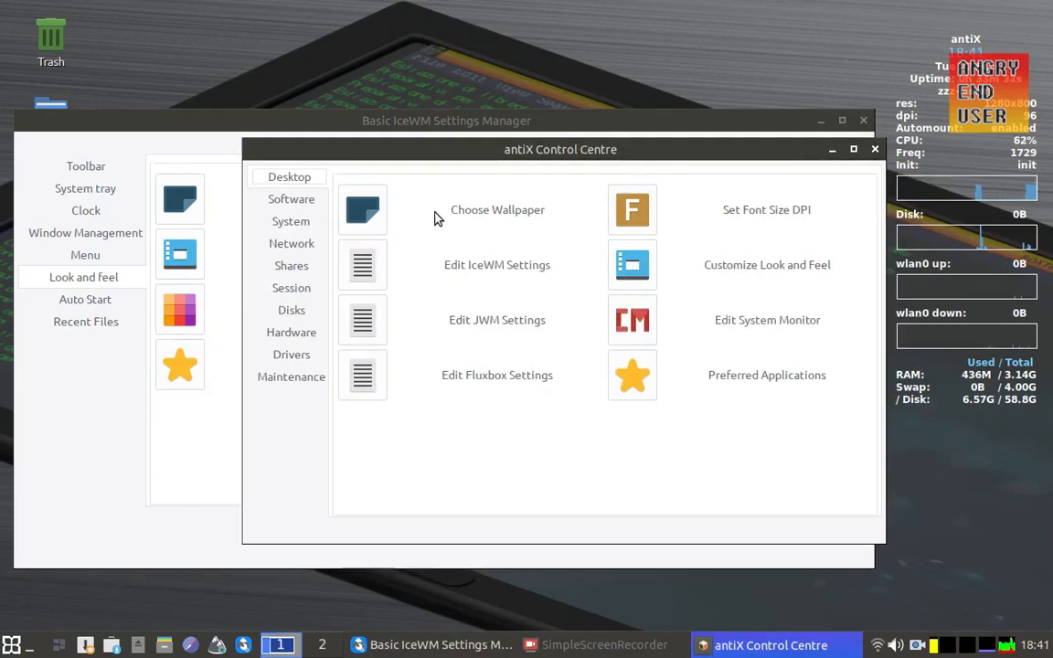
left_click_drag(620, 149, 718, 214)
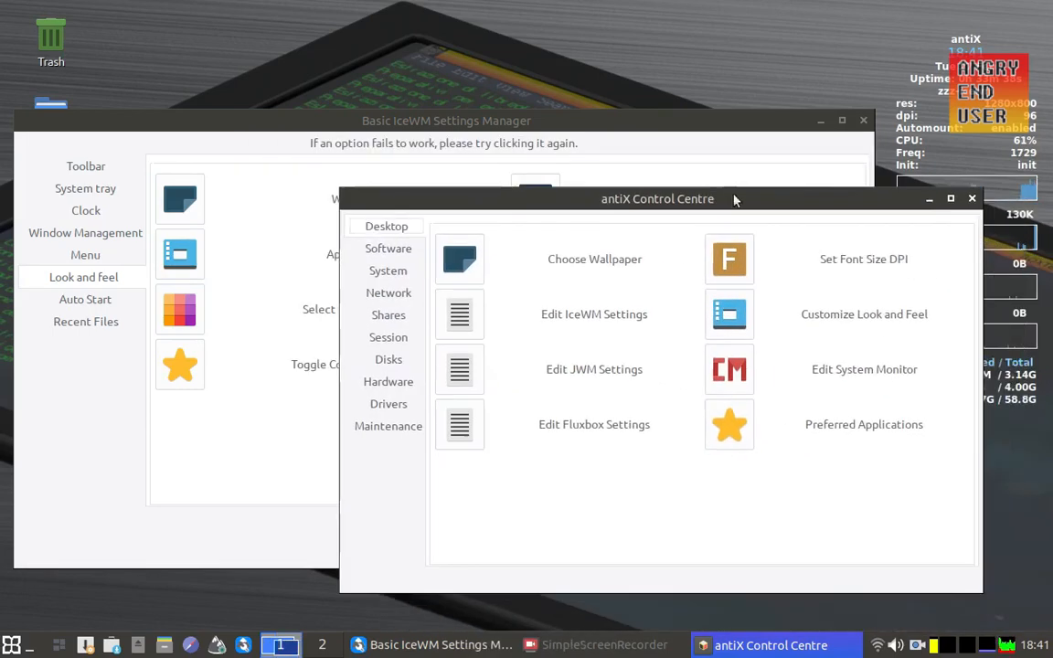
left_click(965, 197)
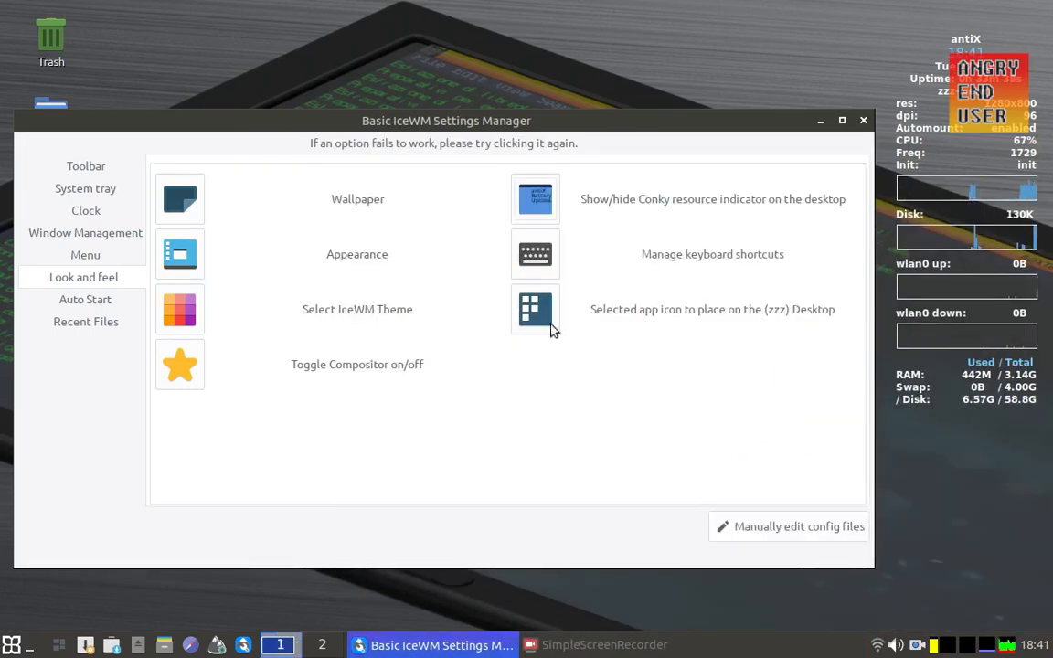
- Open the GTK theme, icon and cursor settings and a home-folder file manager, arranging both windows
left_click(197, 263)
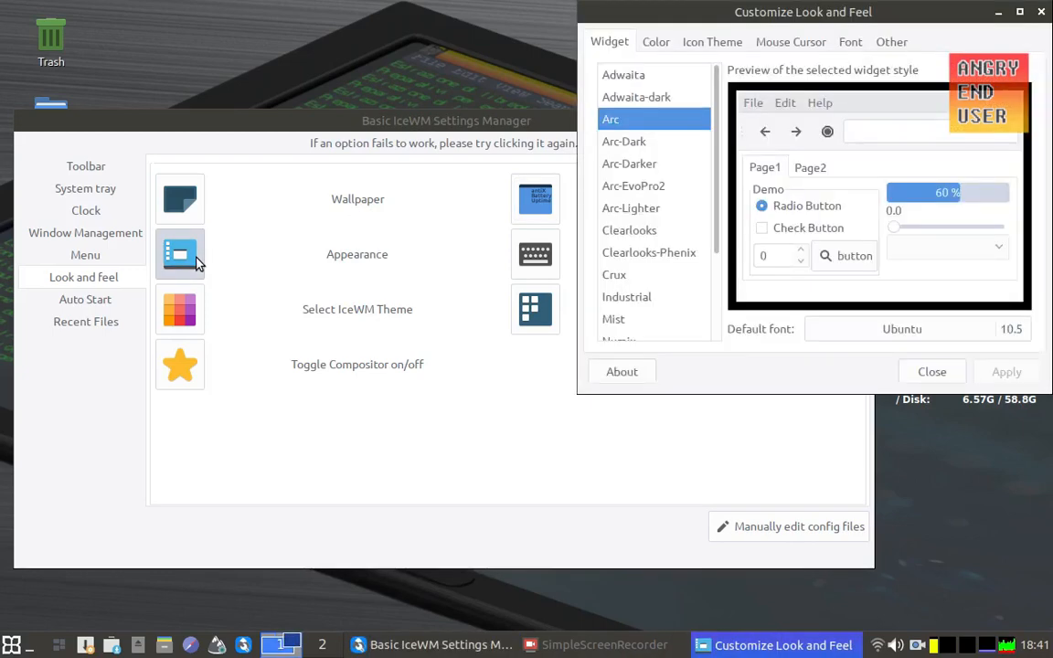
left_click_drag(222, 122, 209, 152)
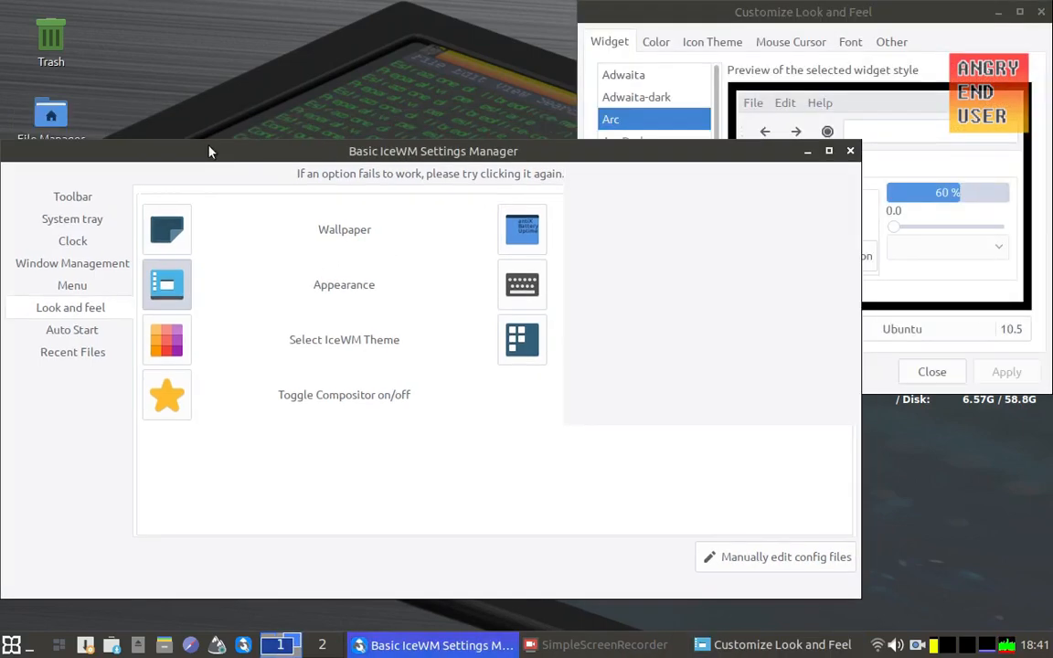
double_click(51, 116)
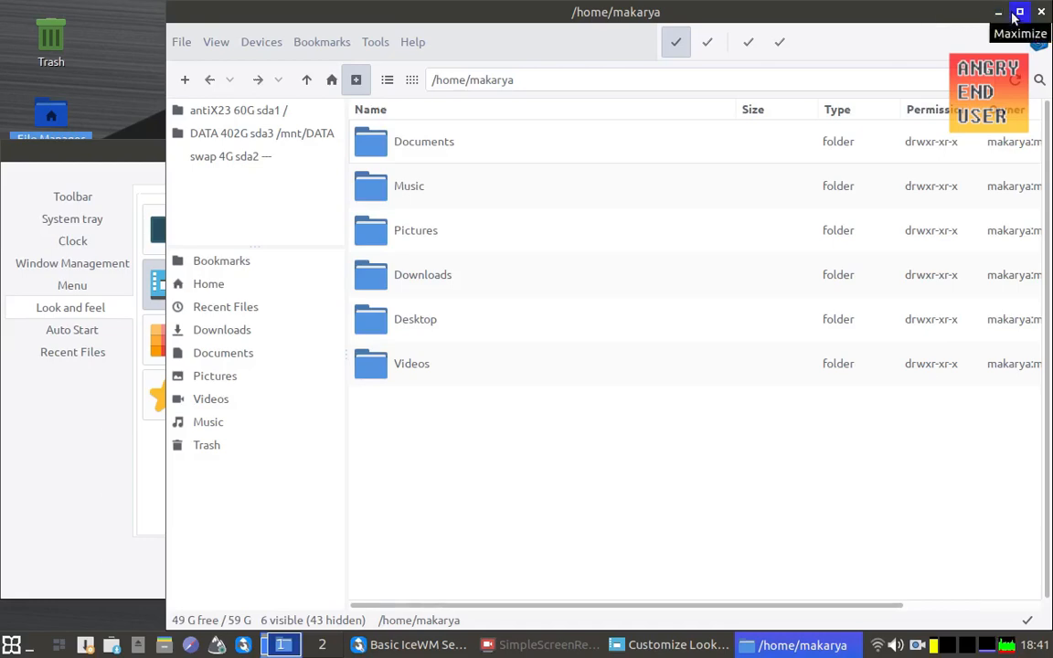
left_click_drag(971, 21, 709, 20)
left_click(873, 29)
left_click_drag(786, 20, 709, 159)
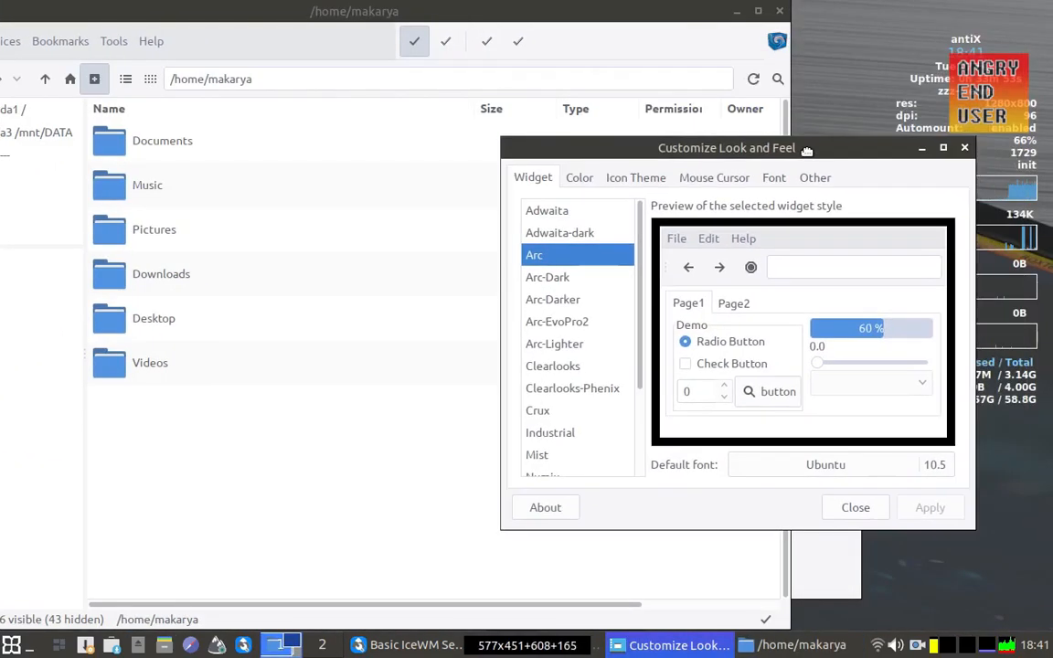
- Apply the Arc-Dark widget theme and the papirus-mini-antix icon theme
left_click(561, 287)
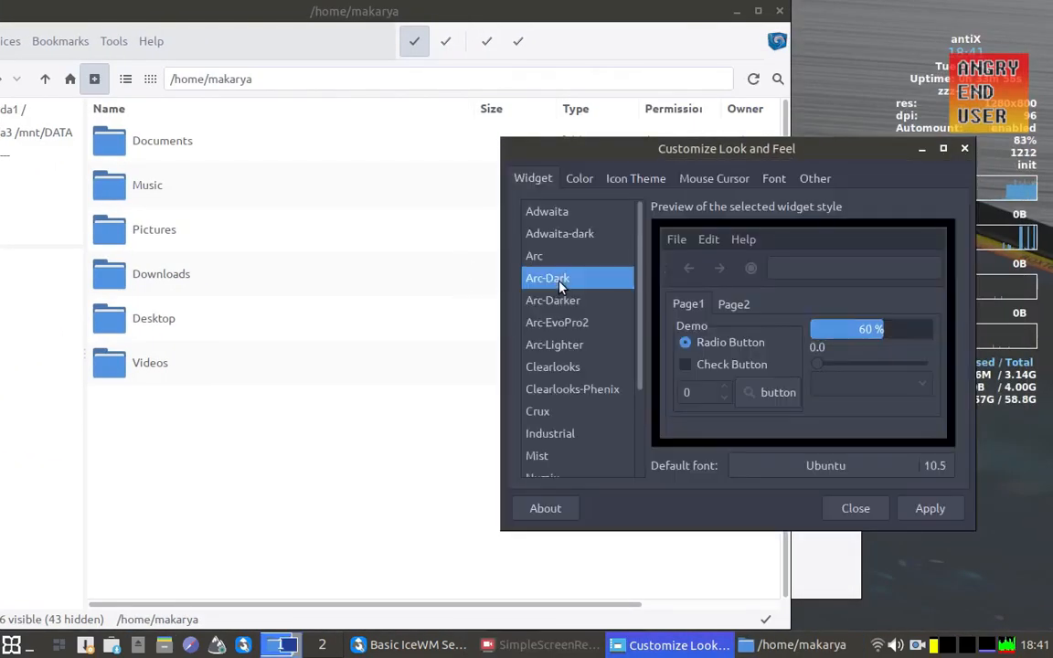
left_click(948, 512)
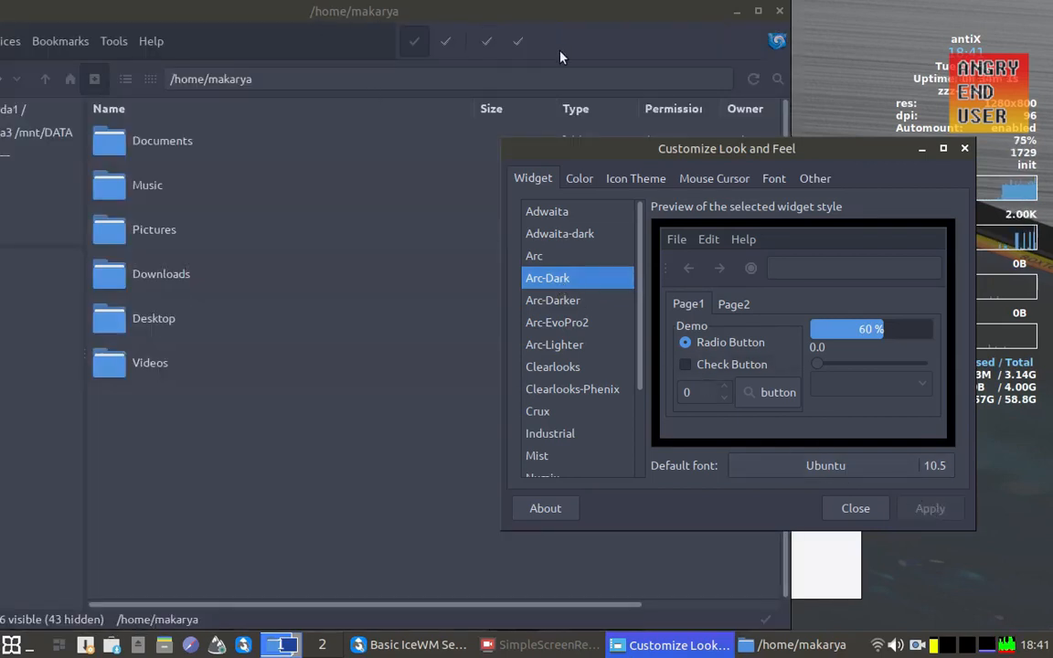
left_click(625, 183)
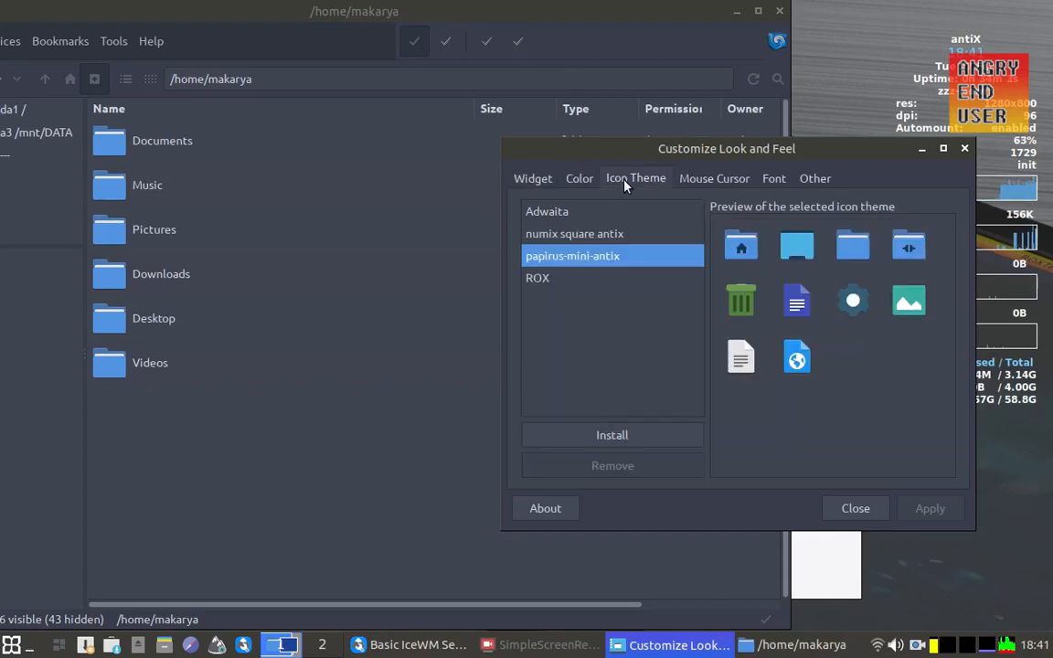
left_click(615, 215)
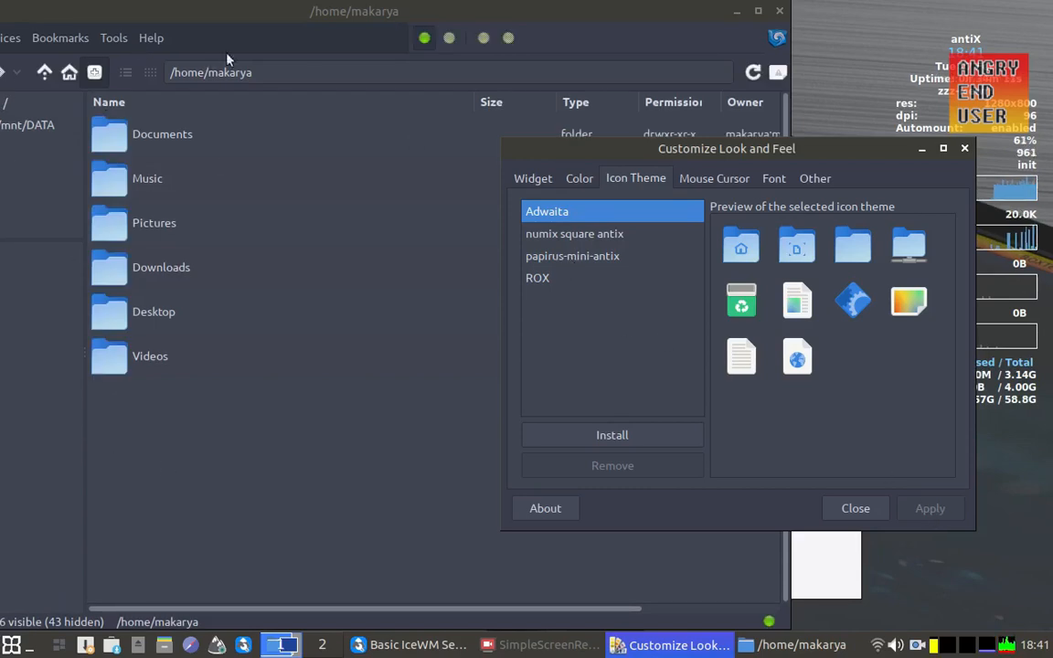
left_click(598, 259)
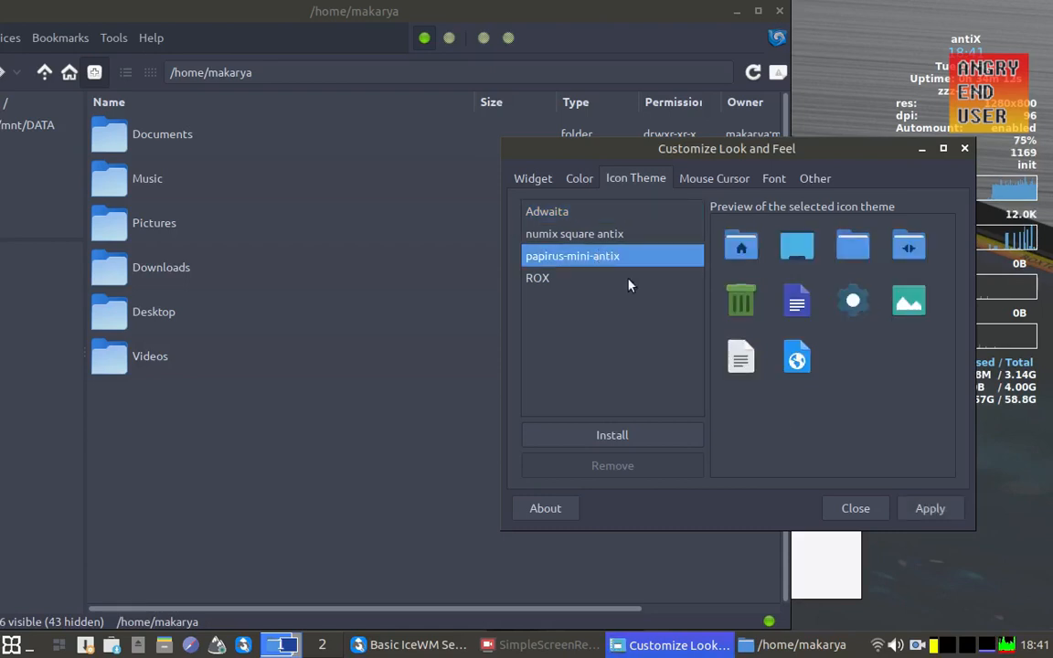
left_click(932, 508)
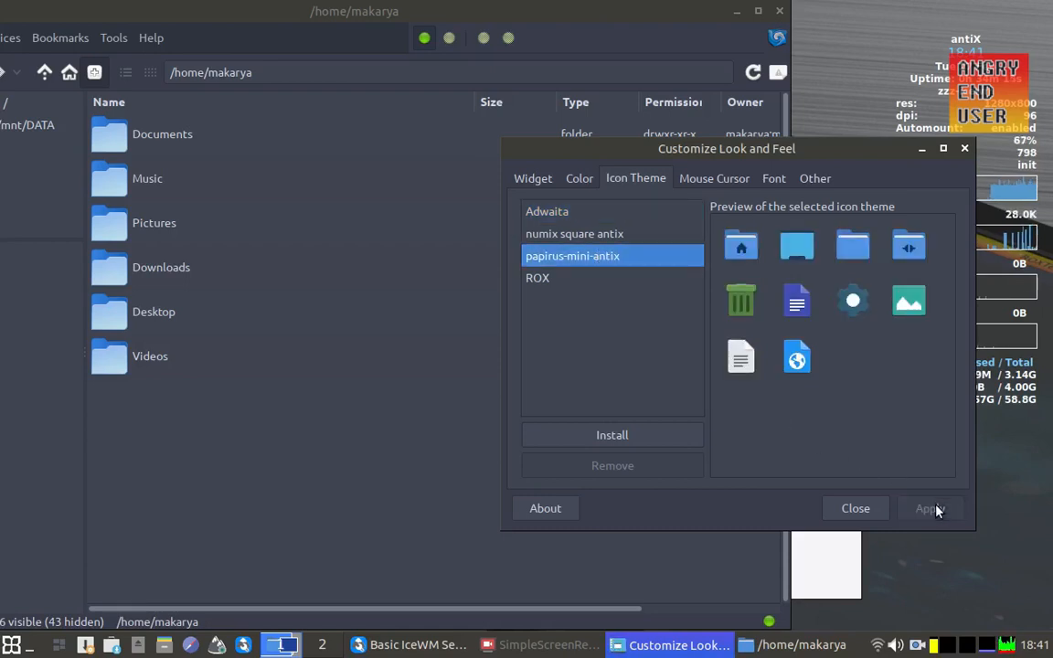
- Keep the DMZ (White) cursor after previewing Oxygen cursors, then close the settings and file manager
left_click(717, 181)
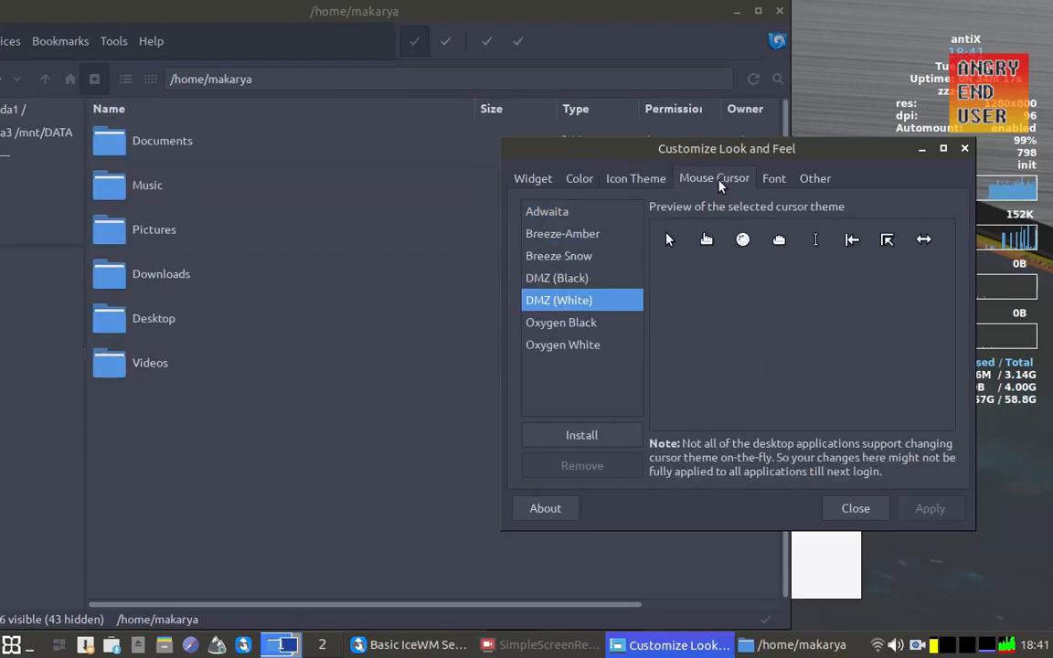
left_click(590, 323)
left_click(581, 340)
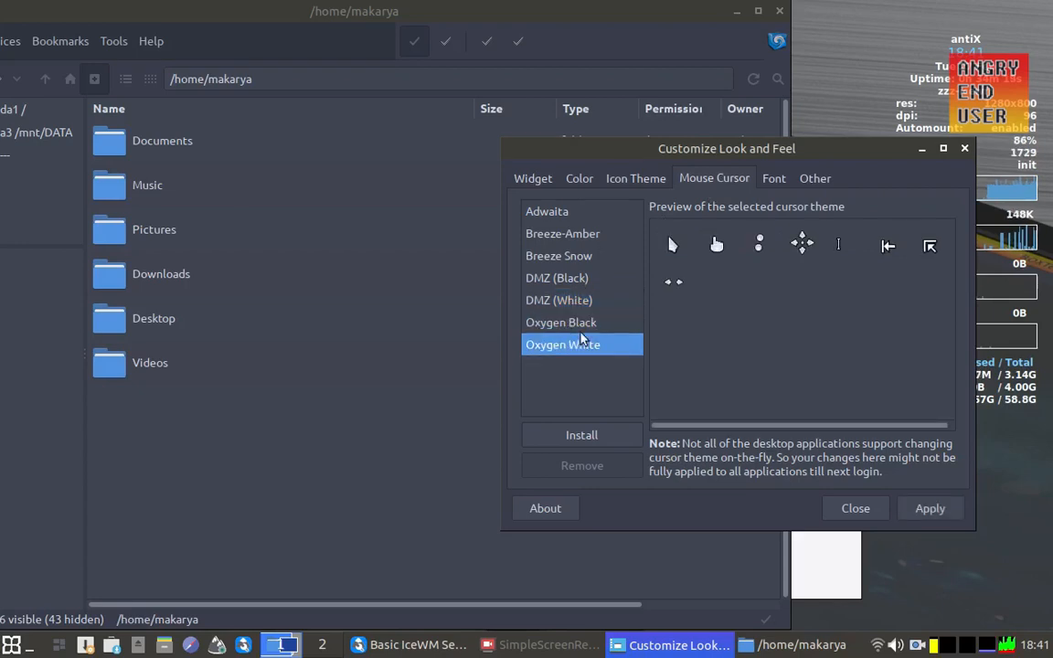
left_click(588, 322)
left_click(588, 299)
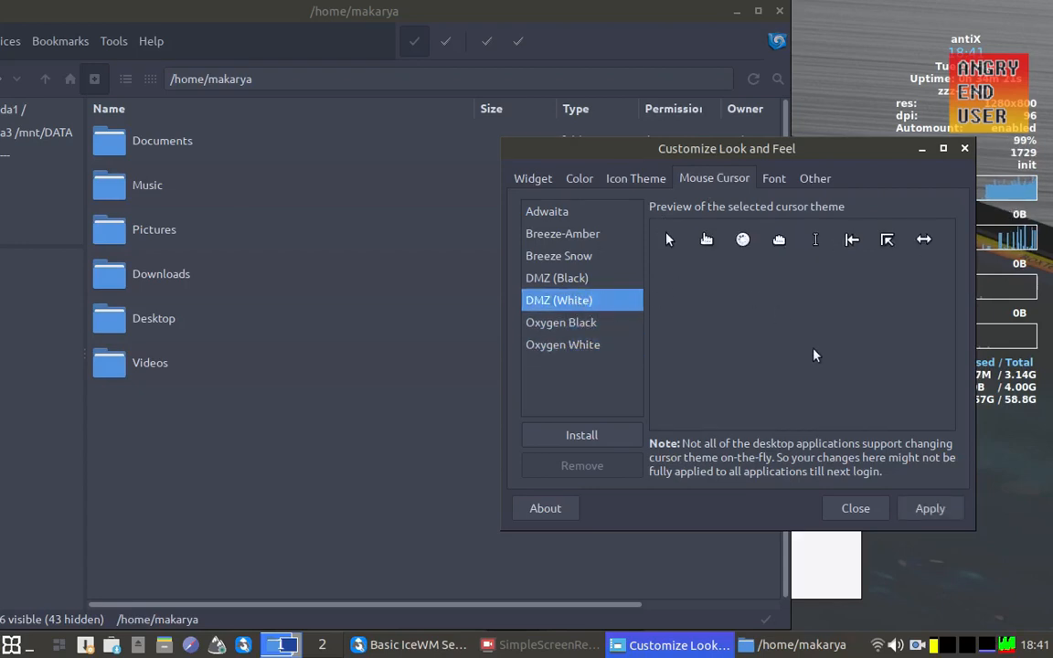
left_click(866, 517)
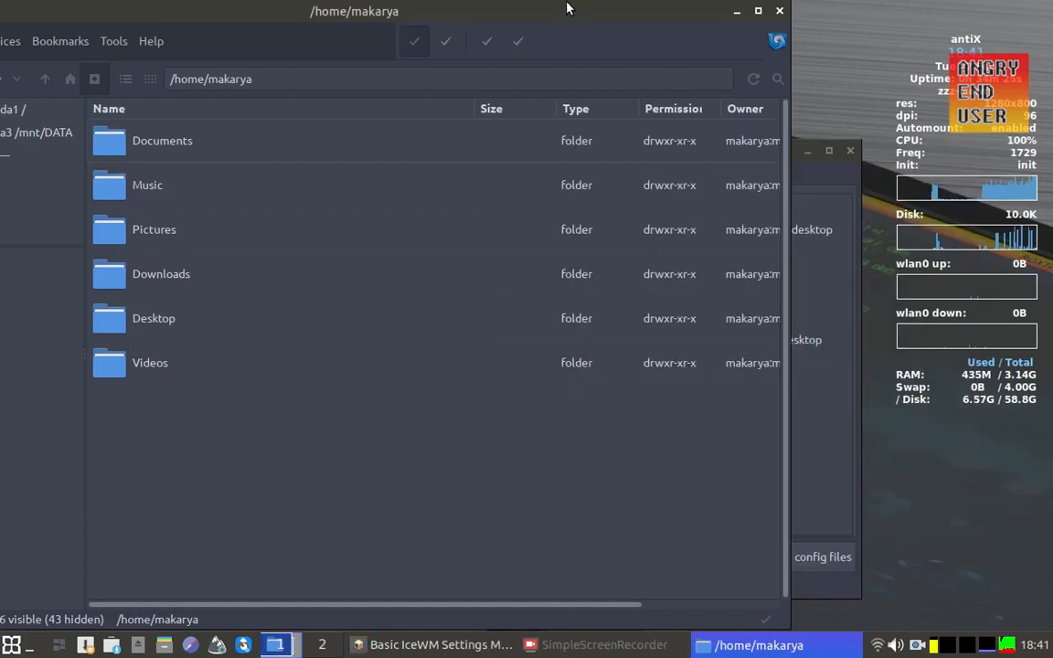
left_click_drag(564, 8, 659, 20)
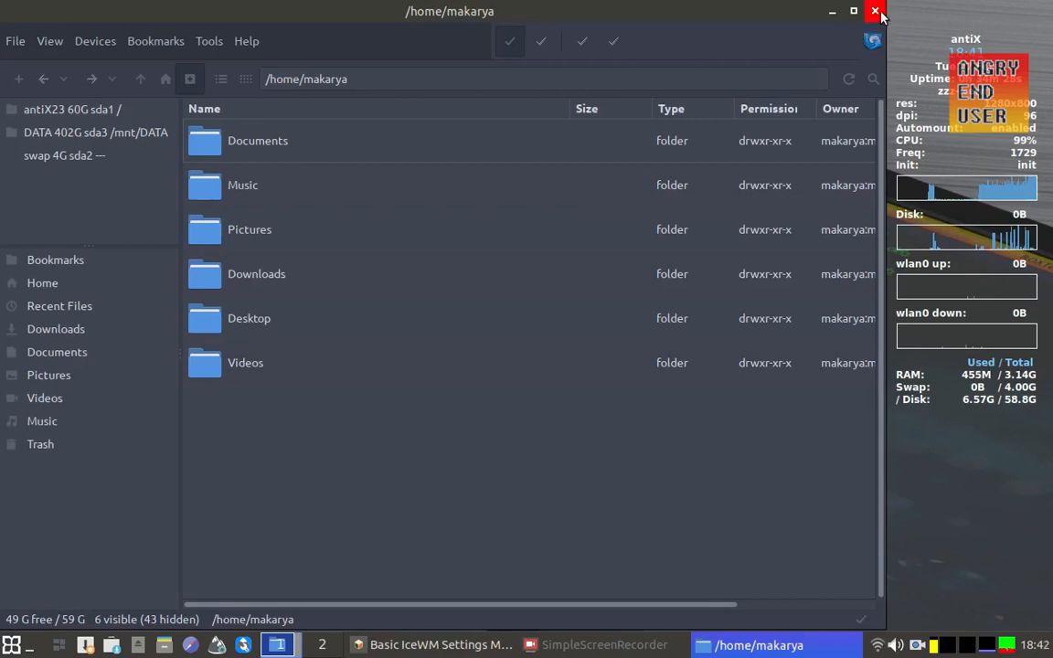
left_click(874, 12)
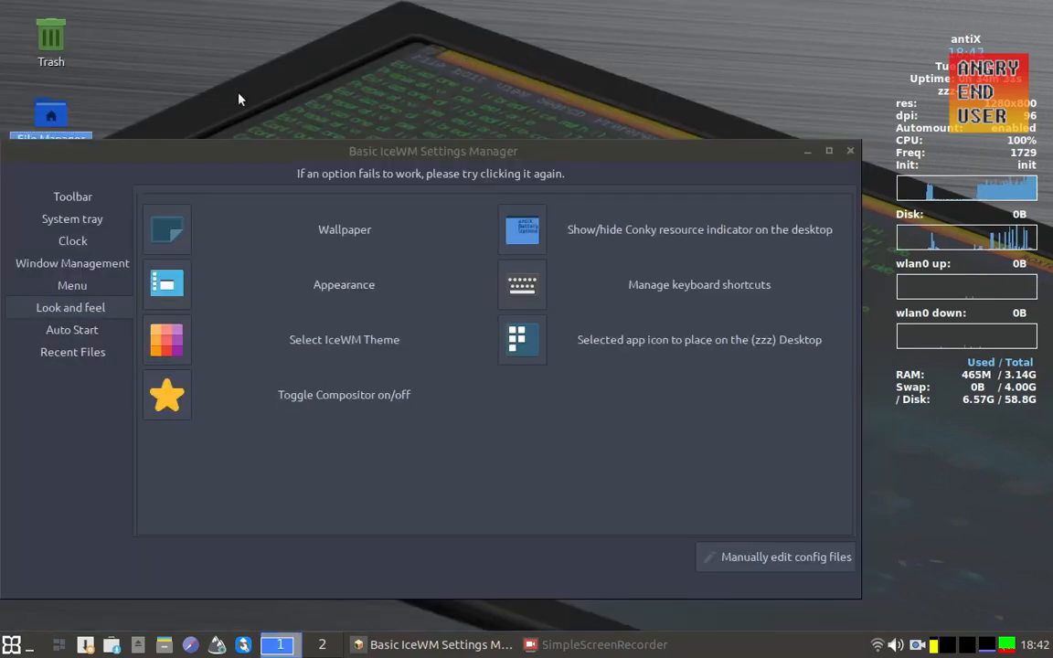
- Open the wallpaper settings and browse a few pictures before cancelling the selection
left_click(172, 240)
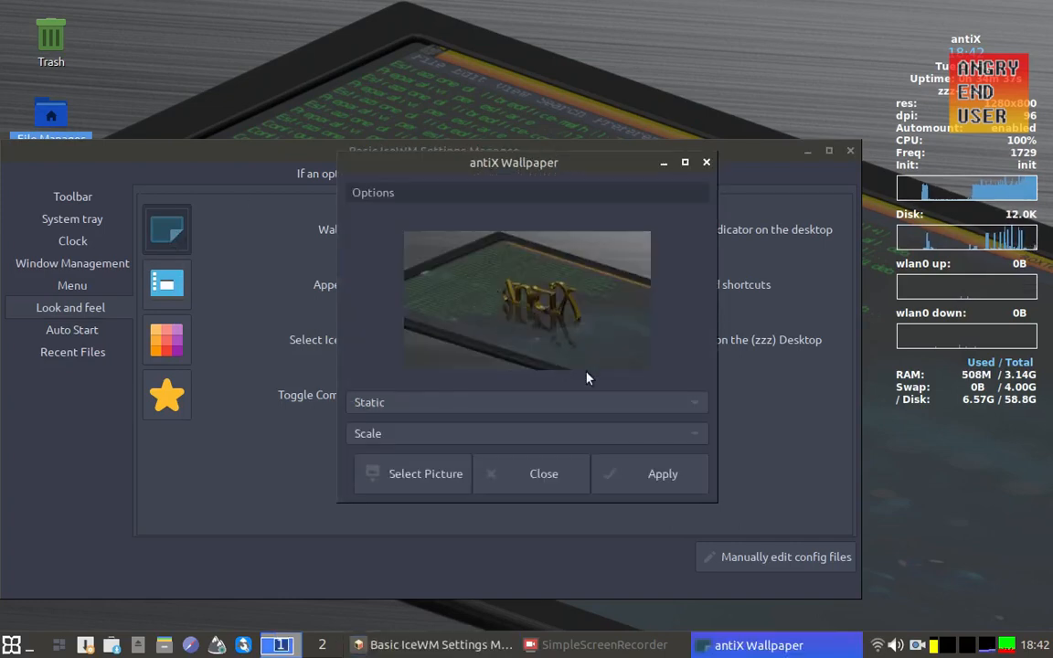
left_click(413, 479)
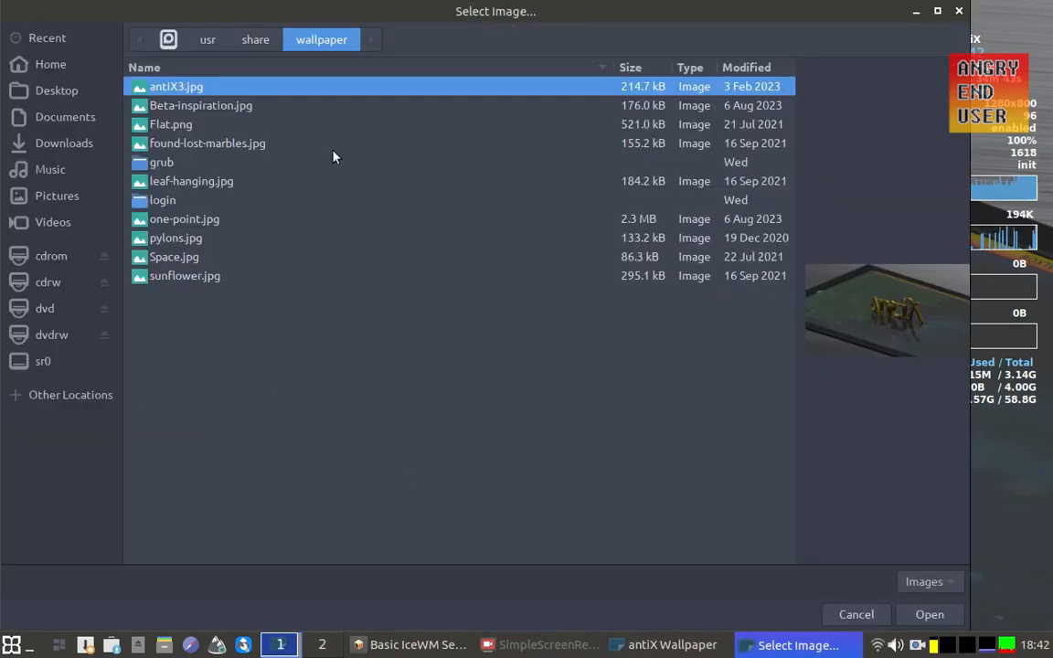
left_click(303, 105)
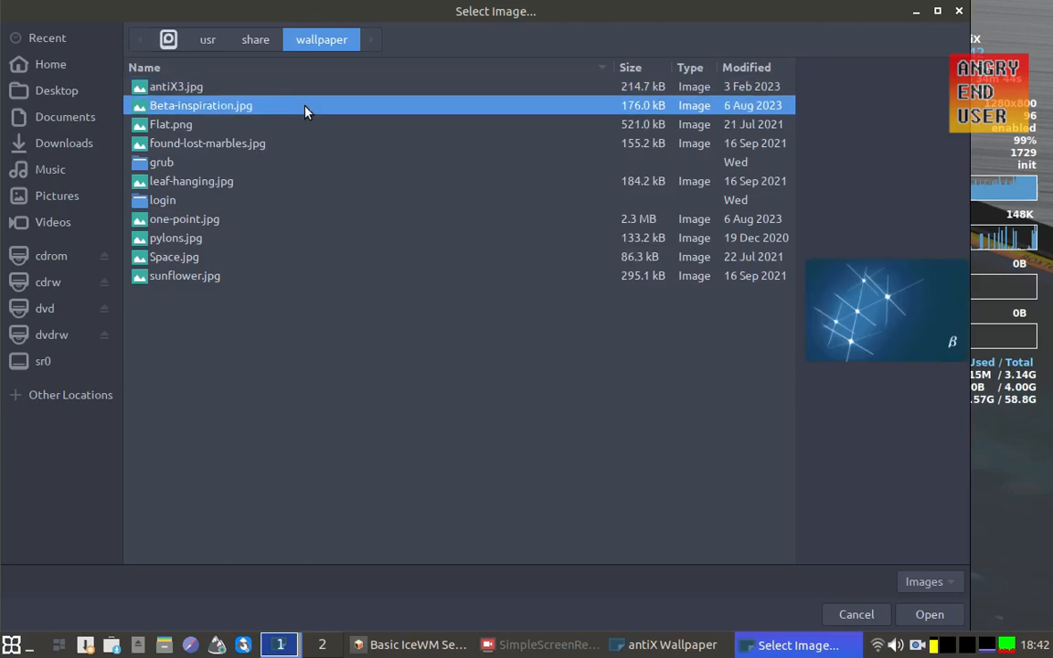
left_click(252, 133)
left_click(265, 147)
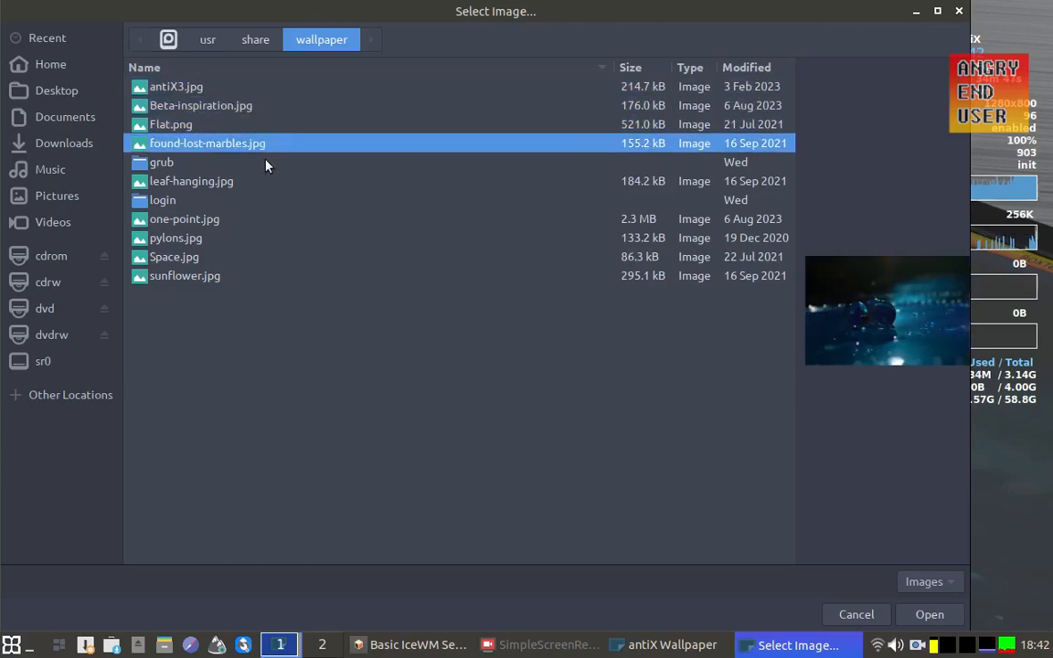
left_click(265, 165)
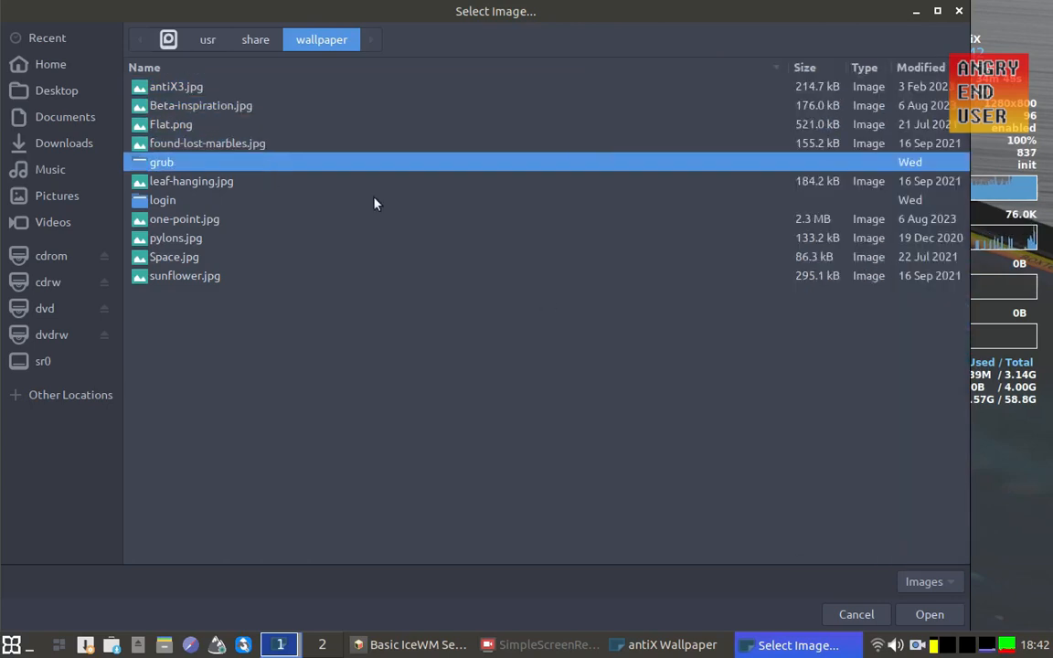
left_click(850, 614)
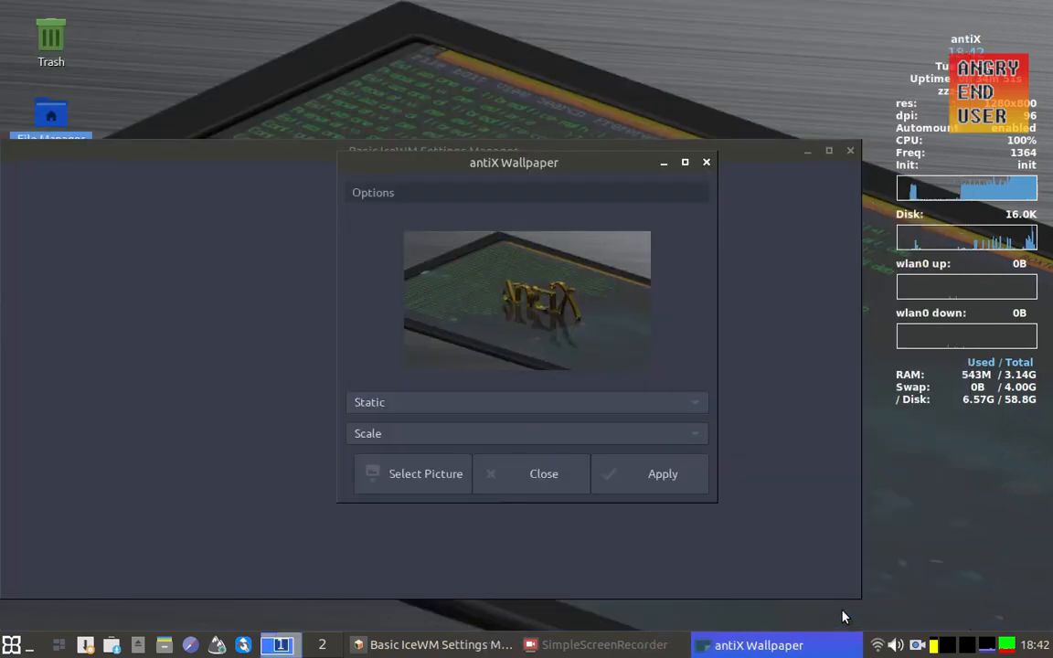
- Switch to No Wallpaper with a dark red background colour and apply it
left_click(451, 411)
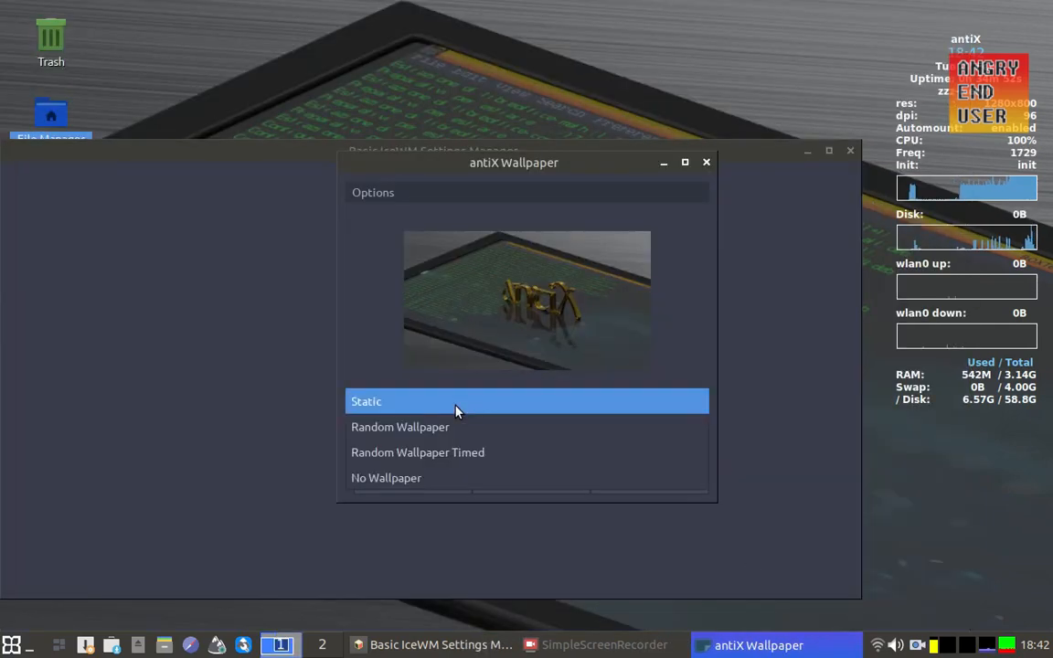
left_click(449, 479)
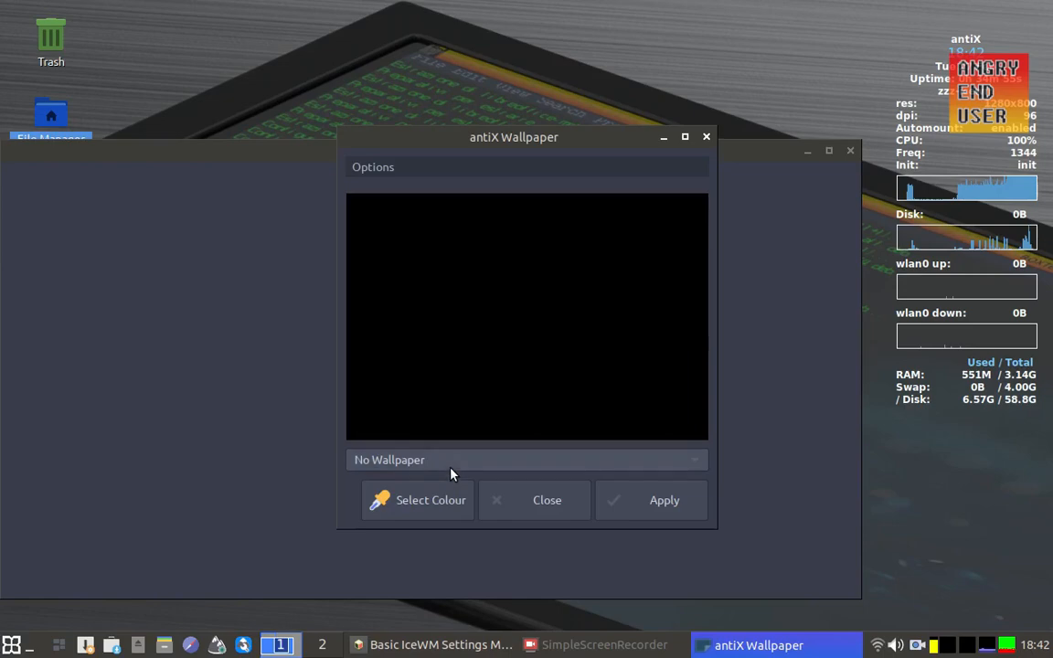
left_click(432, 501)
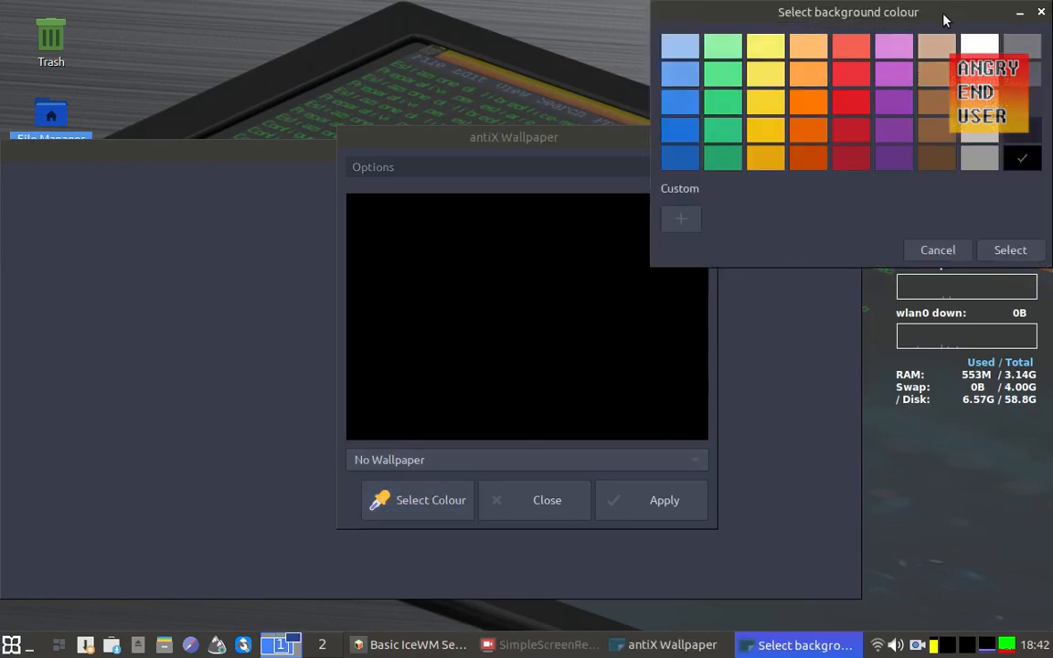
left_click_drag(944, 20, 731, 117)
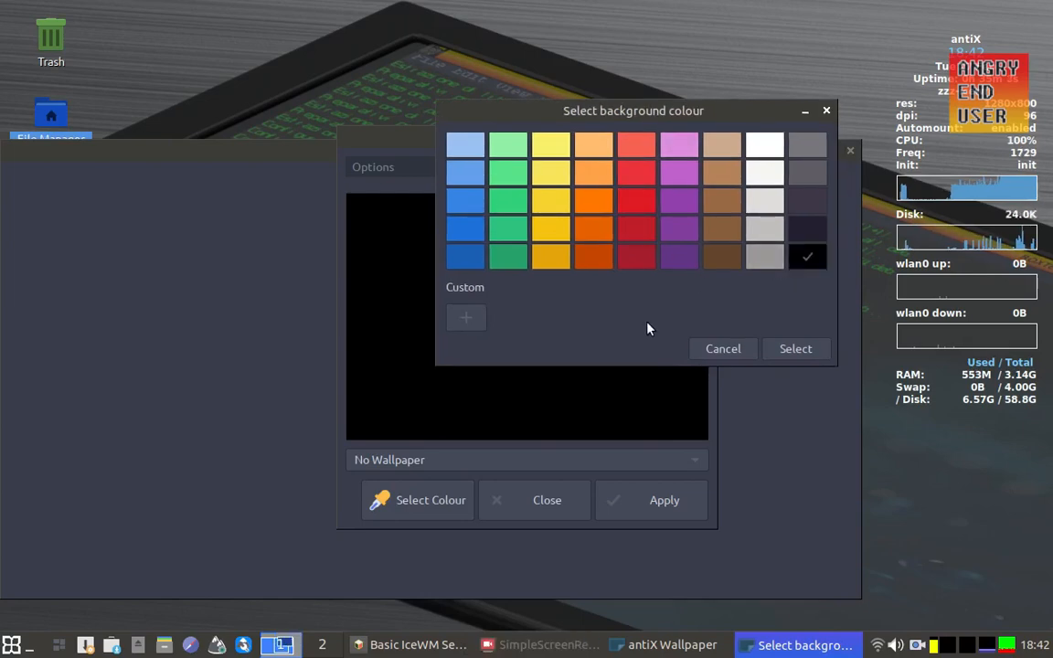
left_click(625, 260)
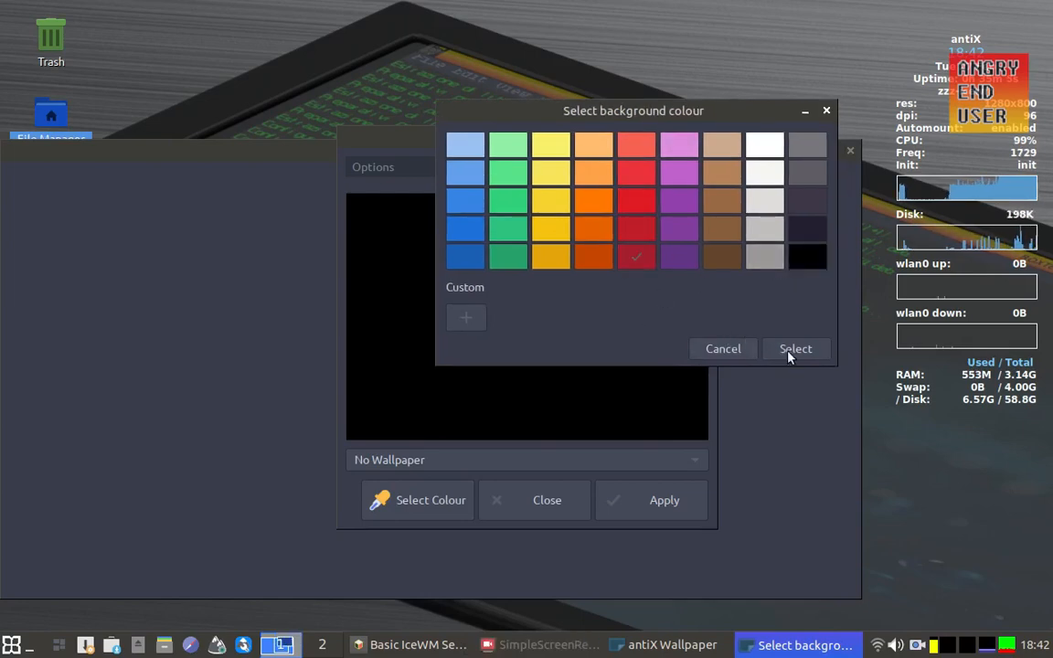
left_click(794, 348)
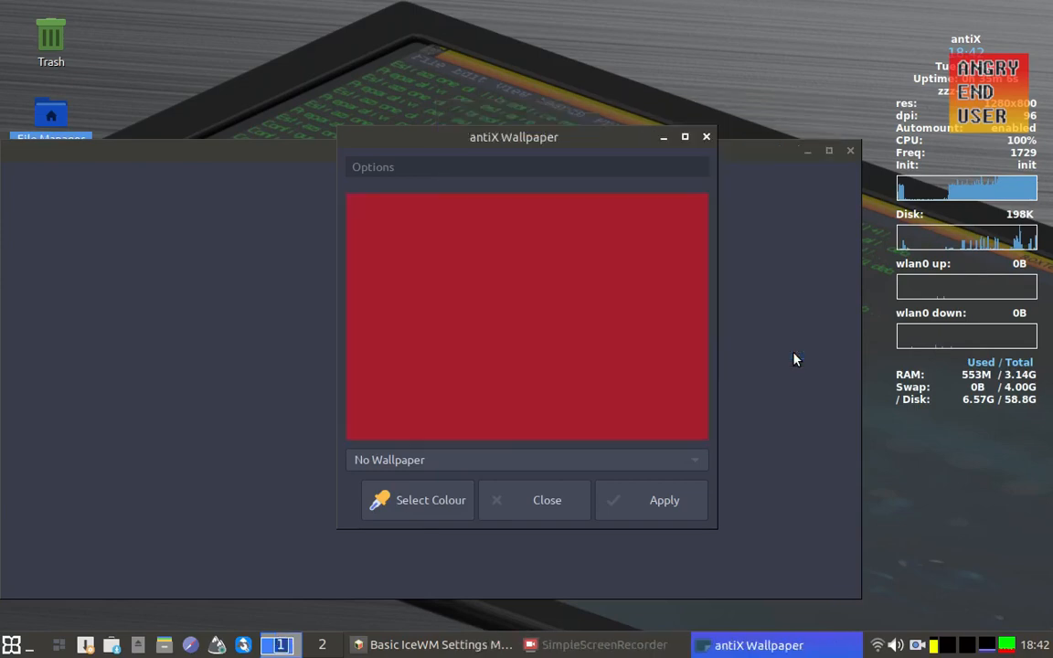
left_click(648, 508)
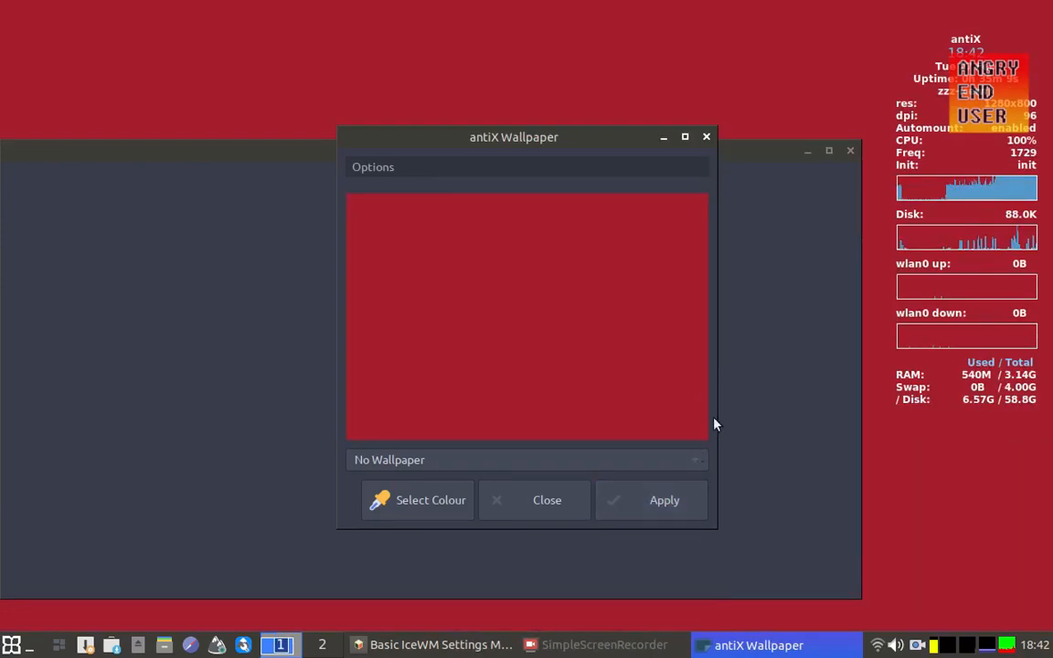
- Minimize the windows to view the red desktop, then restore the wallpaper window's mode list
left_click(663, 136)
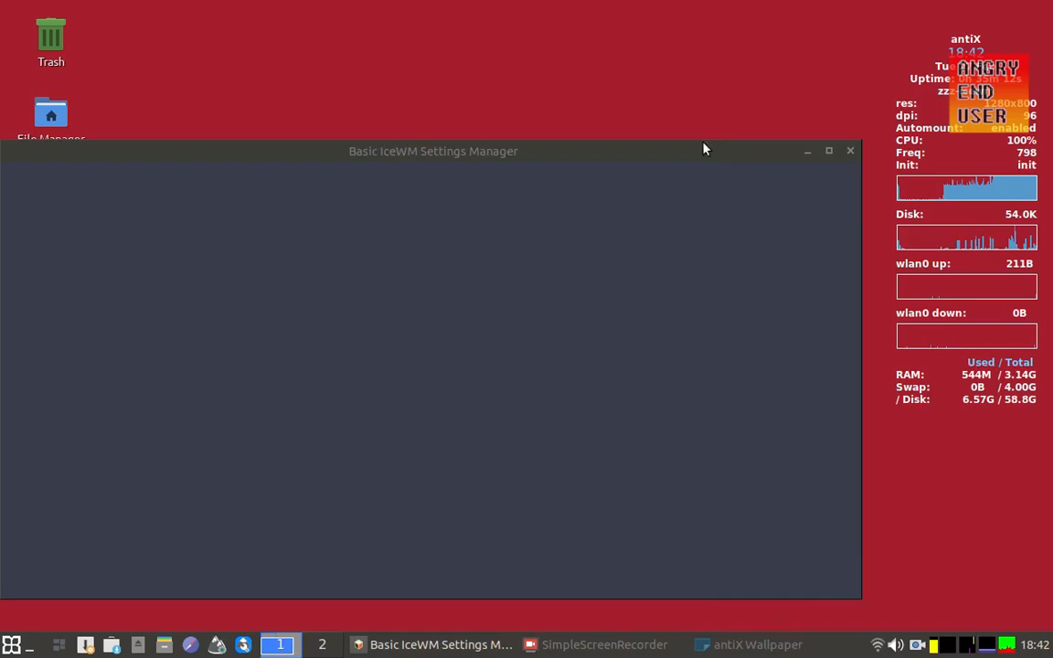
left_click(806, 150)
left_click(757, 644)
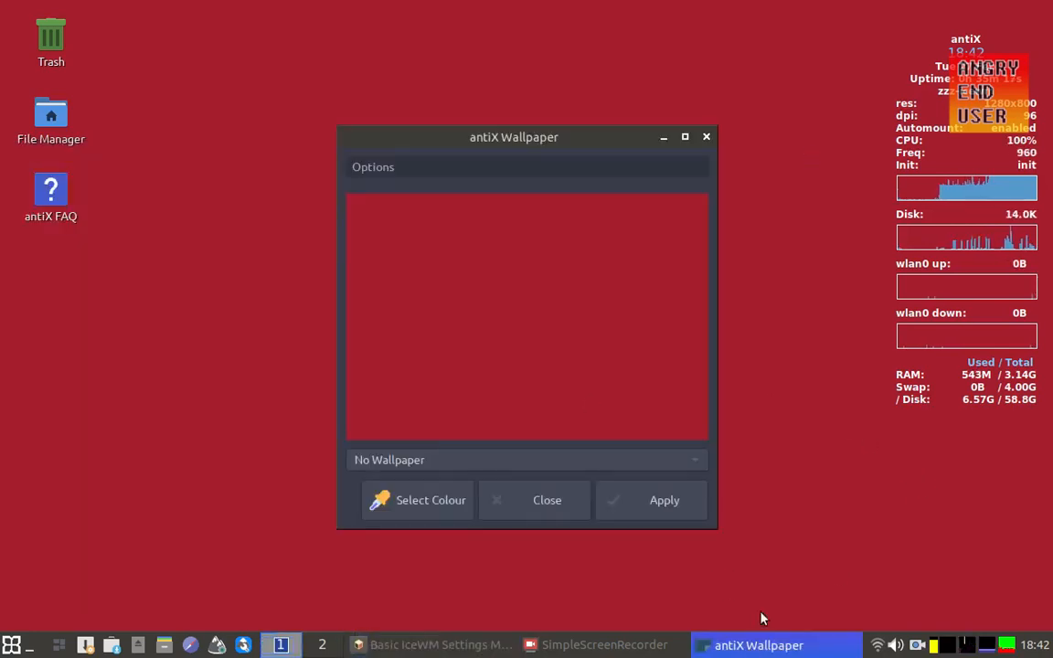
left_click(561, 459)
- Switch to a Static wallpaper and pick one-point.jpg as the picture
left_click(547, 396)
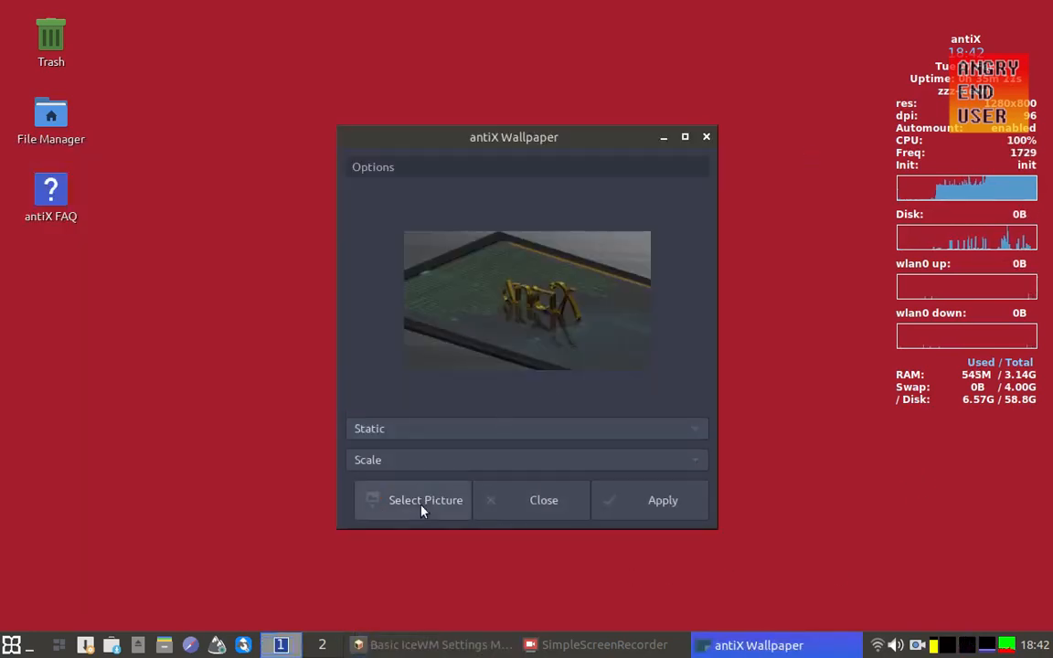
left_click(429, 501)
left_click(353, 182)
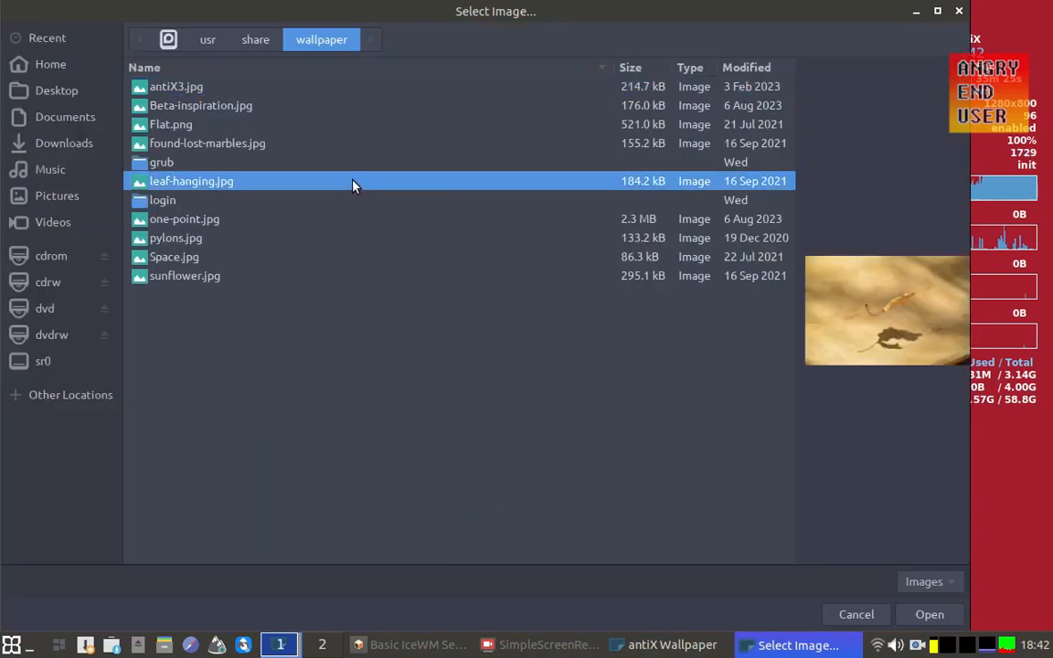
left_click(207, 218)
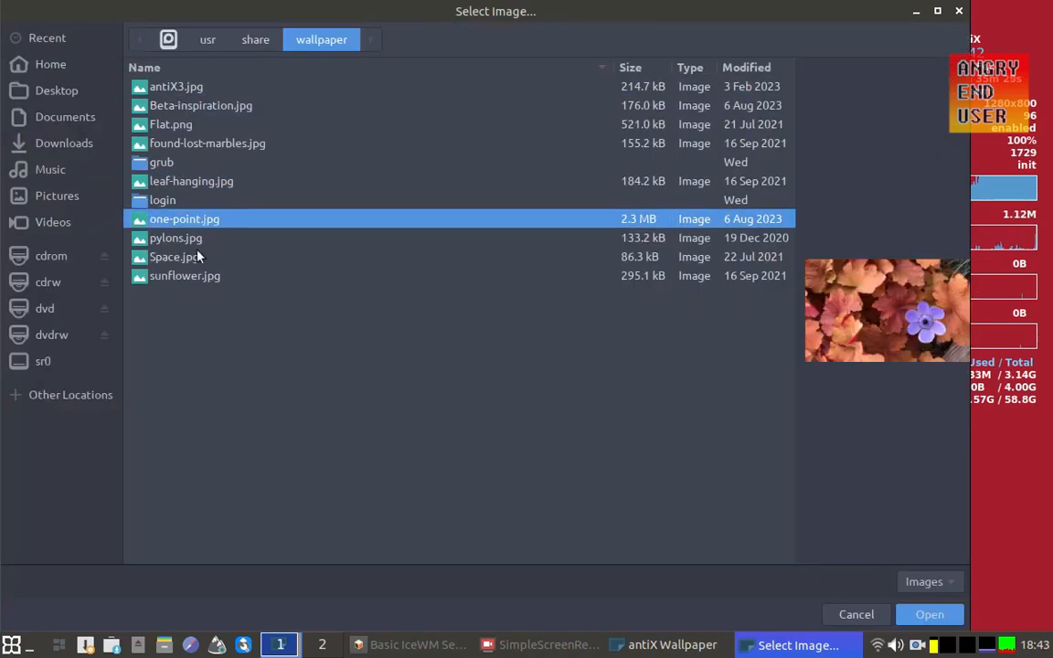
key("Return")
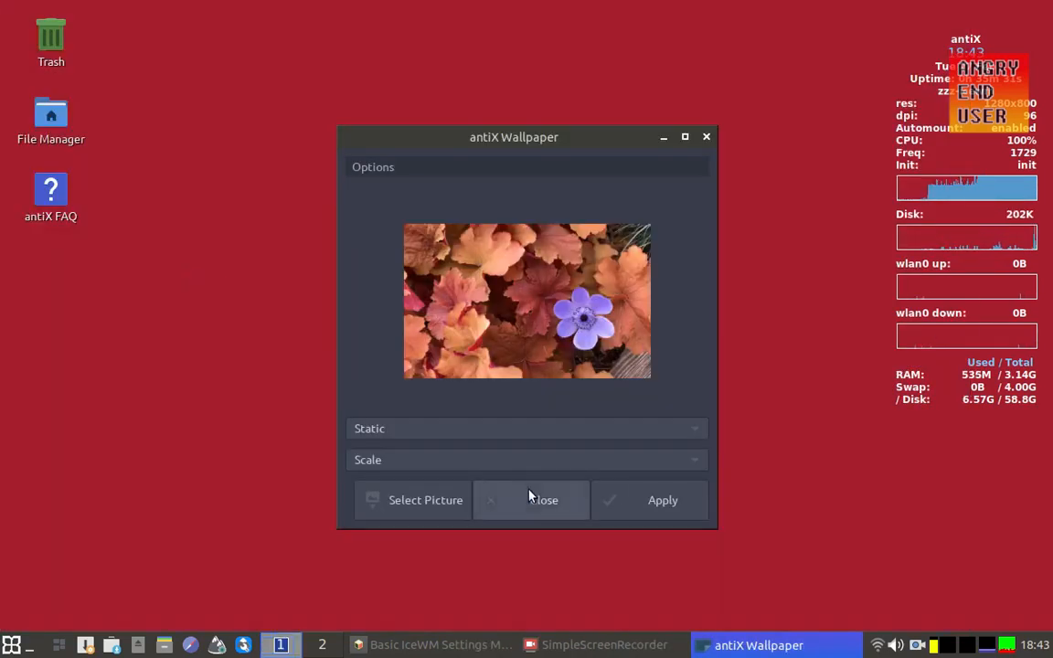
- Replace the picture with sunflower.jpg and apply it as the desktop wallpaper
left_click(444, 502)
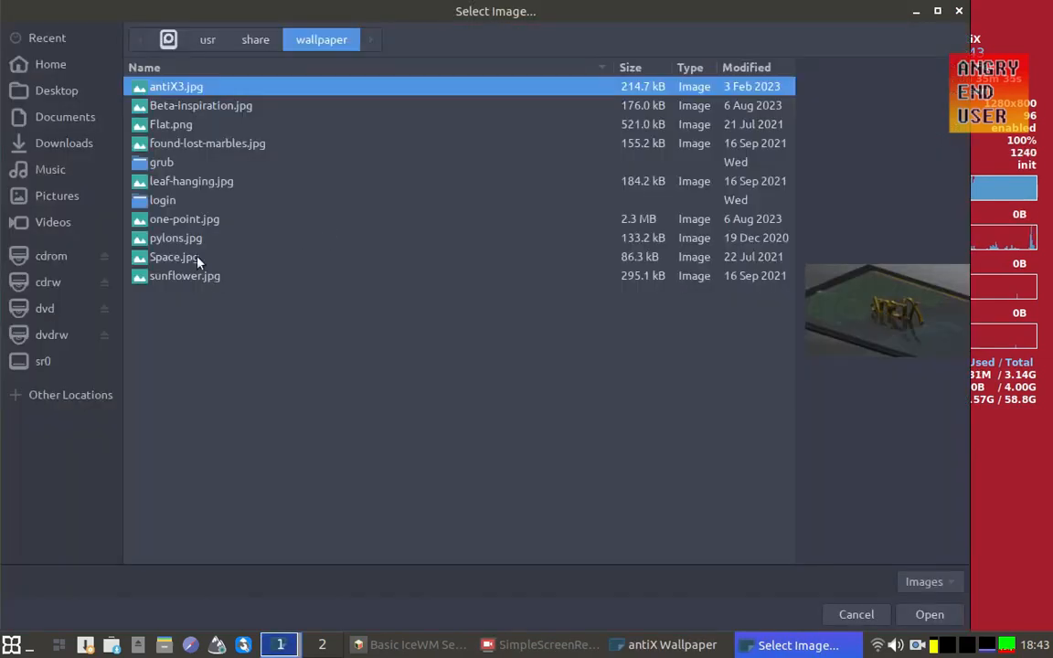
left_click(198, 261)
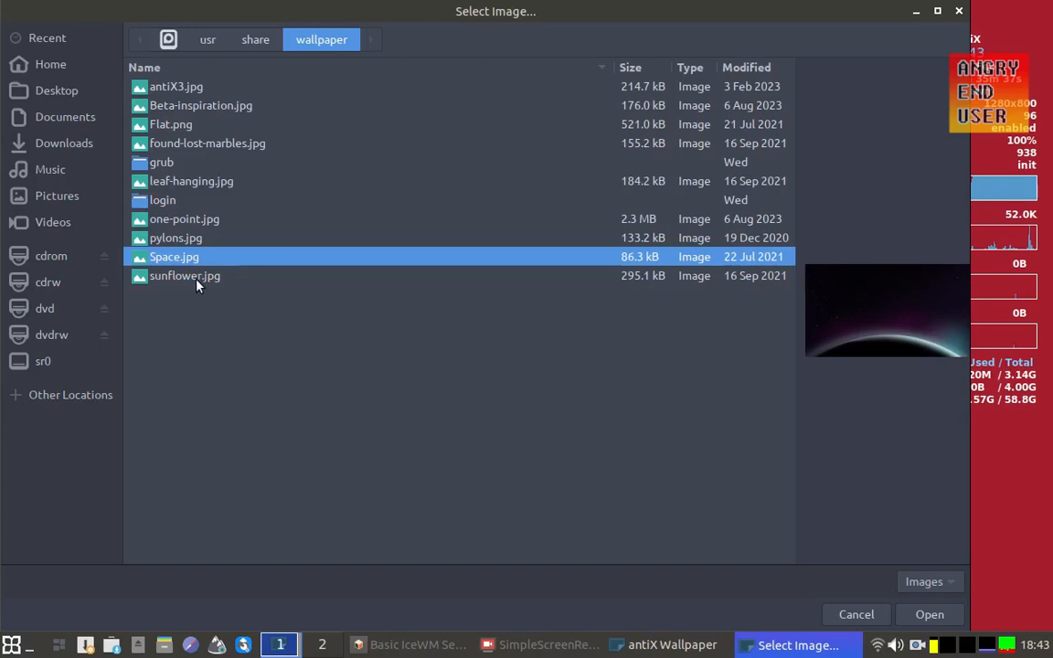
left_click(197, 277)
left_click(930, 614)
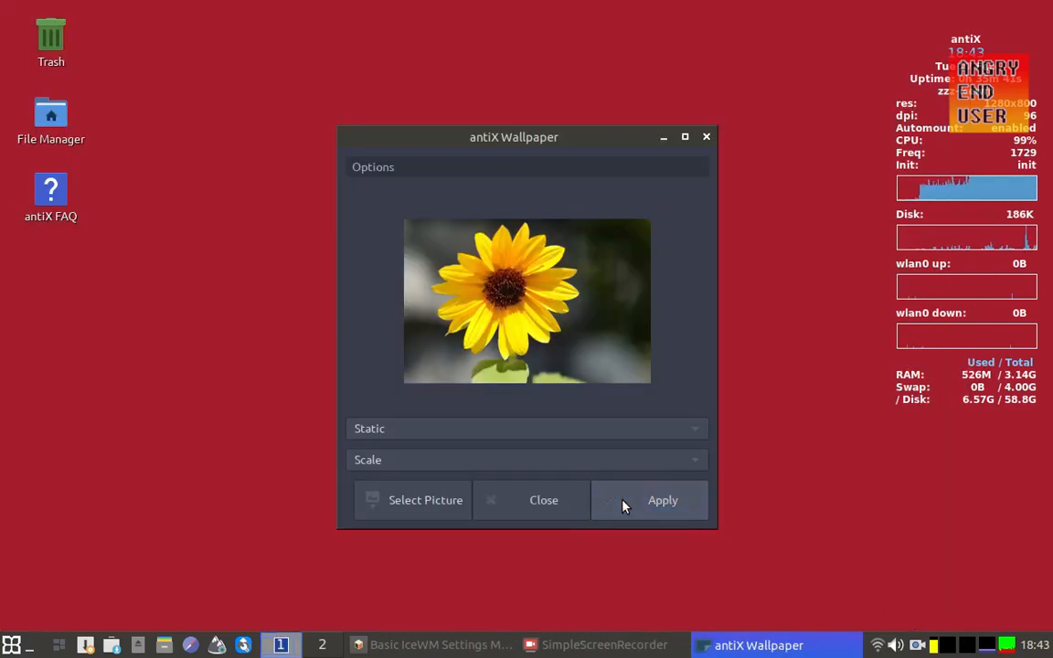
left_click(622, 505)
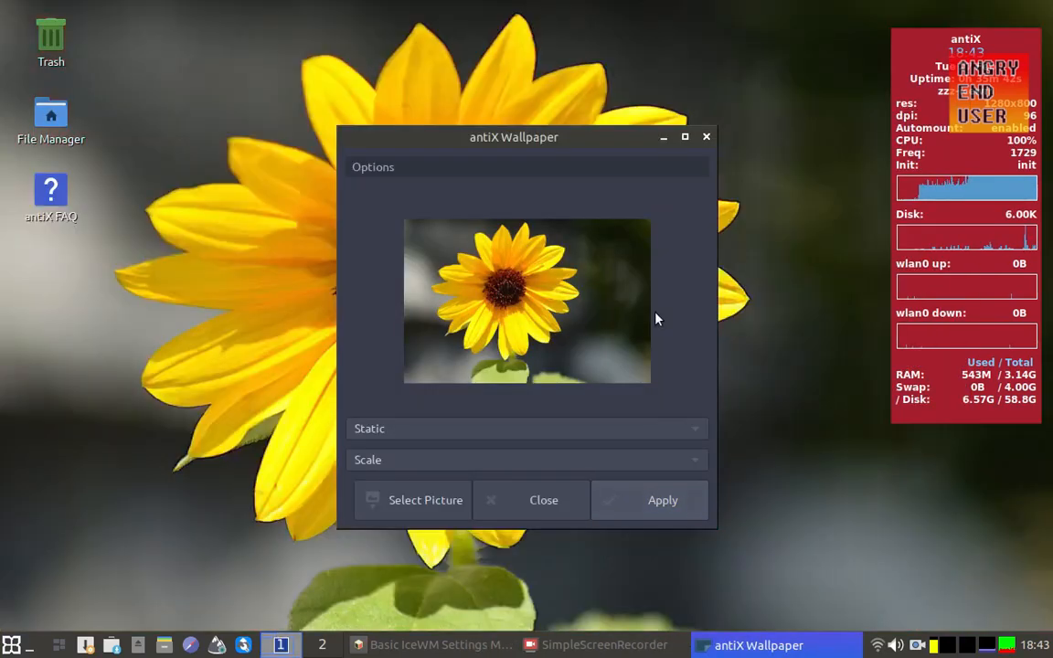
- Check the sunflower desktop, then close antiX Wallpaper and the Basic IceWM Settings Manager
left_click(664, 139)
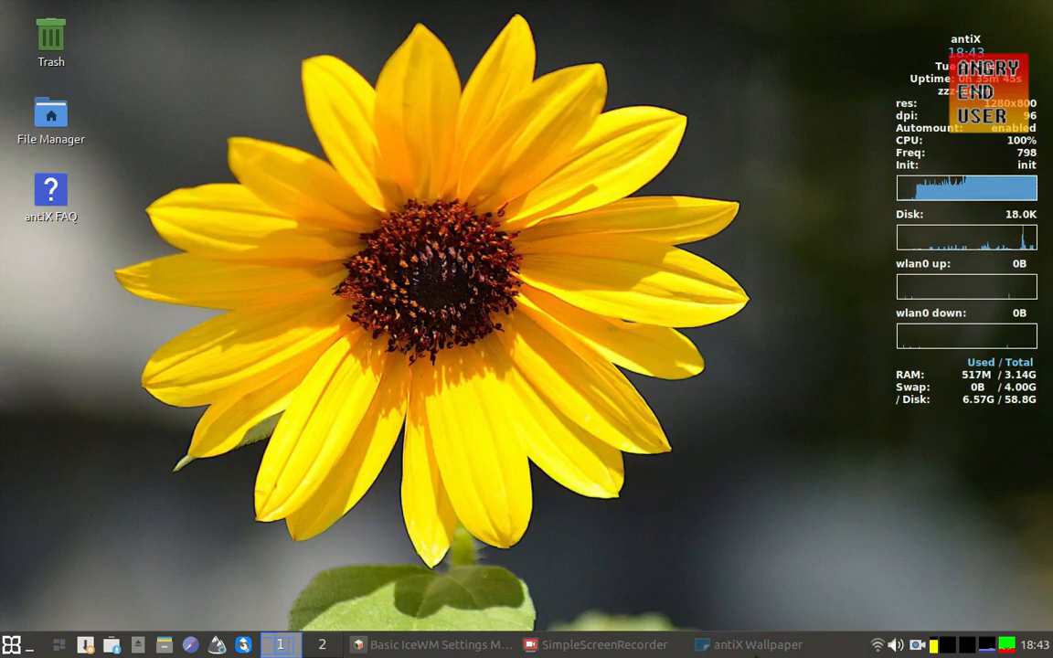
left_click(747, 644)
left_click(699, 137)
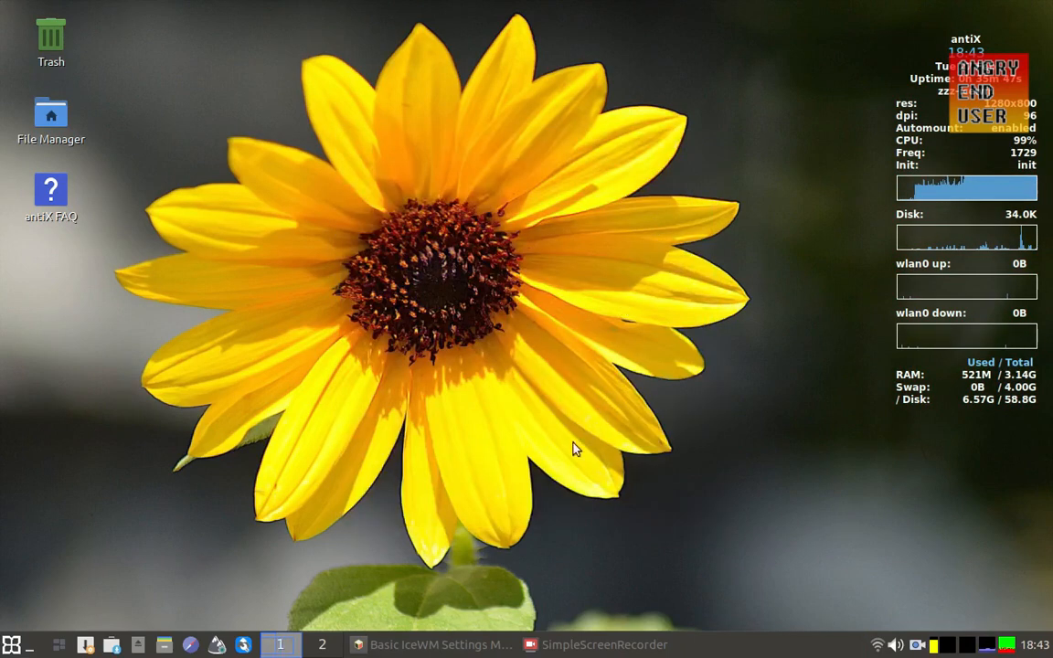
left_click(453, 645)
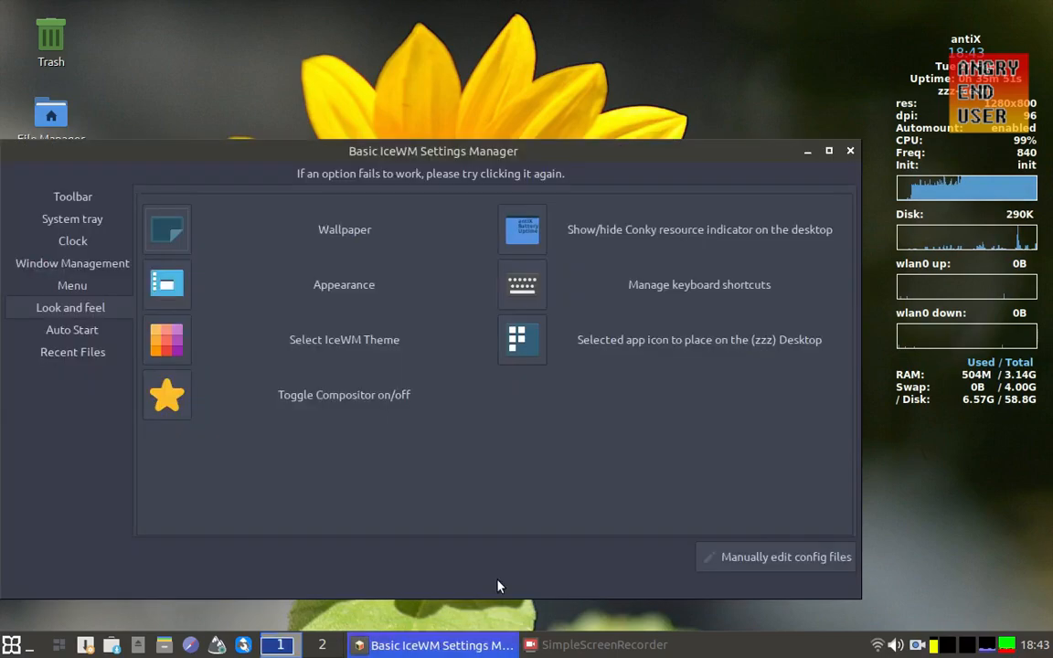
left_click(850, 150)
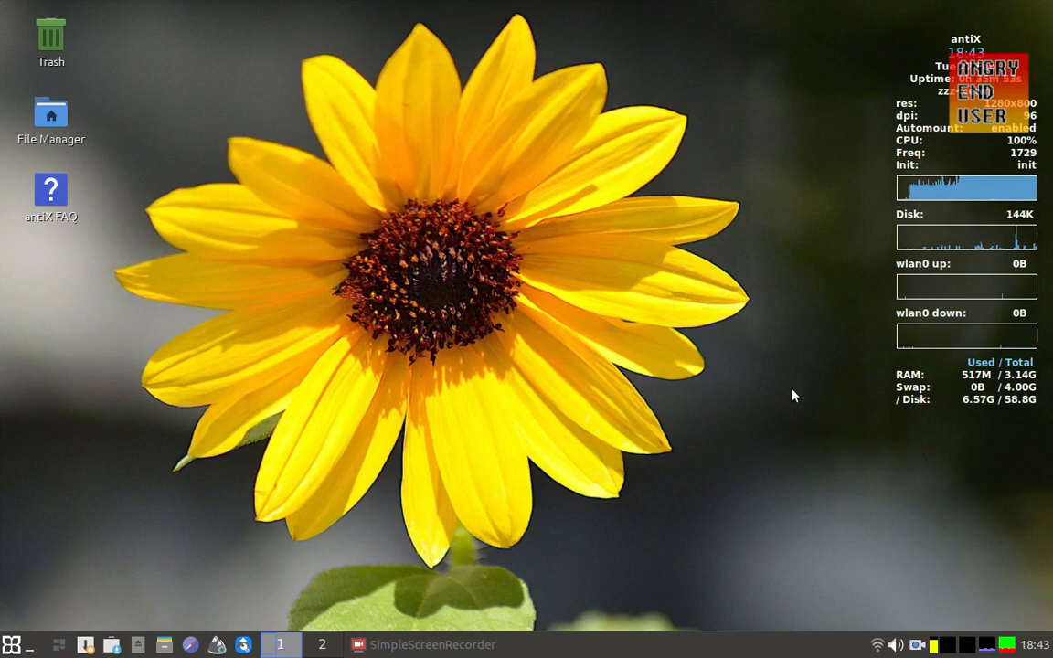